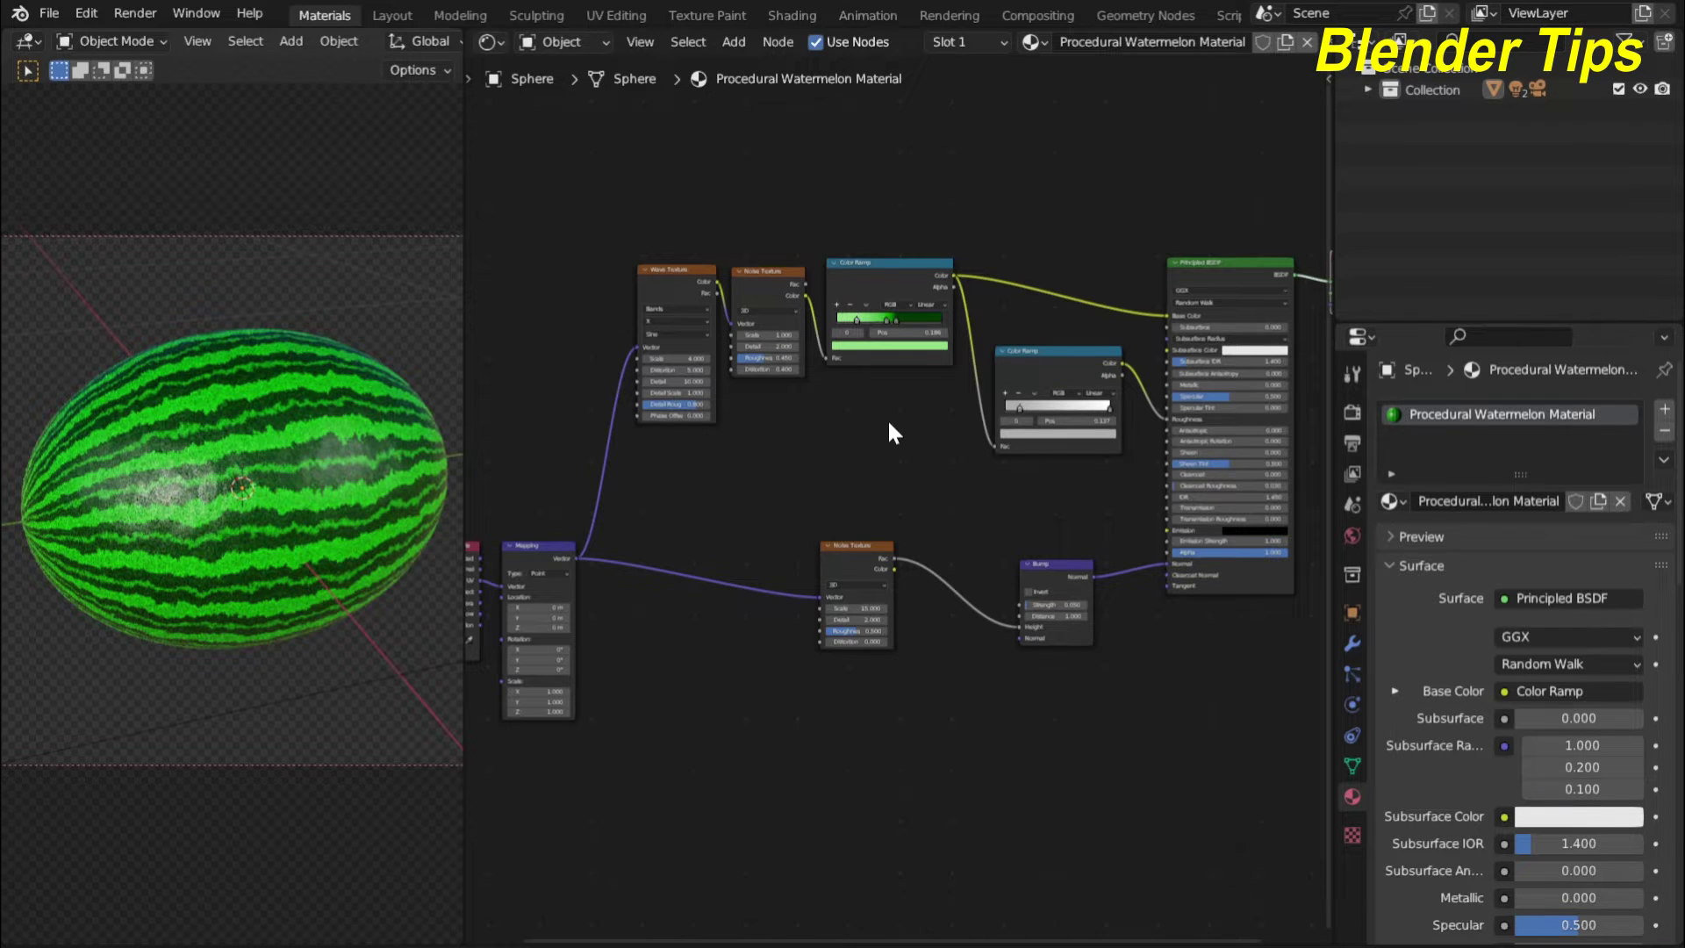
Examine the finished watermelon material's node tree and the plain white sphere's starting material
scroll(888, 419, down, 3)
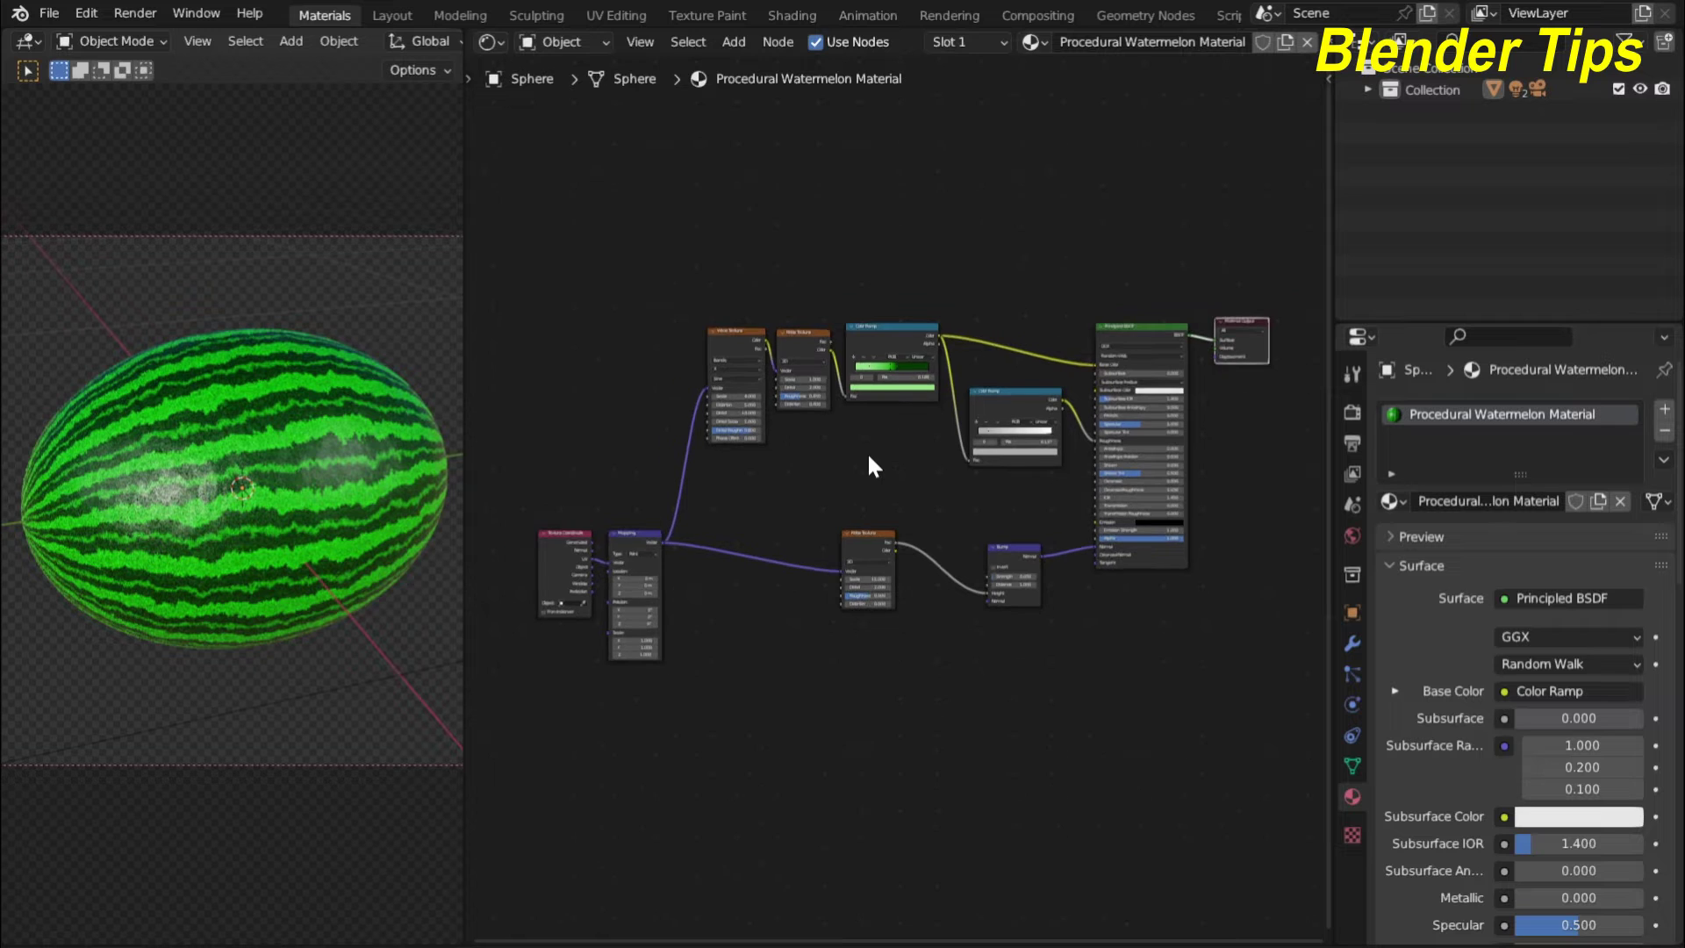
scroll(869, 457, up, 2)
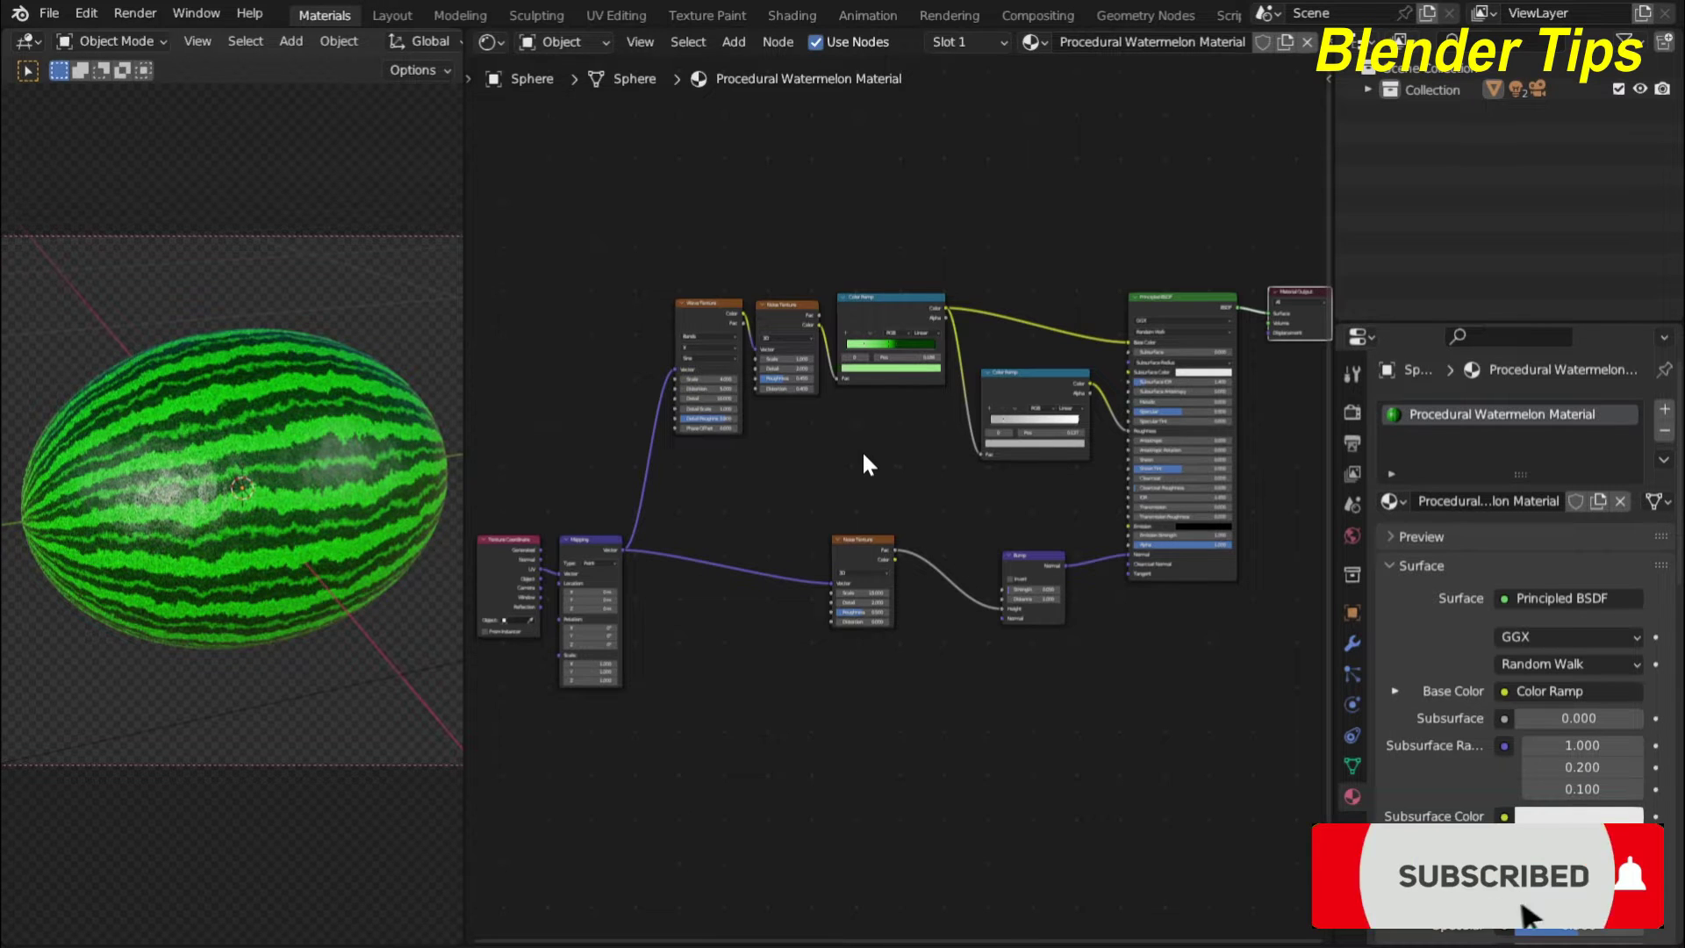
scroll(862, 452, down, 2)
scroll(861, 452, up, 1)
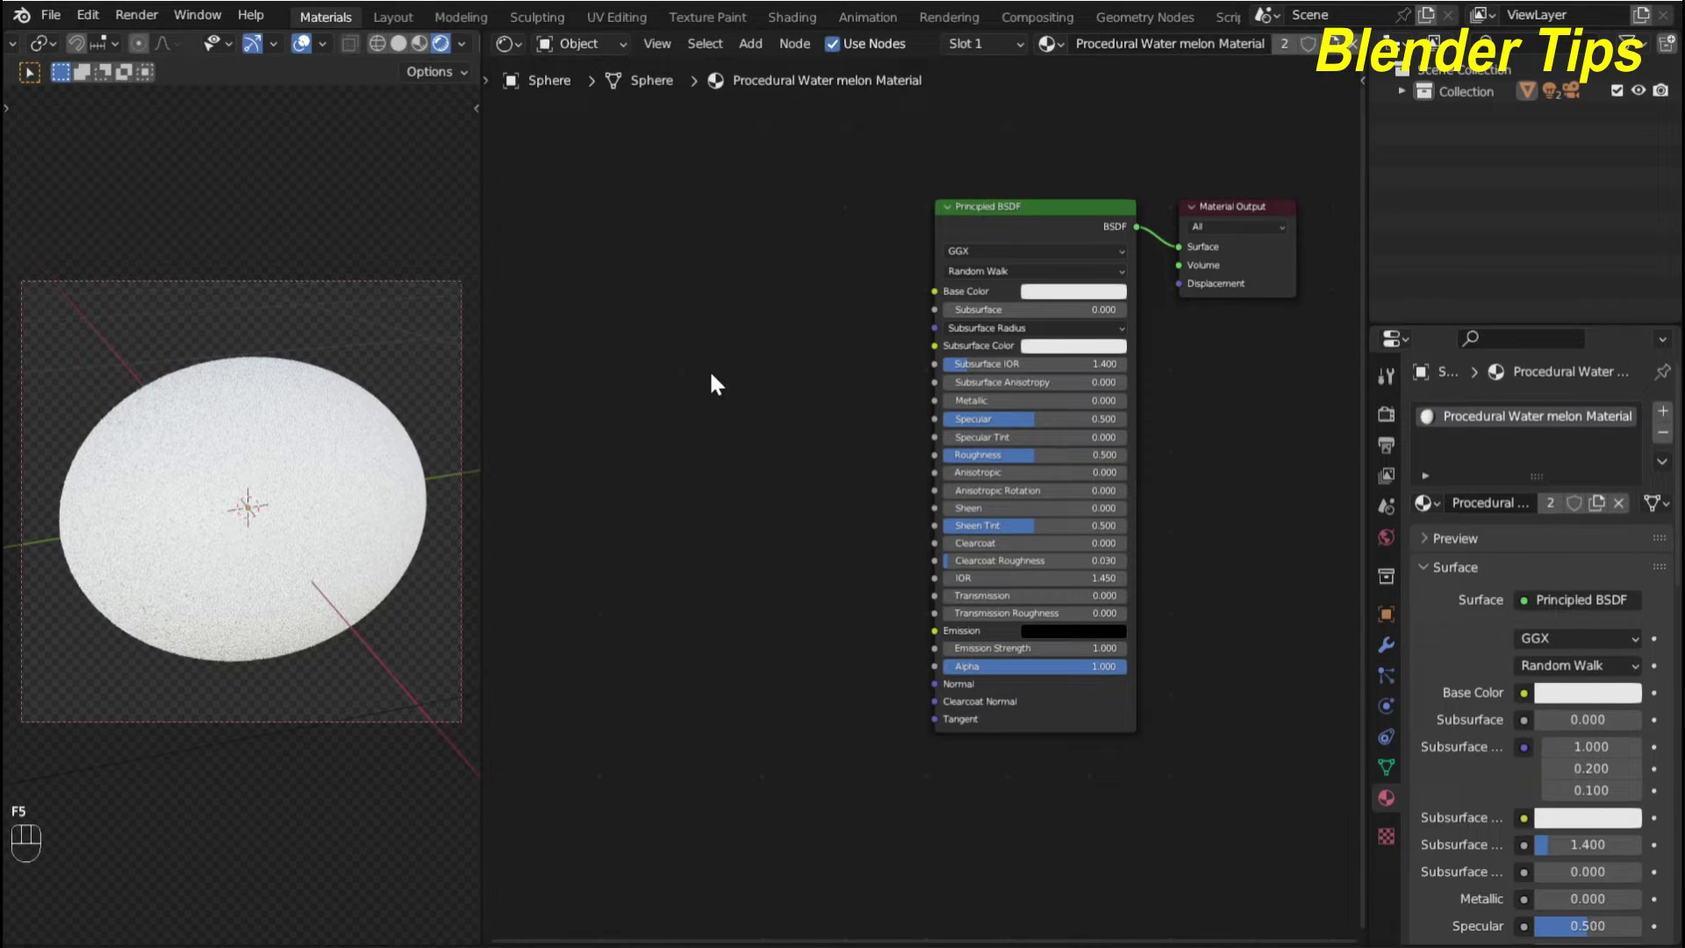
mouse_move(784, 273)
middle_down()
mouse_move(776, 291)
mouse_move(801, 259)
middle_up()
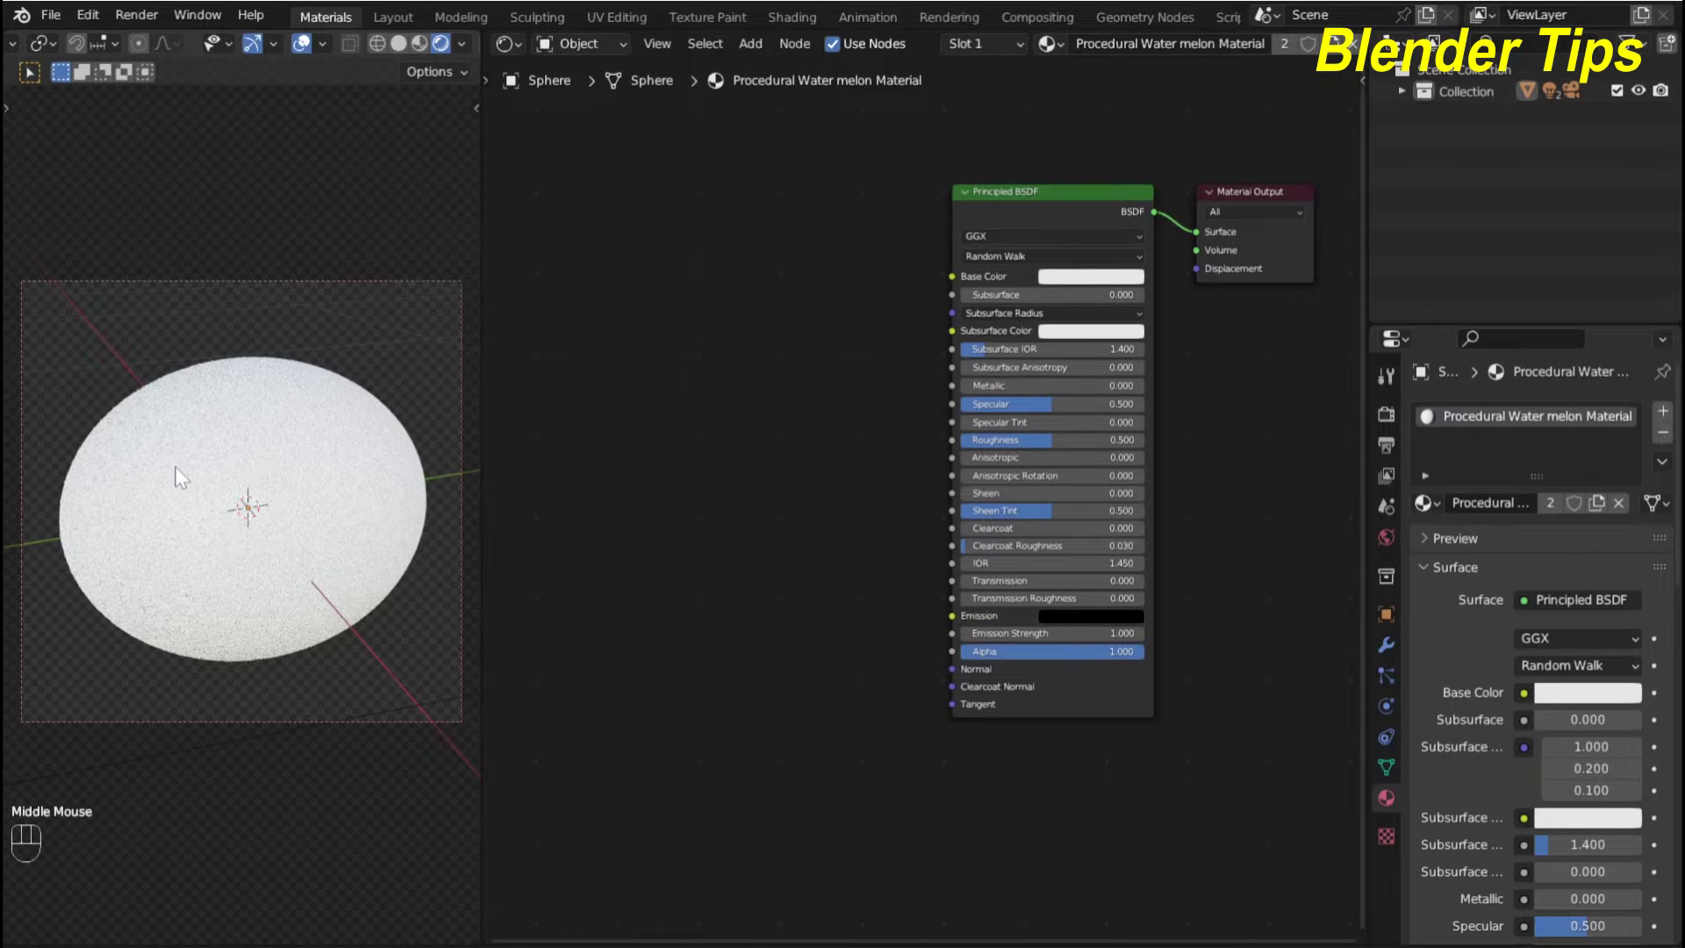
scroll(179, 478, up, 1)
scroll(180, 478, up, 1)
scroll(178, 472, down, 2)
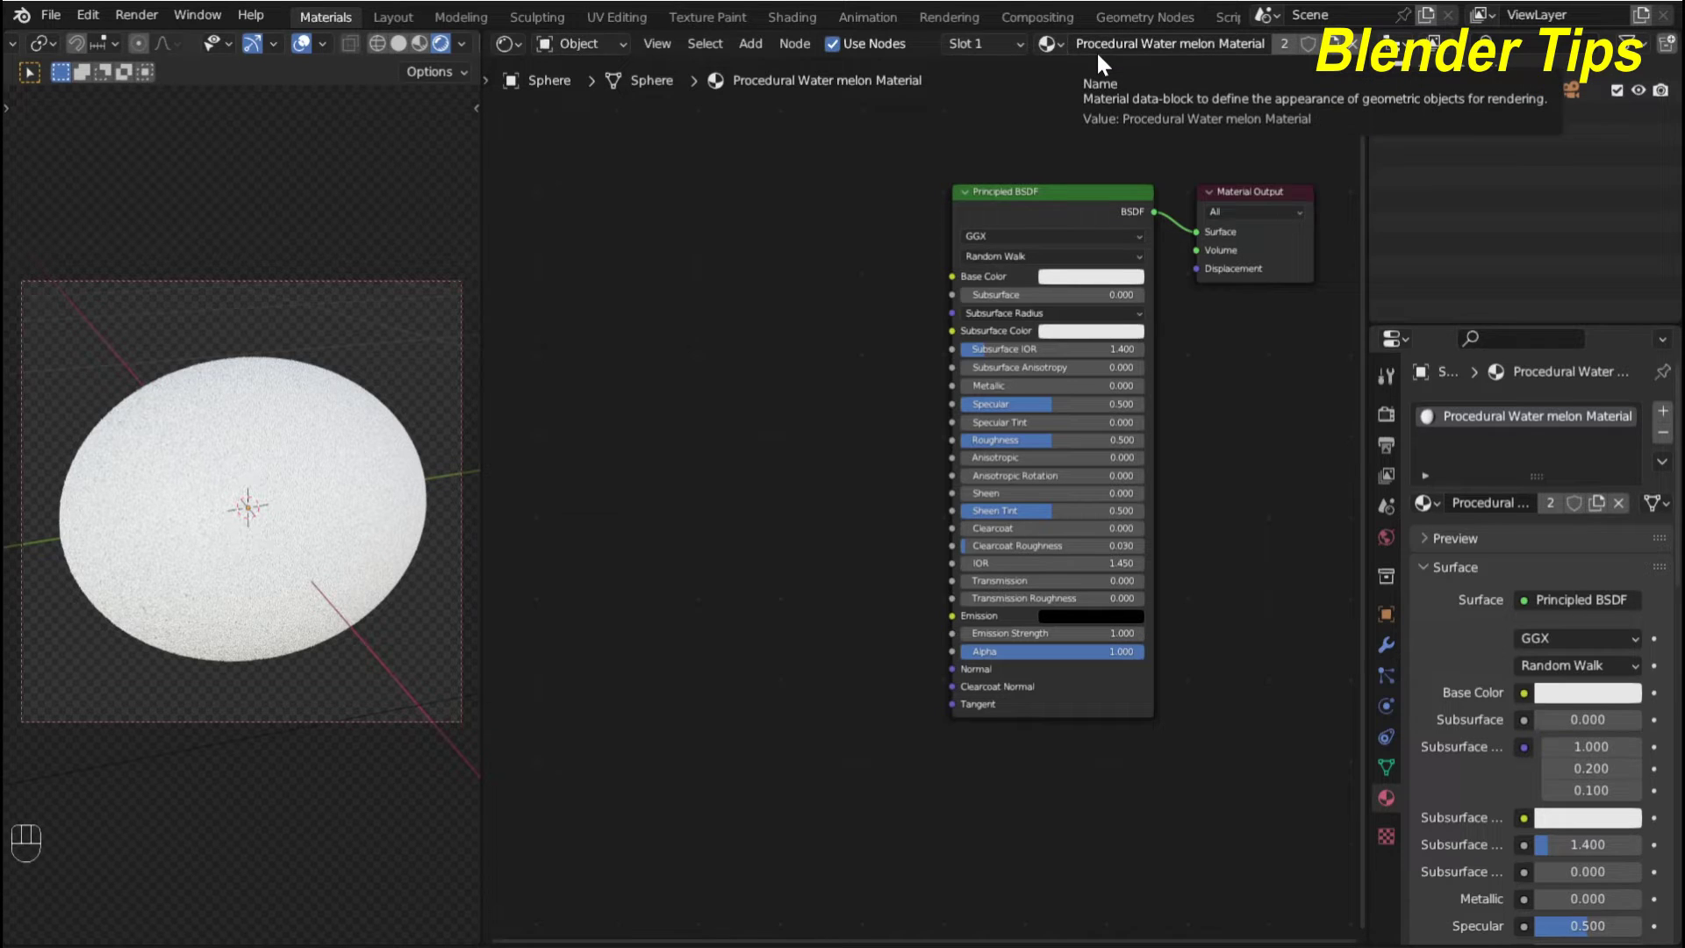
Set the surface displacement method of the Procedural Water melon Material to Displacement and Bump
scroll(1534, 544, down, 5)
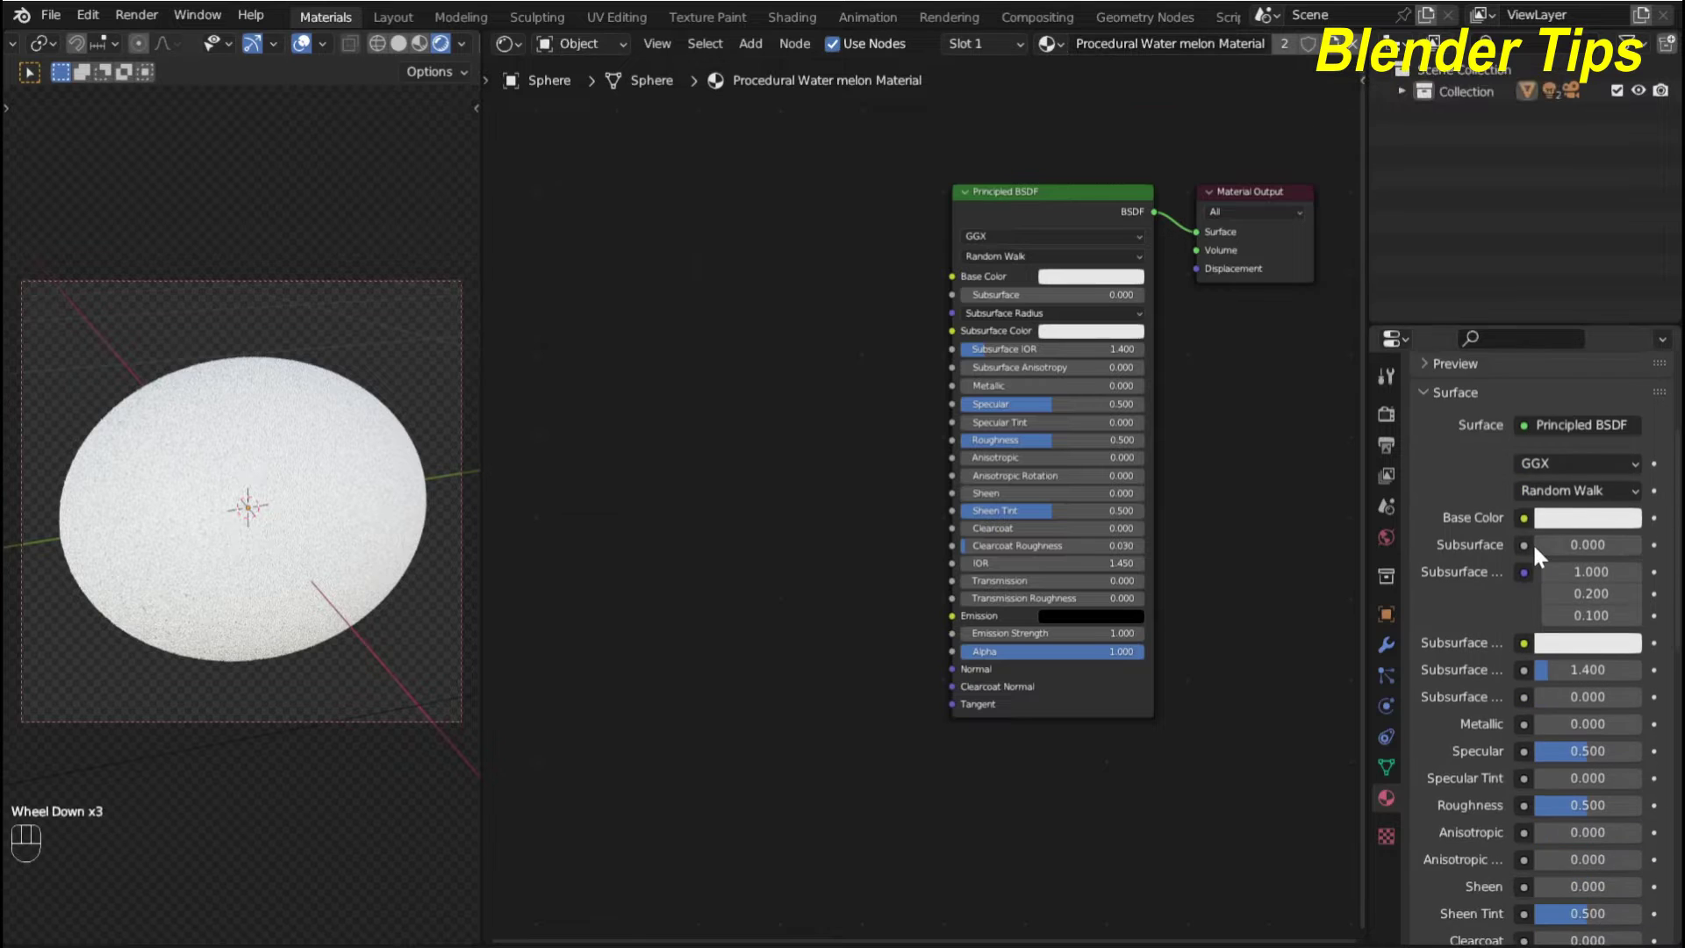
scroll(1534, 544, down, 8)
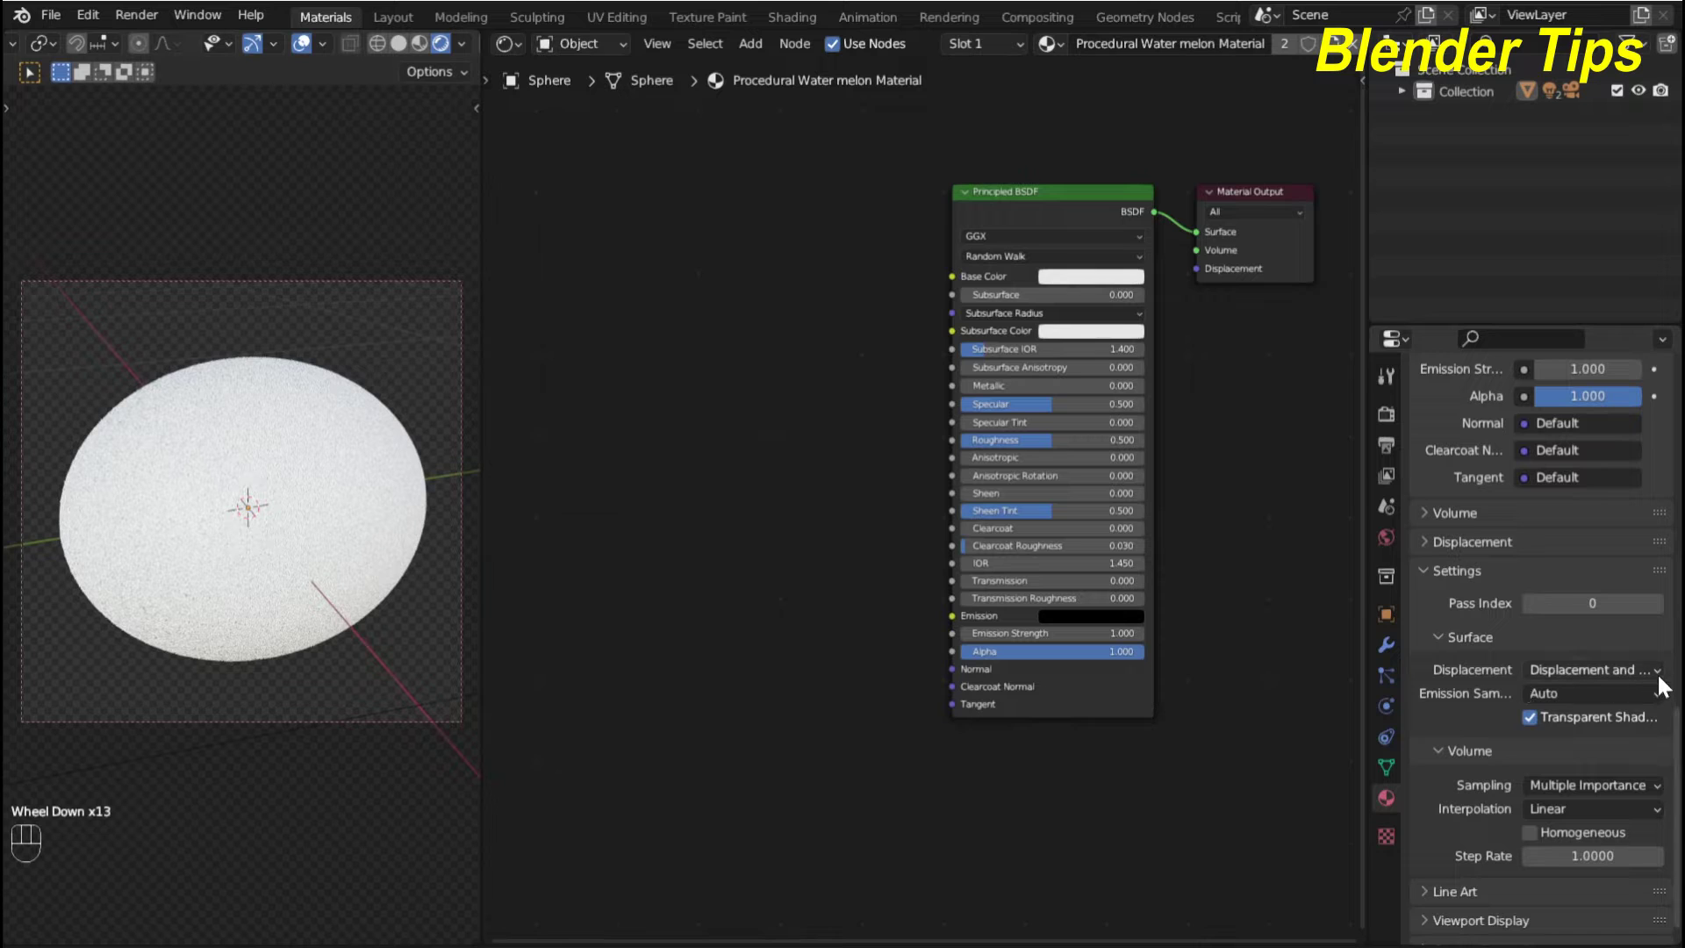
click(1657, 671)
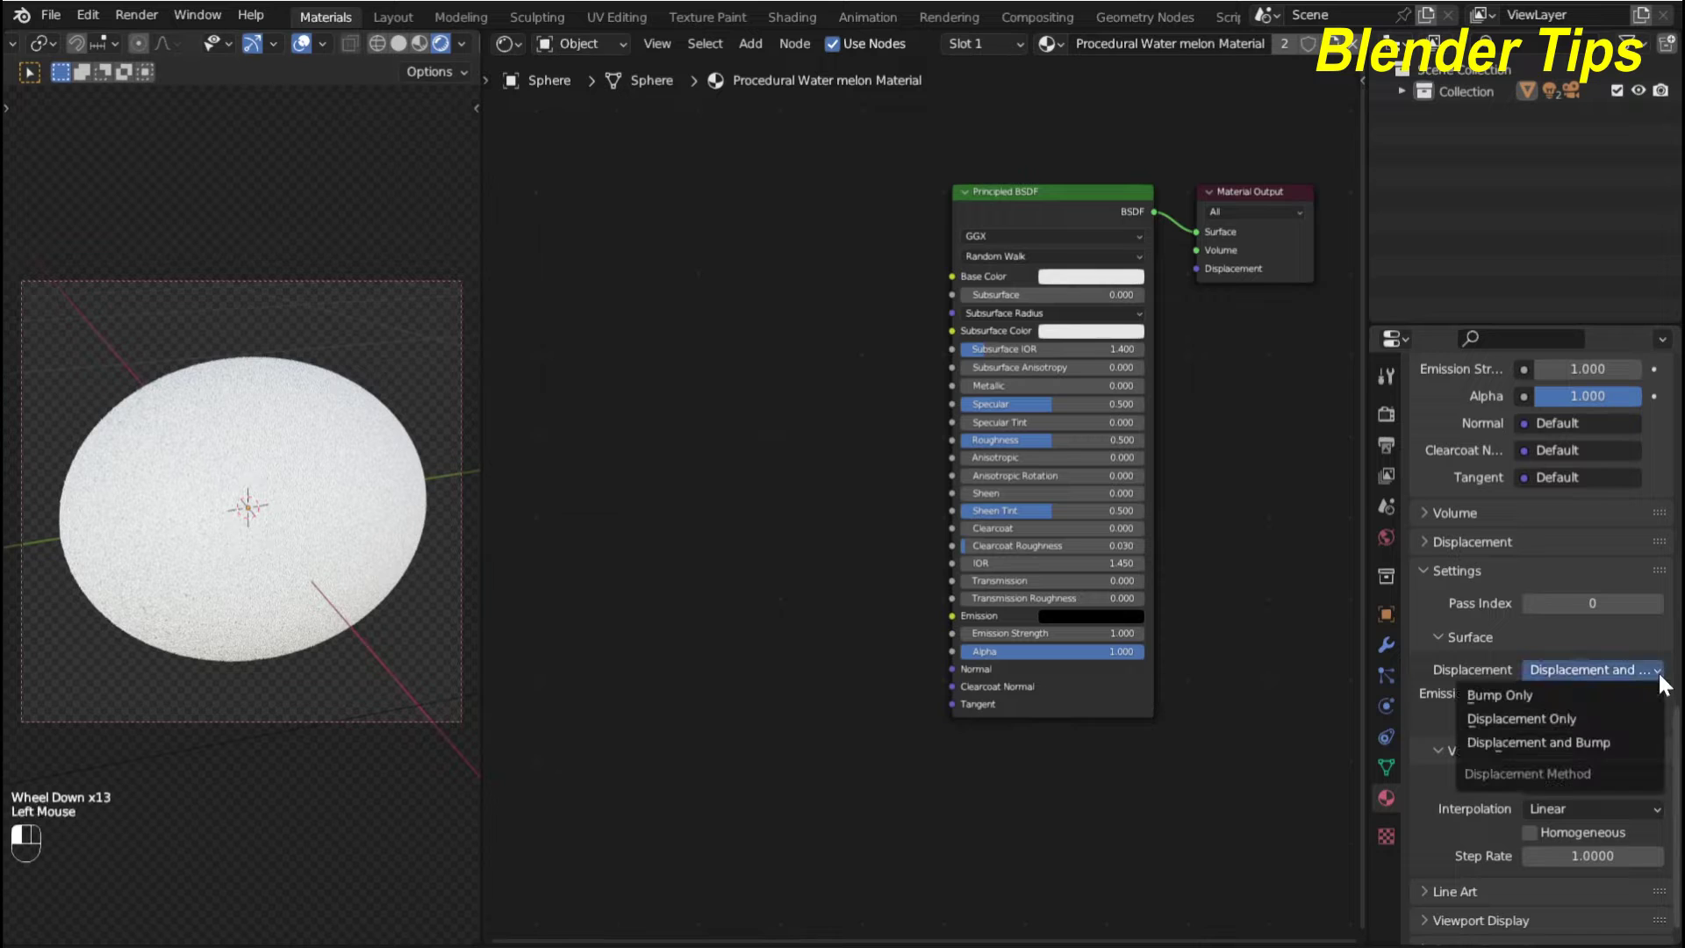
click(1562, 745)
Add a Wave Texture node and place it before the Principled BSDF, leaving space between the two
middle_drag(887, 388, 852, 433)
scroll(838, 403, up, 3)
scroll(815, 418, down, 3)
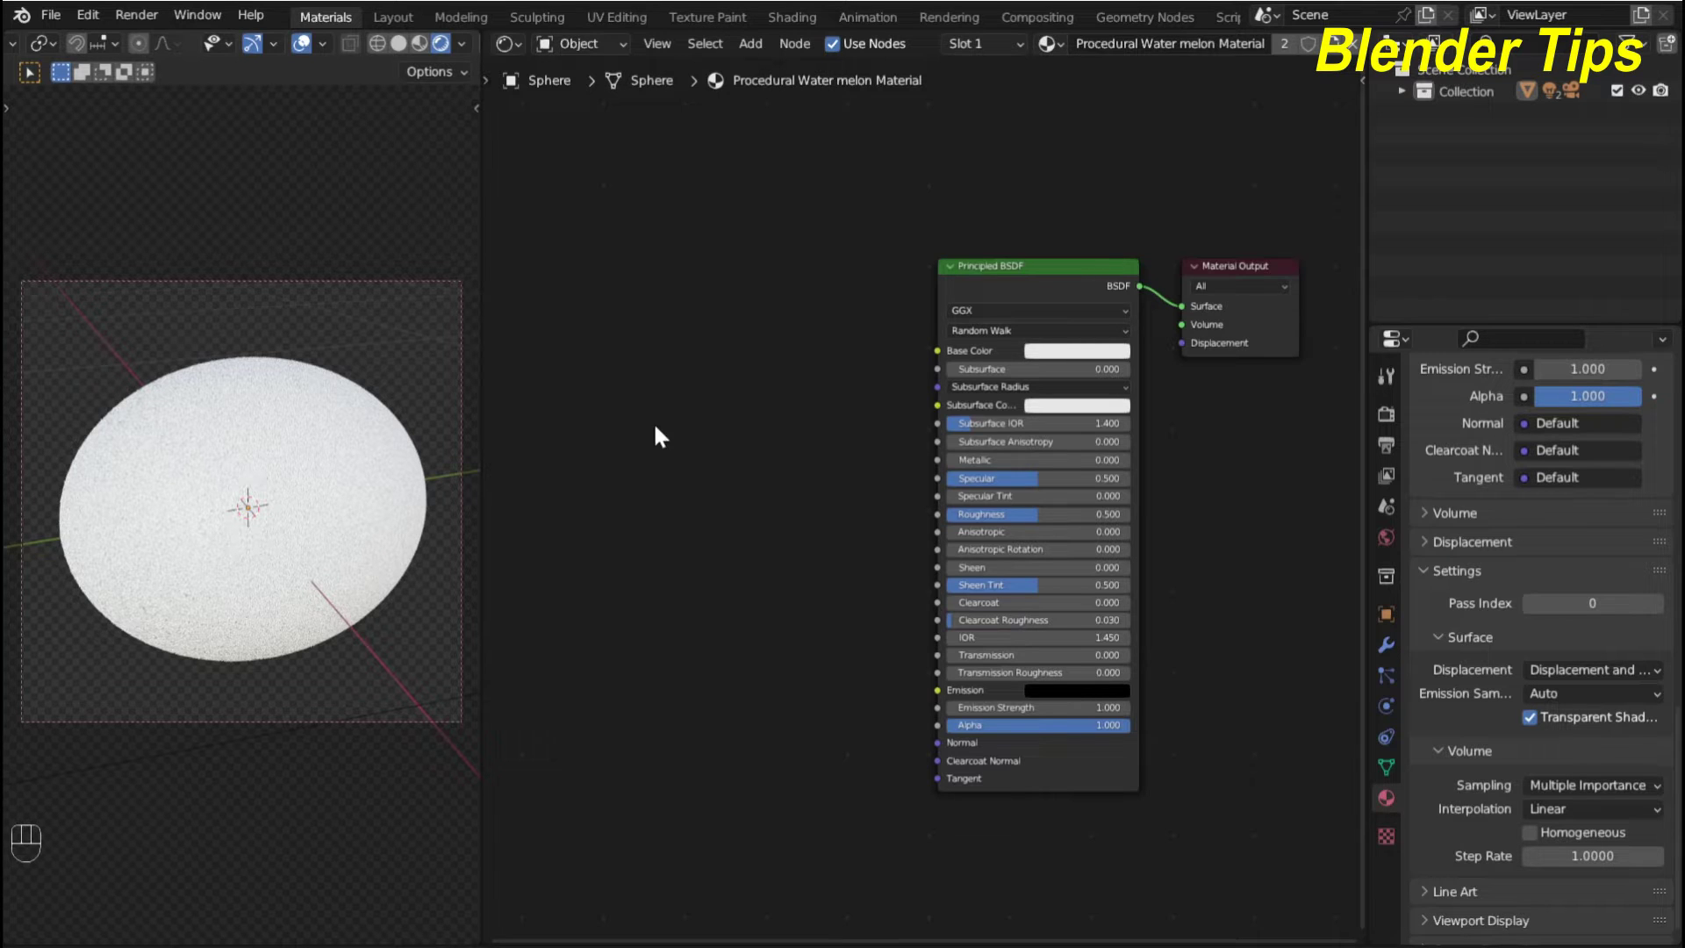
middle_drag(659, 432, 708, 431)
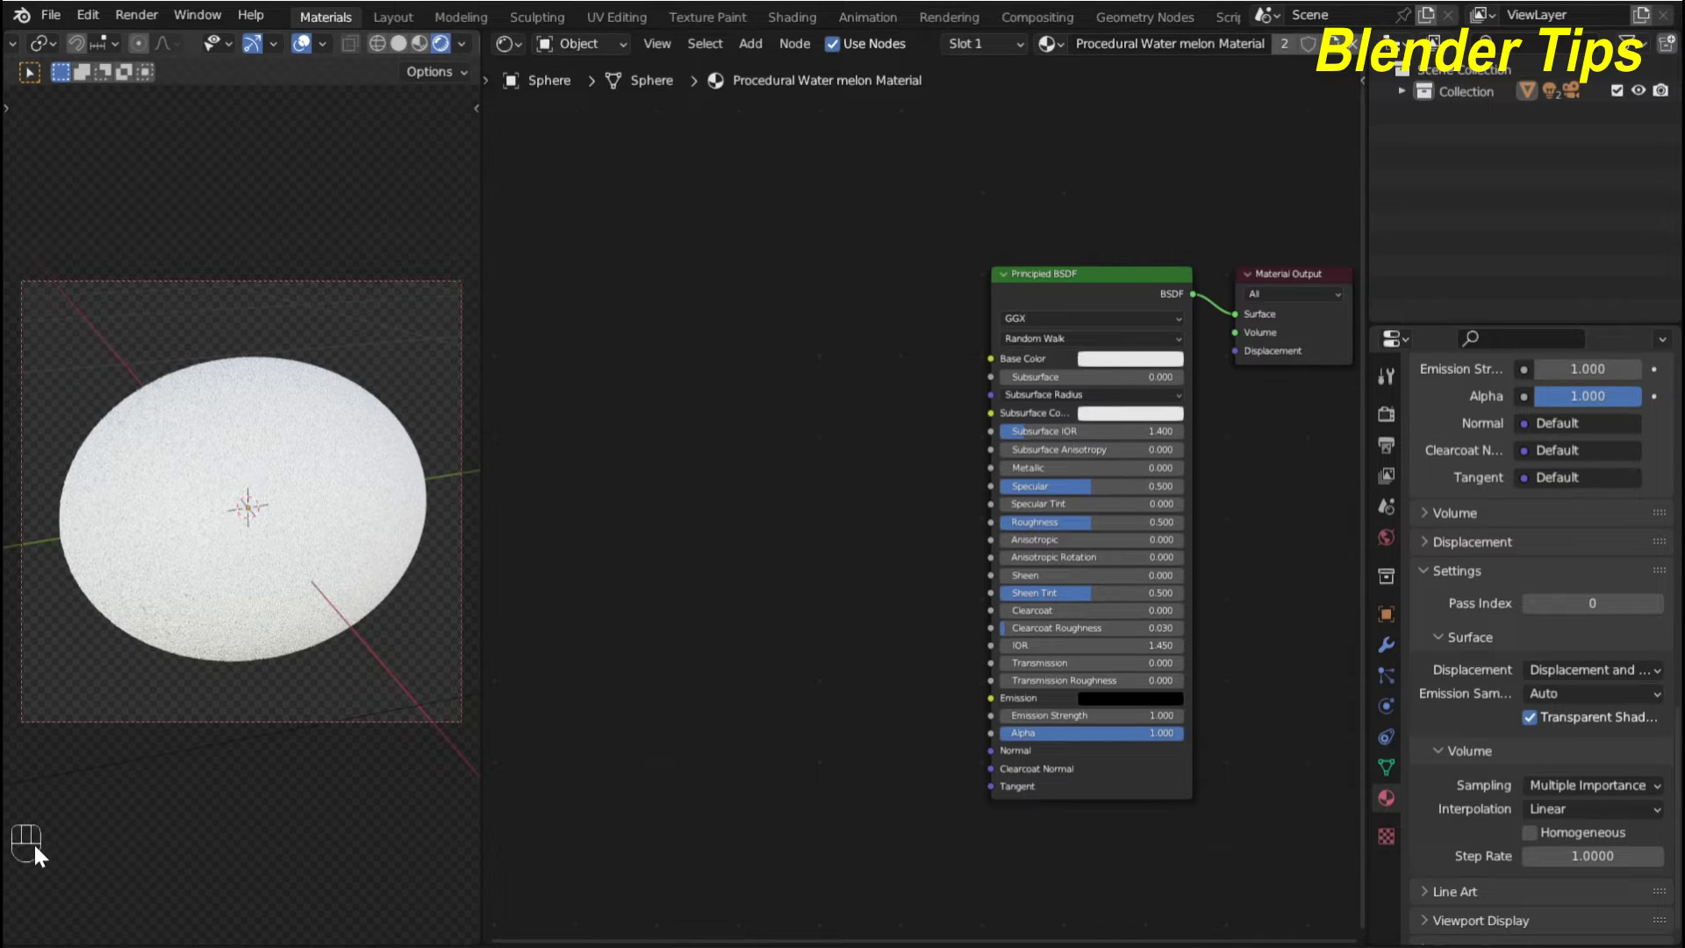
key(shift+a)
click(692, 435)
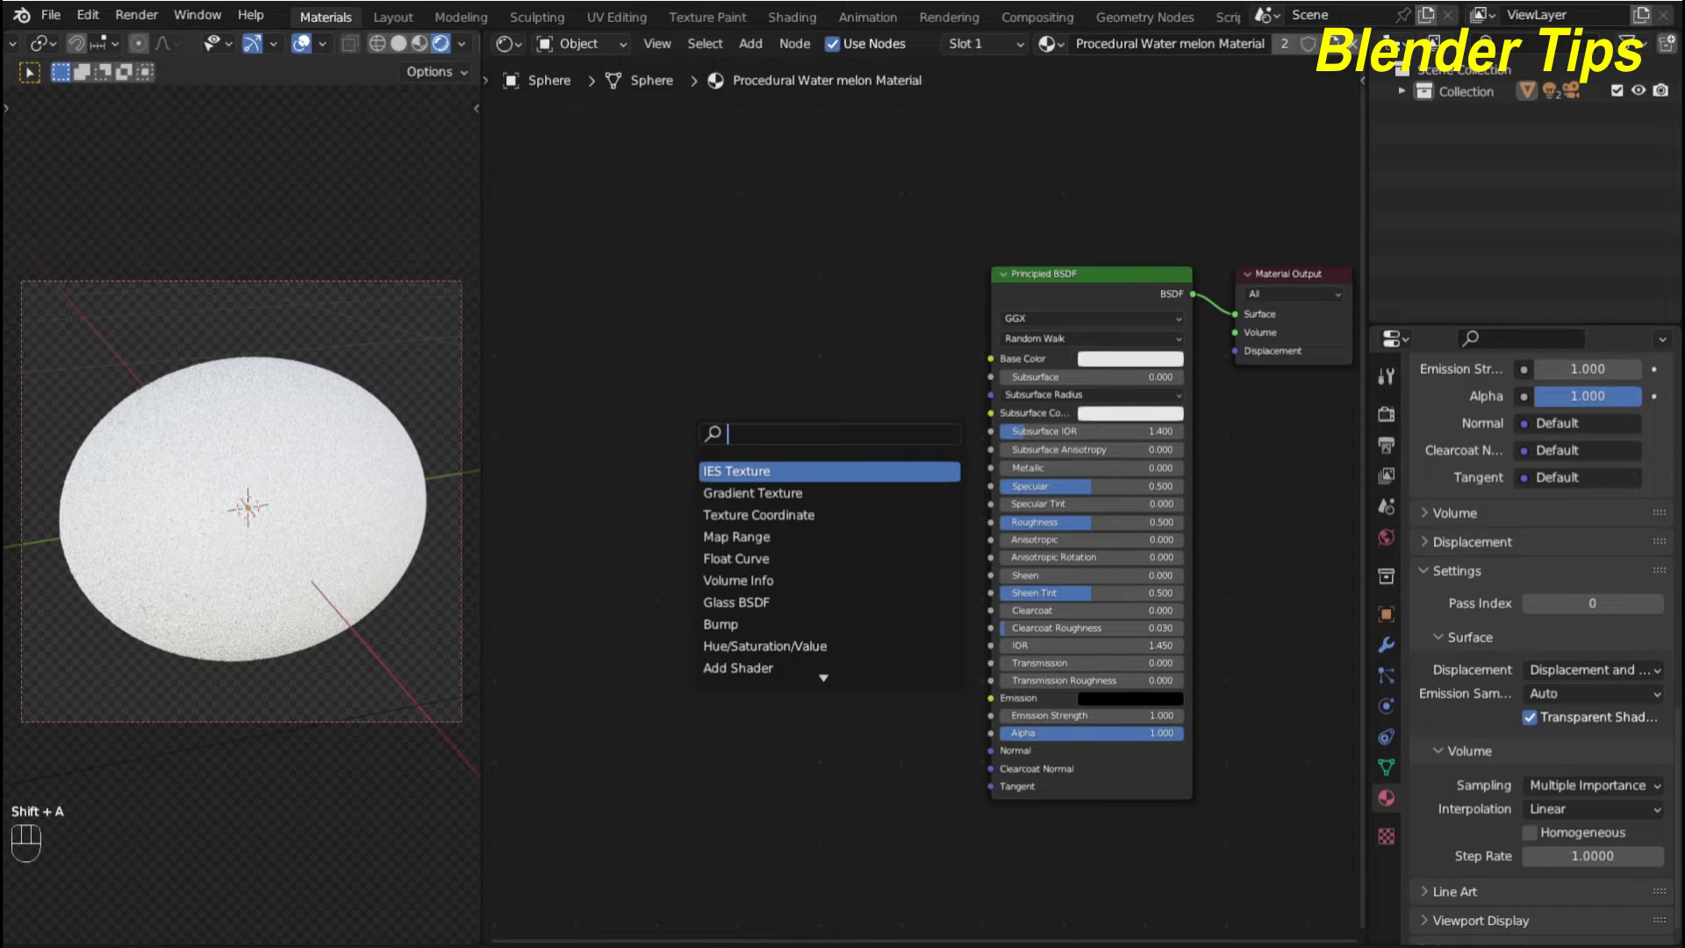
text(wav)
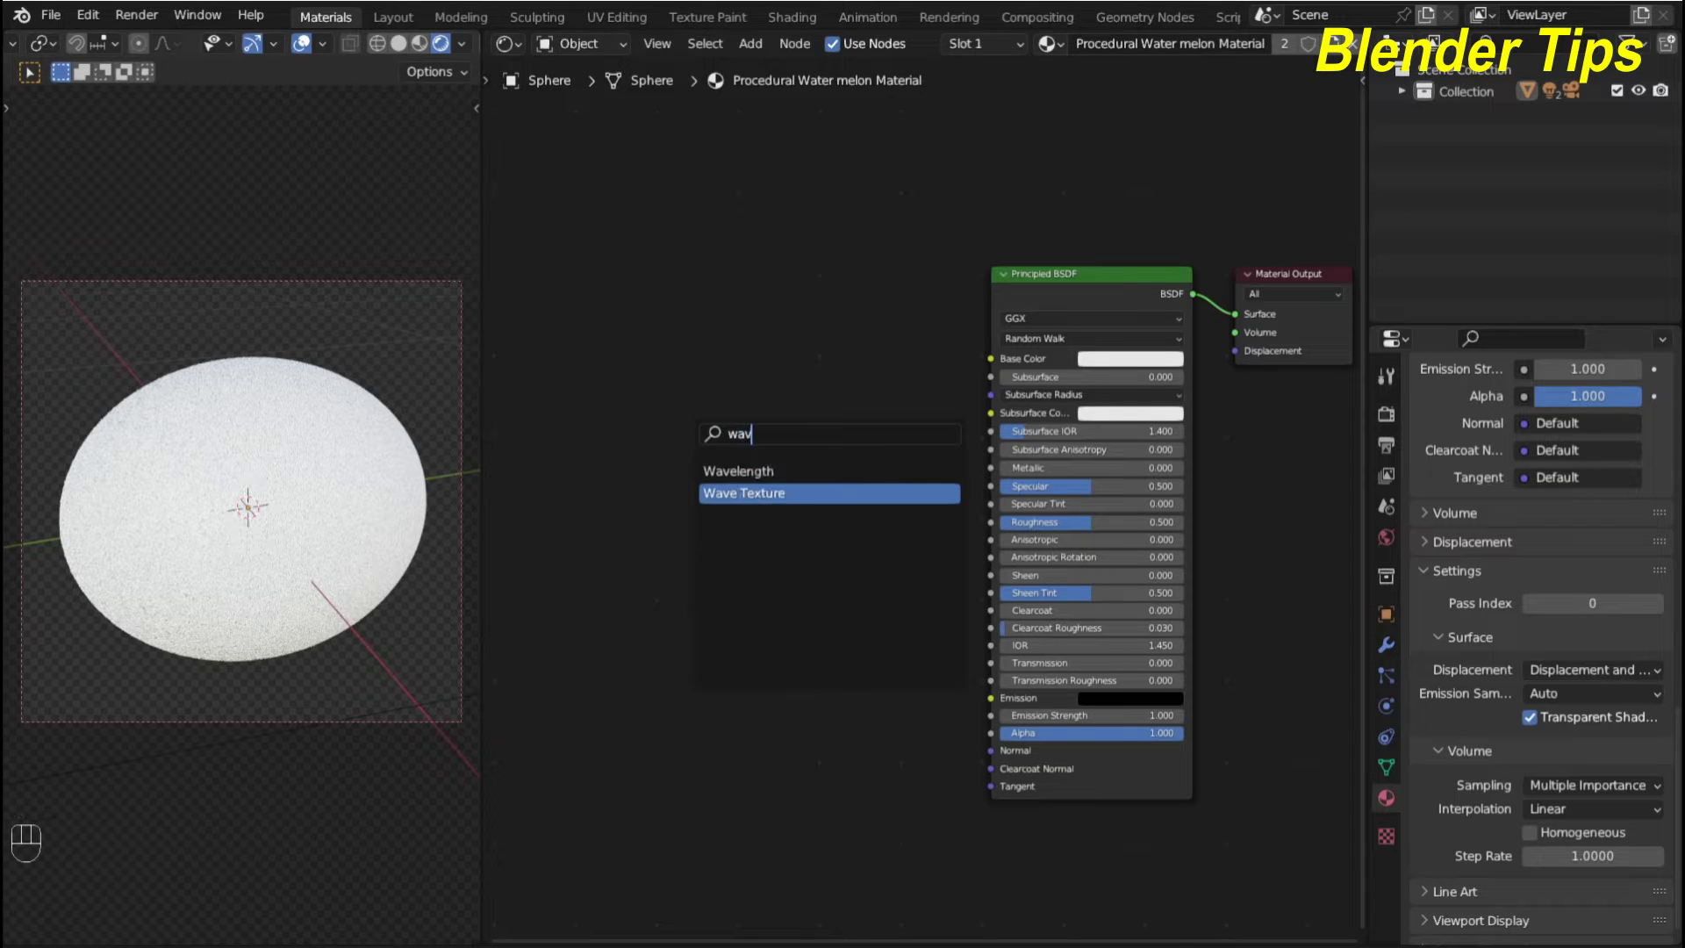
key(Return)
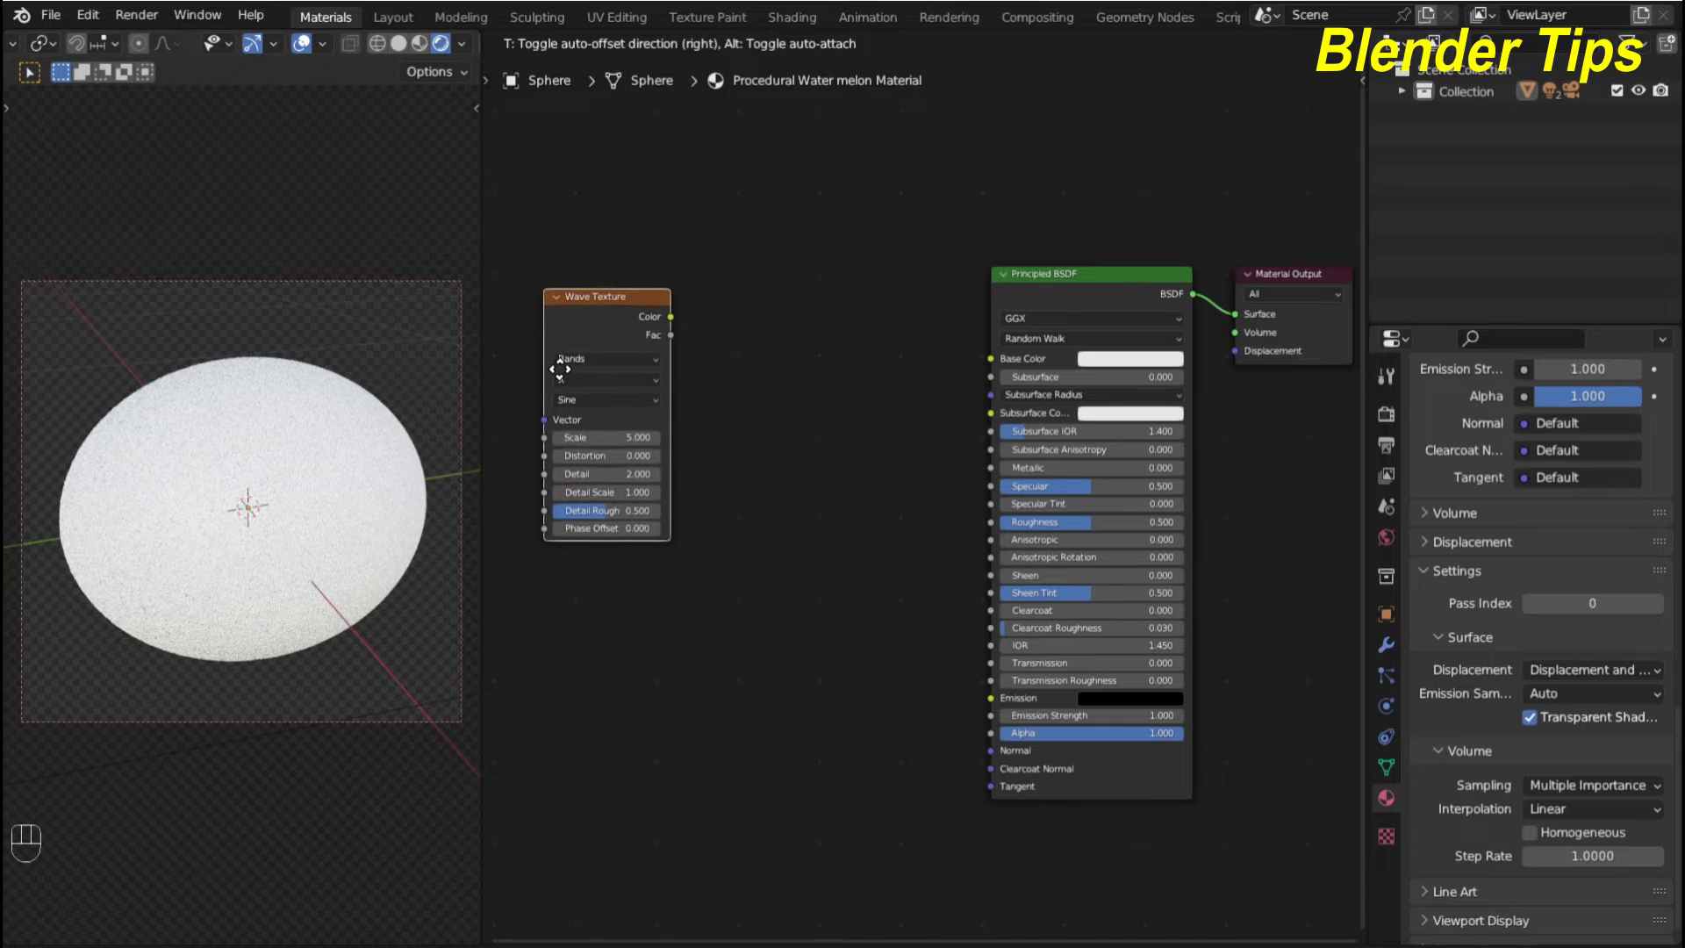
click(560, 368)
scroll(718, 477, down, 2)
middle_drag(790, 513, 897, 549)
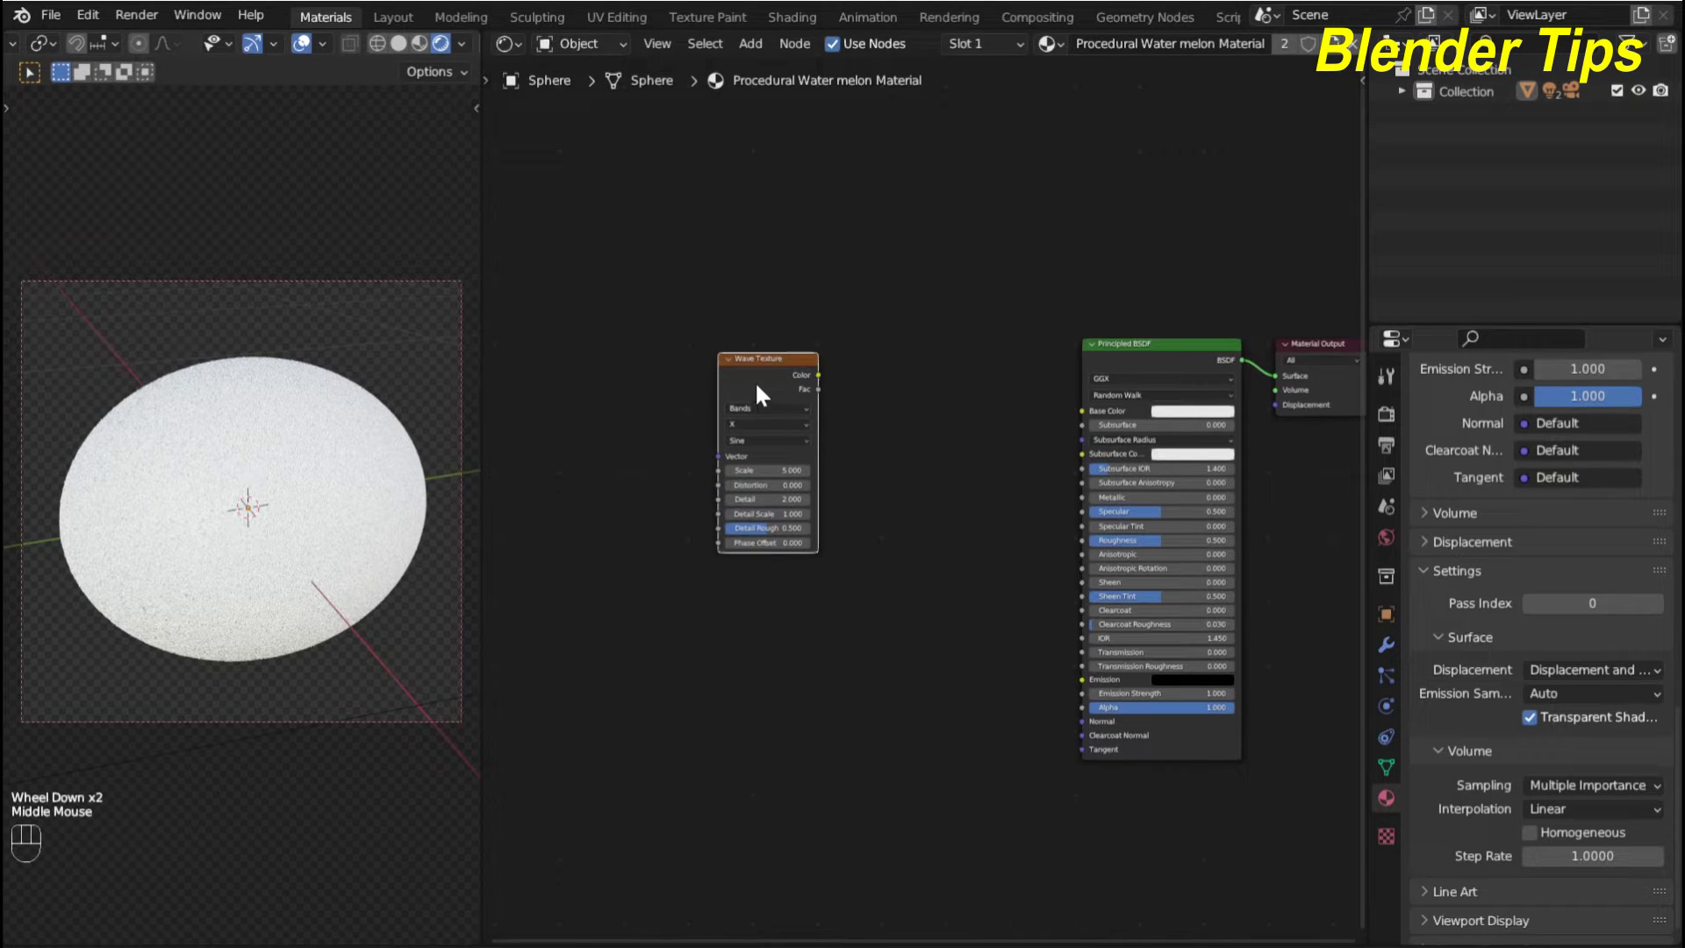
drag(756, 383, 711, 389)
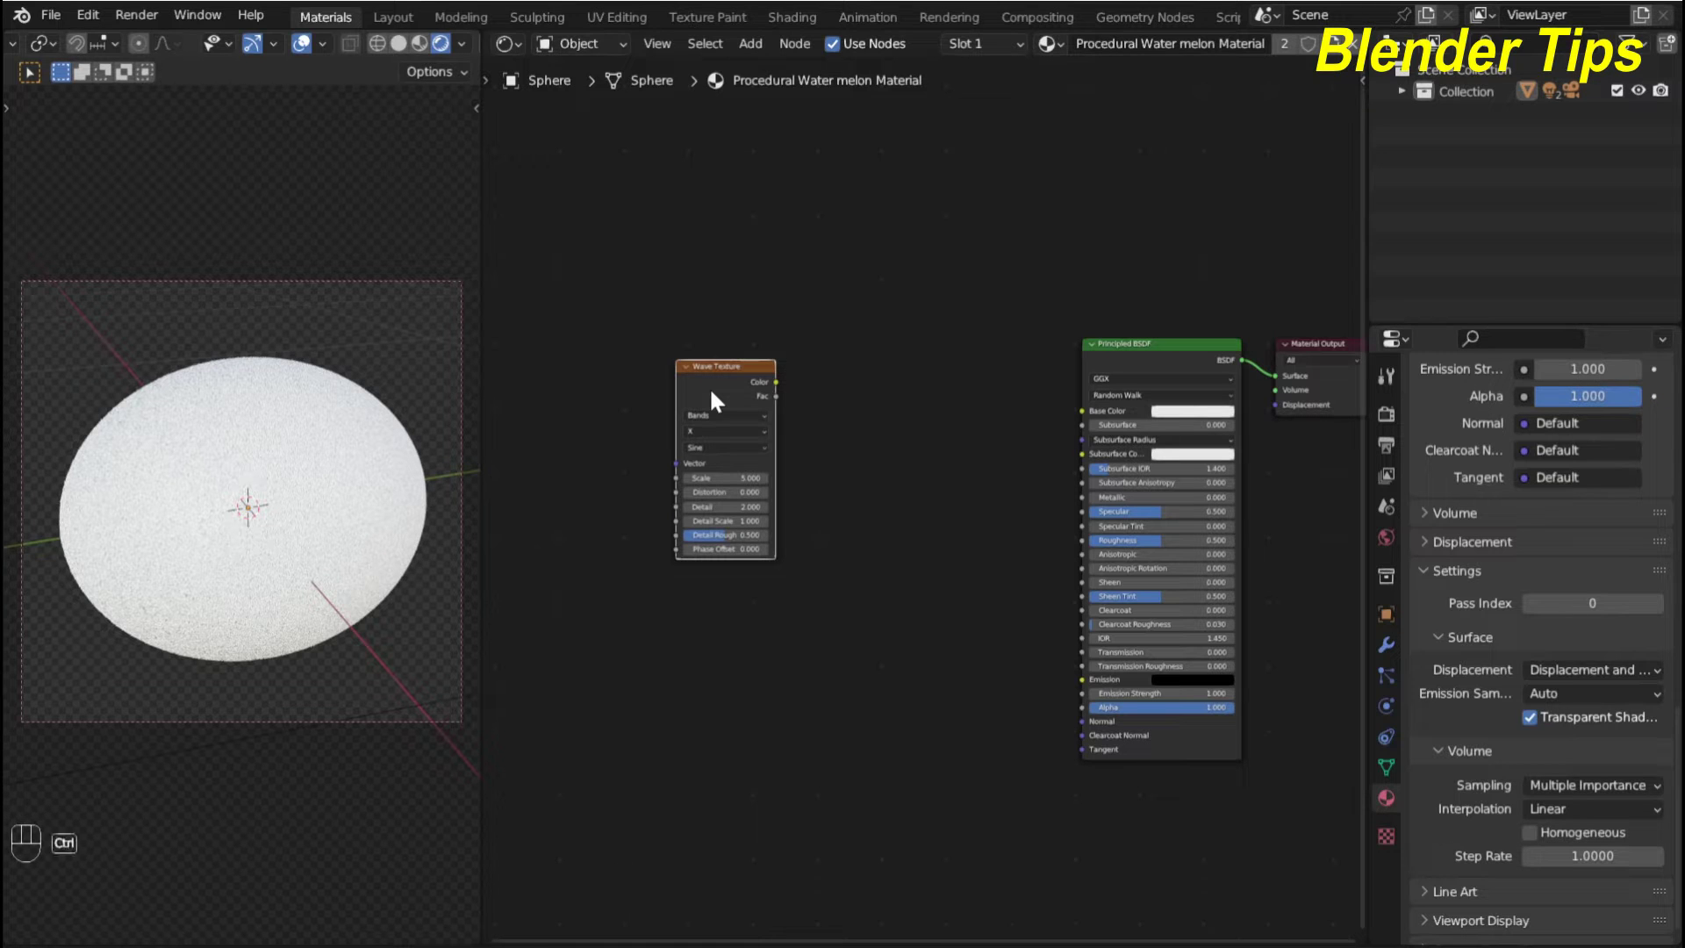
Add connected Texture Coordinate and Mapping nodes to the Wave Texture with Node Wrangler
key(ctrl+t)
scroll(816, 619, up, 2)
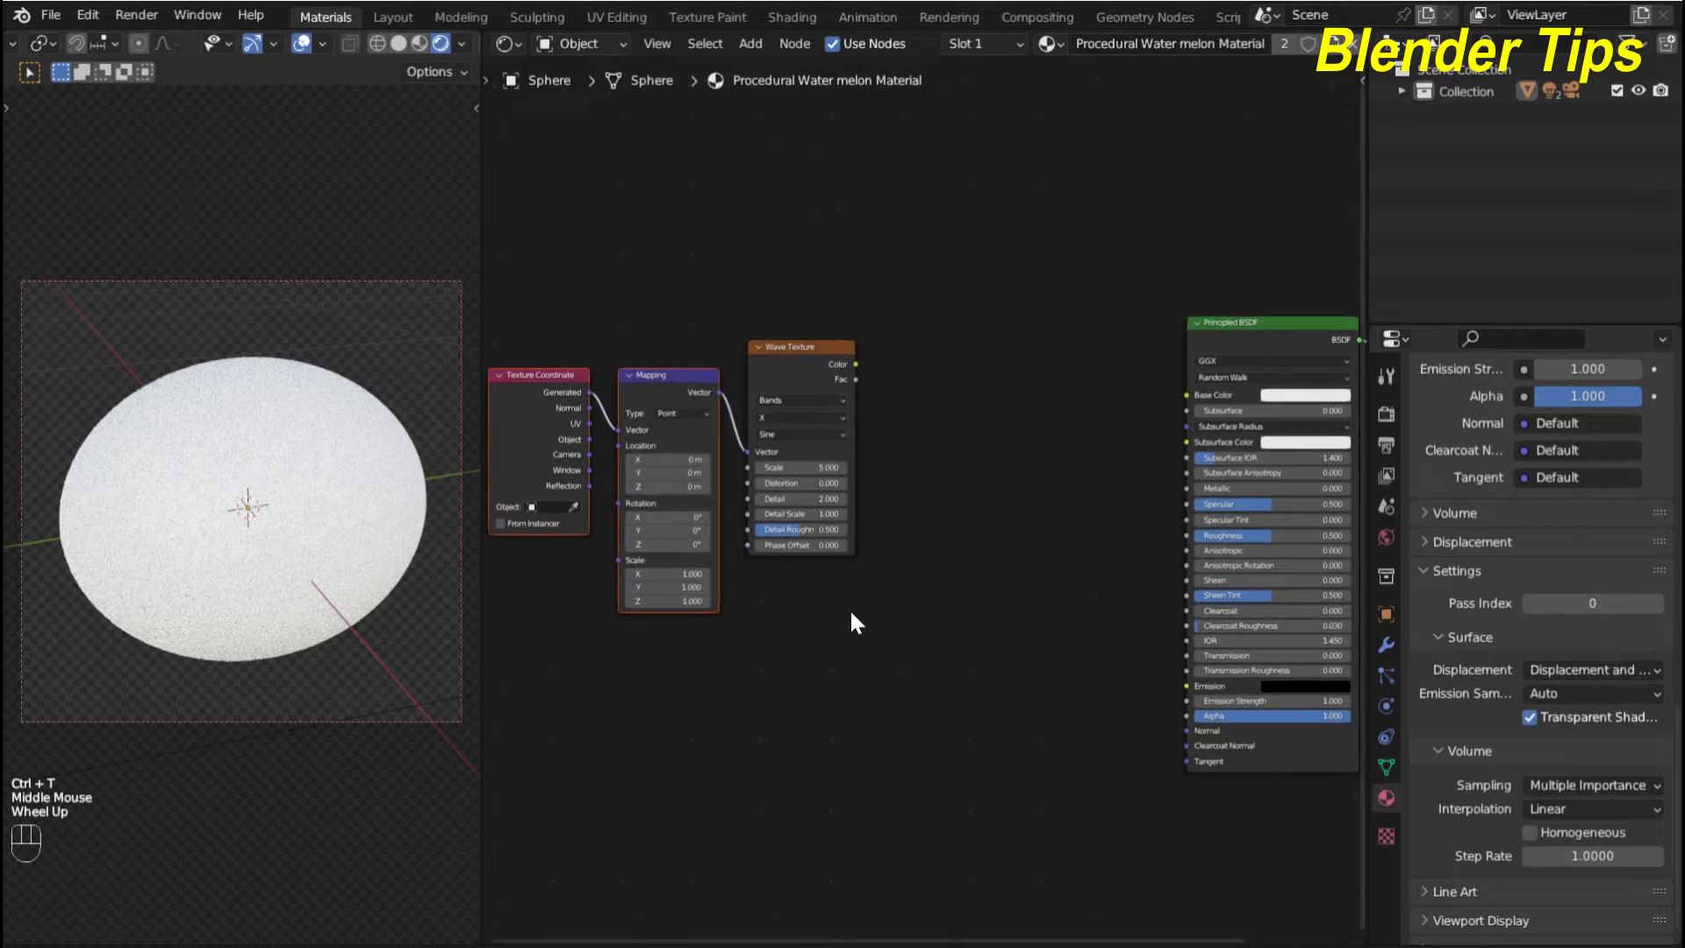
click(582, 653)
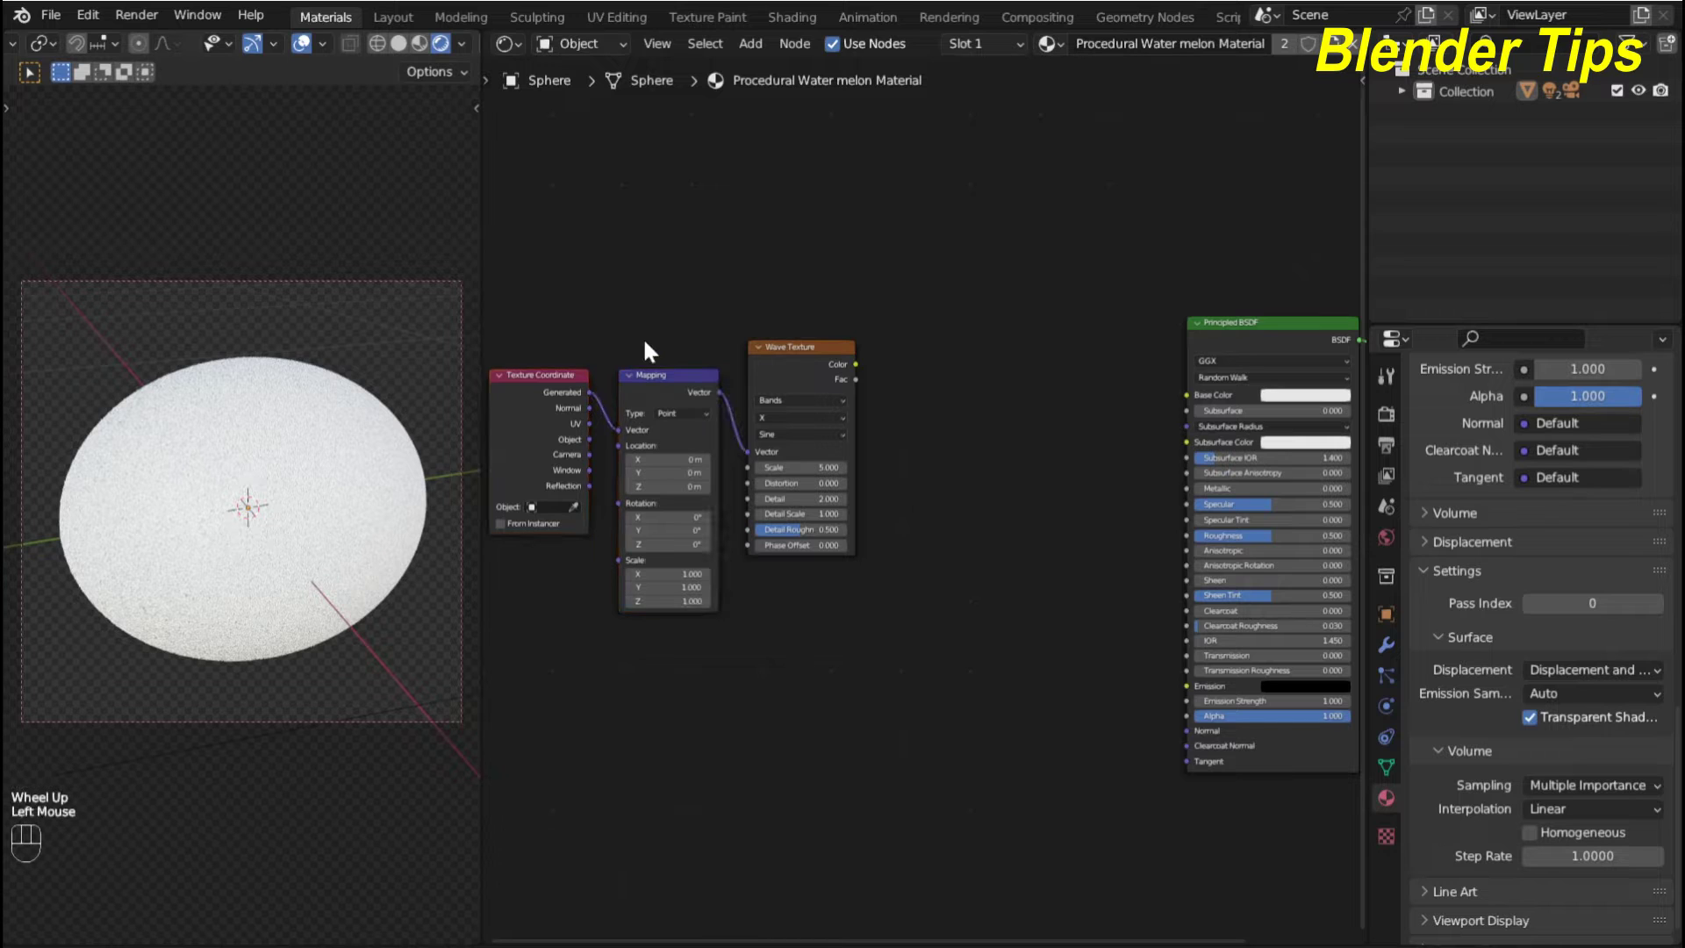
middle_drag(647, 311, 670, 307)
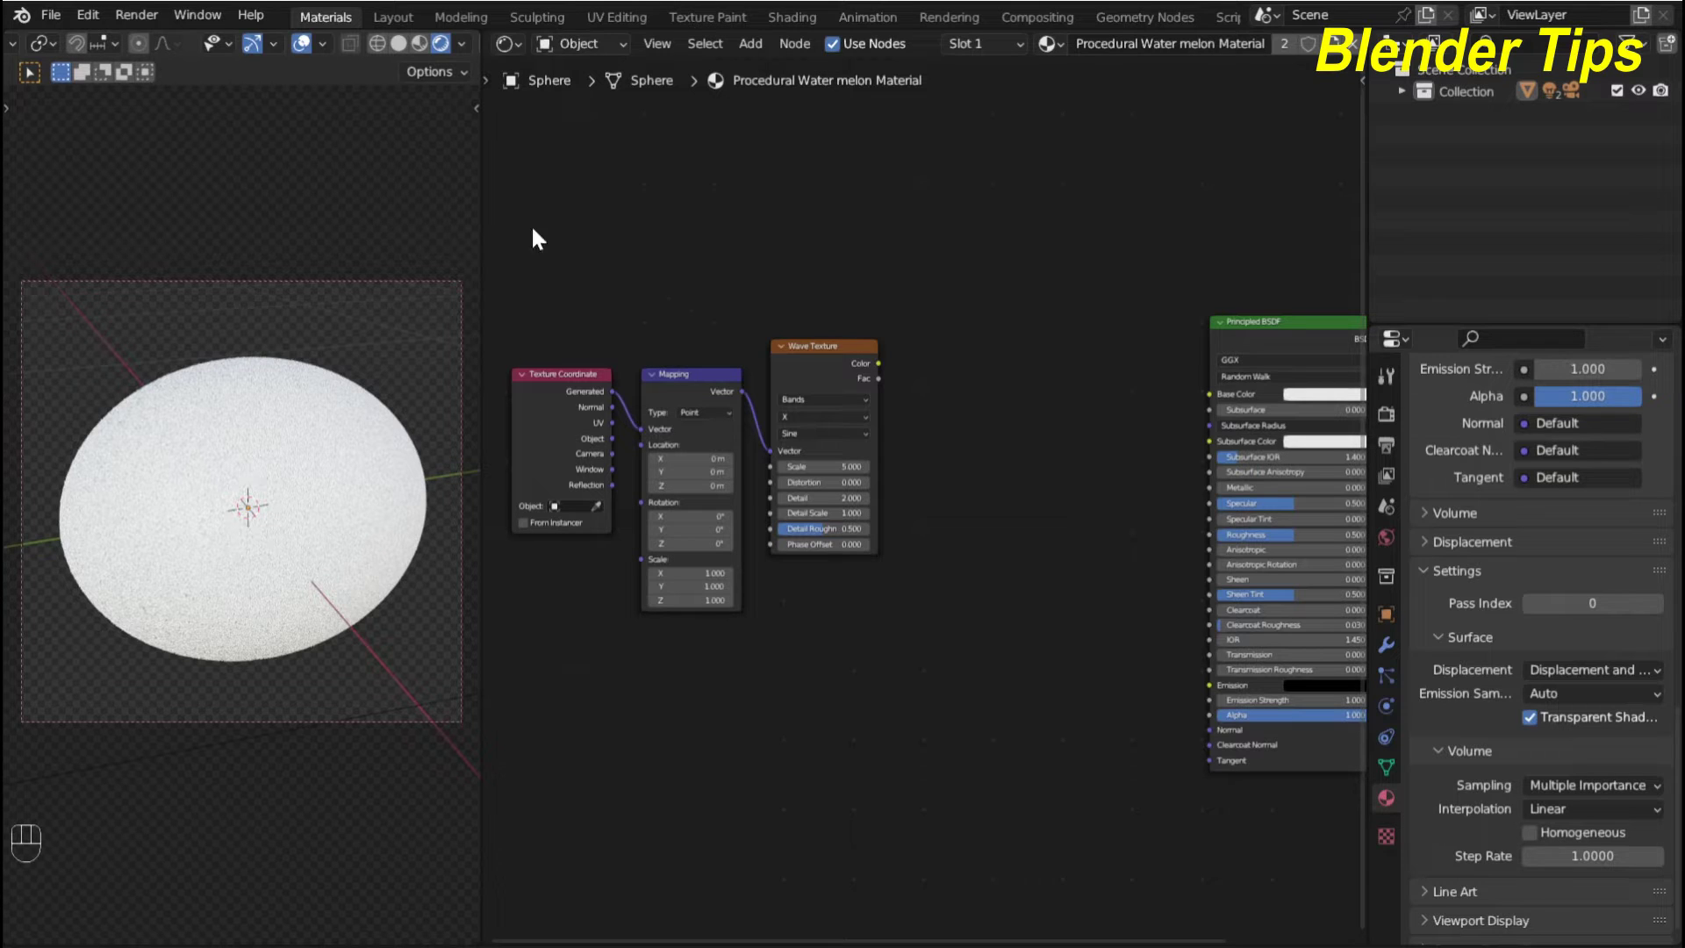
Search the add-on preferences for "node" to check whether Node Wrangler is enabled, and close the preferences
click(86, 19)
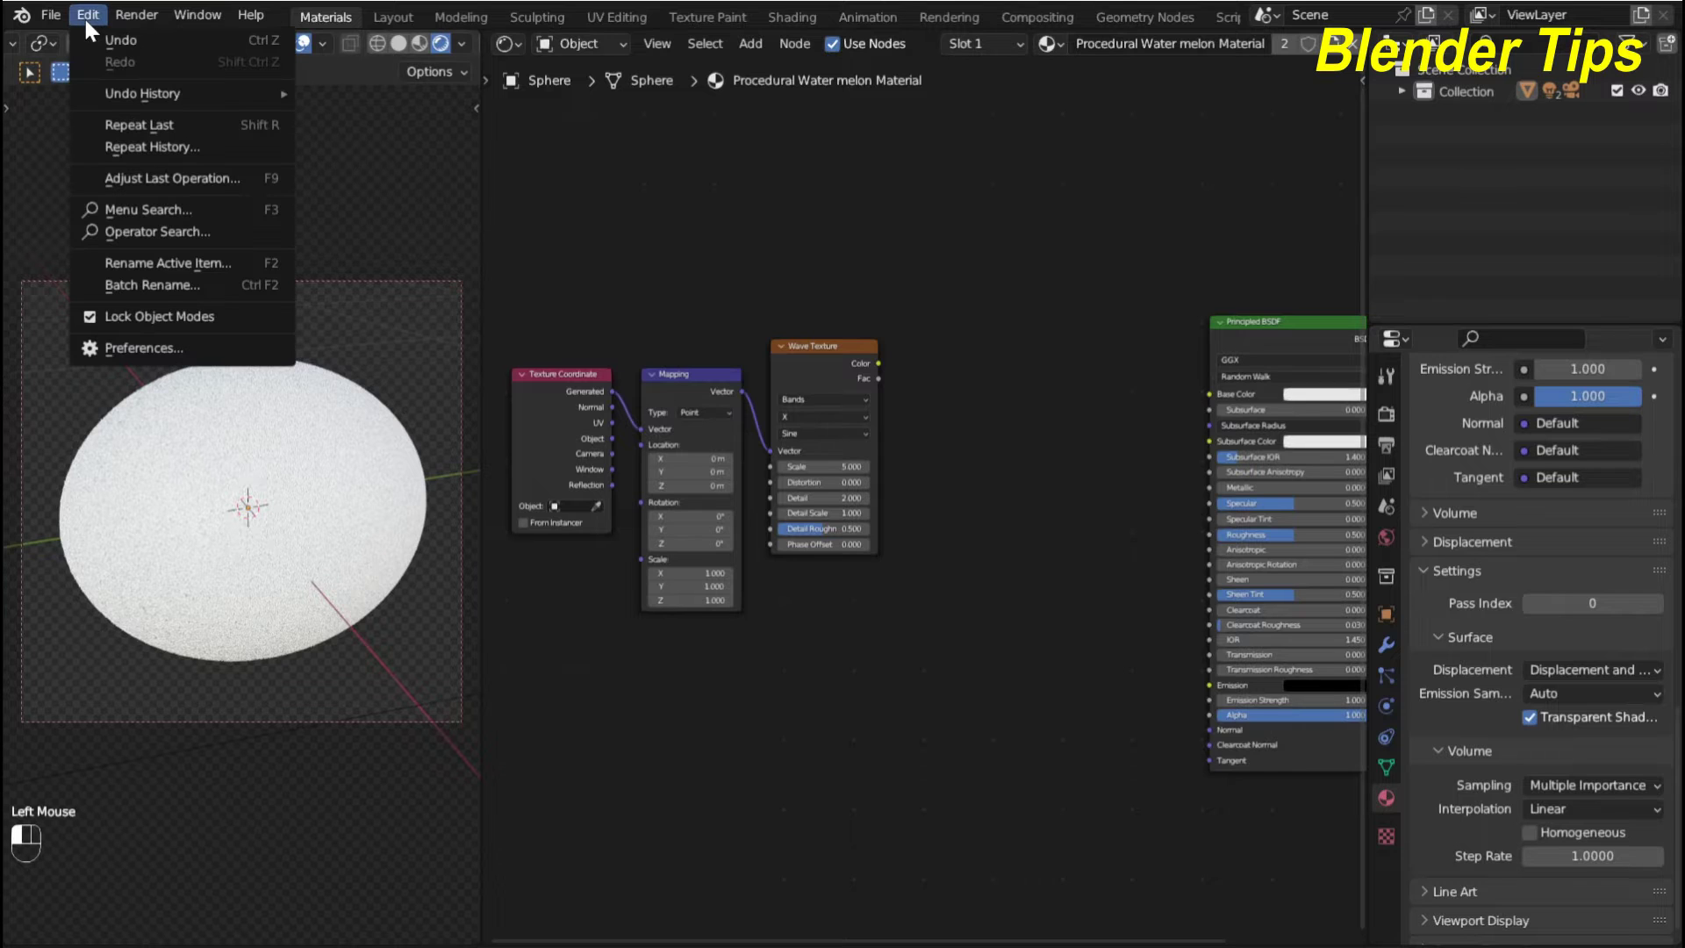
click(146, 347)
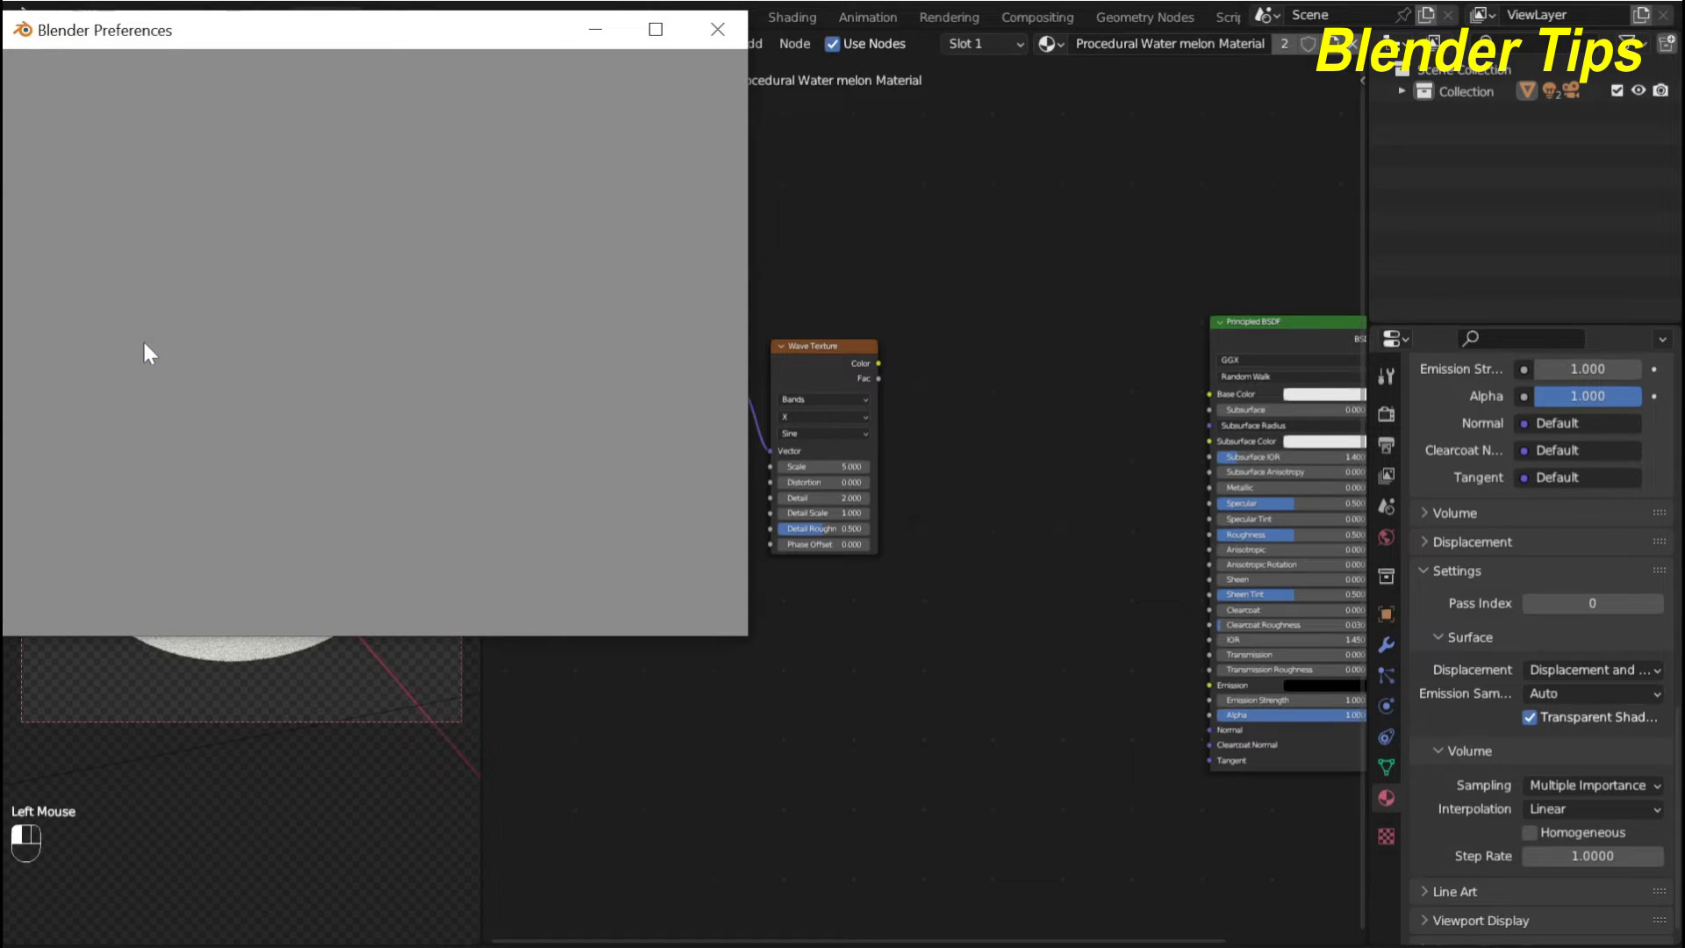
click(614, 95)
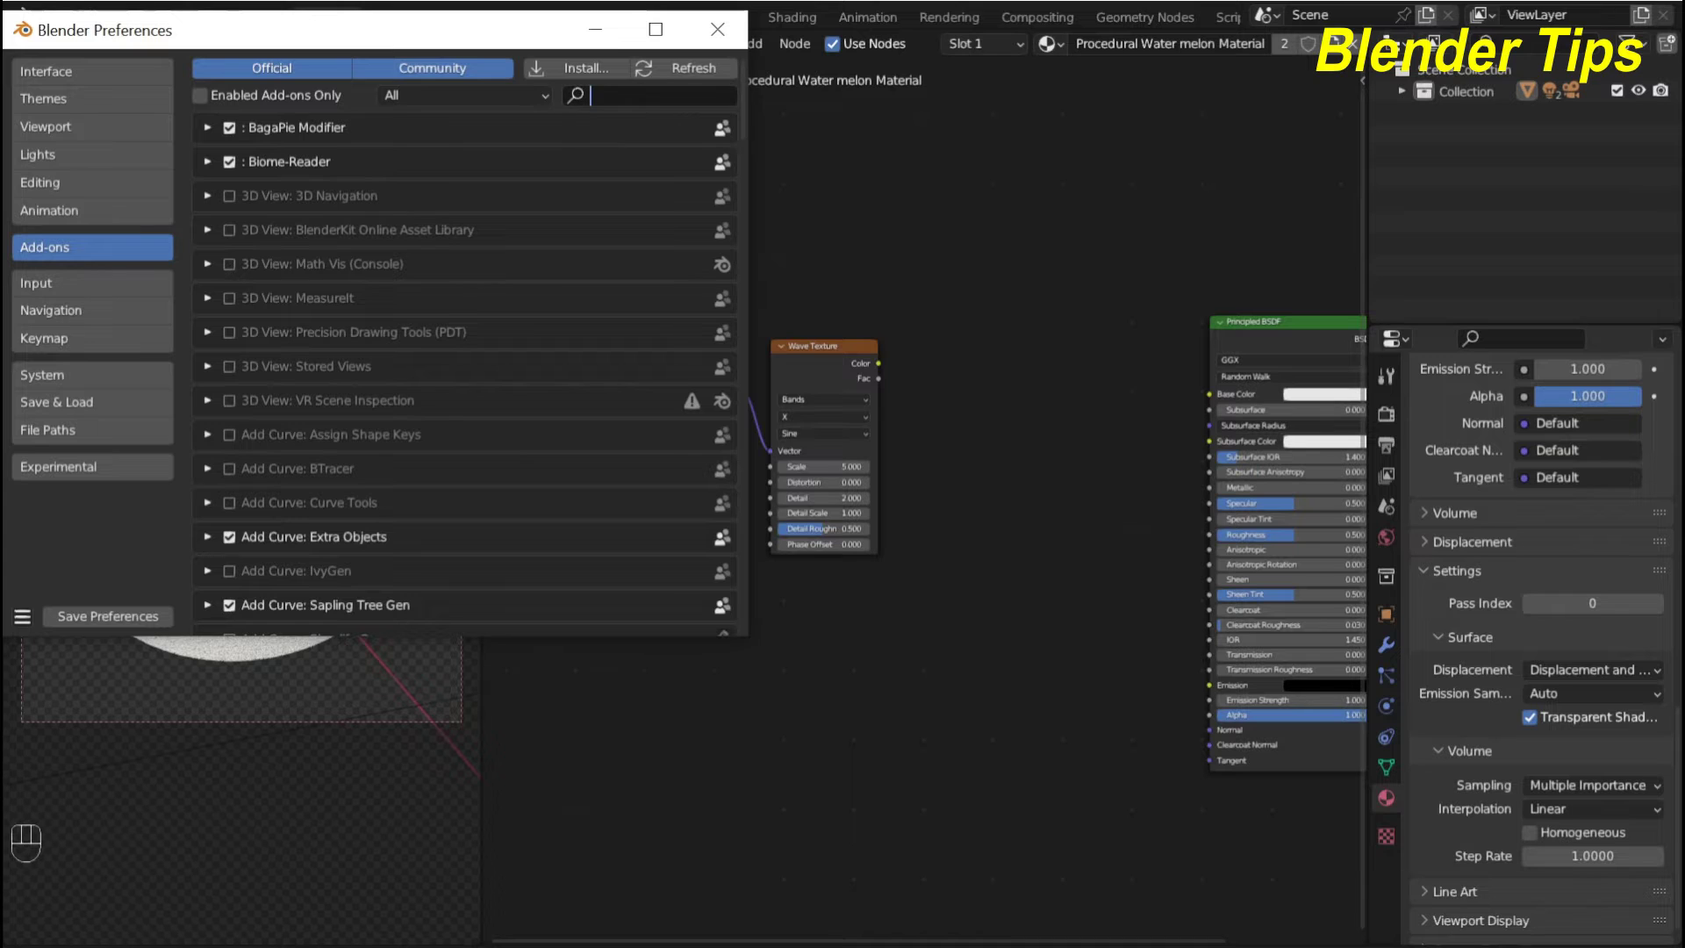
text(node)
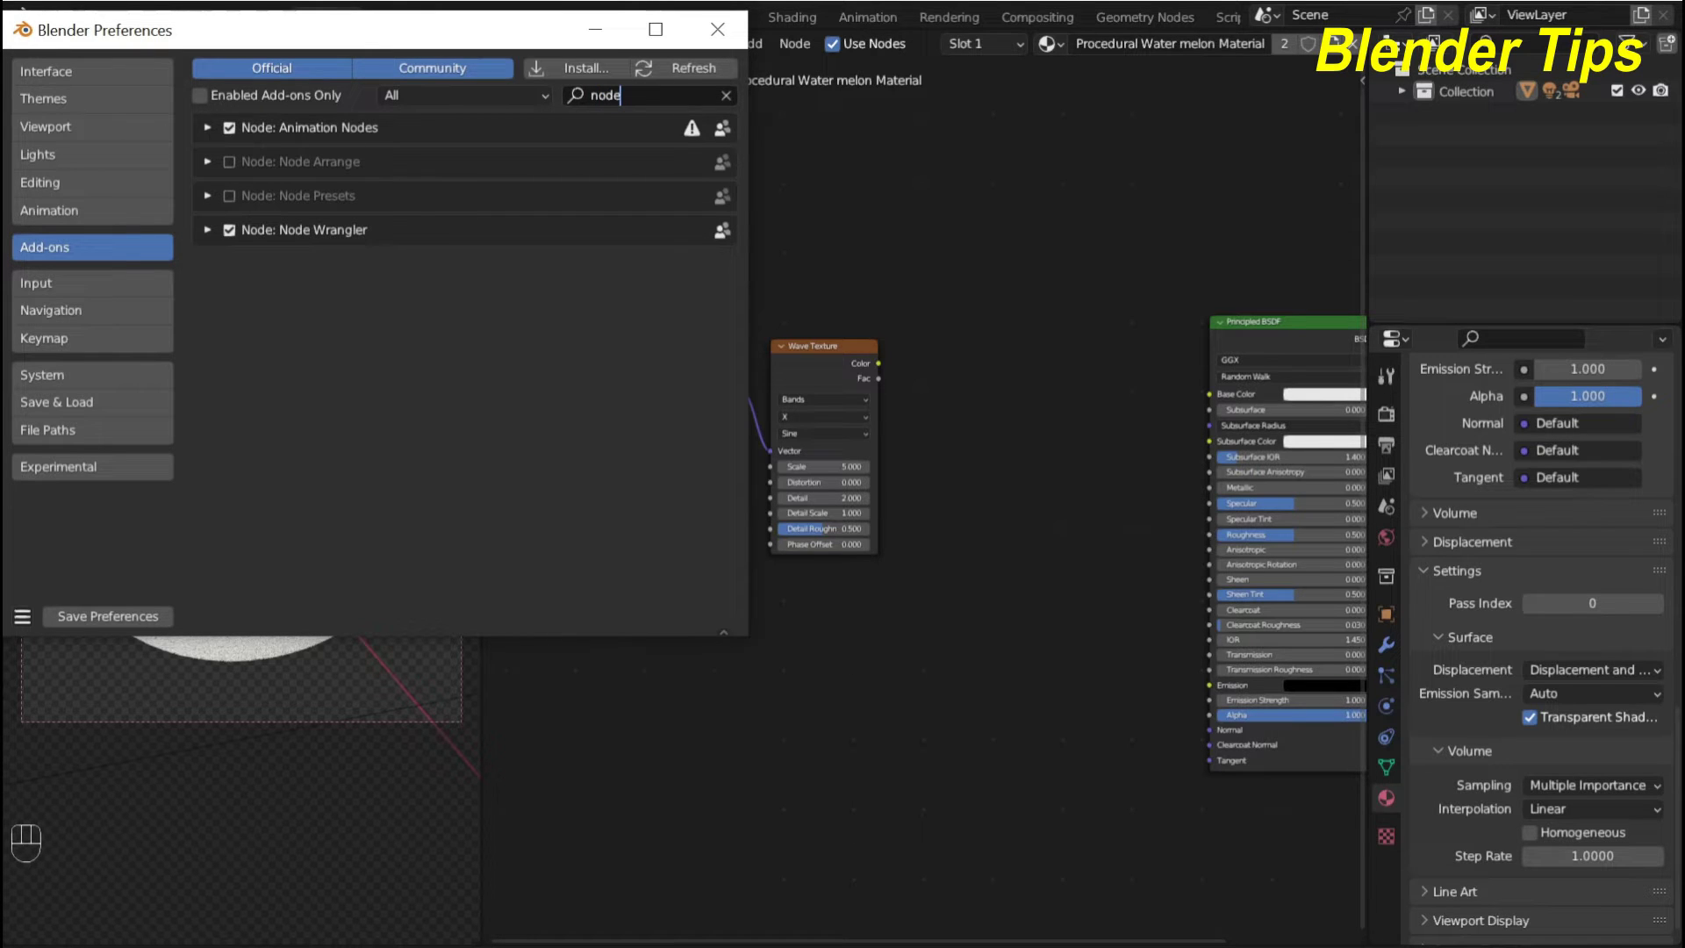
click(708, 30)
Preview the Wave Texture's Color output directly on the sphere
scroll(854, 319, up, 2)
scroll(878, 313, down, 1)
middle_drag(886, 310, 914, 301)
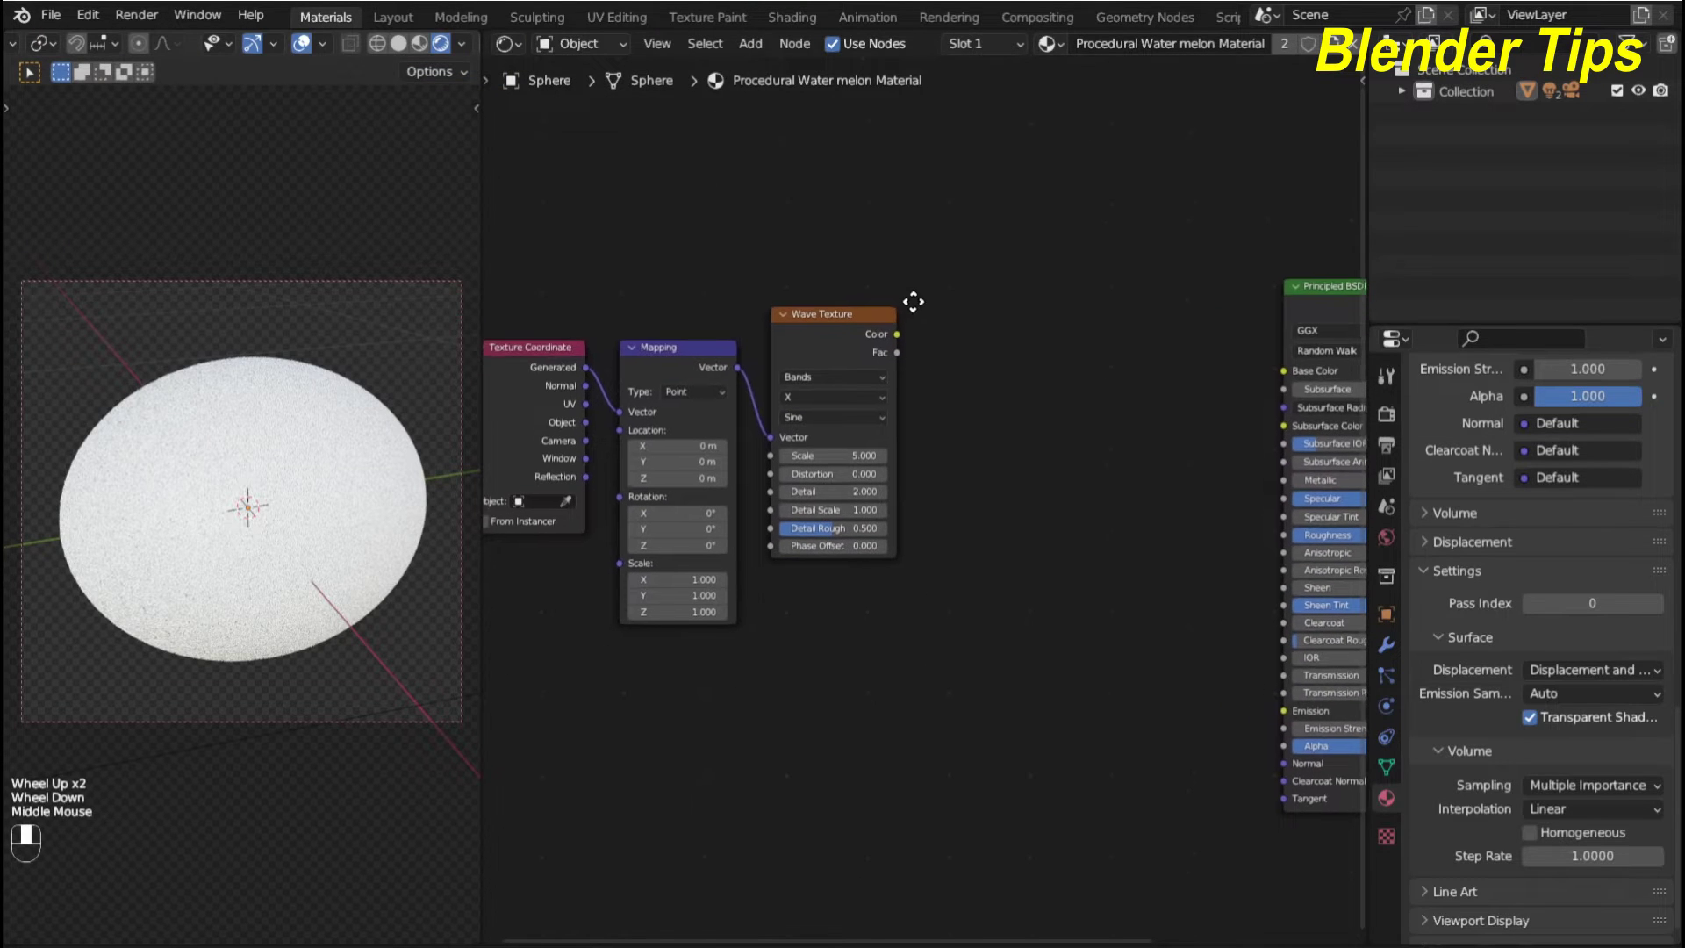
click(850, 330)
scroll(968, 354, down, 2)
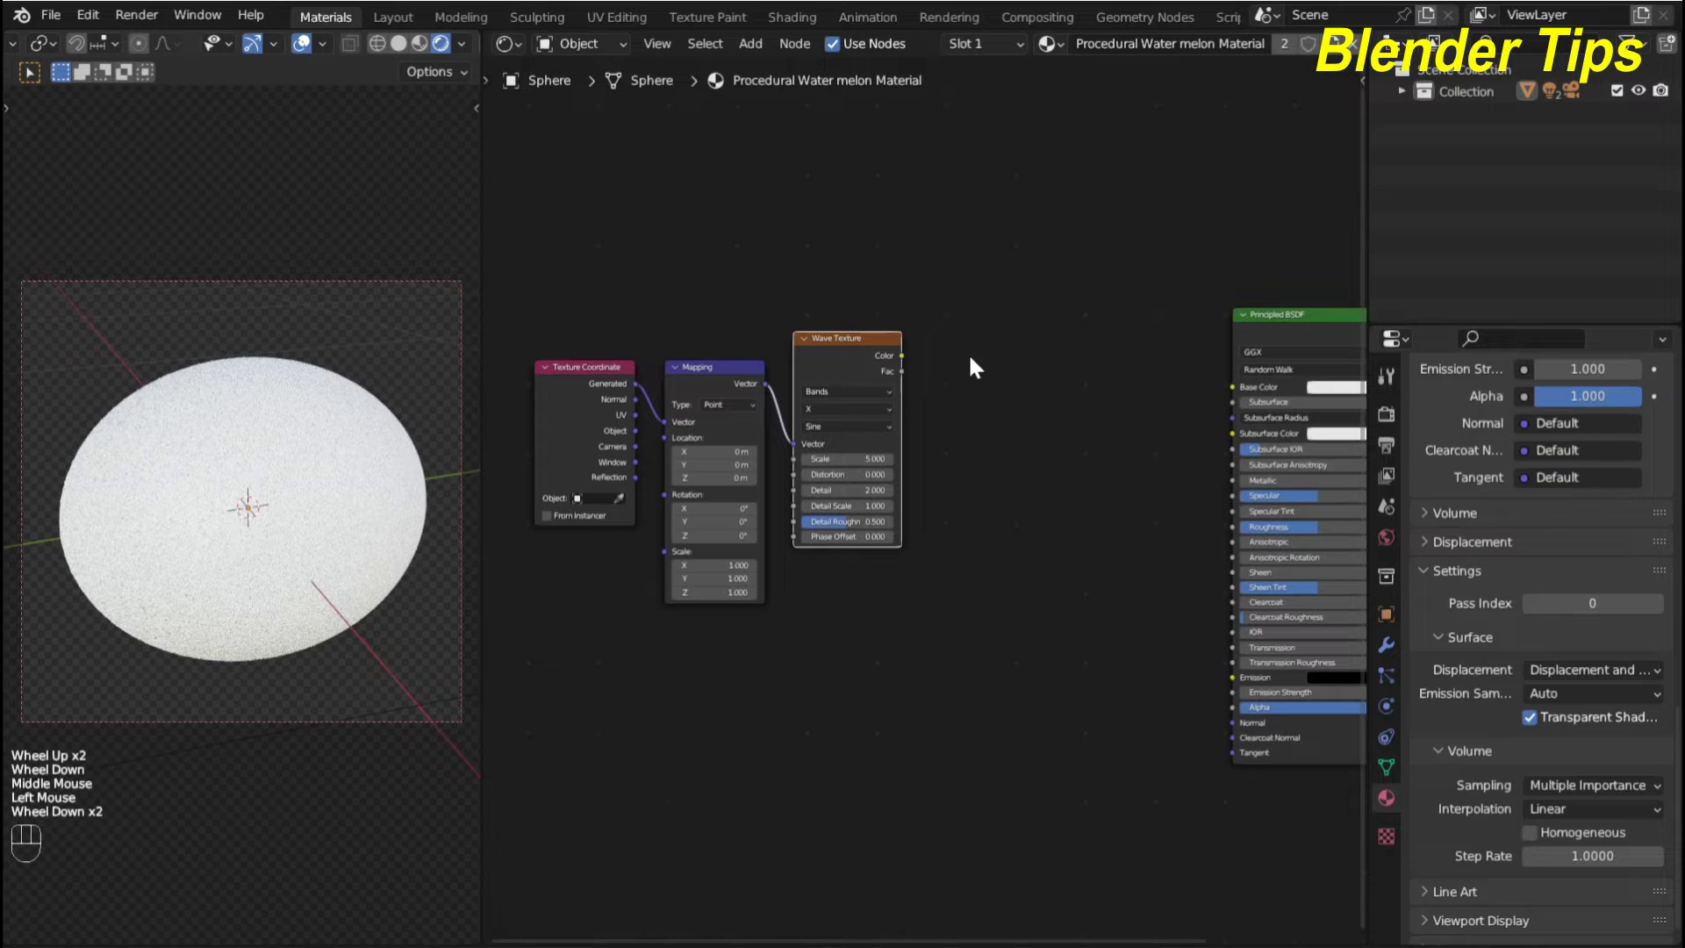
ctrl+shift+click(829, 363)
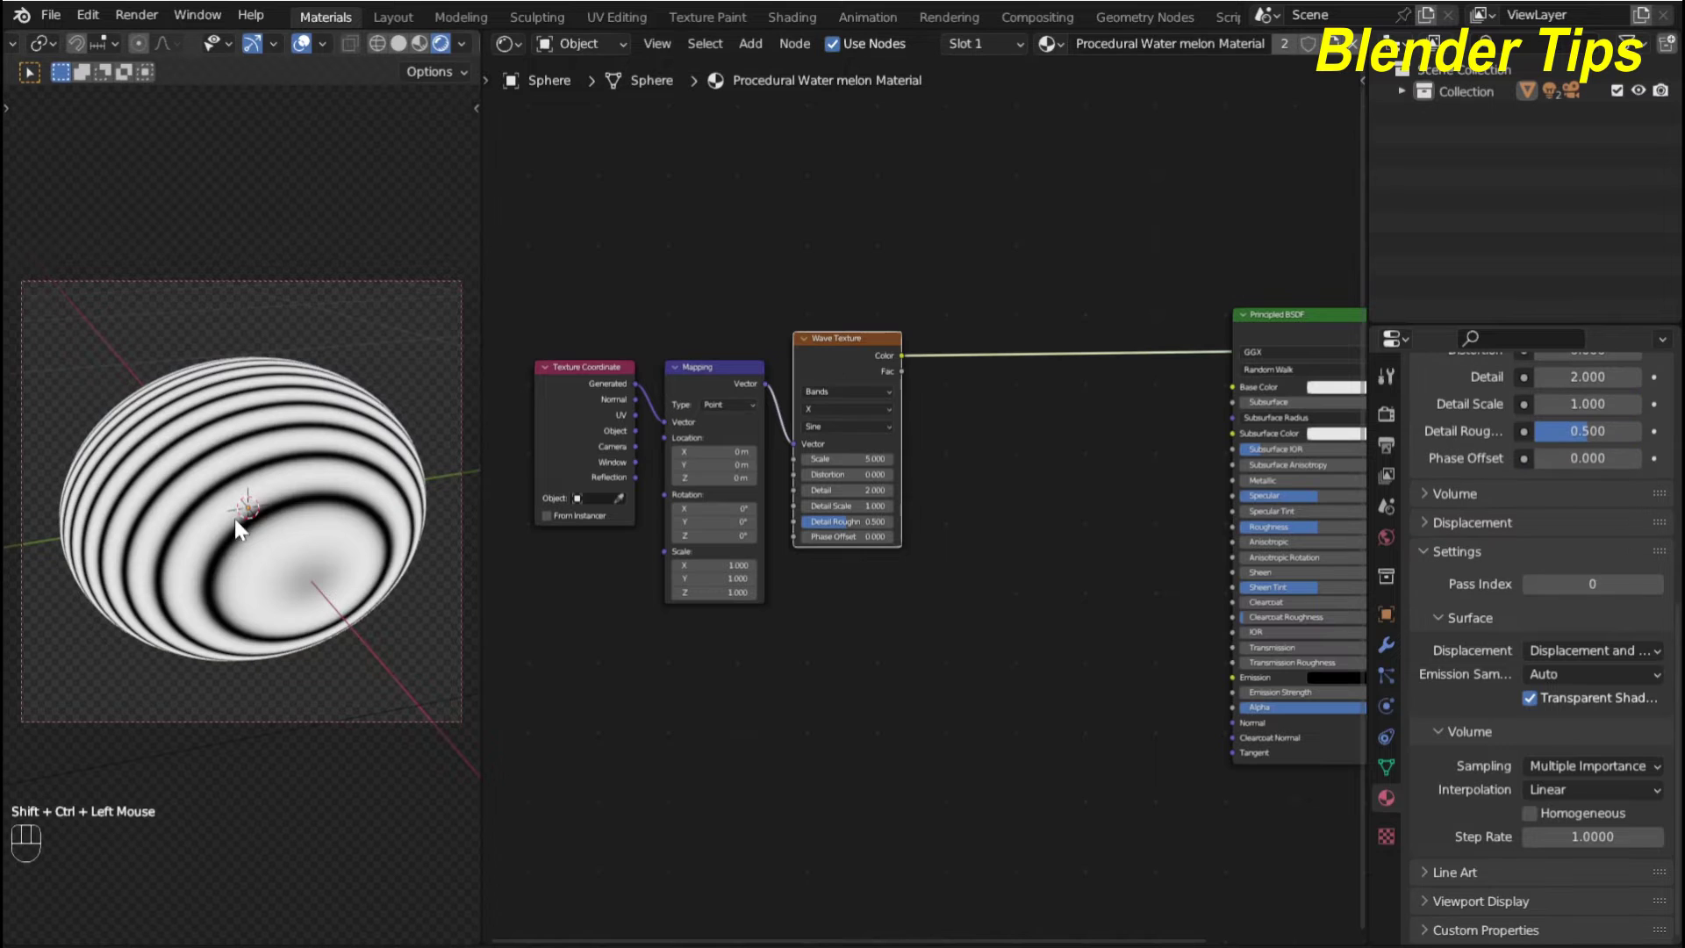
scroll(234, 519, up, 2)
Connect the Texture Coordinate's UV output to the Mapping node's Vector input in place of Generated
middle_drag(779, 282, 817, 303)
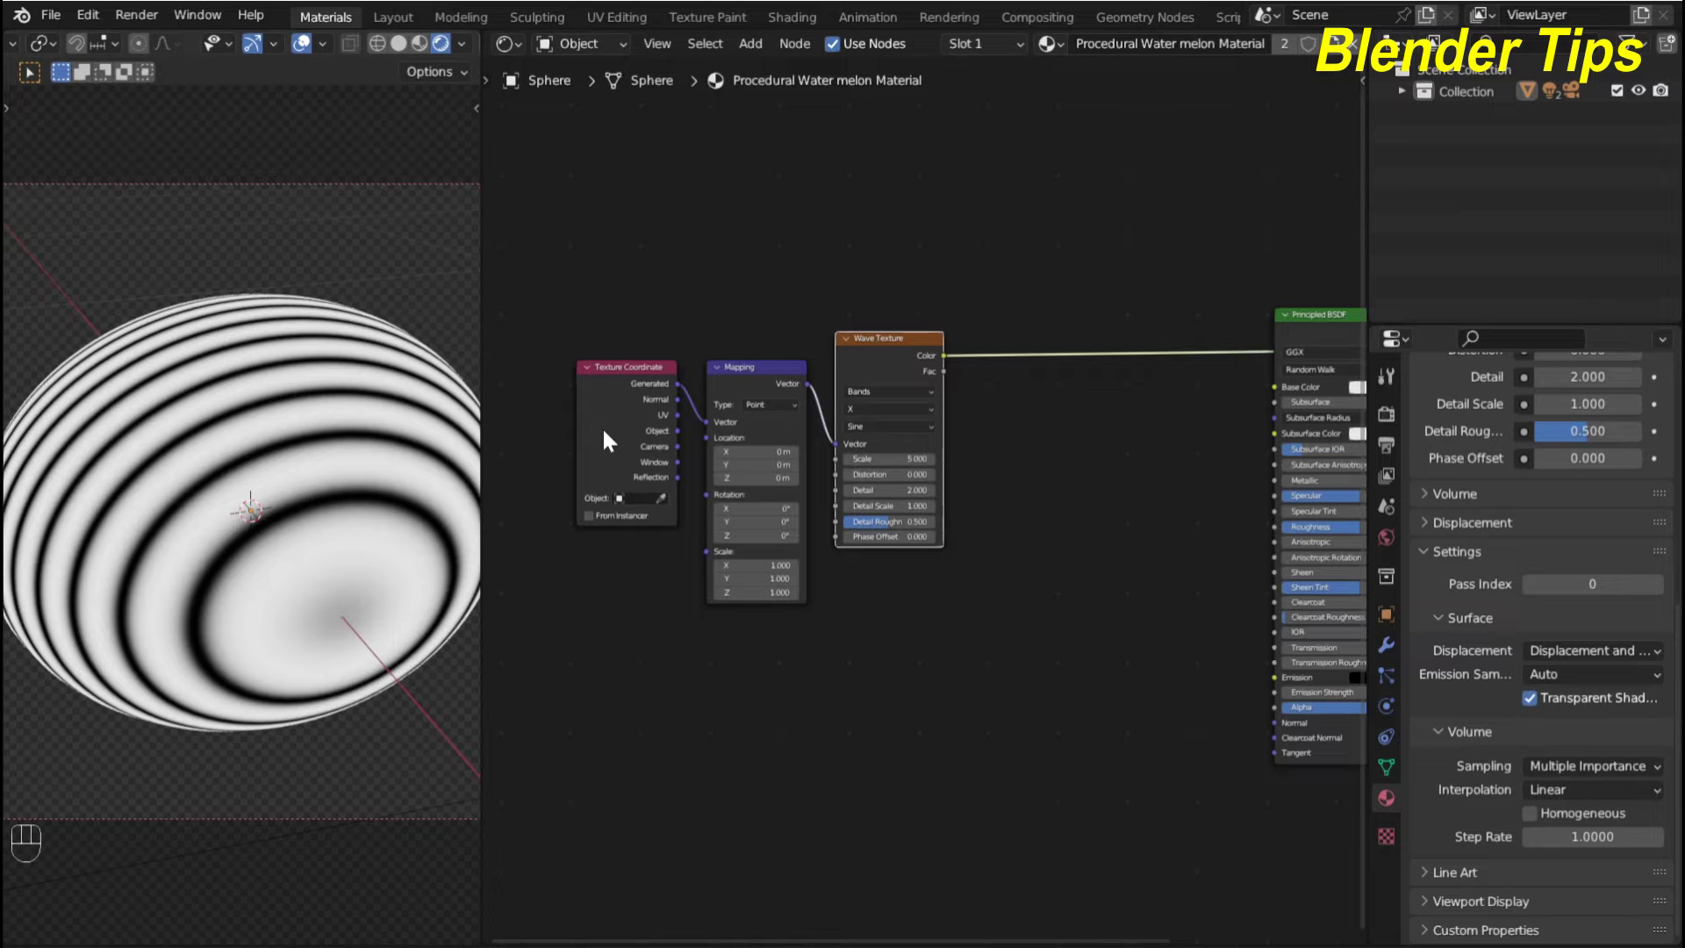
scroll(623, 406, up, 2)
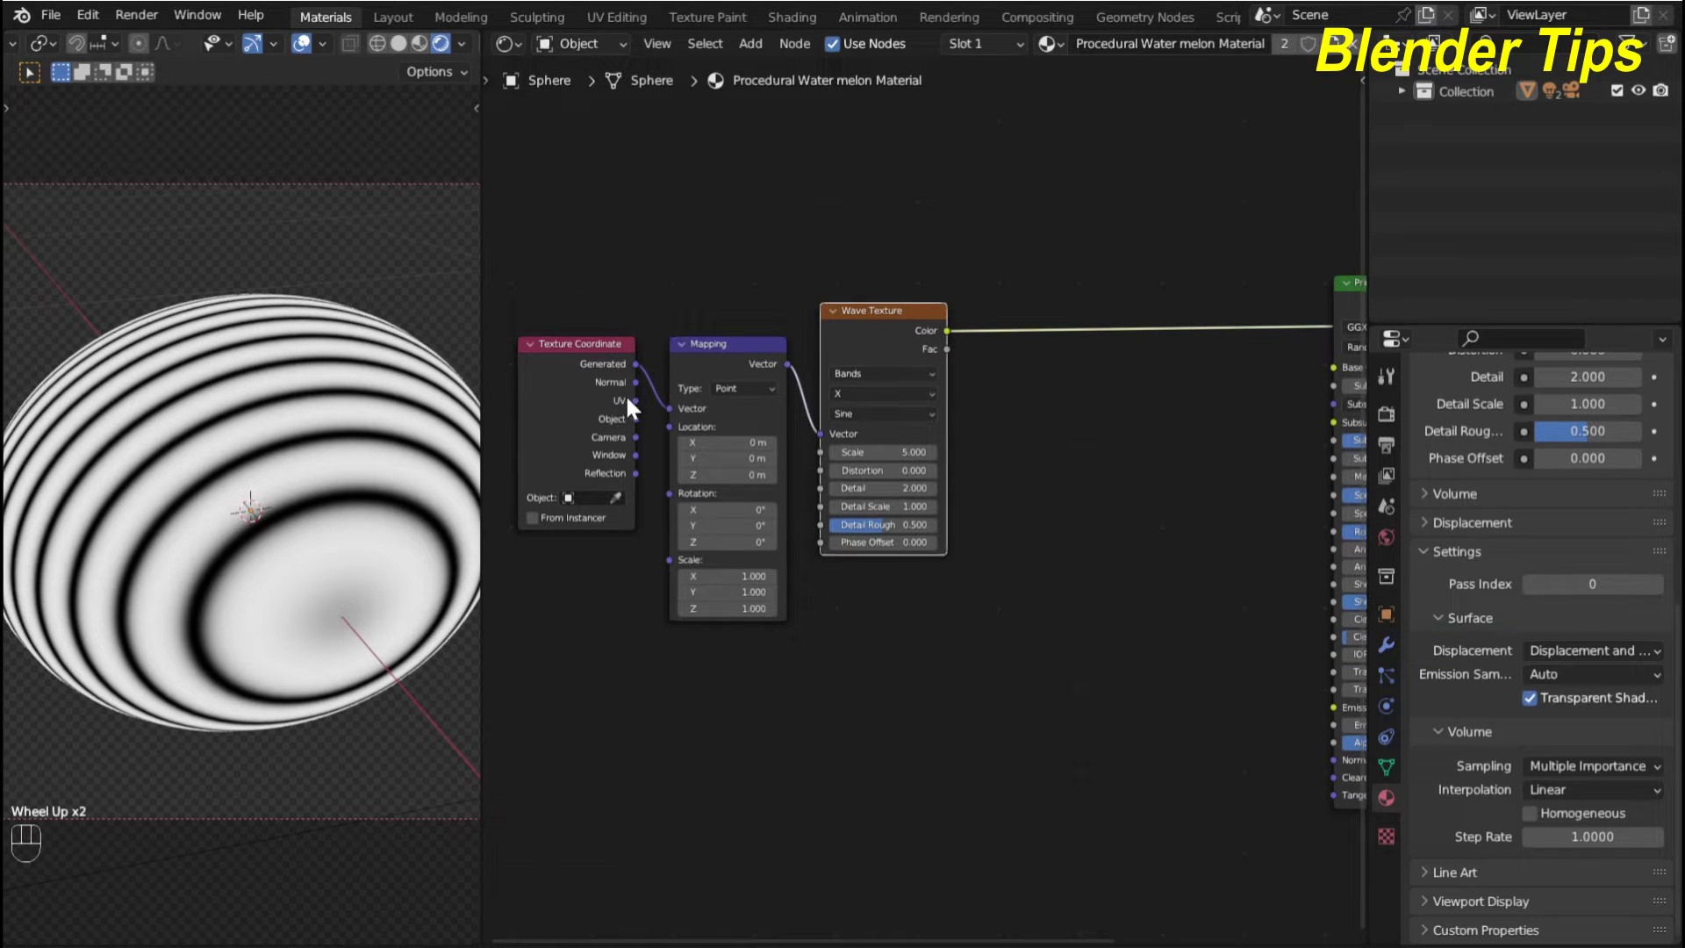
click(637, 399)
drag(652, 403, 661, 407)
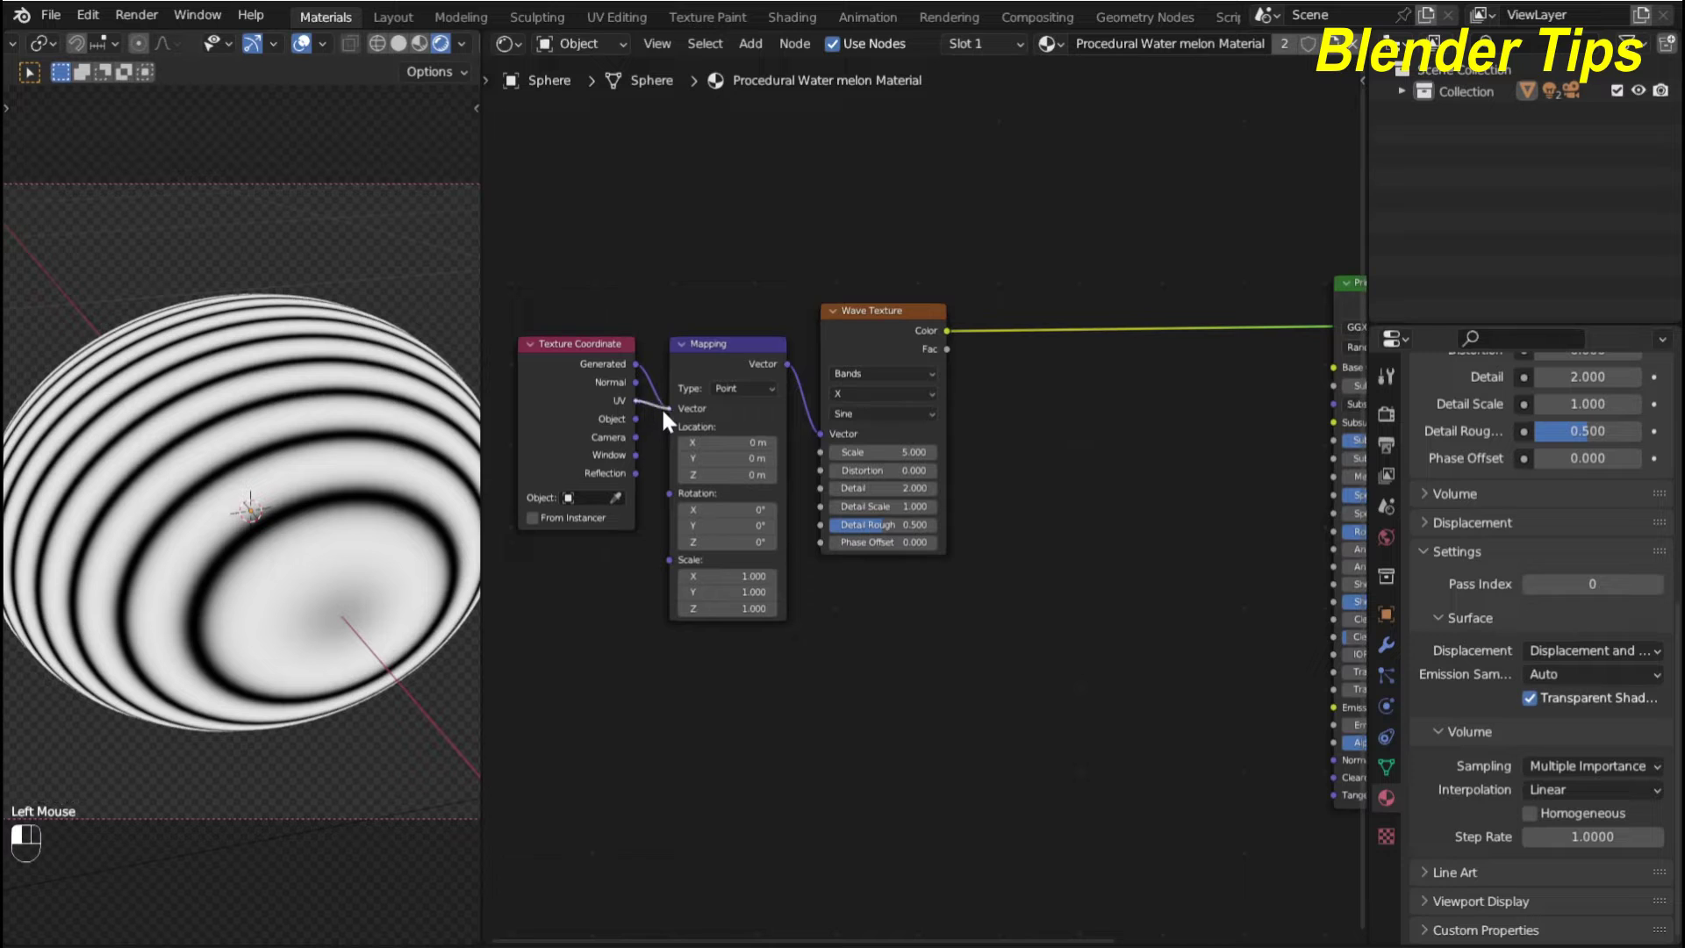
scroll(225, 388, down, 1)
scroll(225, 388, down, 2)
scroll(225, 388, up, 3)
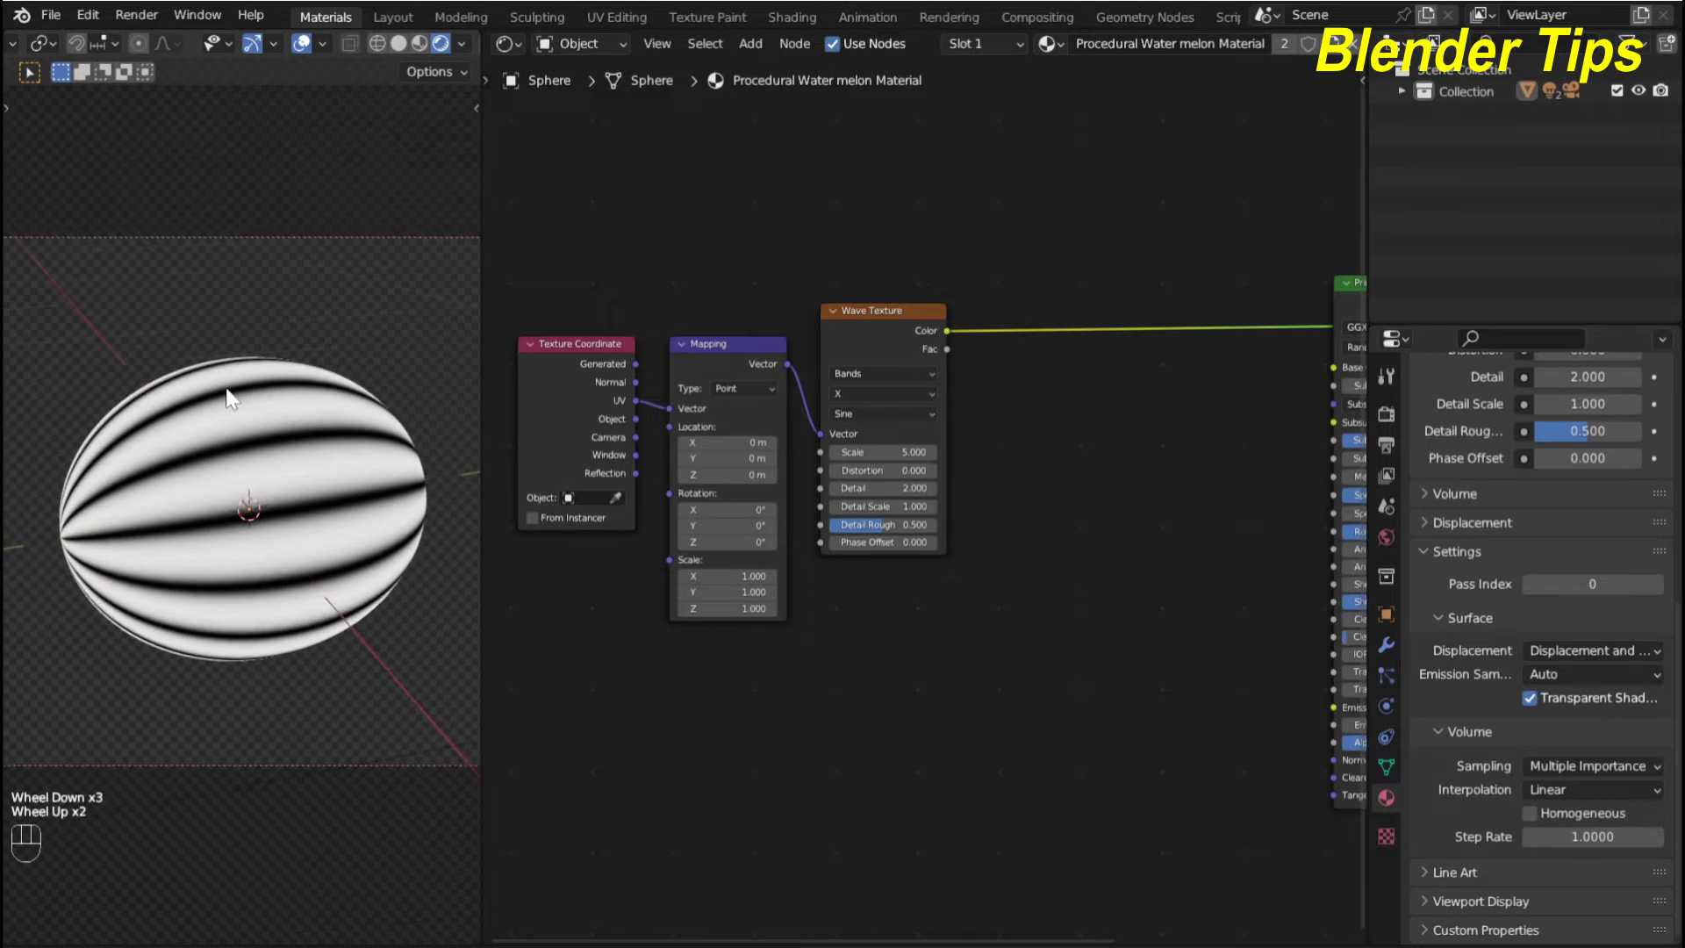
scroll(224, 387, down, 1)
scroll(681, 264, down, 2)
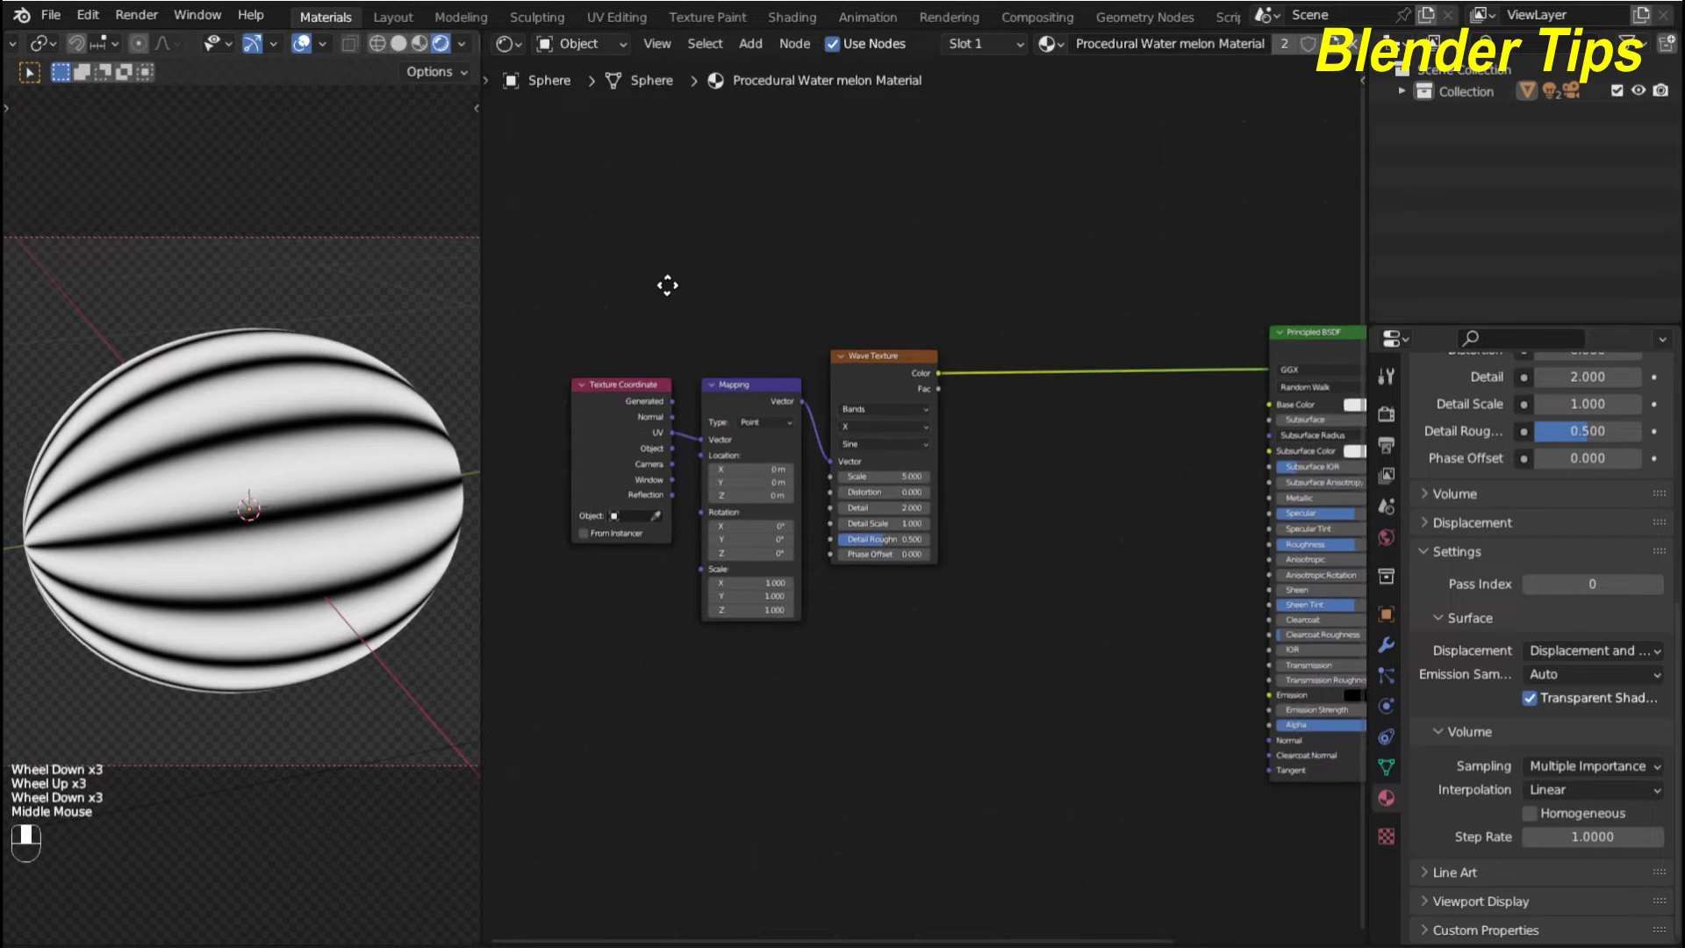
Set the Wave Texture's Scale to 4
middle_drag(666, 282, 647, 313)
scroll(729, 327, up, 2)
scroll(781, 374, up, 3)
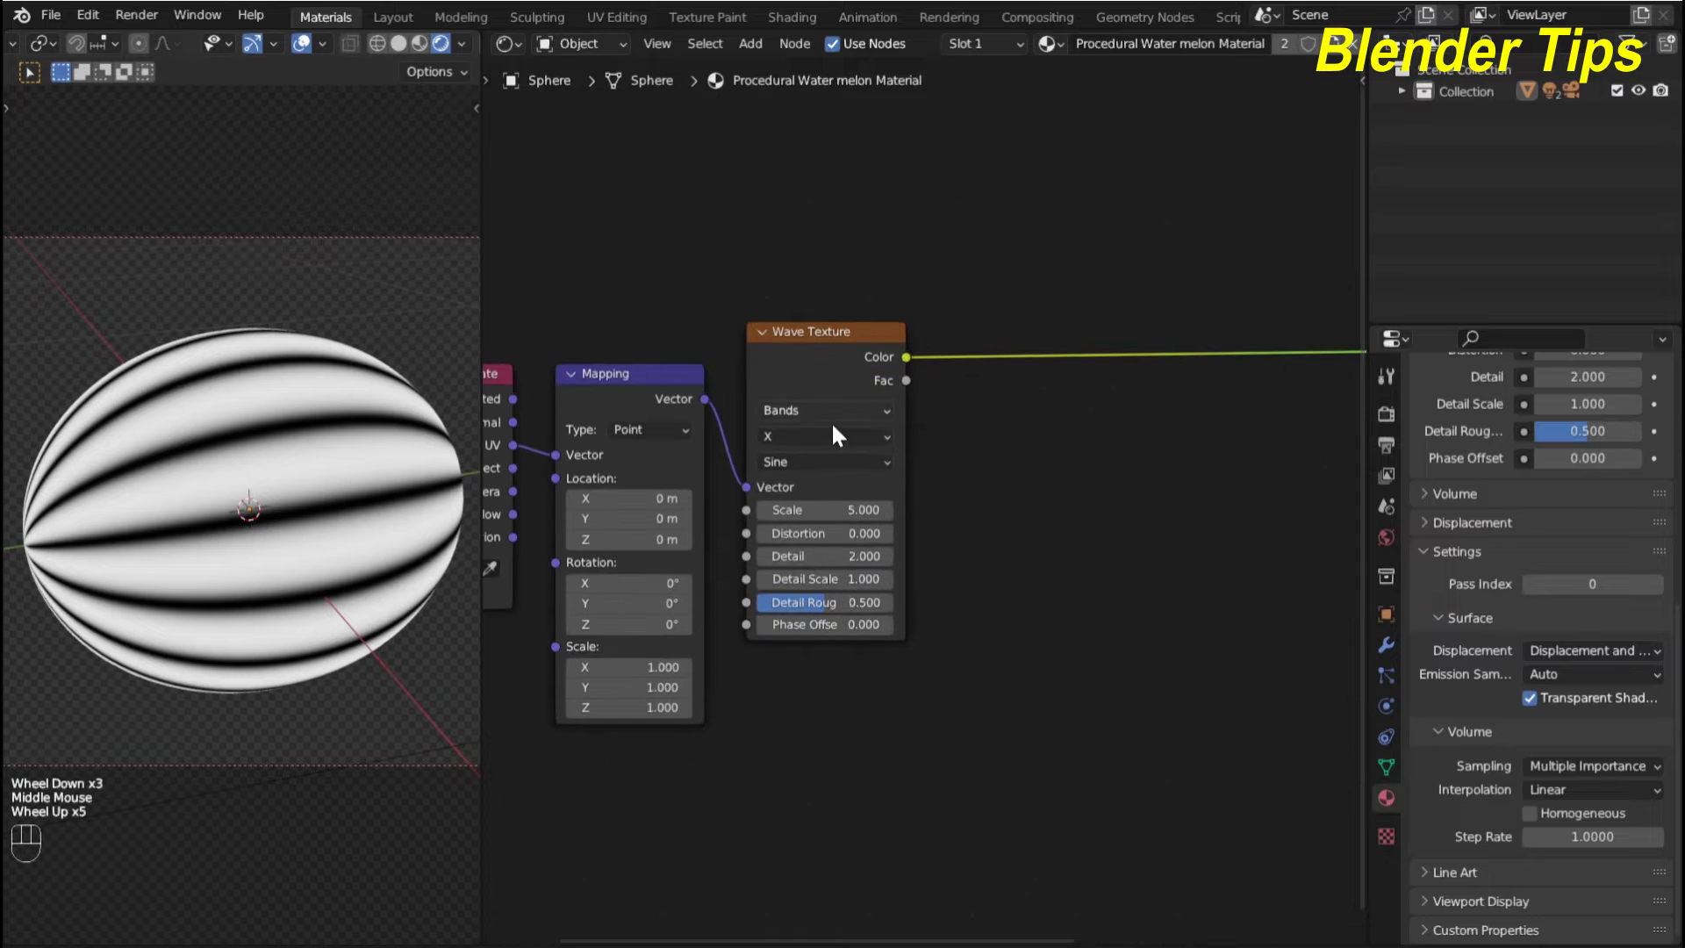
scroll(886, 450, up, 2)
middle_drag(947, 468, 965, 445)
scroll(968, 453, up, 2)
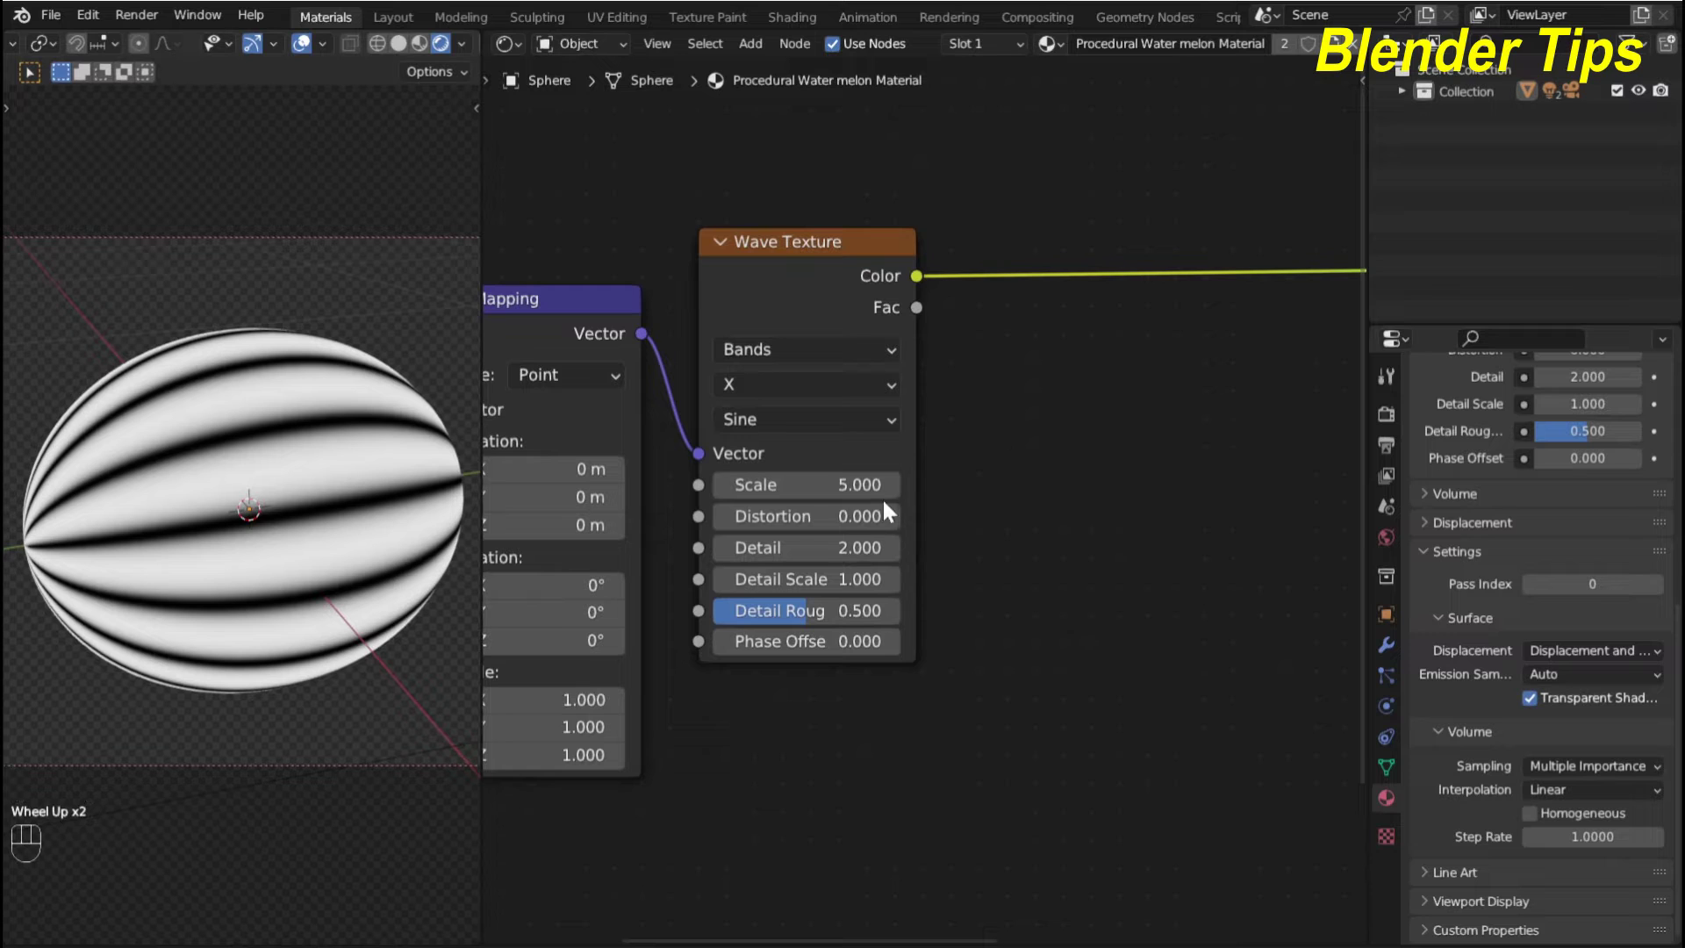
click(768, 487)
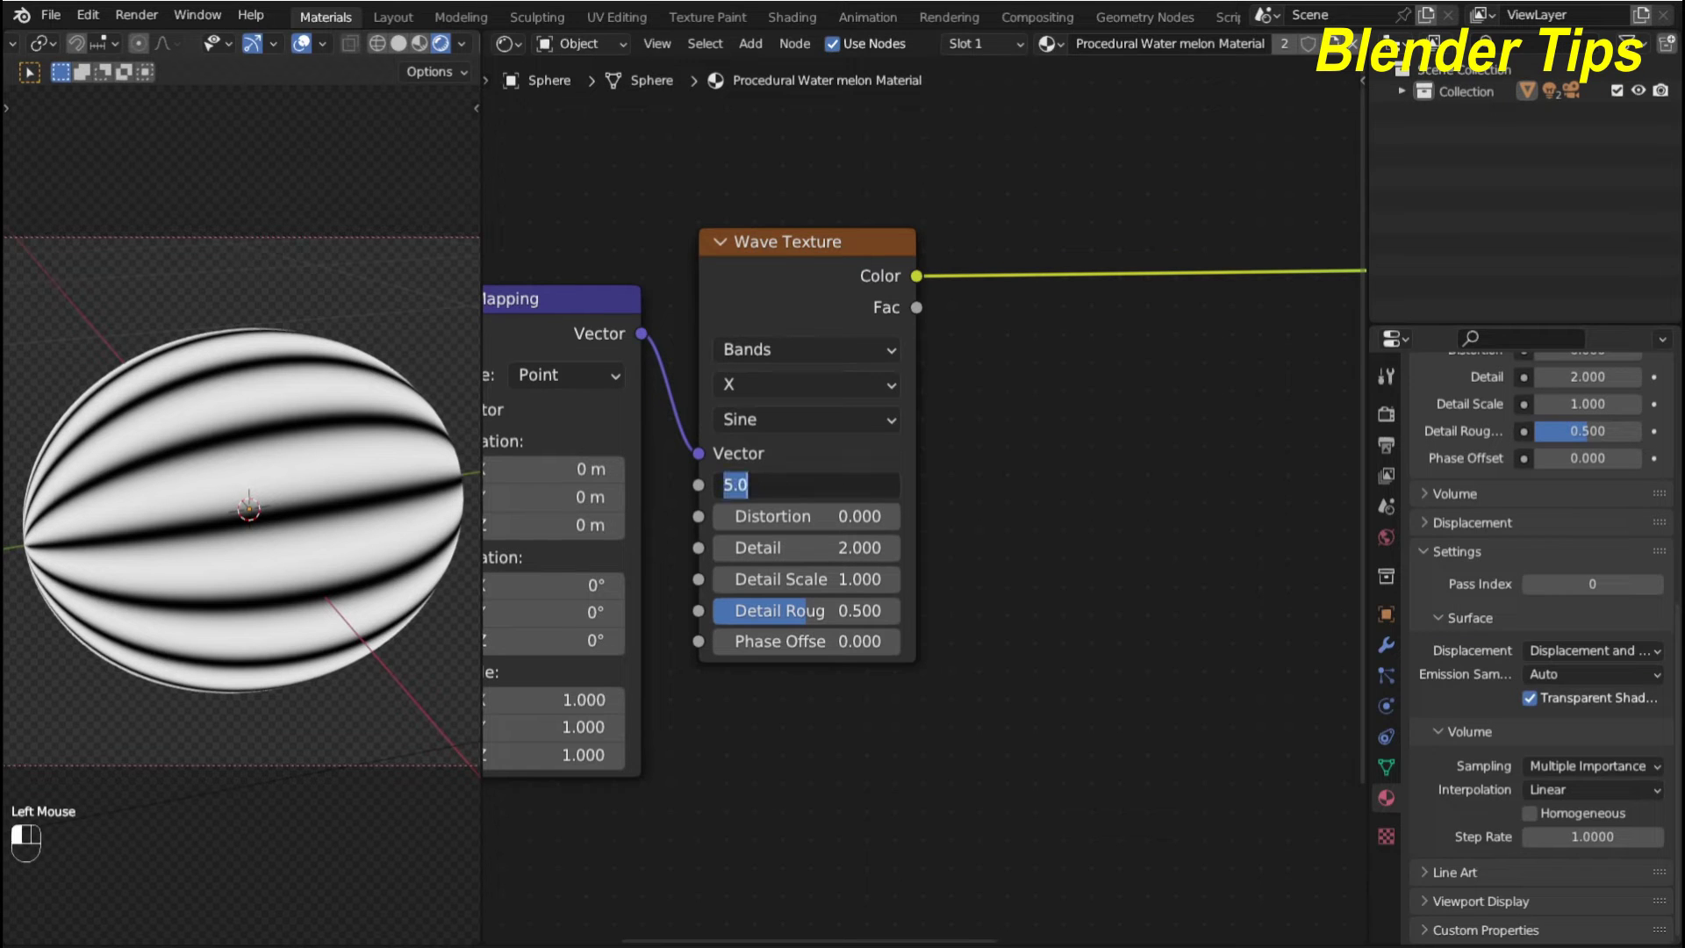
text(4)
key(Return)
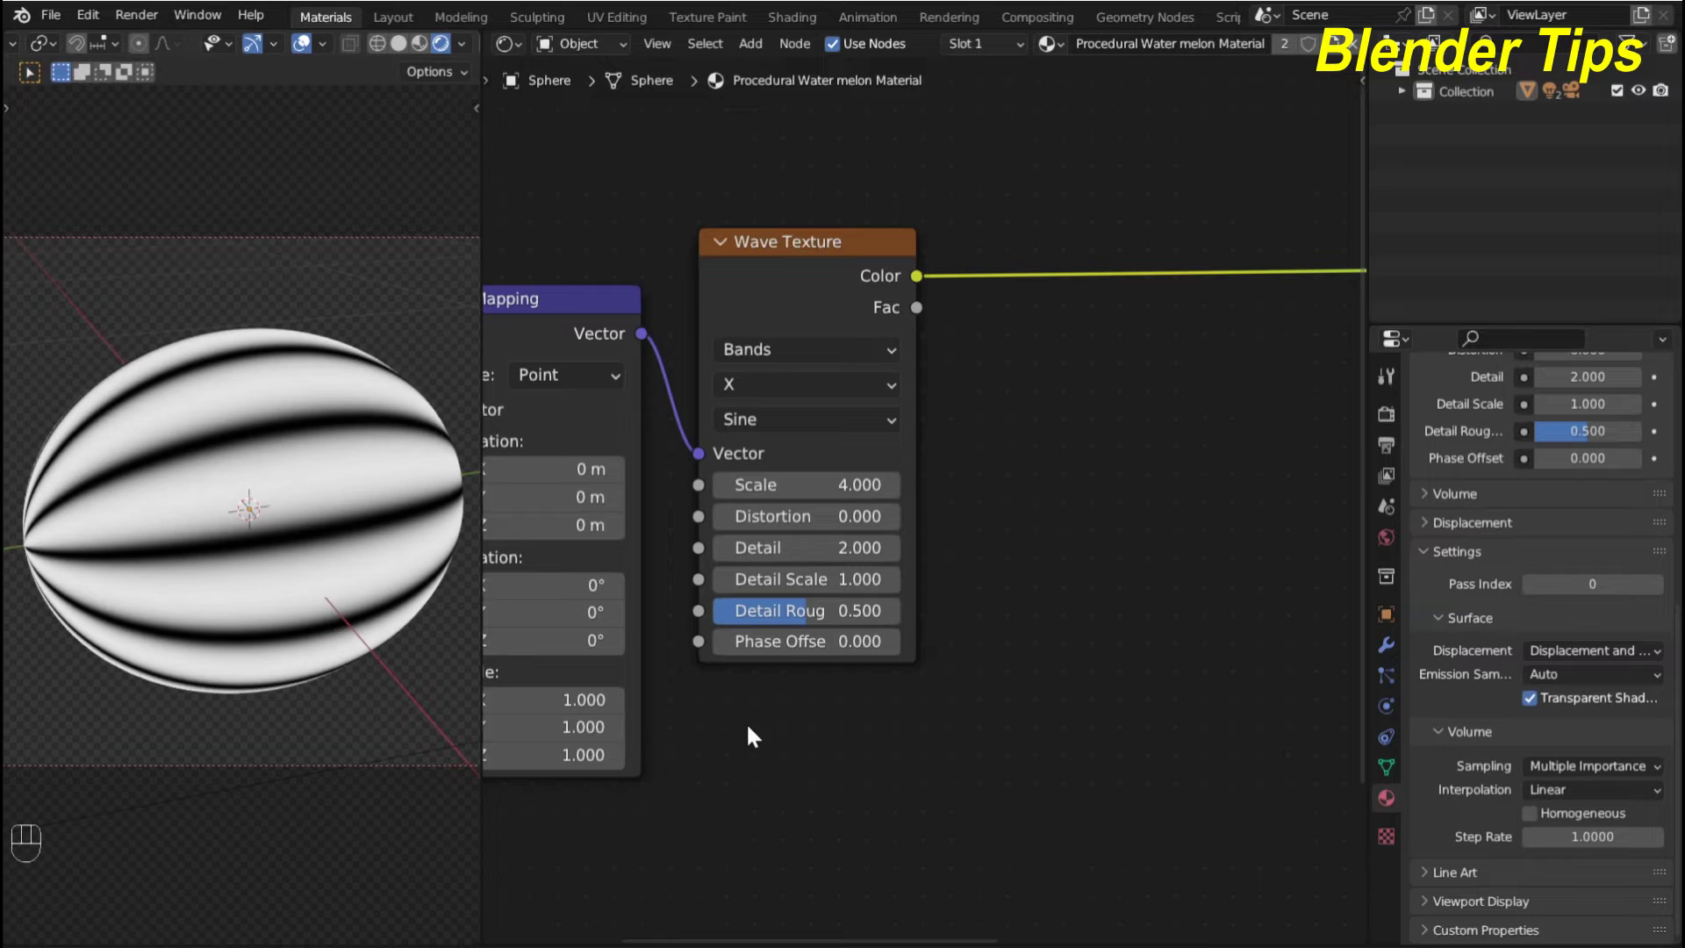
Set the Wave Texture's Distortion to 5
drag(762, 522, 857, 521)
click(762, 521)
text(5)
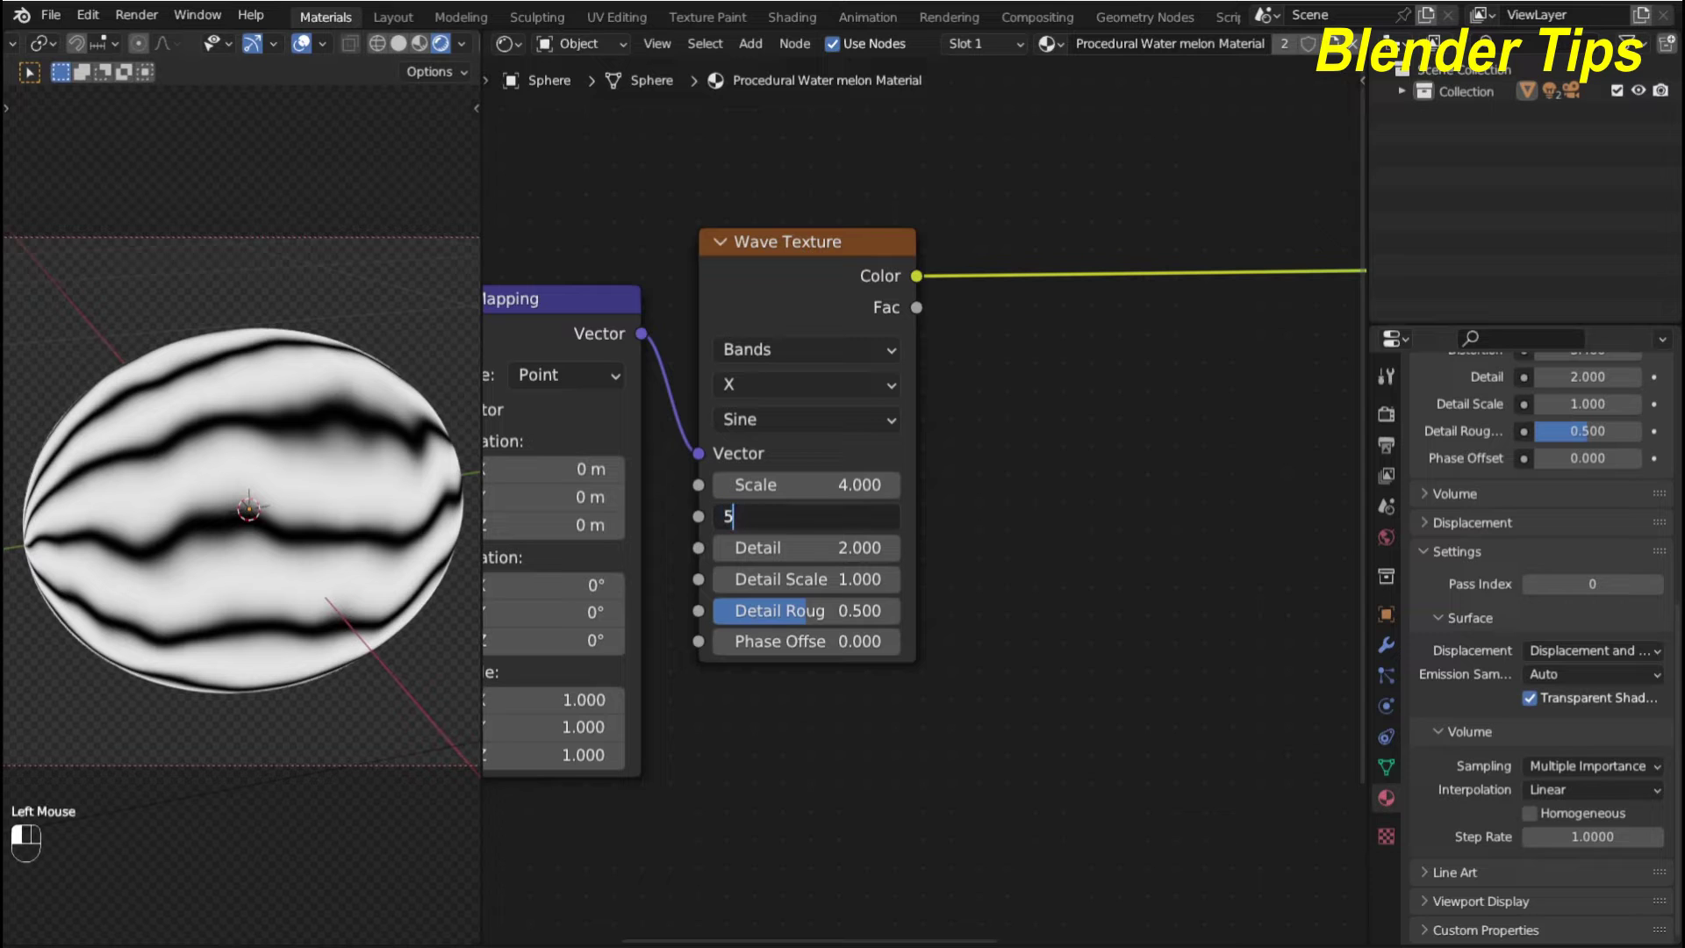
key(Return)
scroll(240, 465, up, 2)
scroll(240, 456, down, 2)
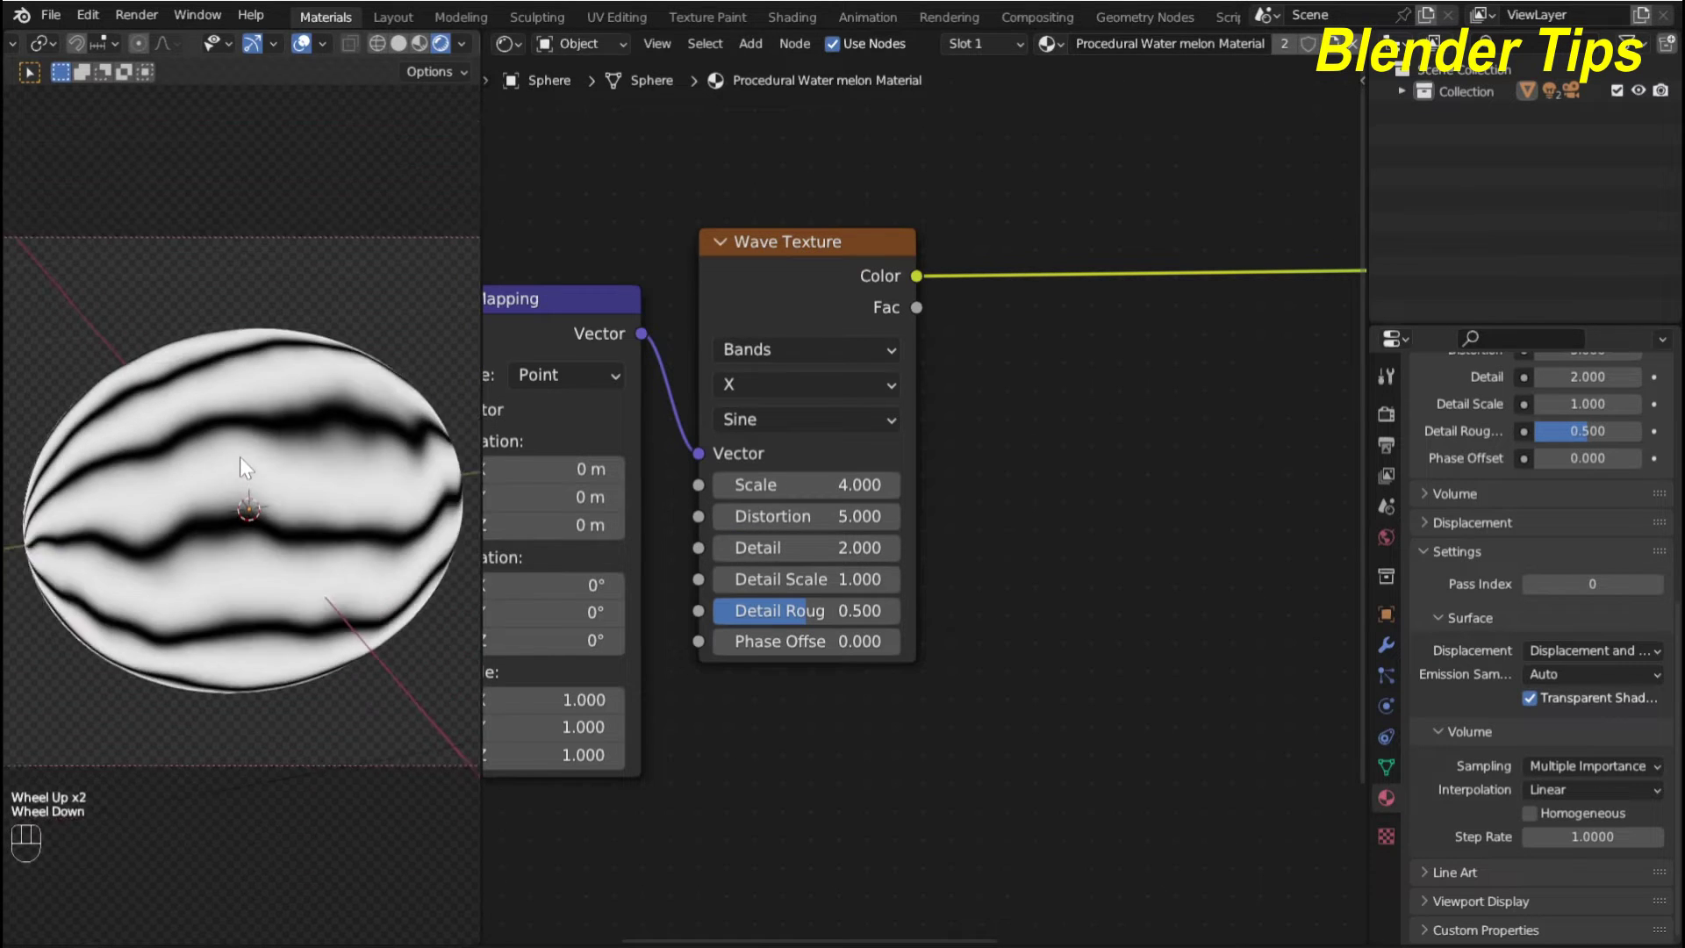
mouse_move(239, 457)
middle_down()
mouse_move(264, 530)
mouse_move(256, 476)
middle_up()
scroll(263, 529, up, 2)
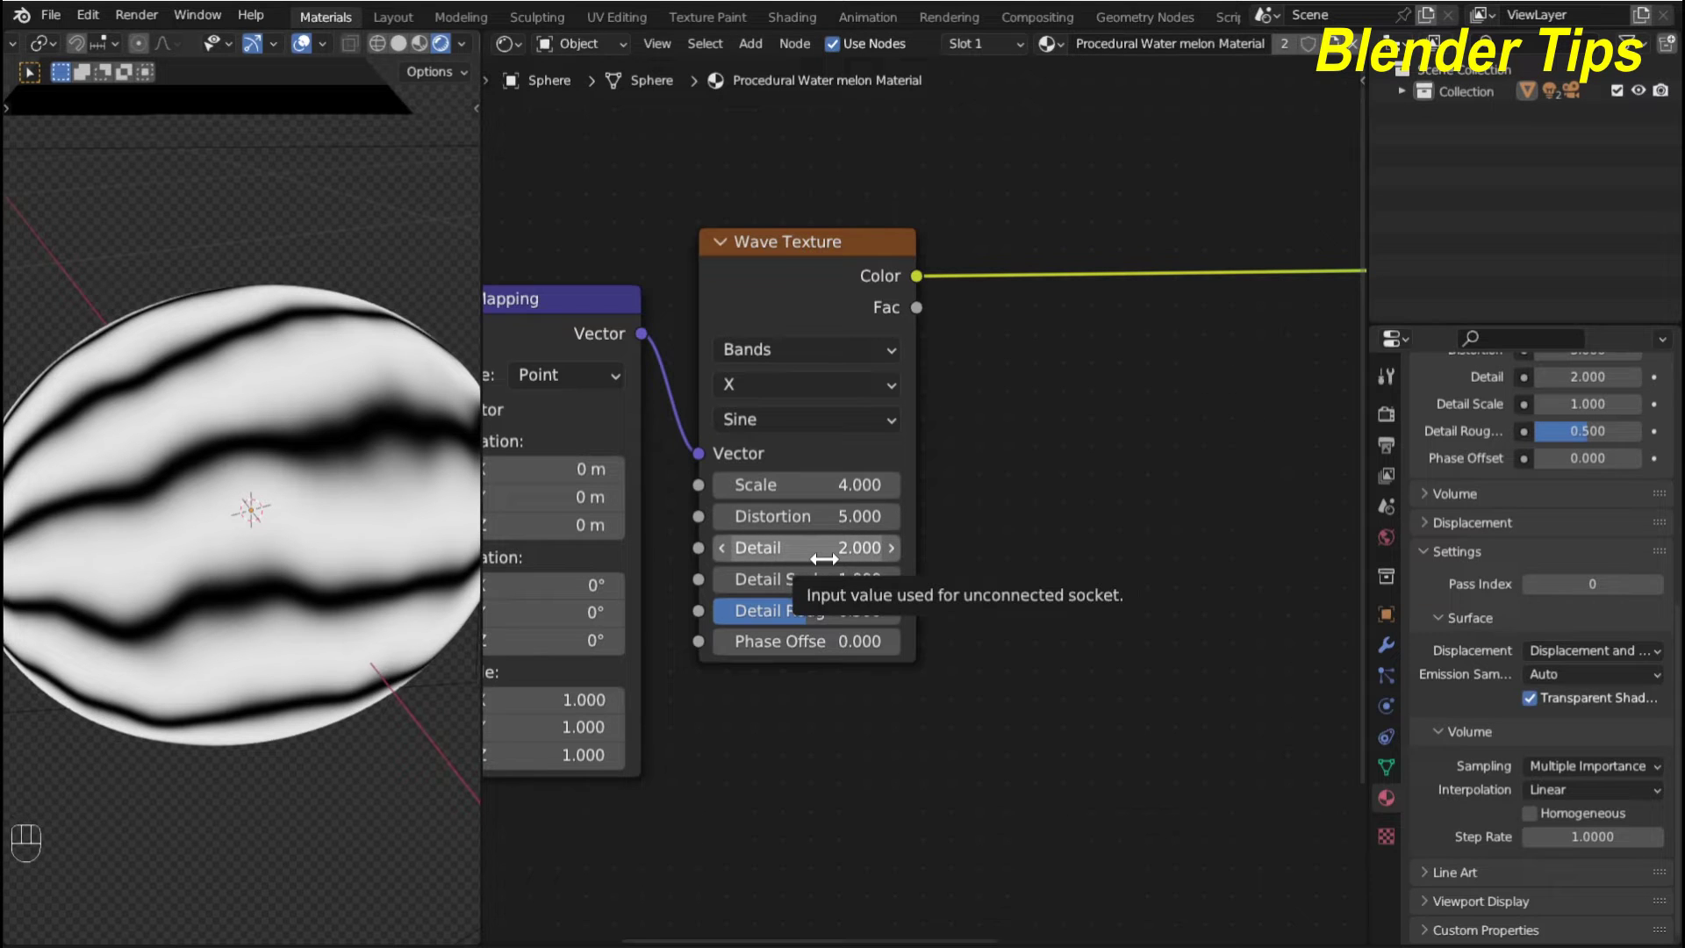
Set the Wave Texture's Detail to 10
click(784, 558)
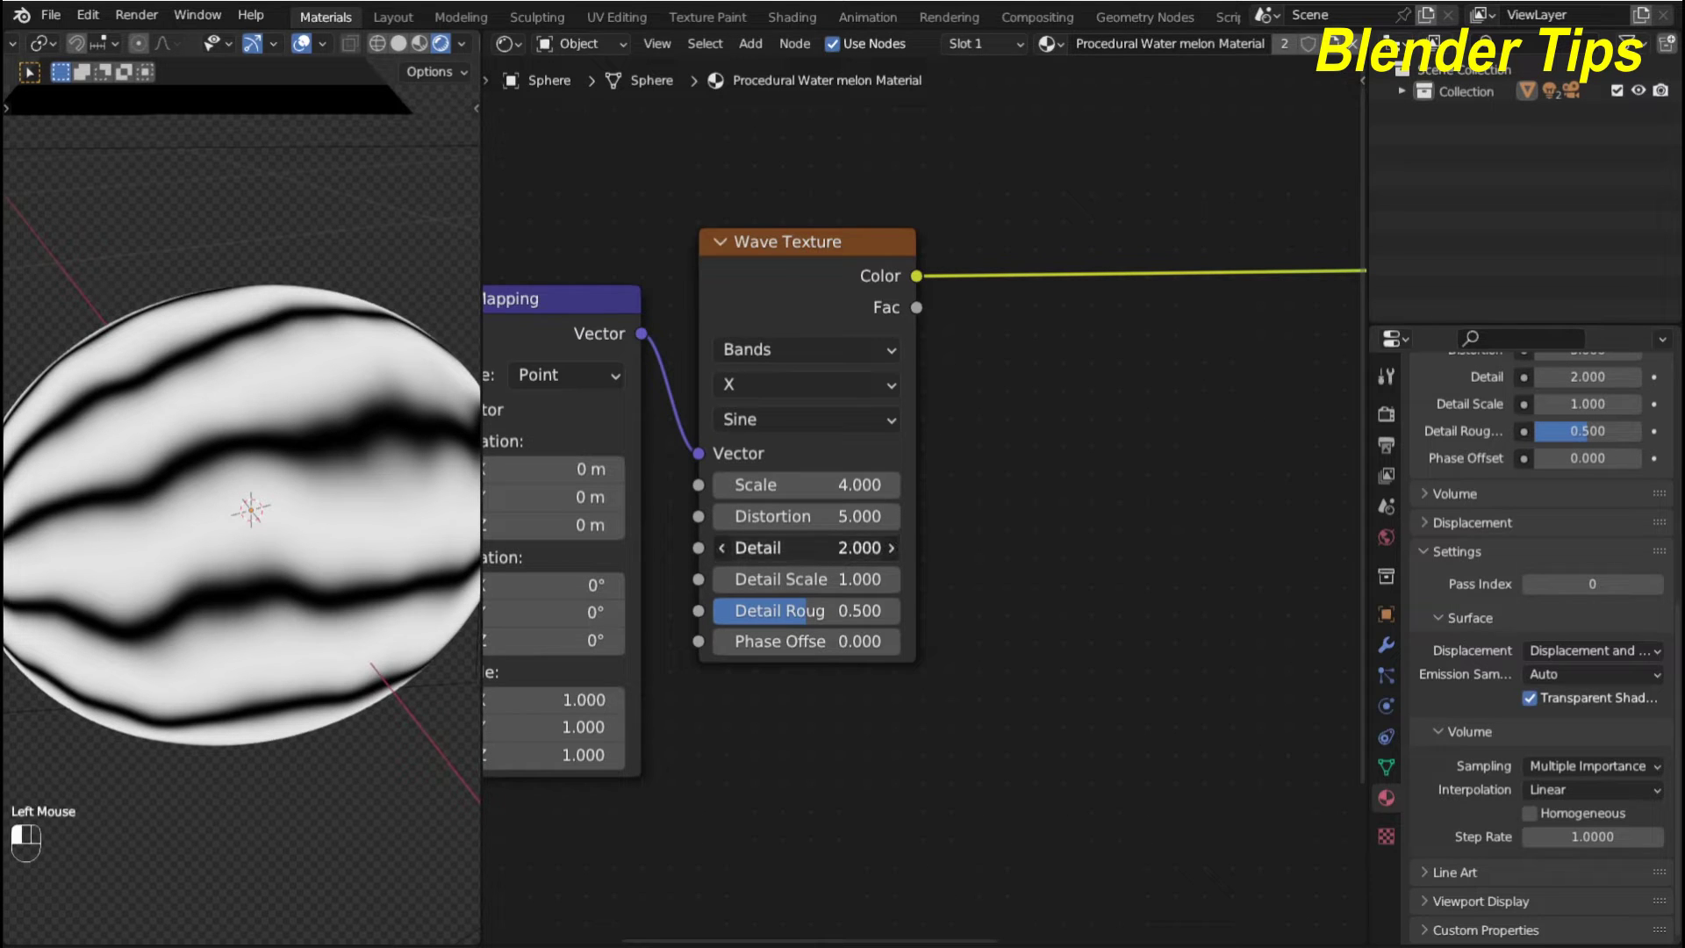
drag(783, 548, 882, 547)
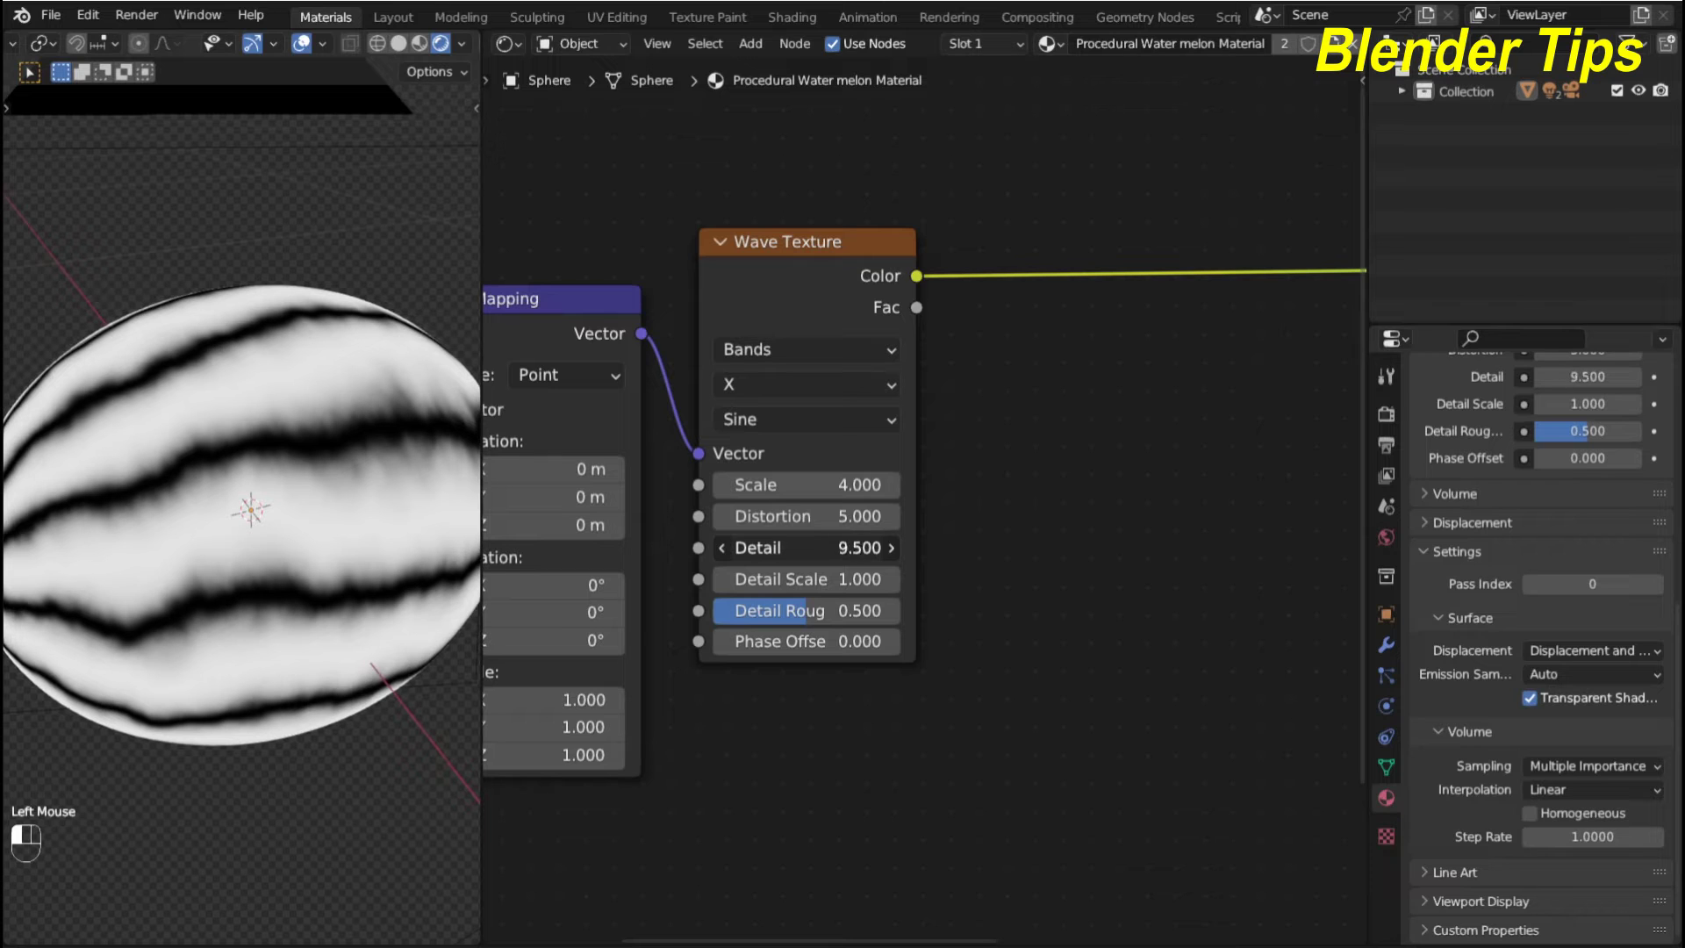
click(783, 547)
text(10)
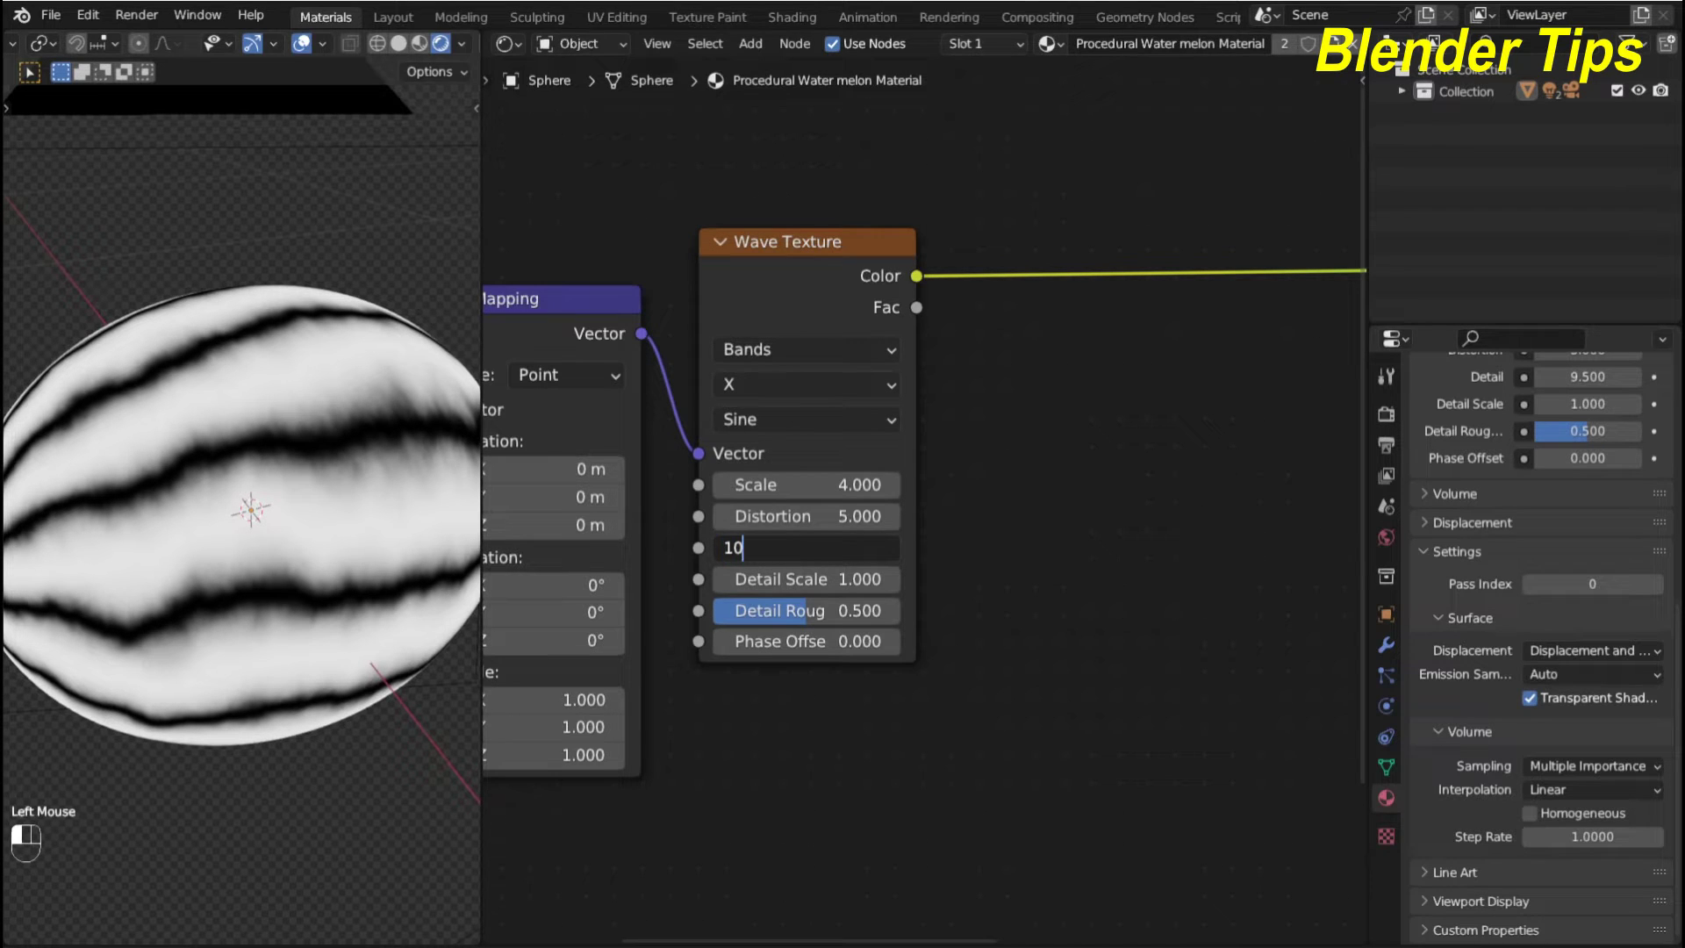
key(Return)
middle_drag(218, 465, 227, 500)
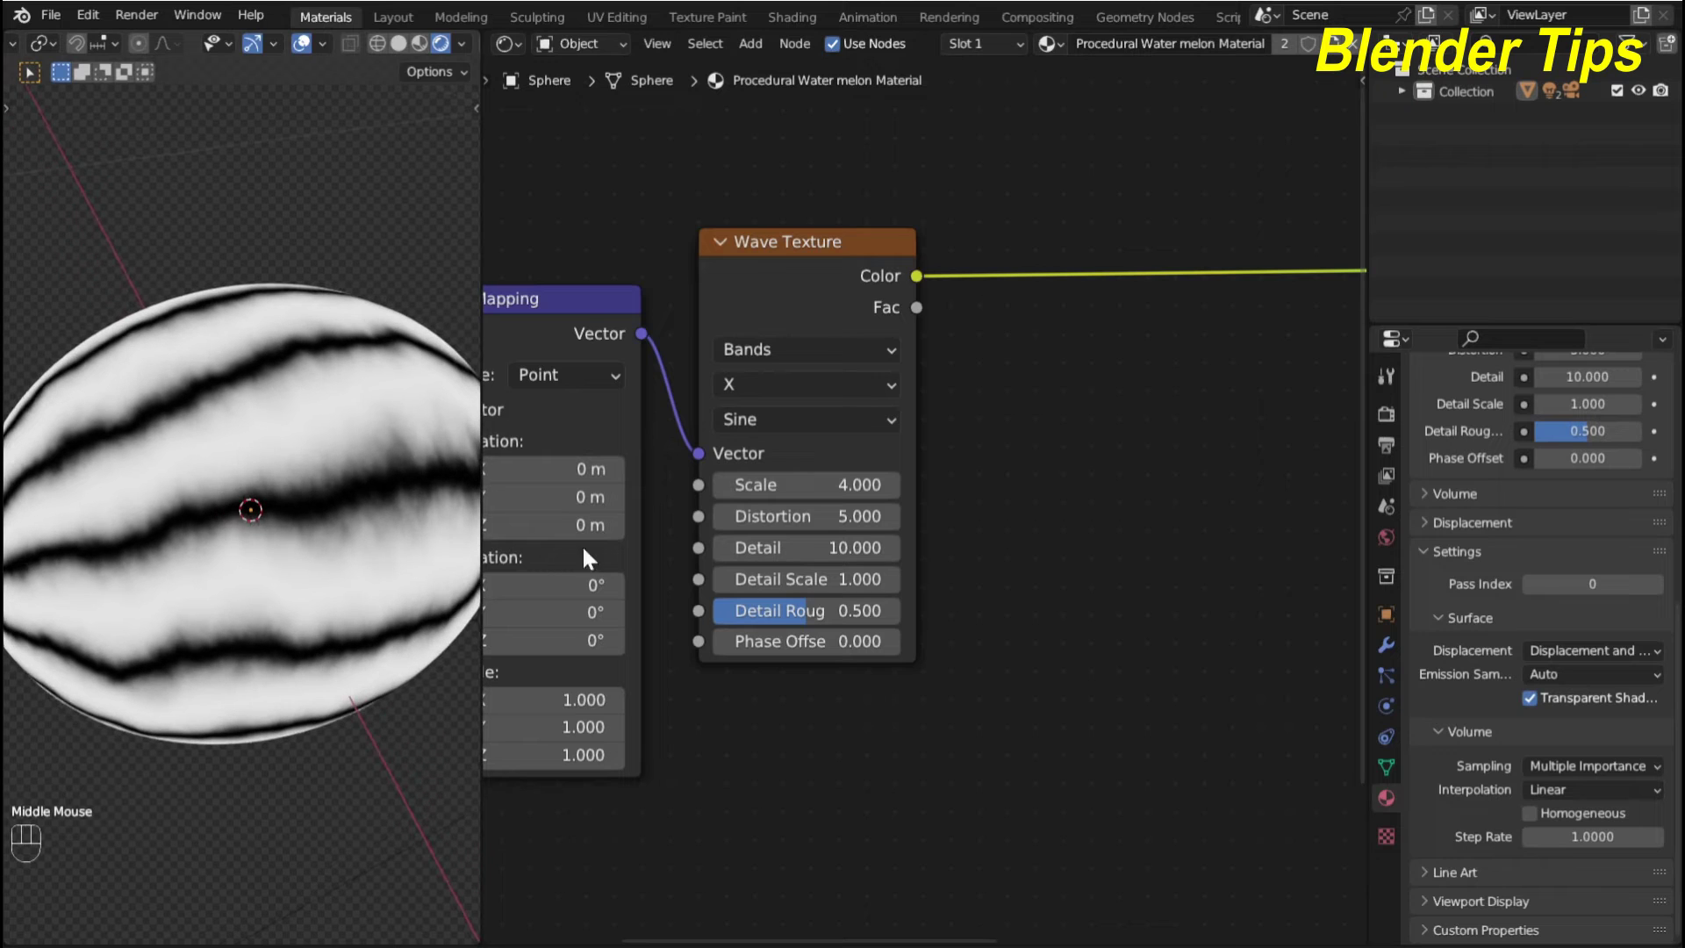
Set the Wave Texture's Detail Roughness to 0.8
middle_drag(785, 686, 838, 660)
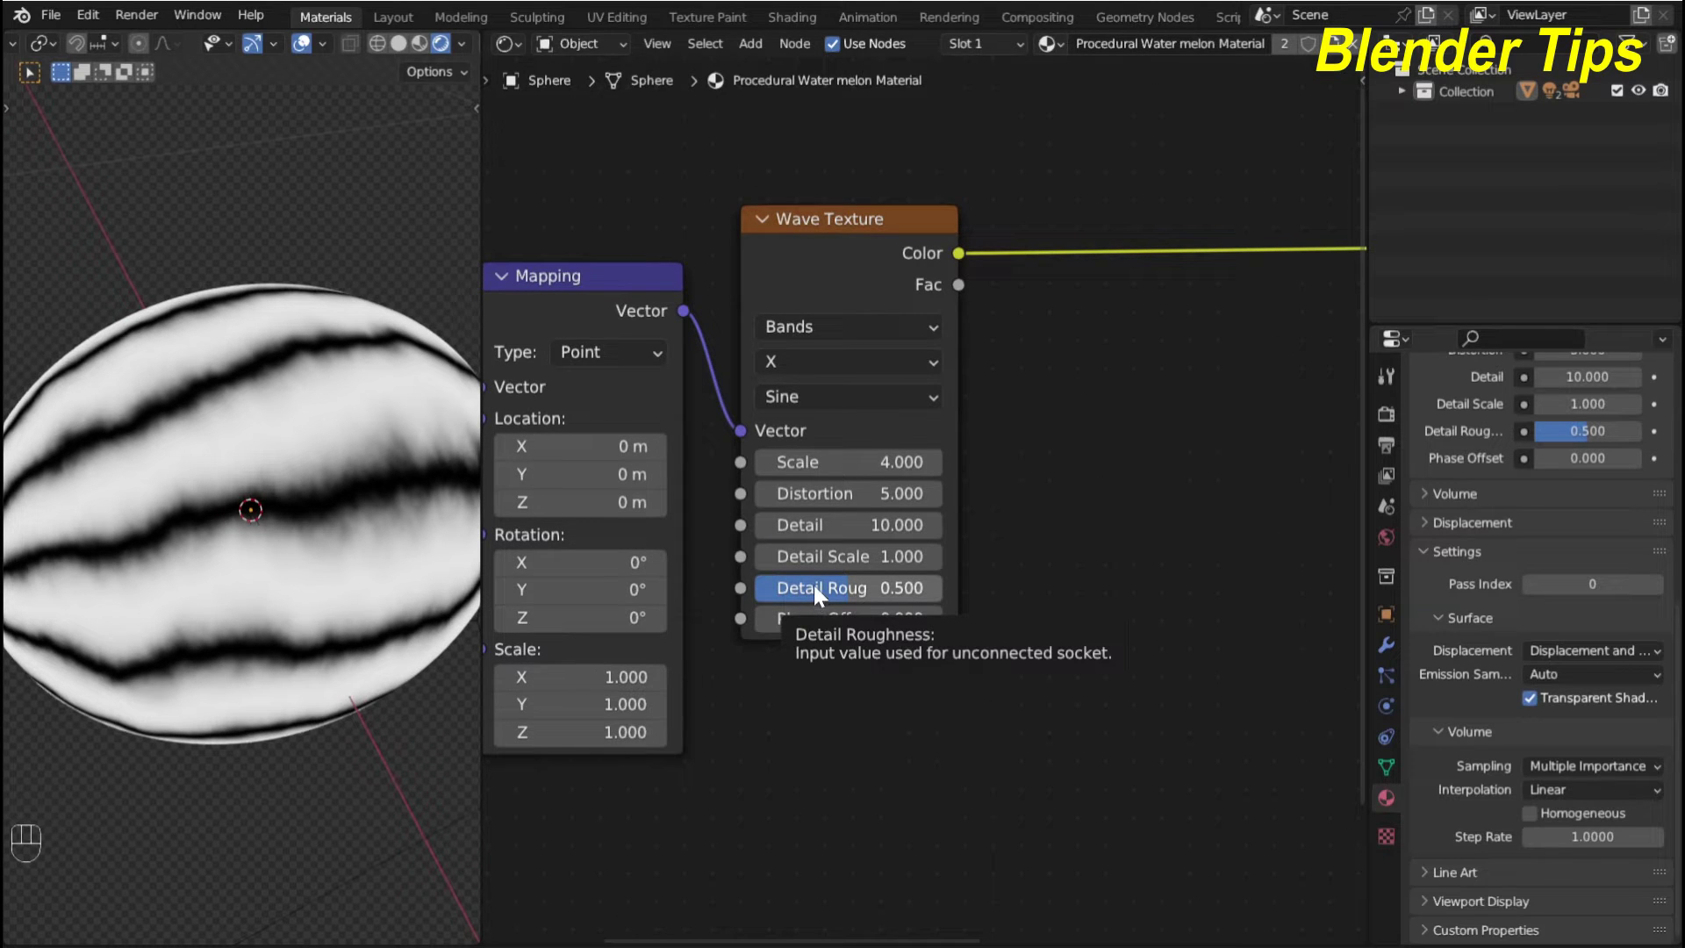
drag(813, 595, 834, 595)
click(834, 594)
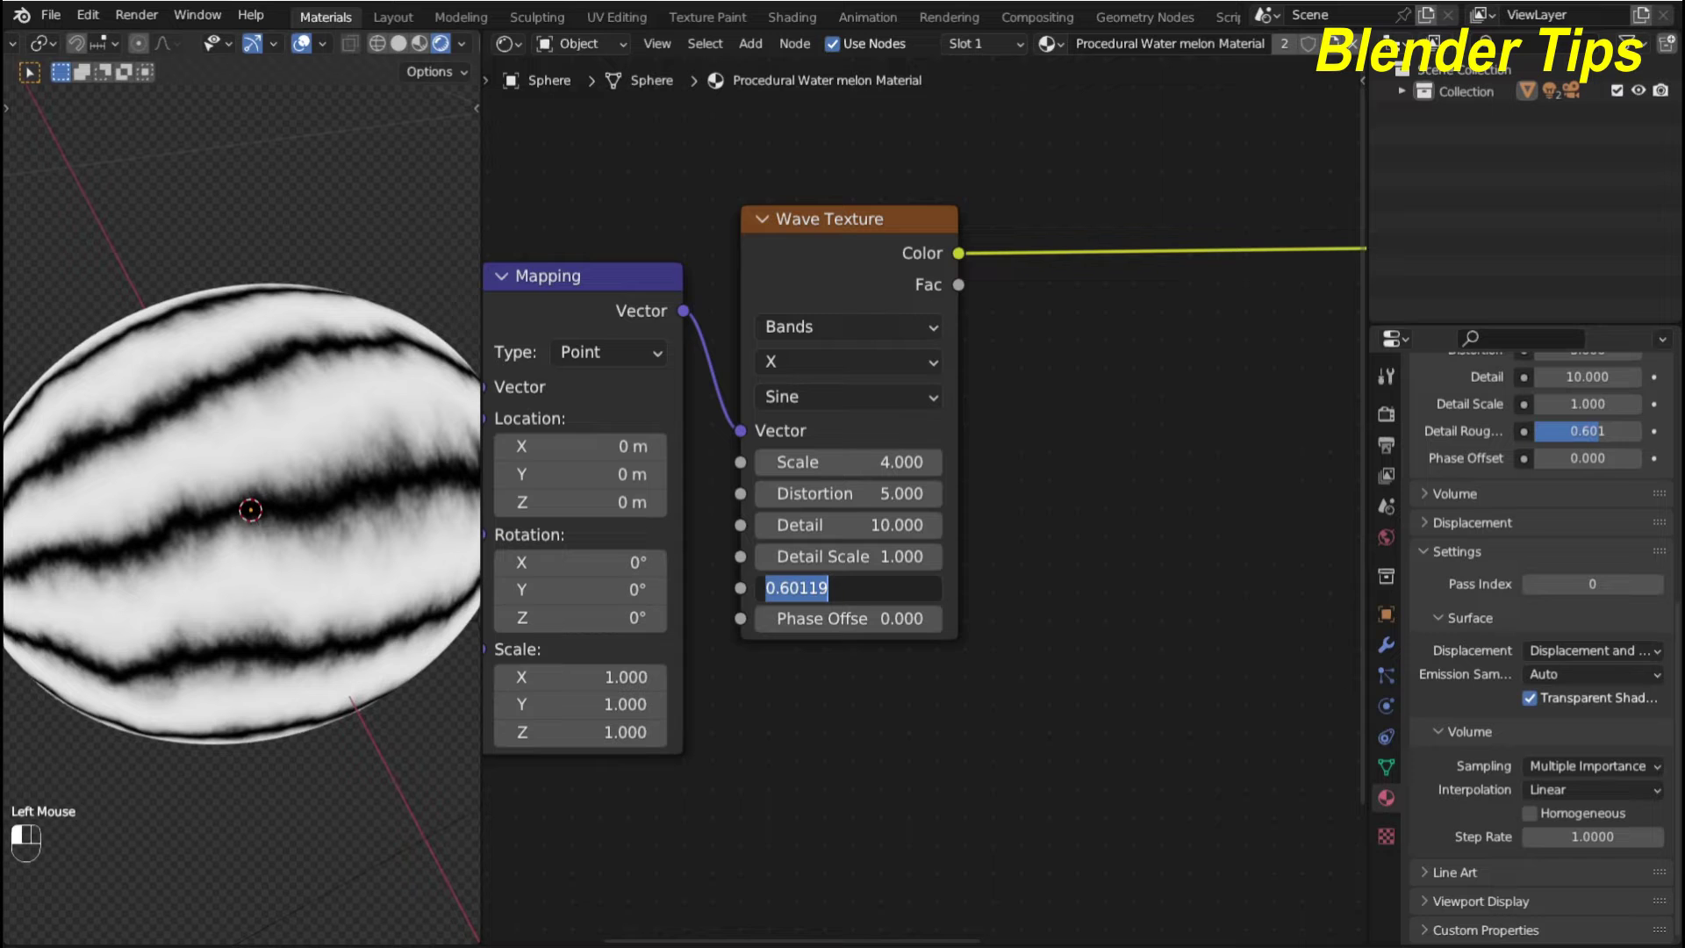
key(BackSpace)
text(.800)
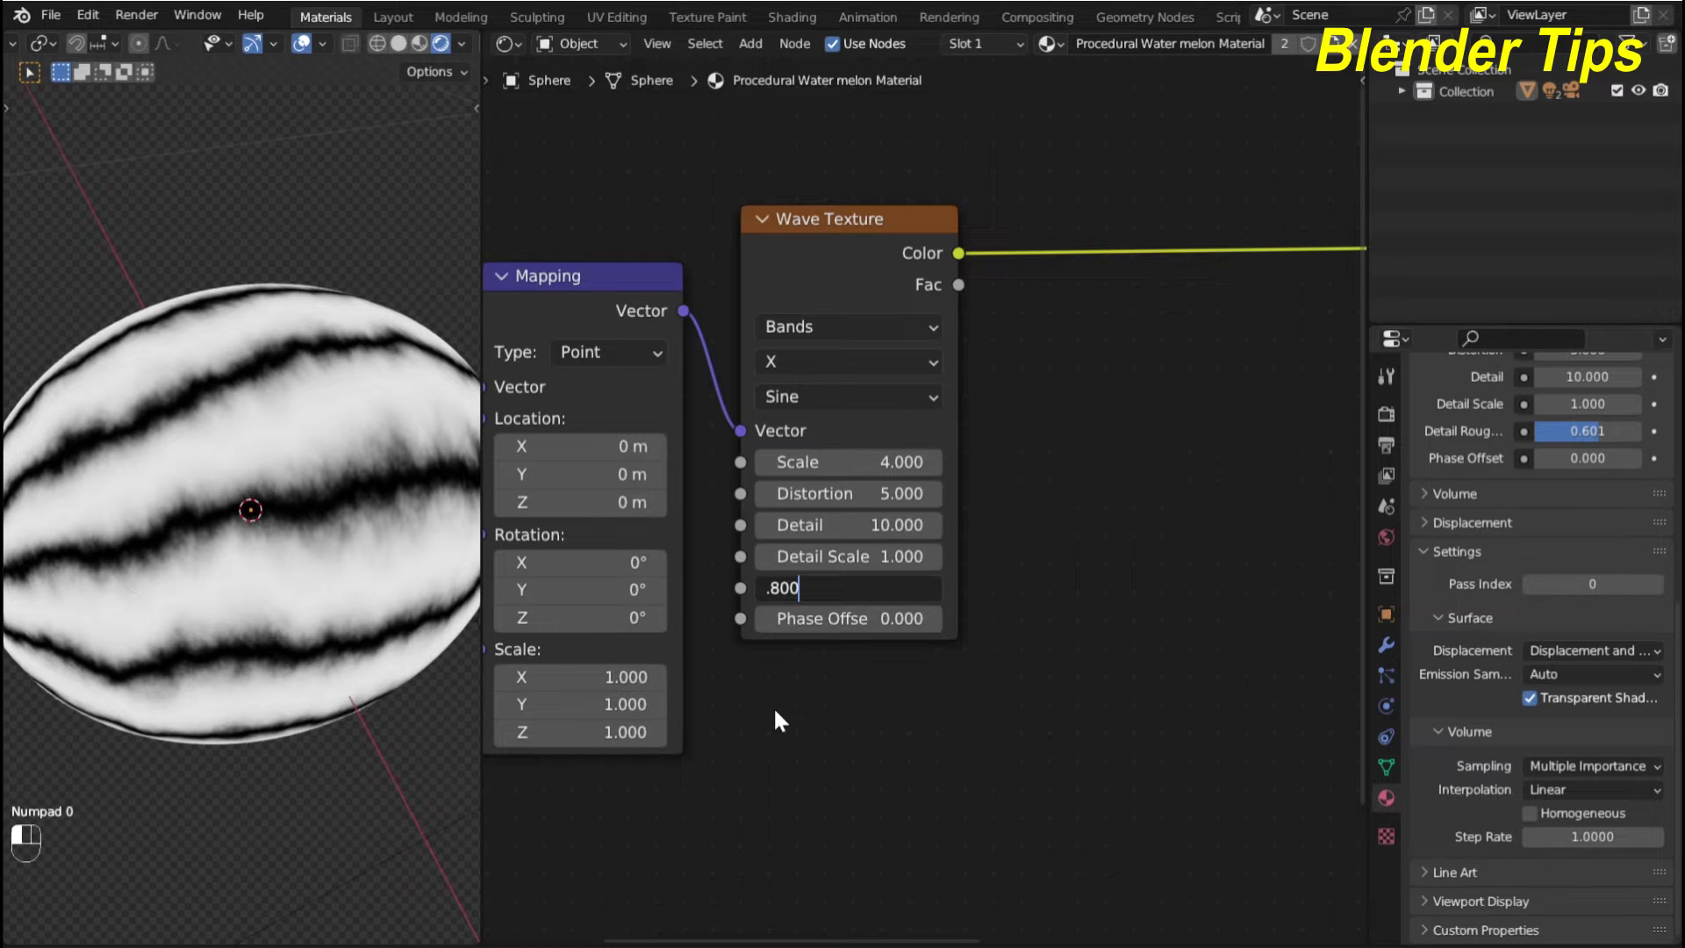
key(Return)
middle_drag(281, 371, 391, 418)
scroll(335, 423, up, 2)
scroll(335, 423, down, 1)
Add a Noise Texture node and insert it into the link leaving the Wave Texture's Color output
scroll(934, 365, down, 3)
middle_drag(934, 366, 834, 500)
middle_drag(650, 346, 675, 327)
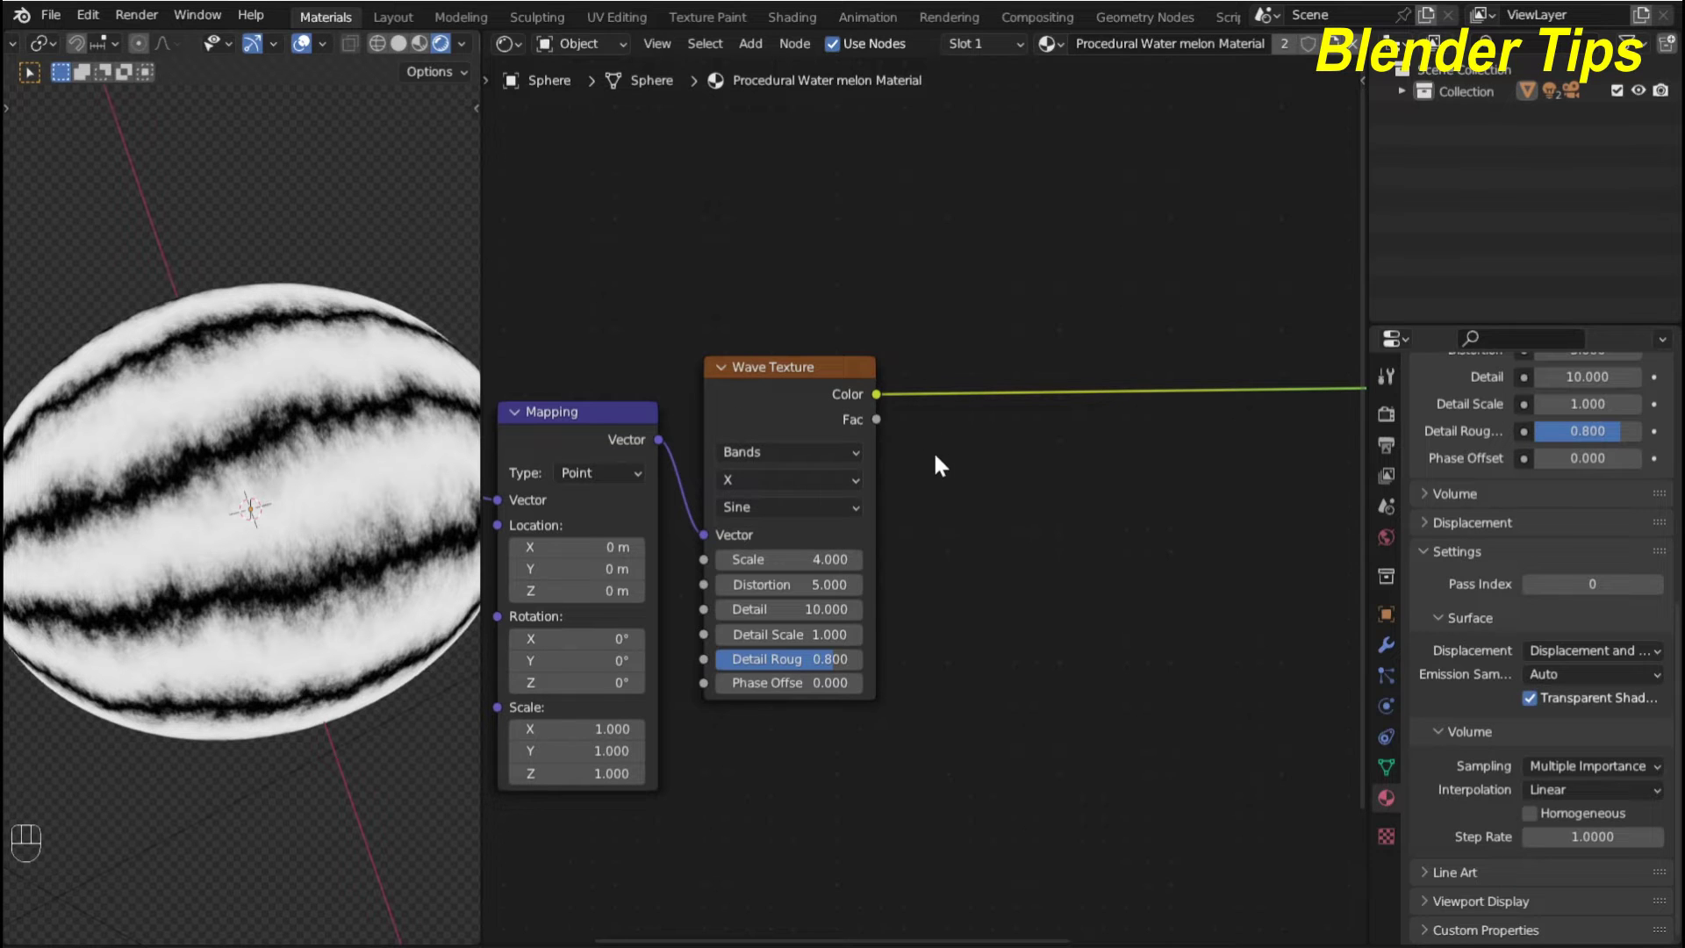
mouse_move(934, 451)
middle_down()
mouse_move(911, 436)
mouse_move(947, 439)
middle_up()
scroll(958, 474, down, 2)
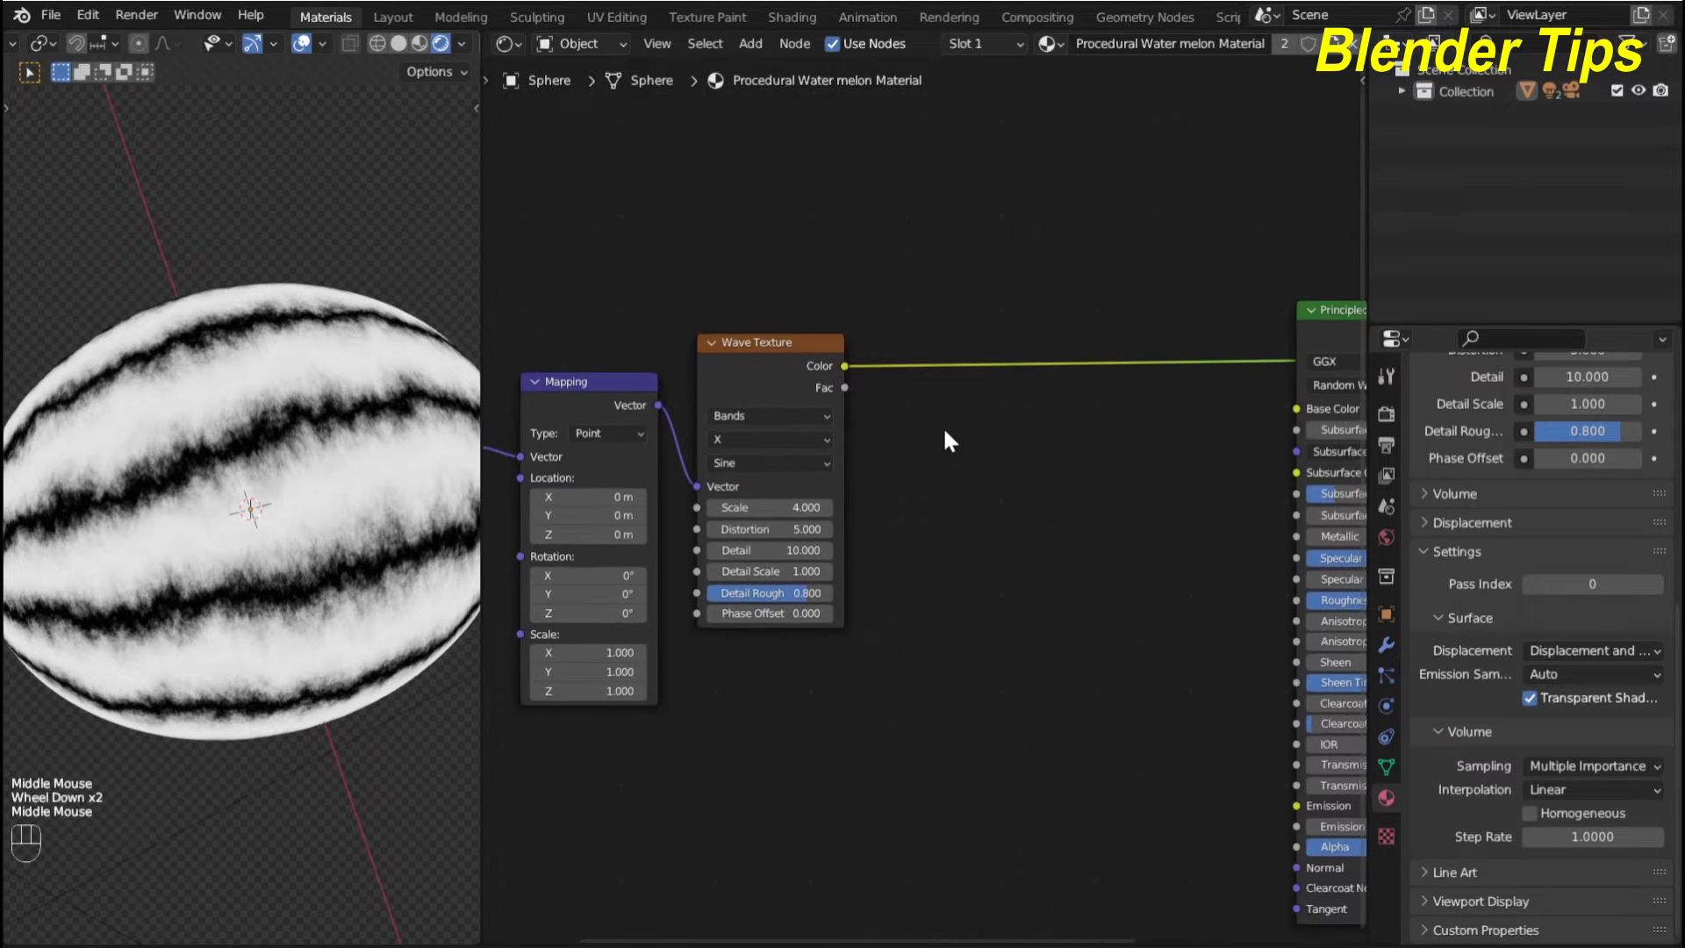
key(shift+a)
click(944, 430)
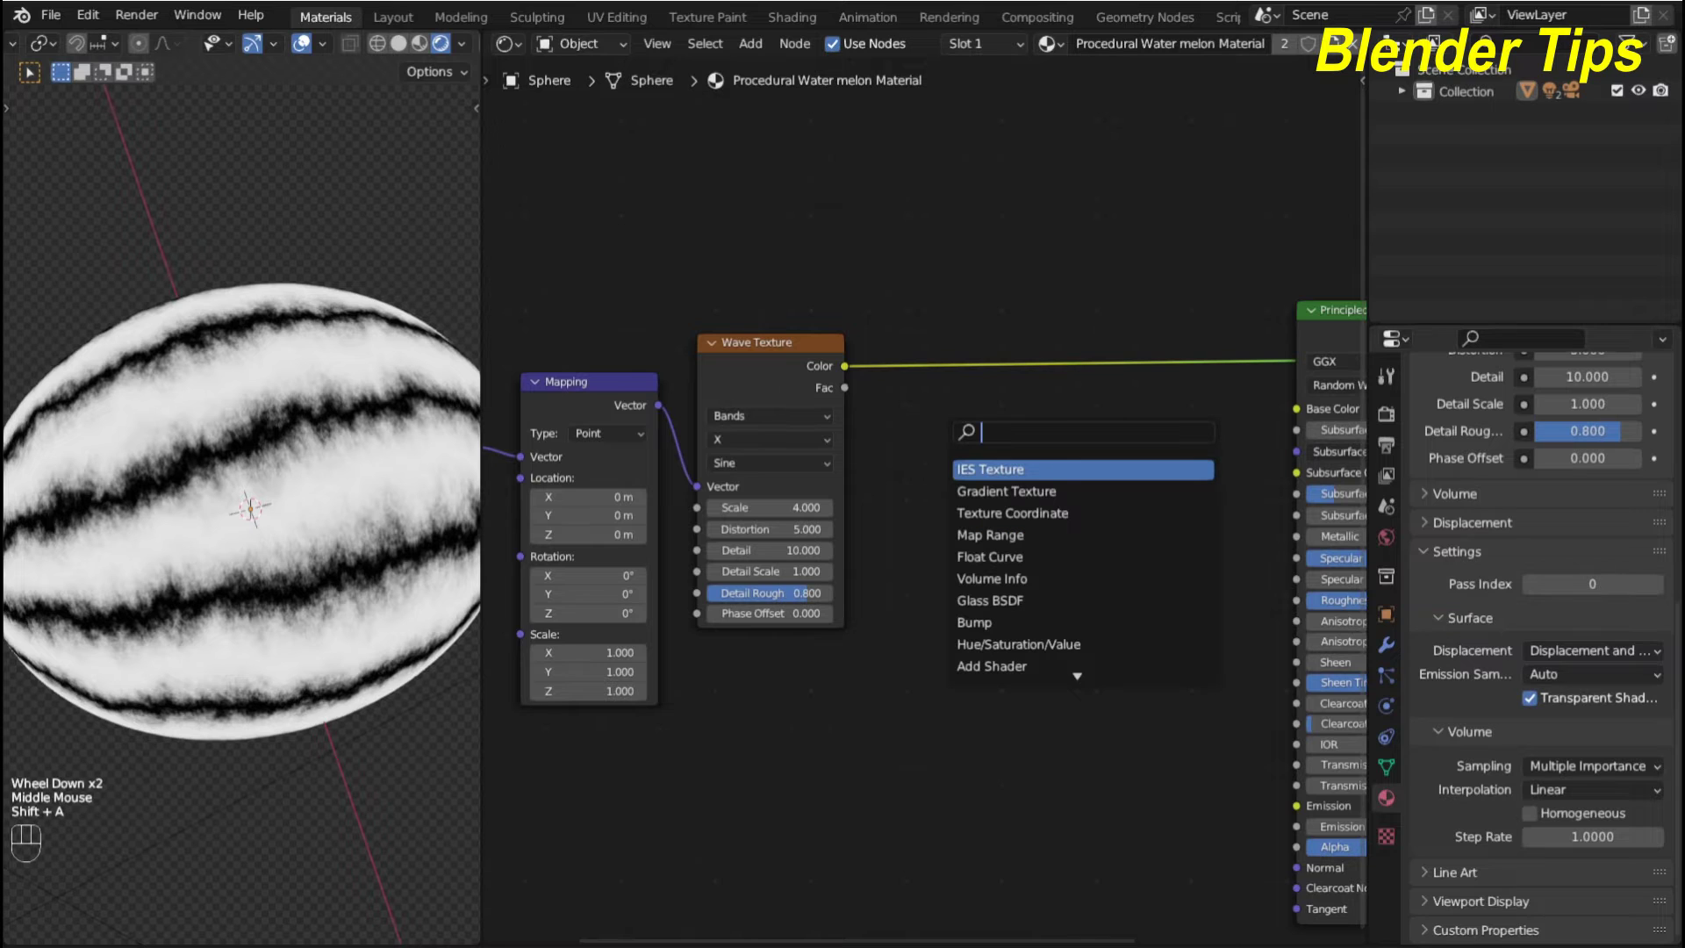
text(n)
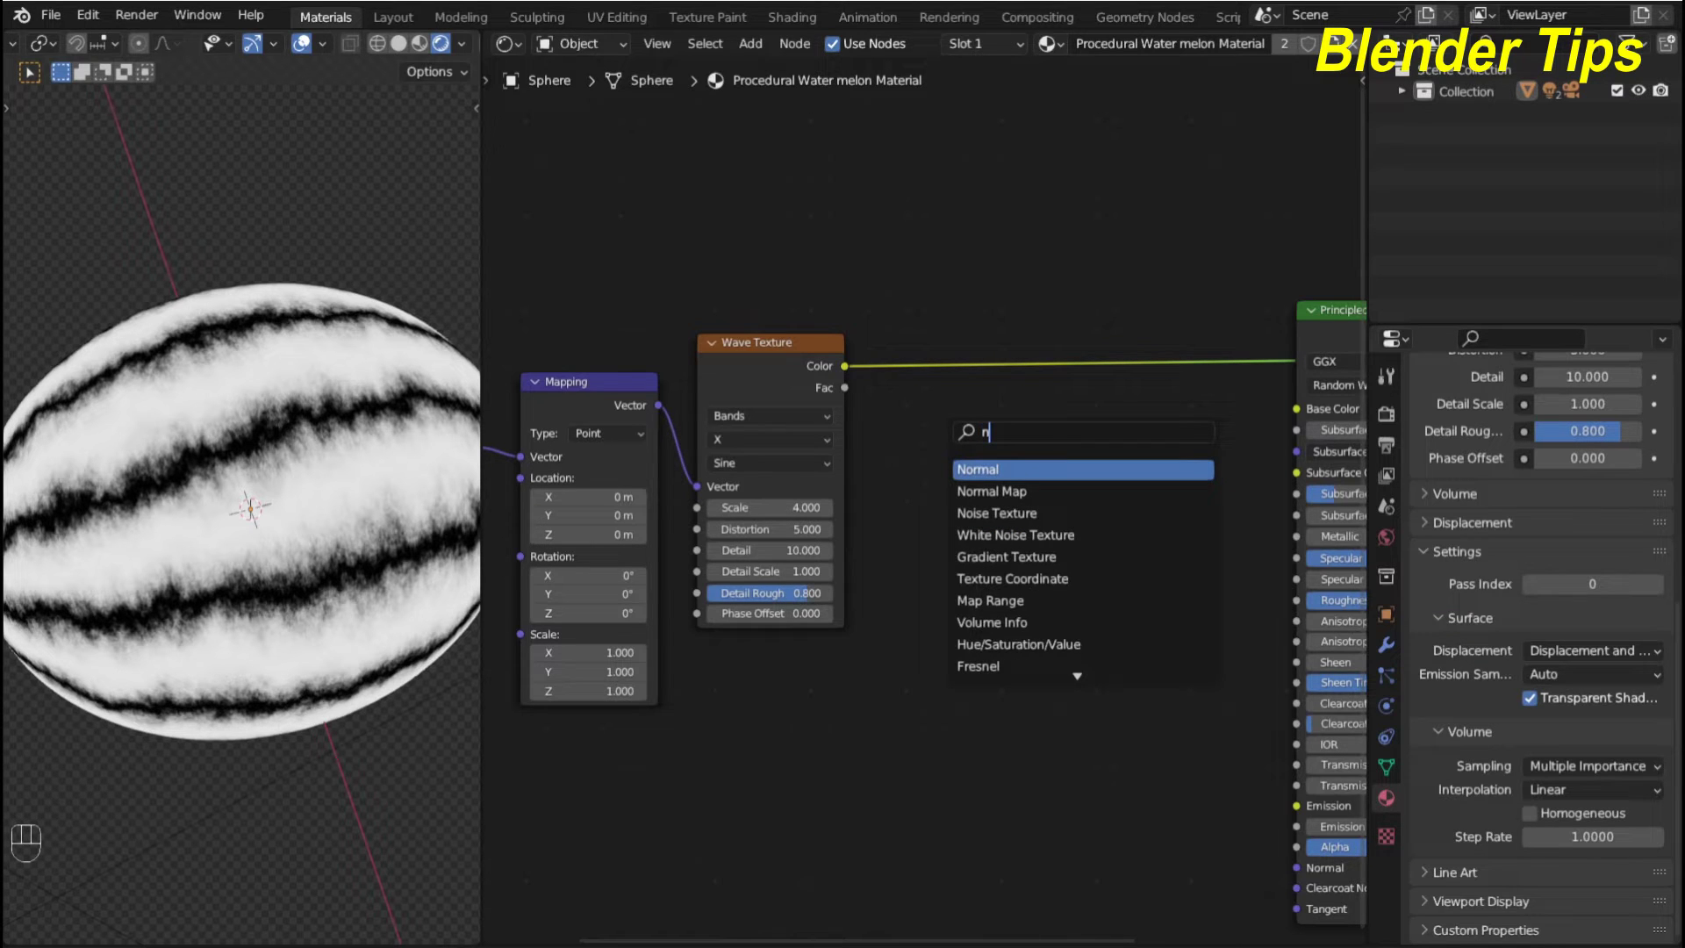
text(o)
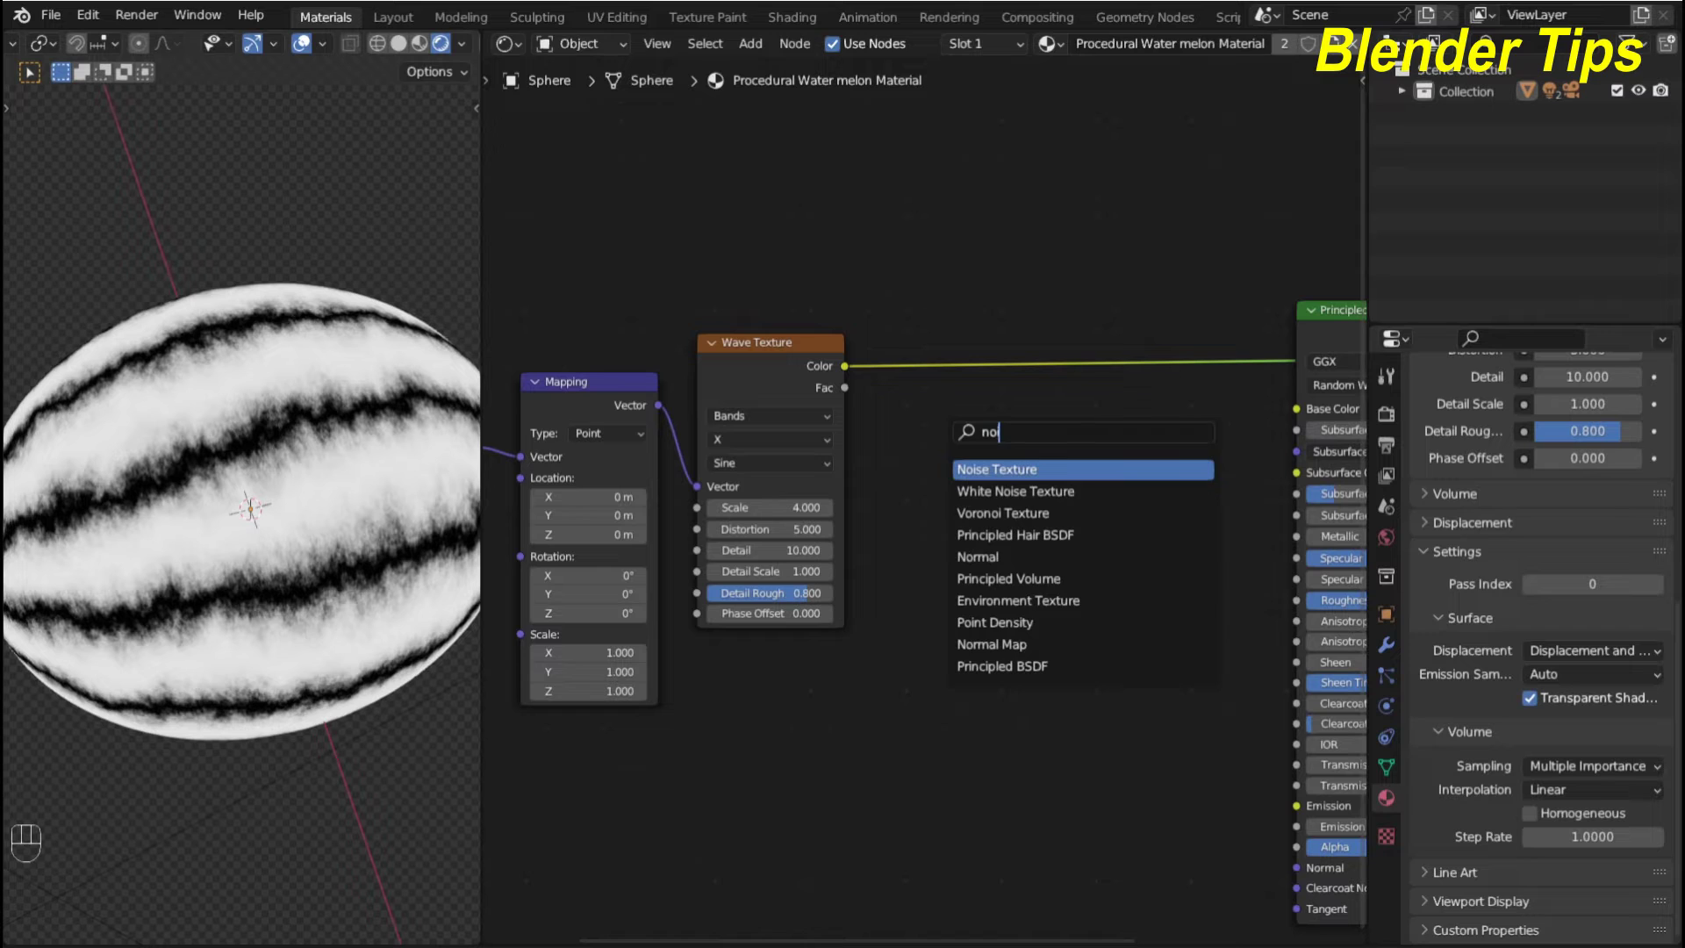
key(Return)
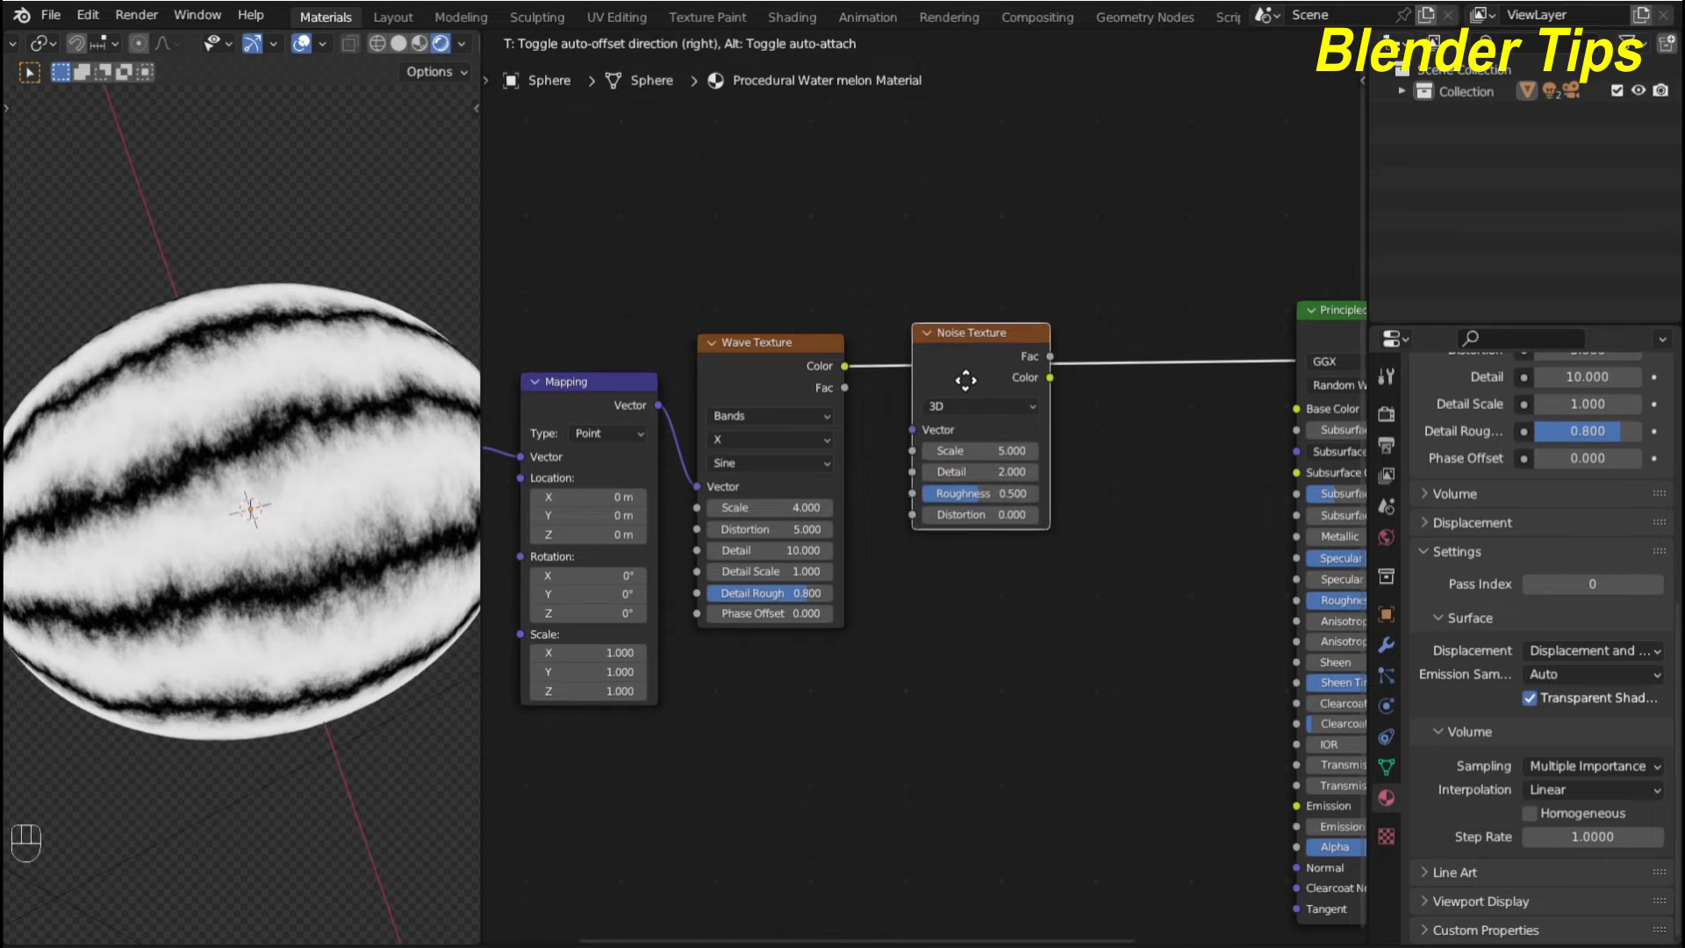
click(955, 380)
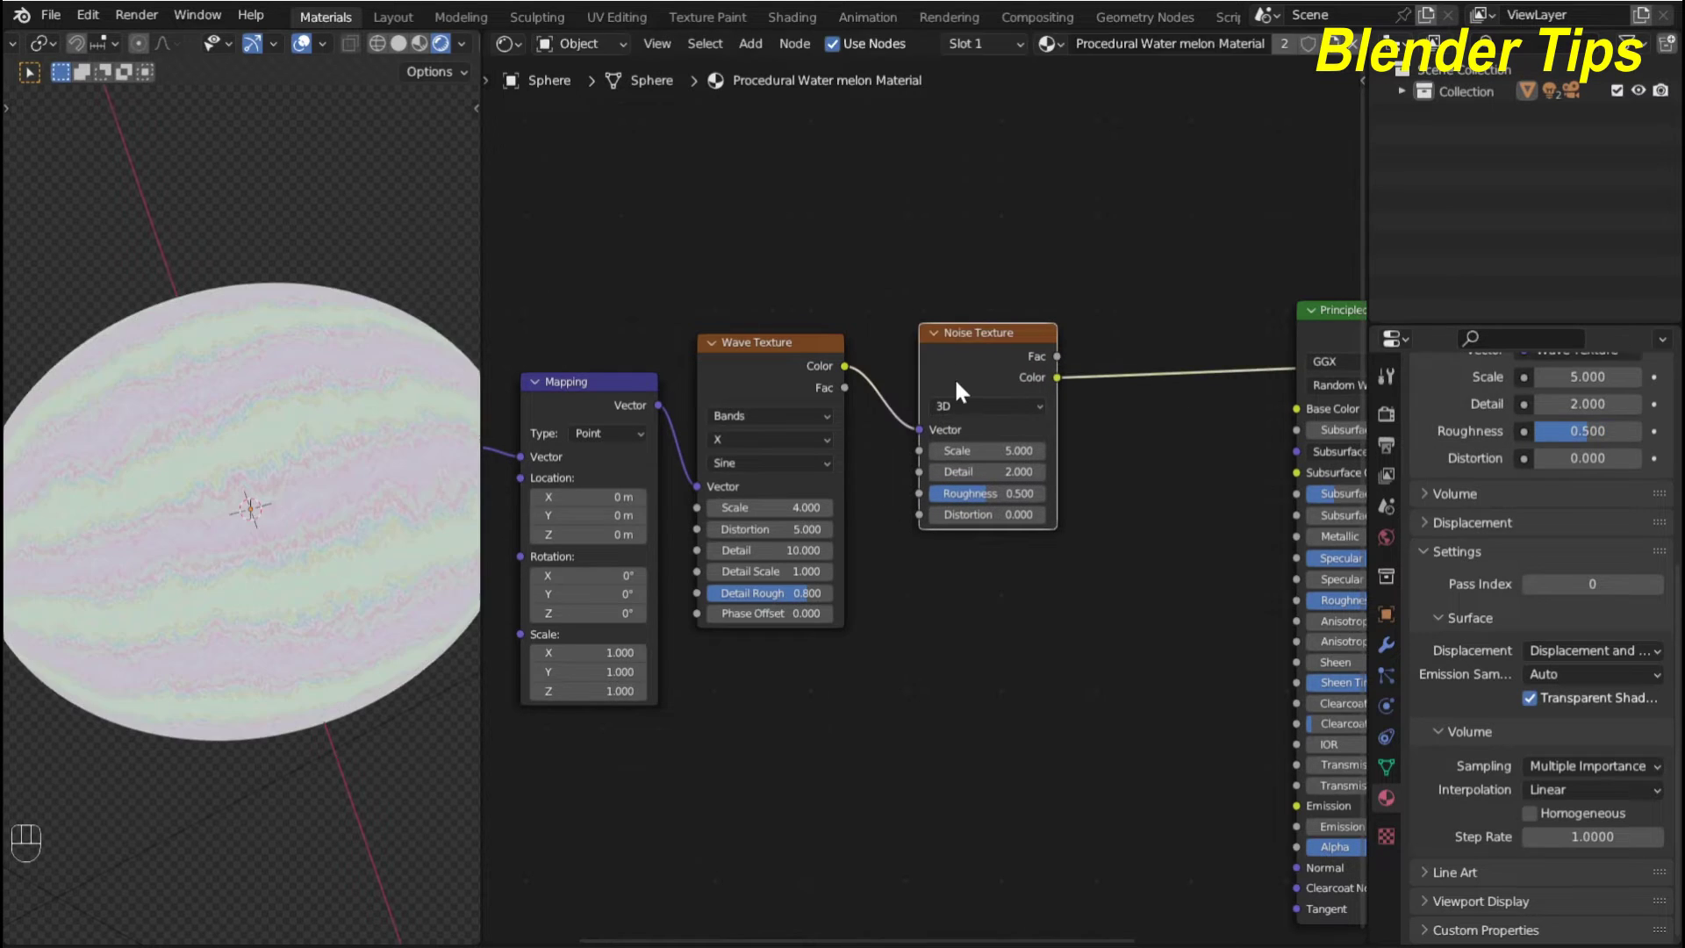
Switch the preview back to the Principled BSDF and connect the Noise Texture's Fac output to its Base Color
scroll(915, 618, up, 2)
middle_drag(922, 540, 882, 569)
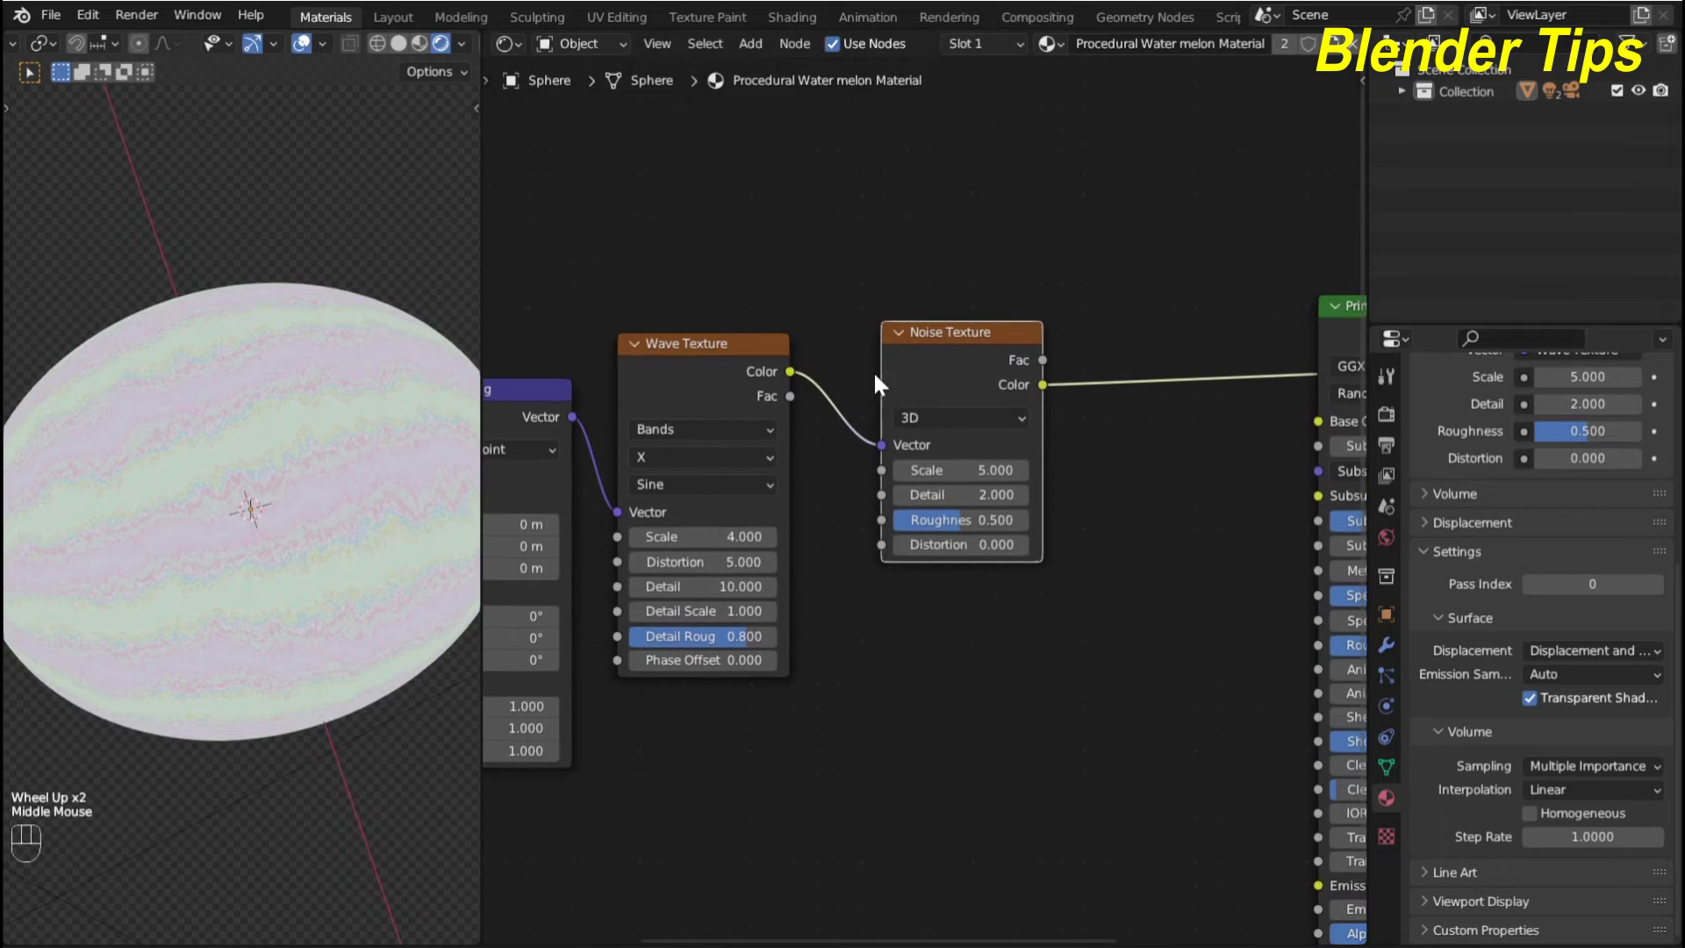
middle_drag(872, 321, 781, 352)
scroll(1132, 396, down, 1)
middle_drag(1138, 407, 1018, 441)
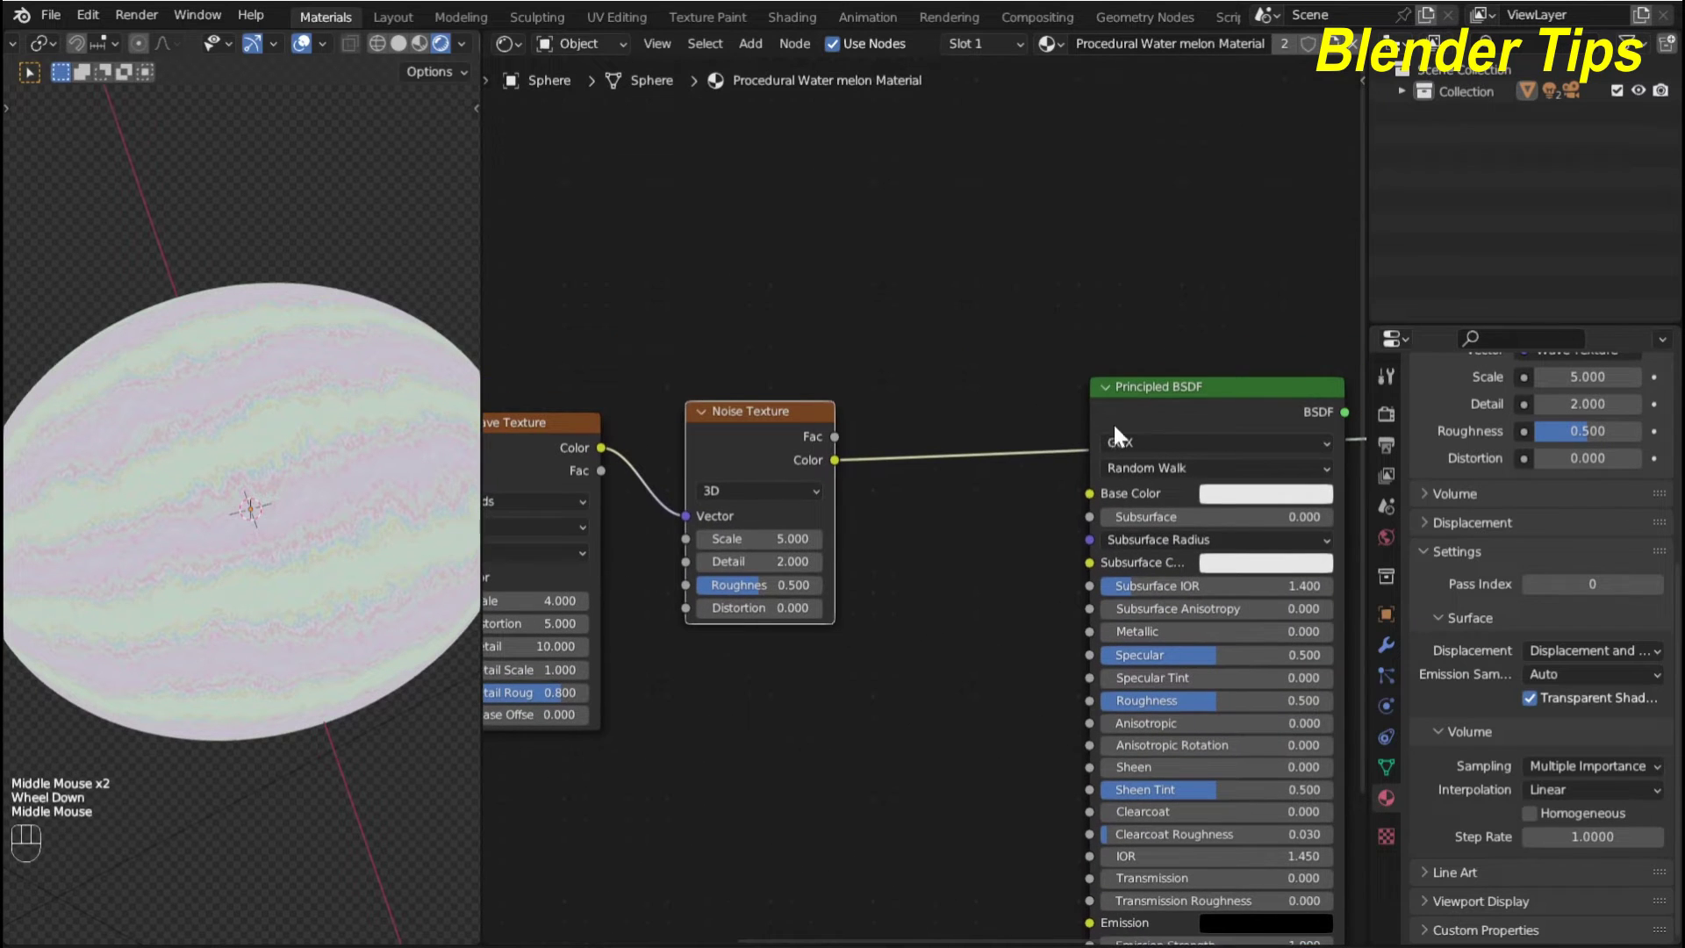
click(1162, 425)
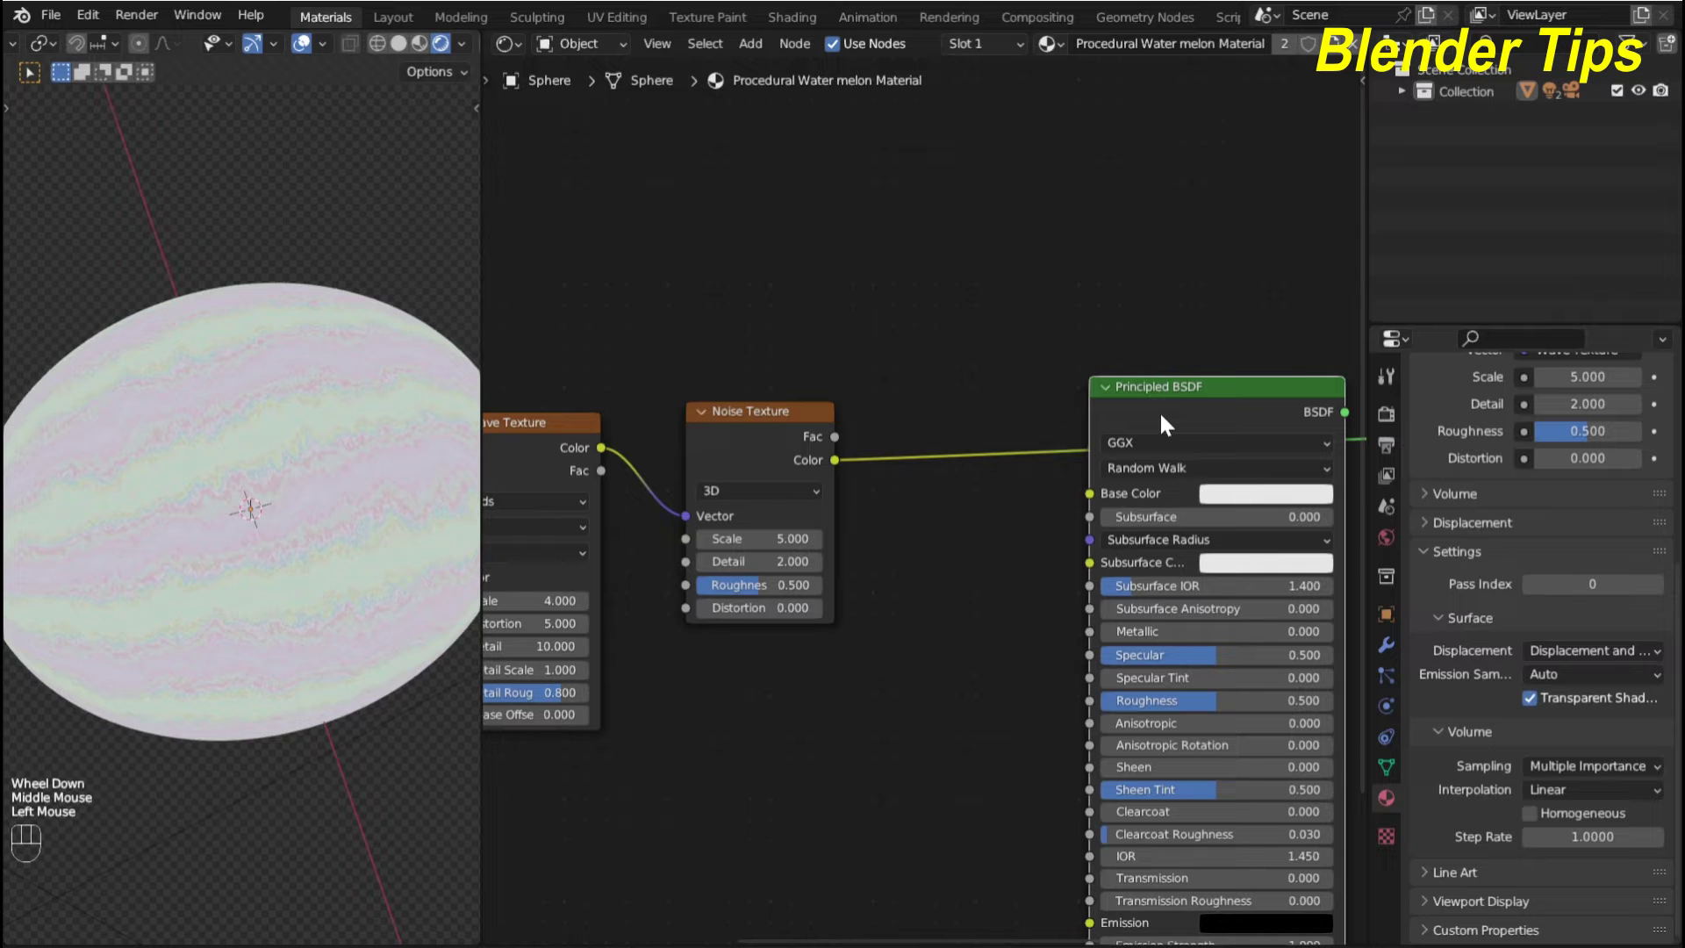
ctrl+shift+click(1160, 411)
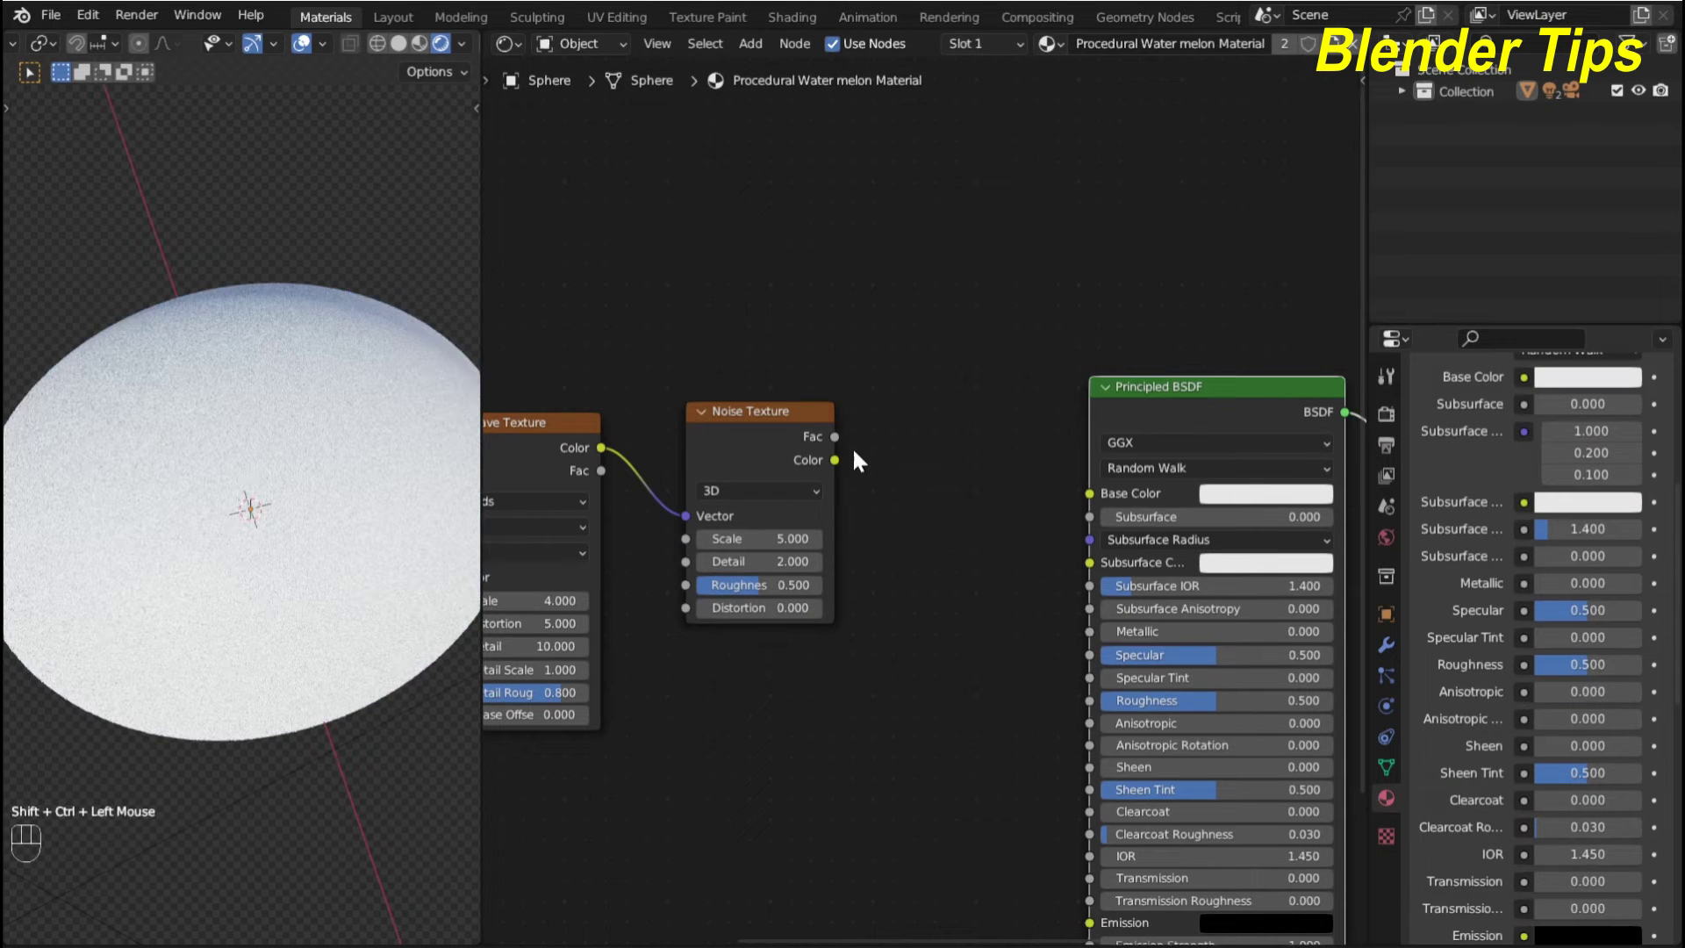
drag(834, 437, 1089, 494)
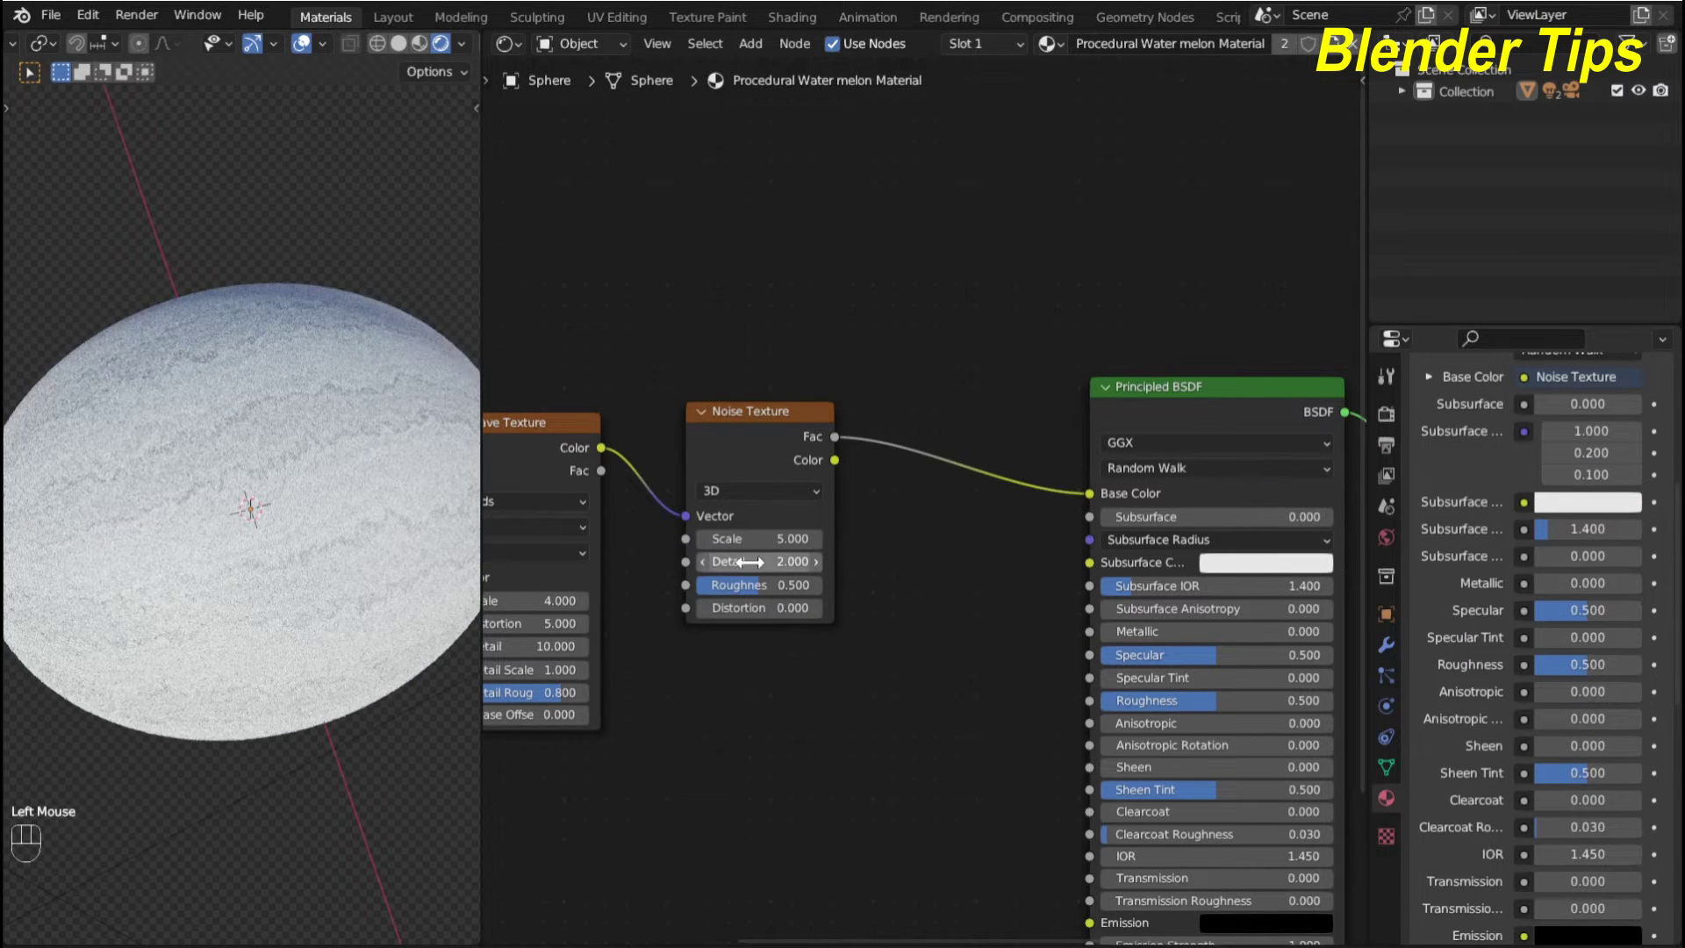
Set the Noise Texture's Scale to 1
scroll(672, 360, down, 2)
middle_drag(756, 330, 907, 294)
scroll(840, 466, up, 4)
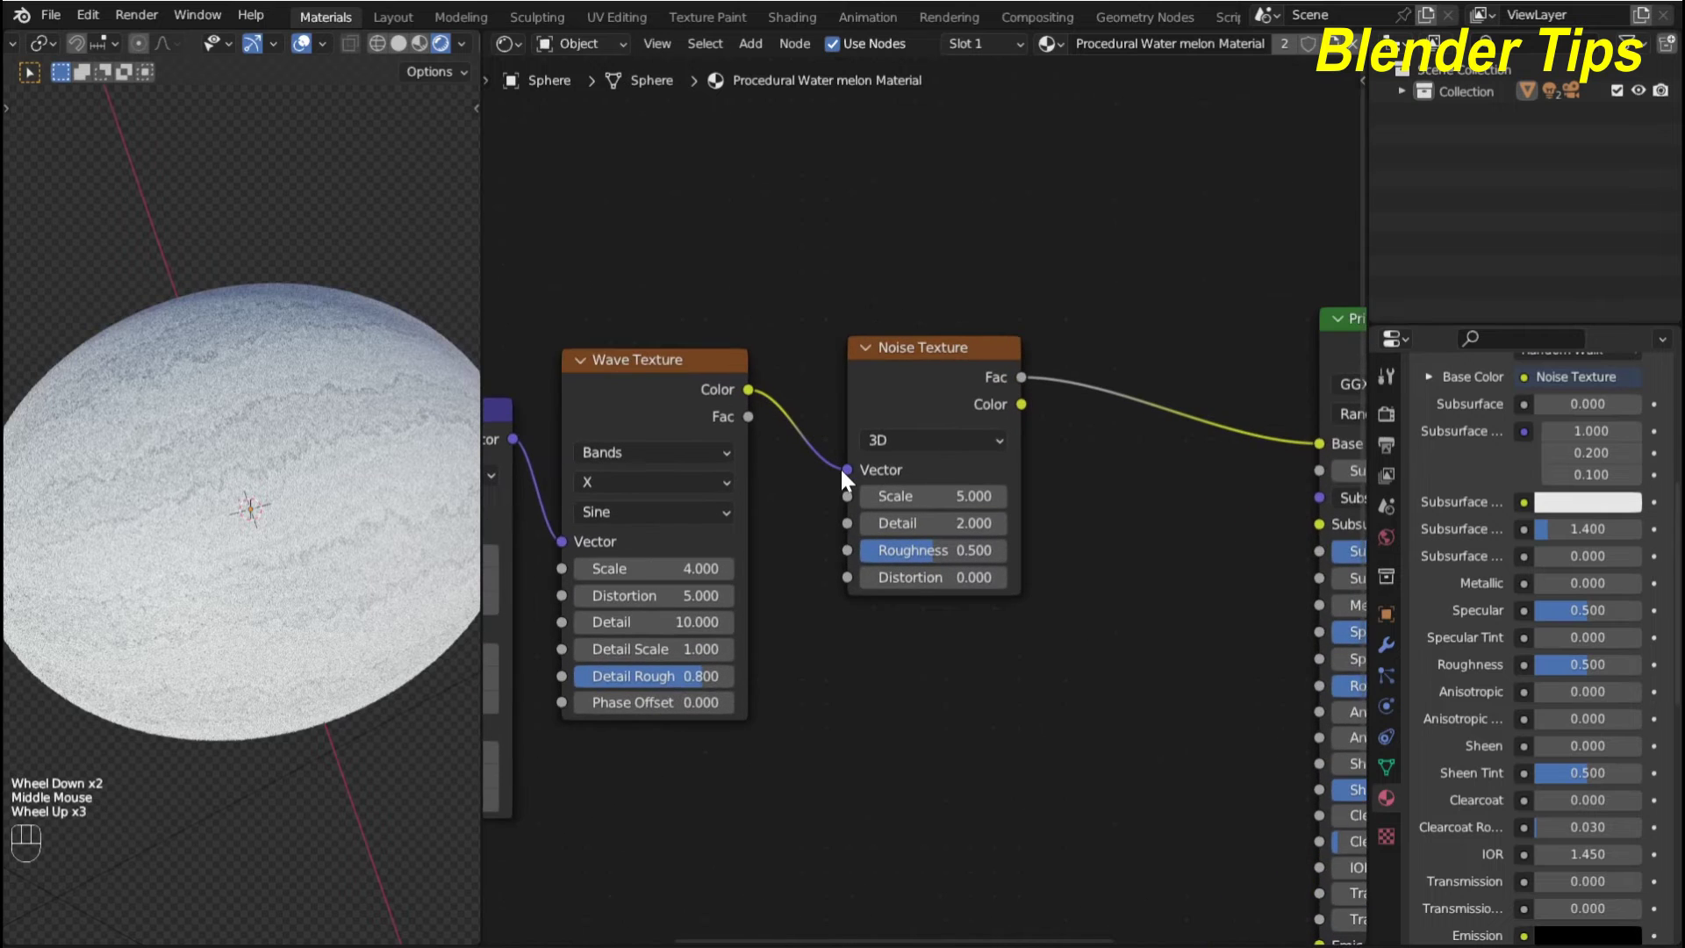
scroll(828, 572, up, 3)
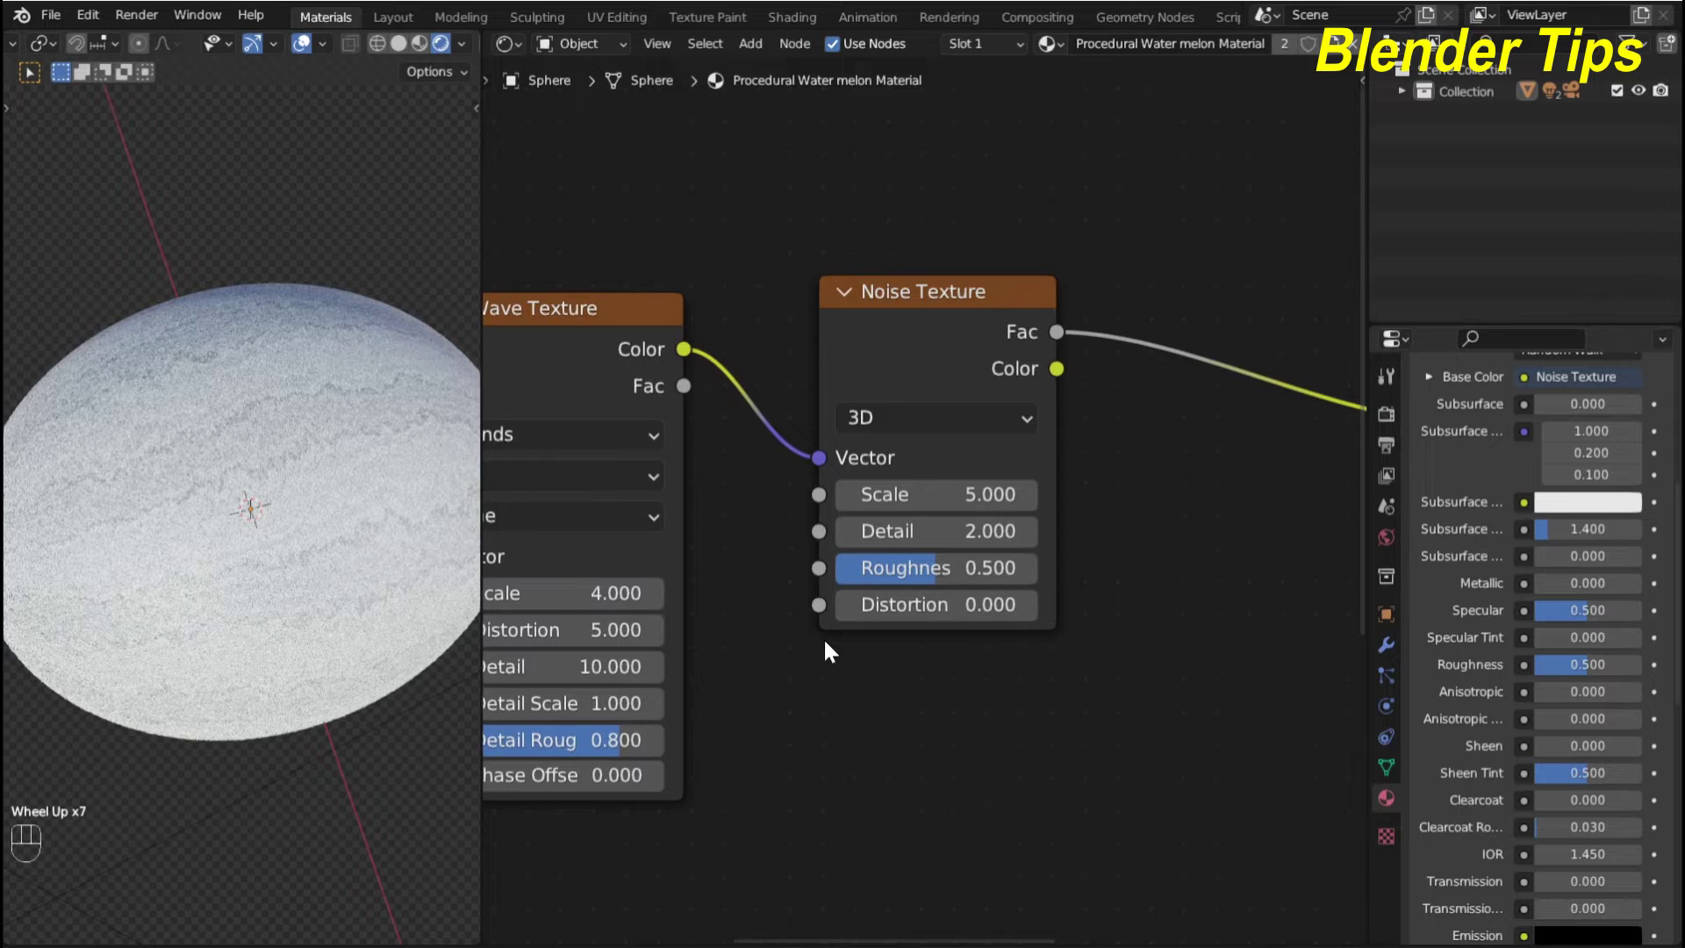
scroll(823, 638, up, 3)
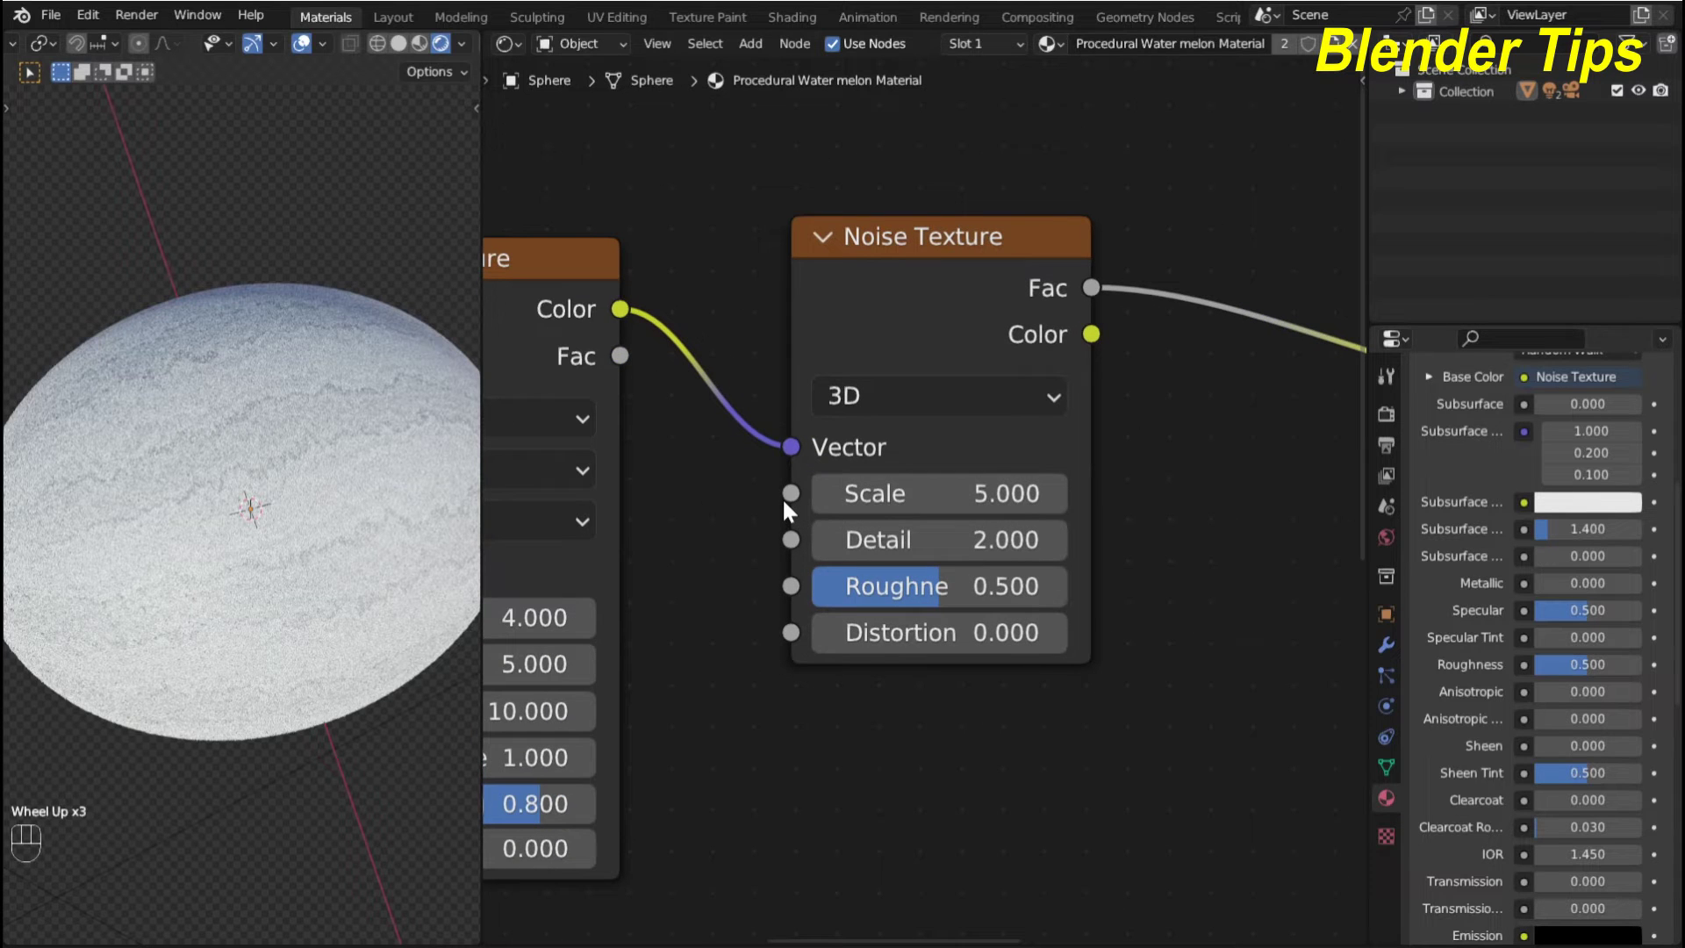
drag(985, 494, 879, 494)
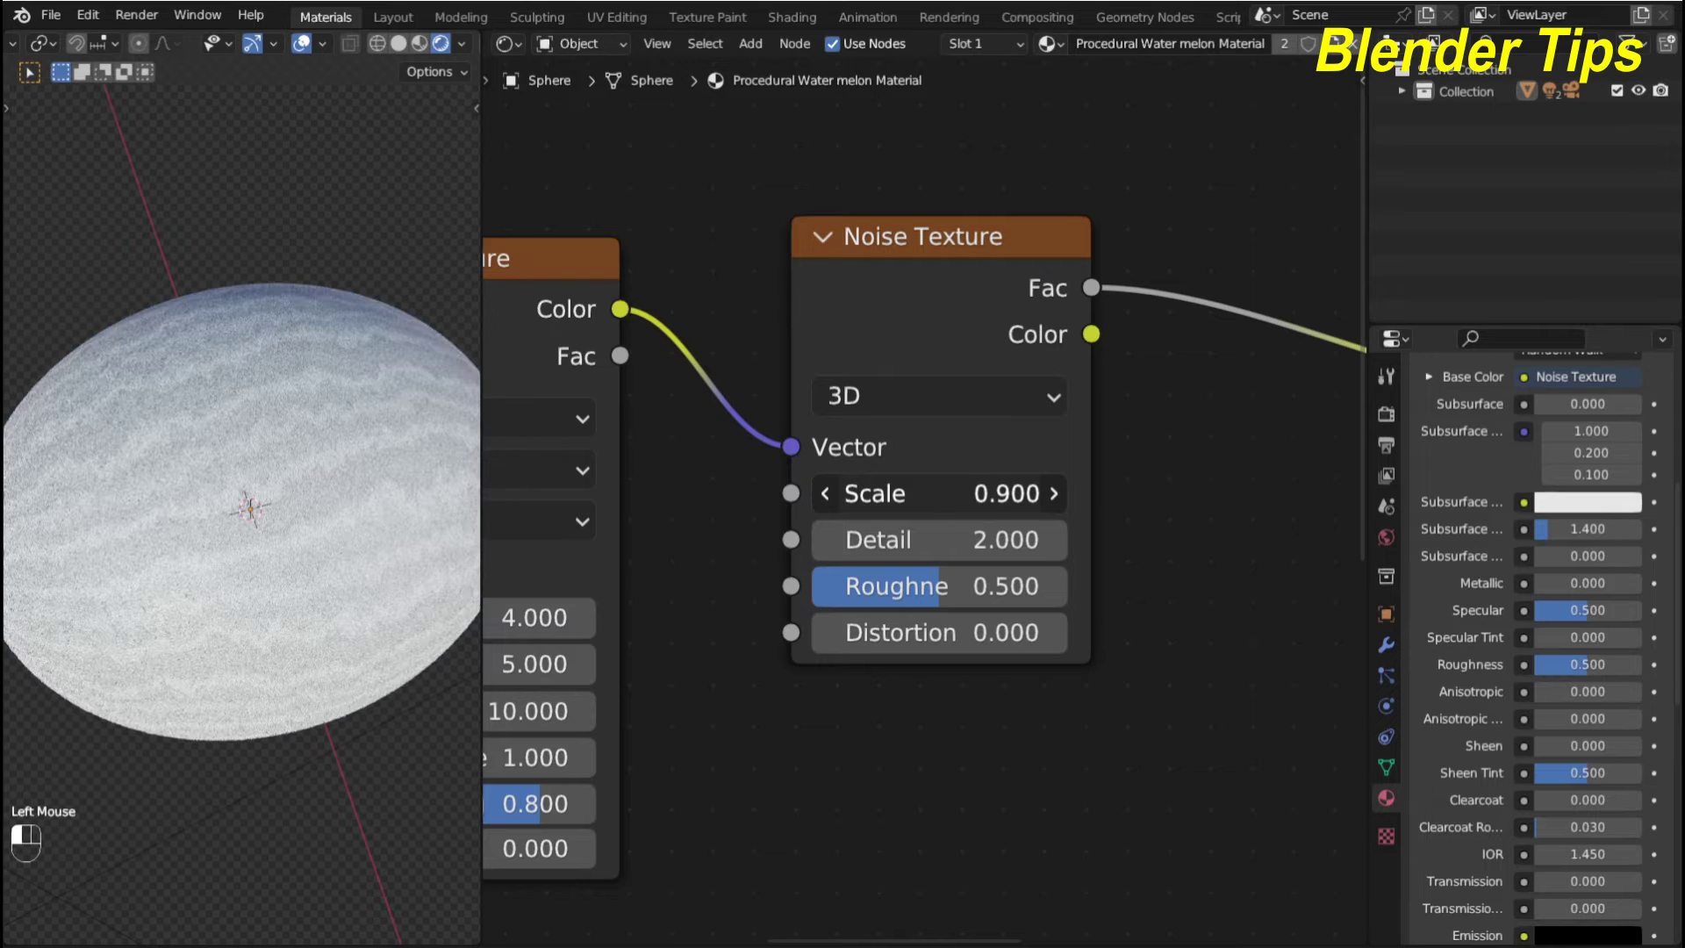
double_click(939, 494)
text(1)
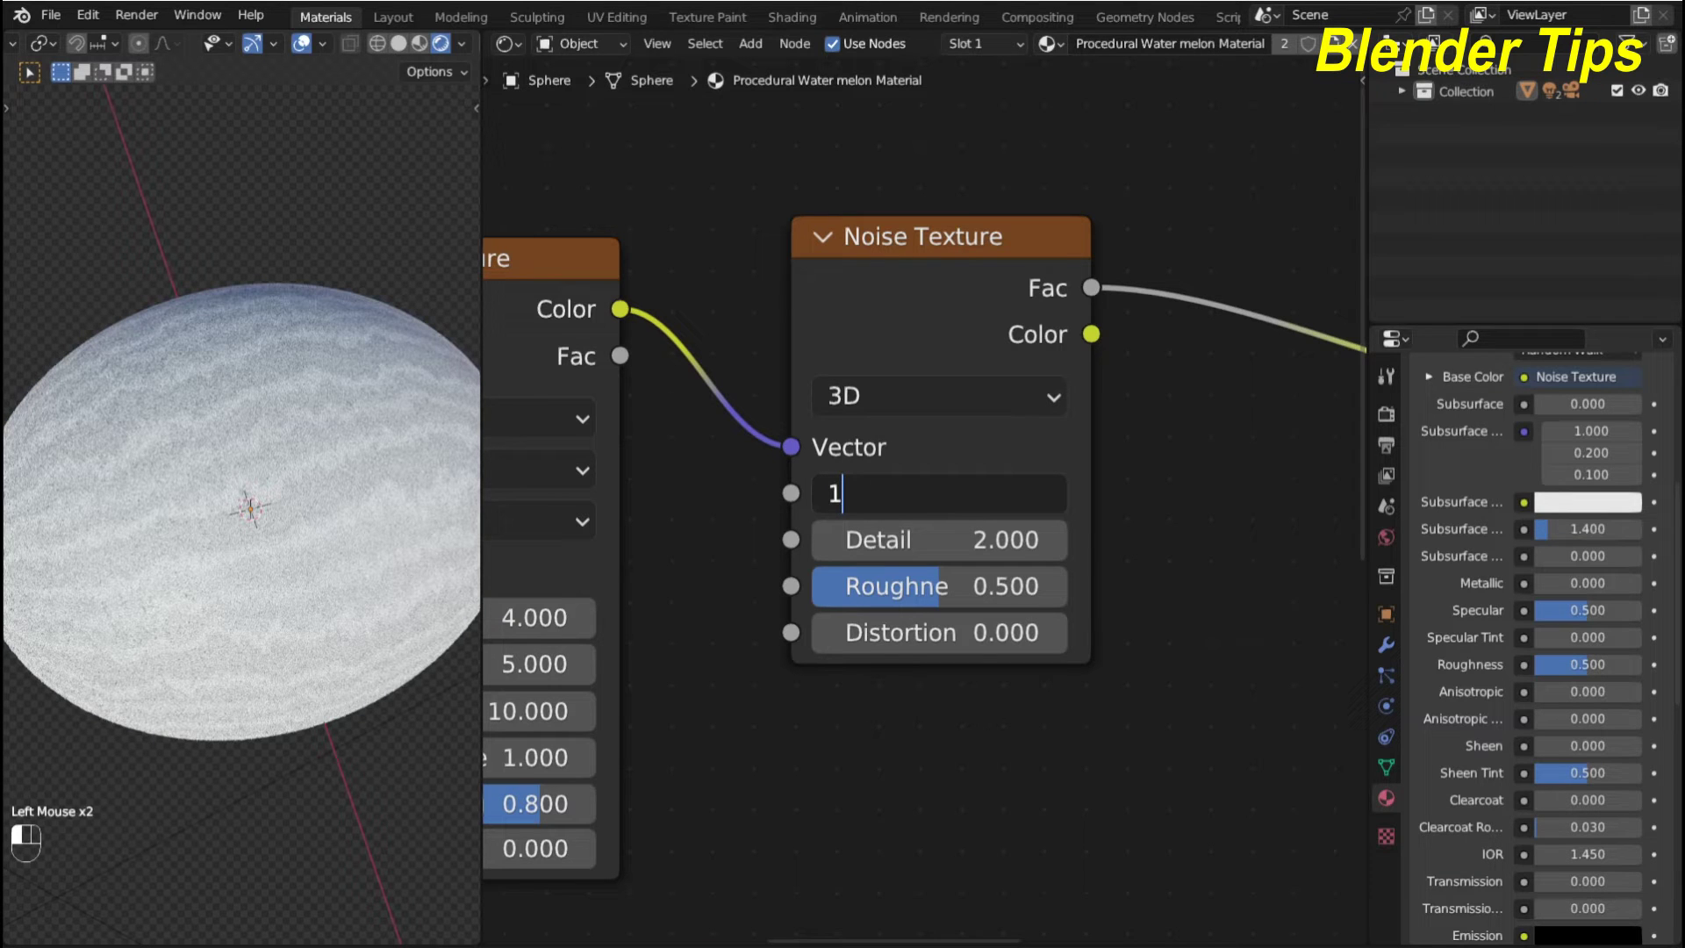
key(Return)
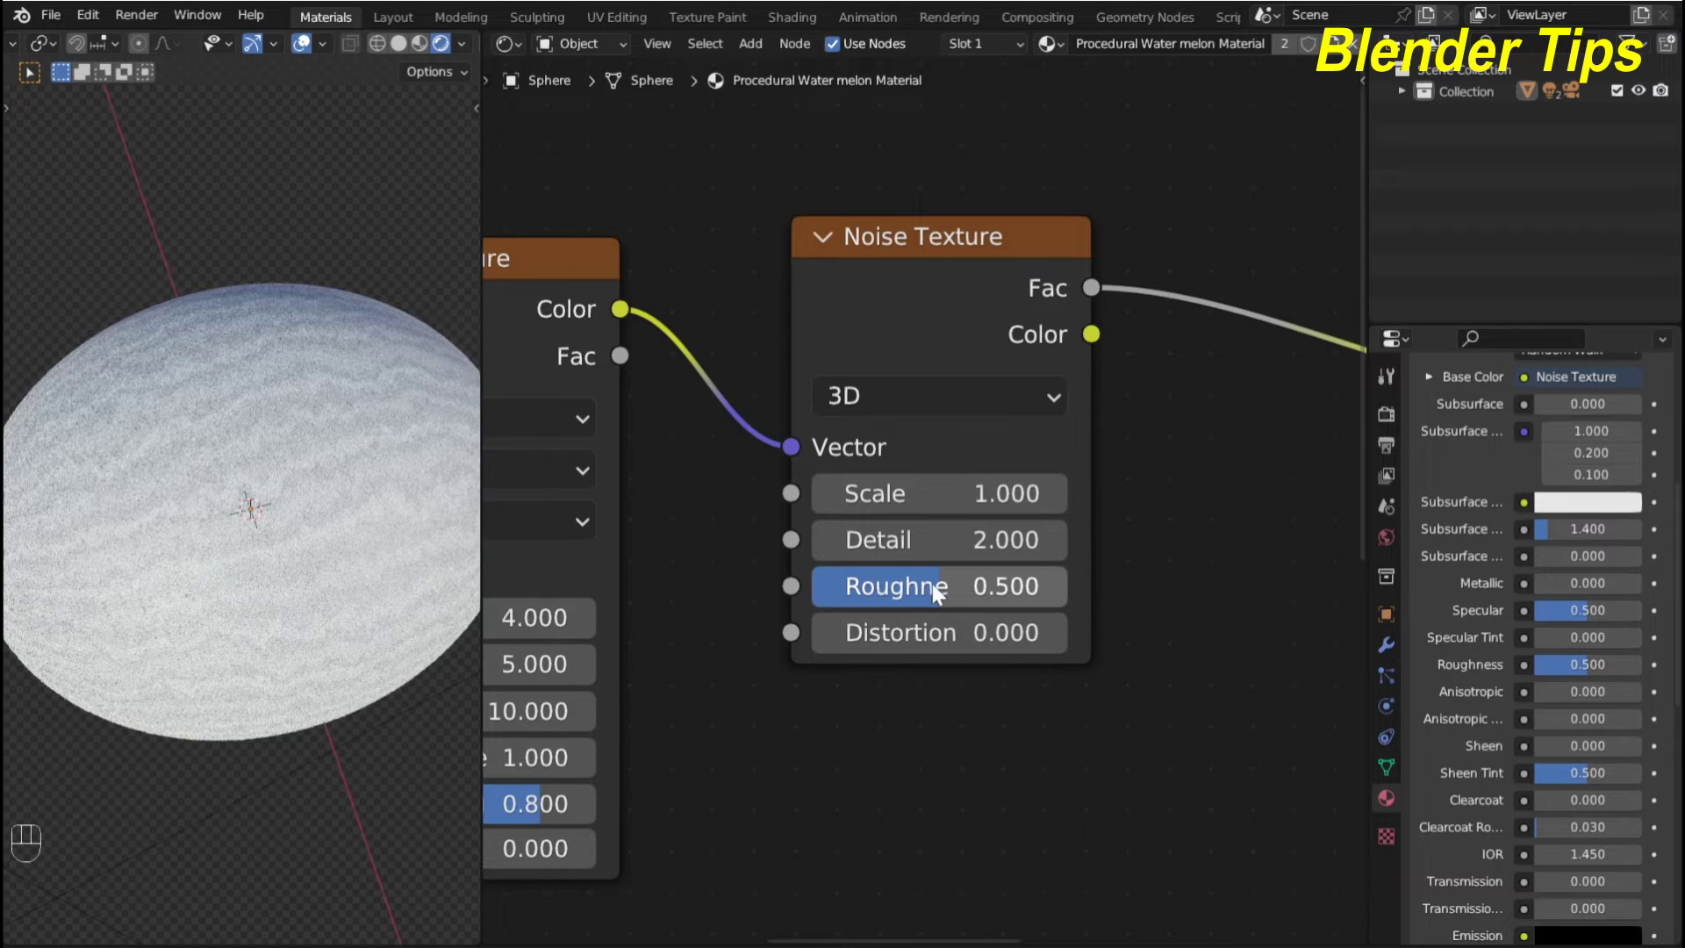
Set the Noise Texture's Roughness to 0.4
drag(932, 583, 925, 584)
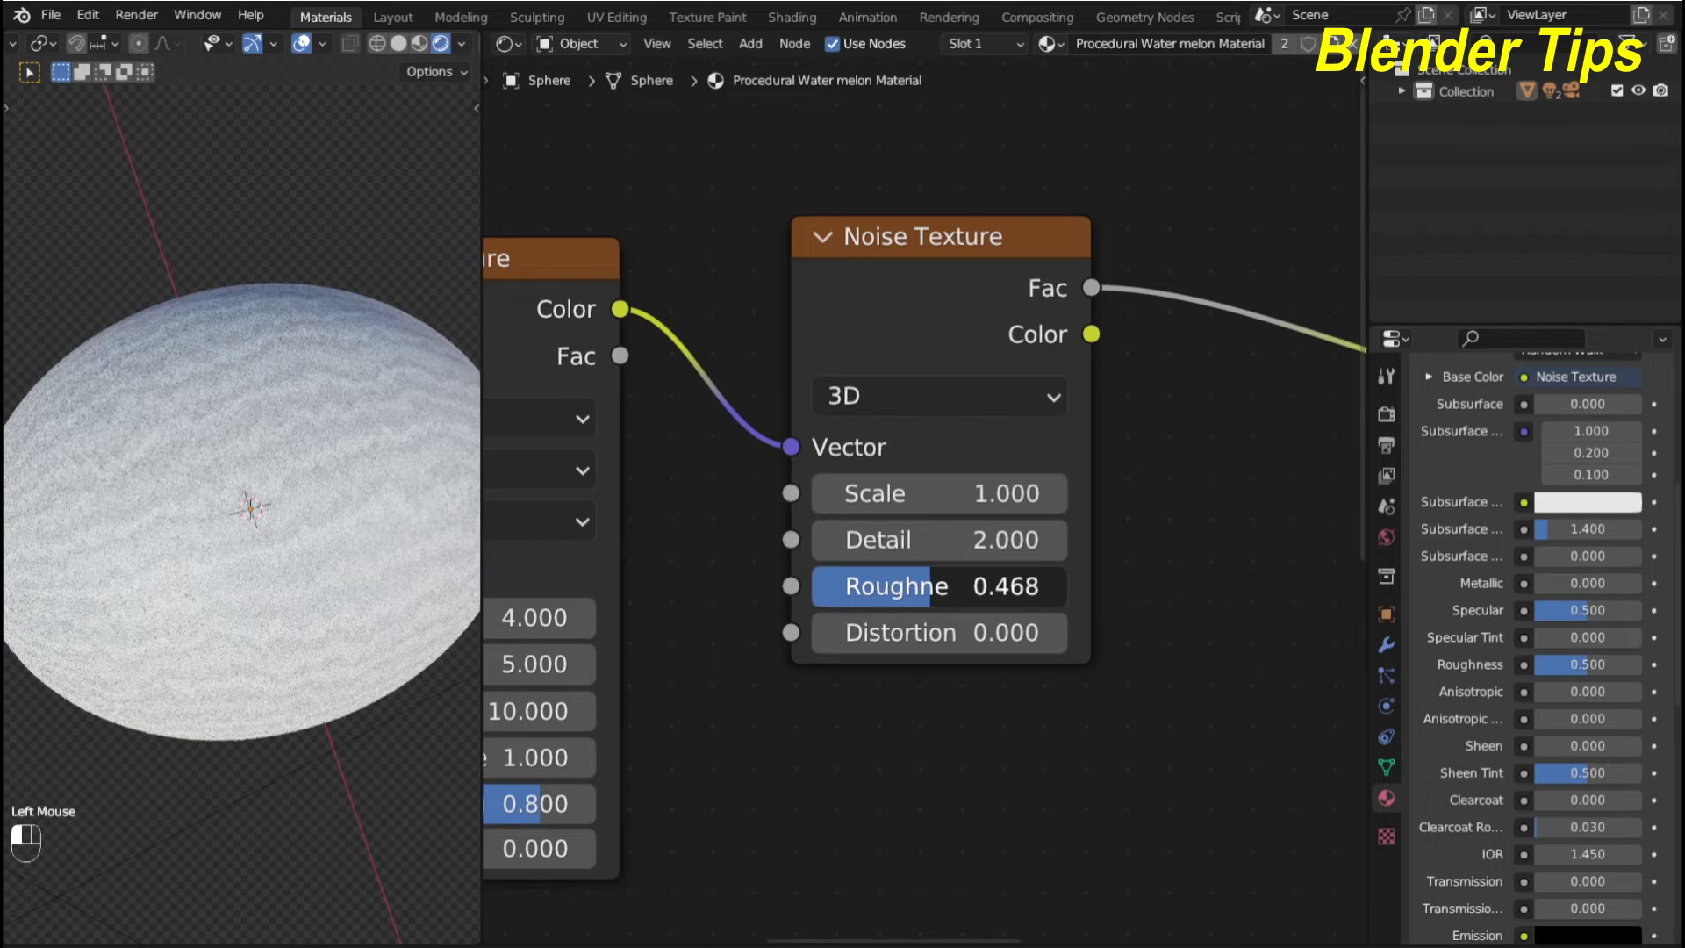
double_click(925, 585)
text(.40)
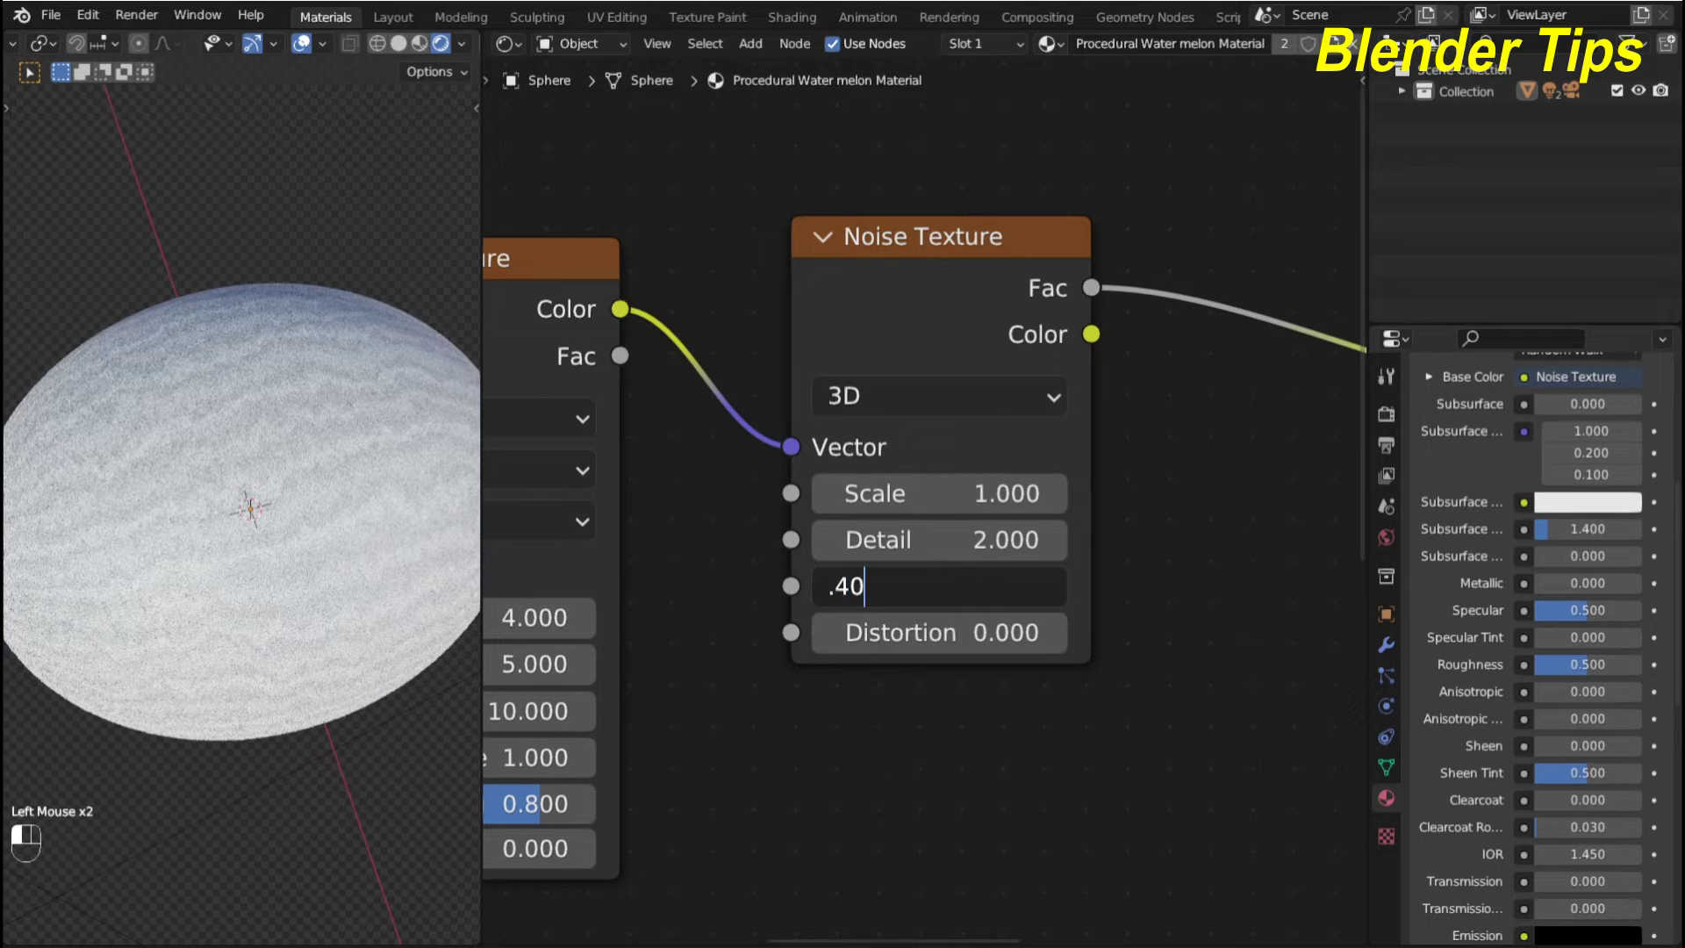
text(0)
key(Return)
scroll(365, 477, up, 2)
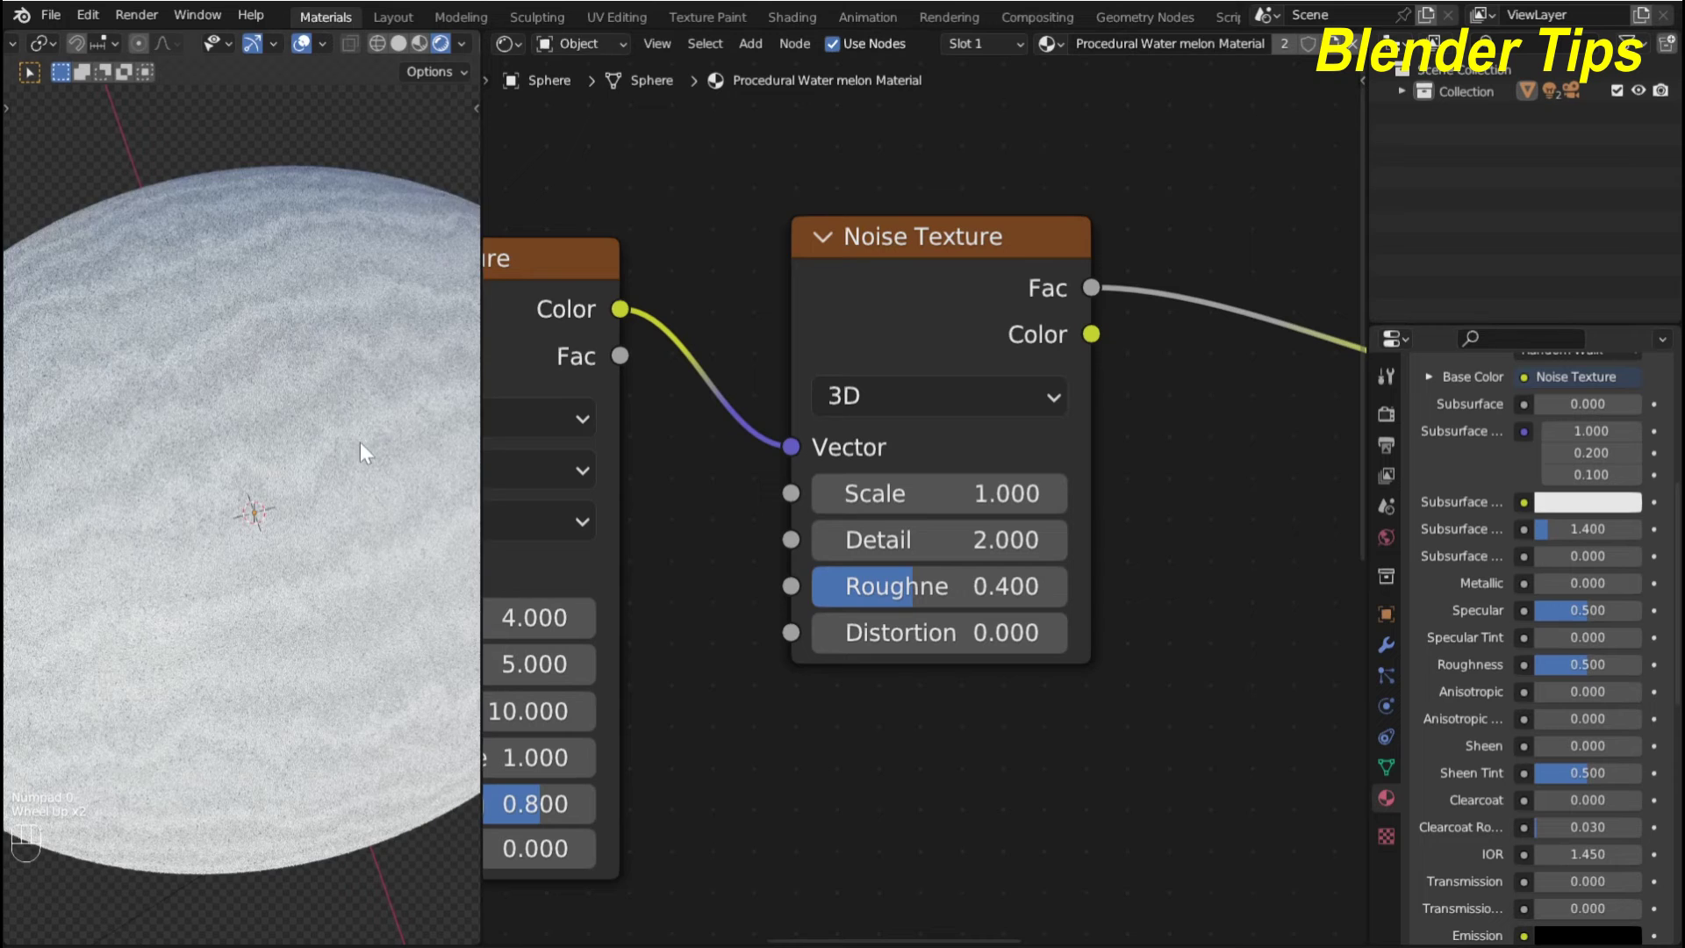
scroll(360, 434, down, 1)
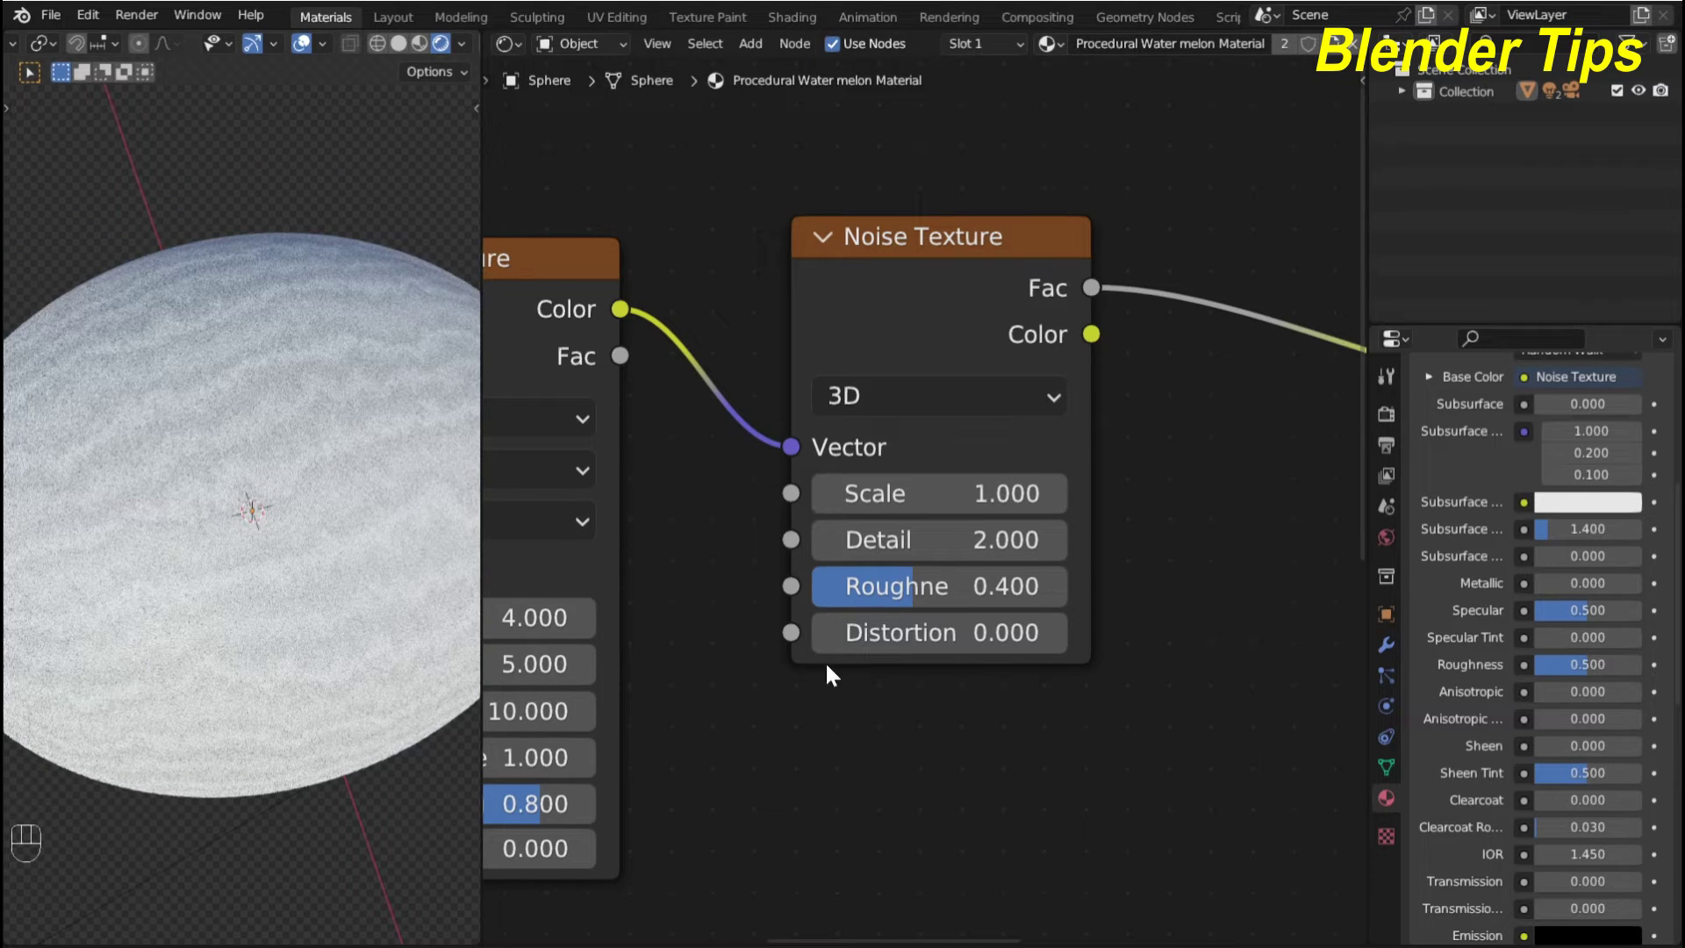
Set the Noise Texture's Distortion to 0.4
click(930, 643)
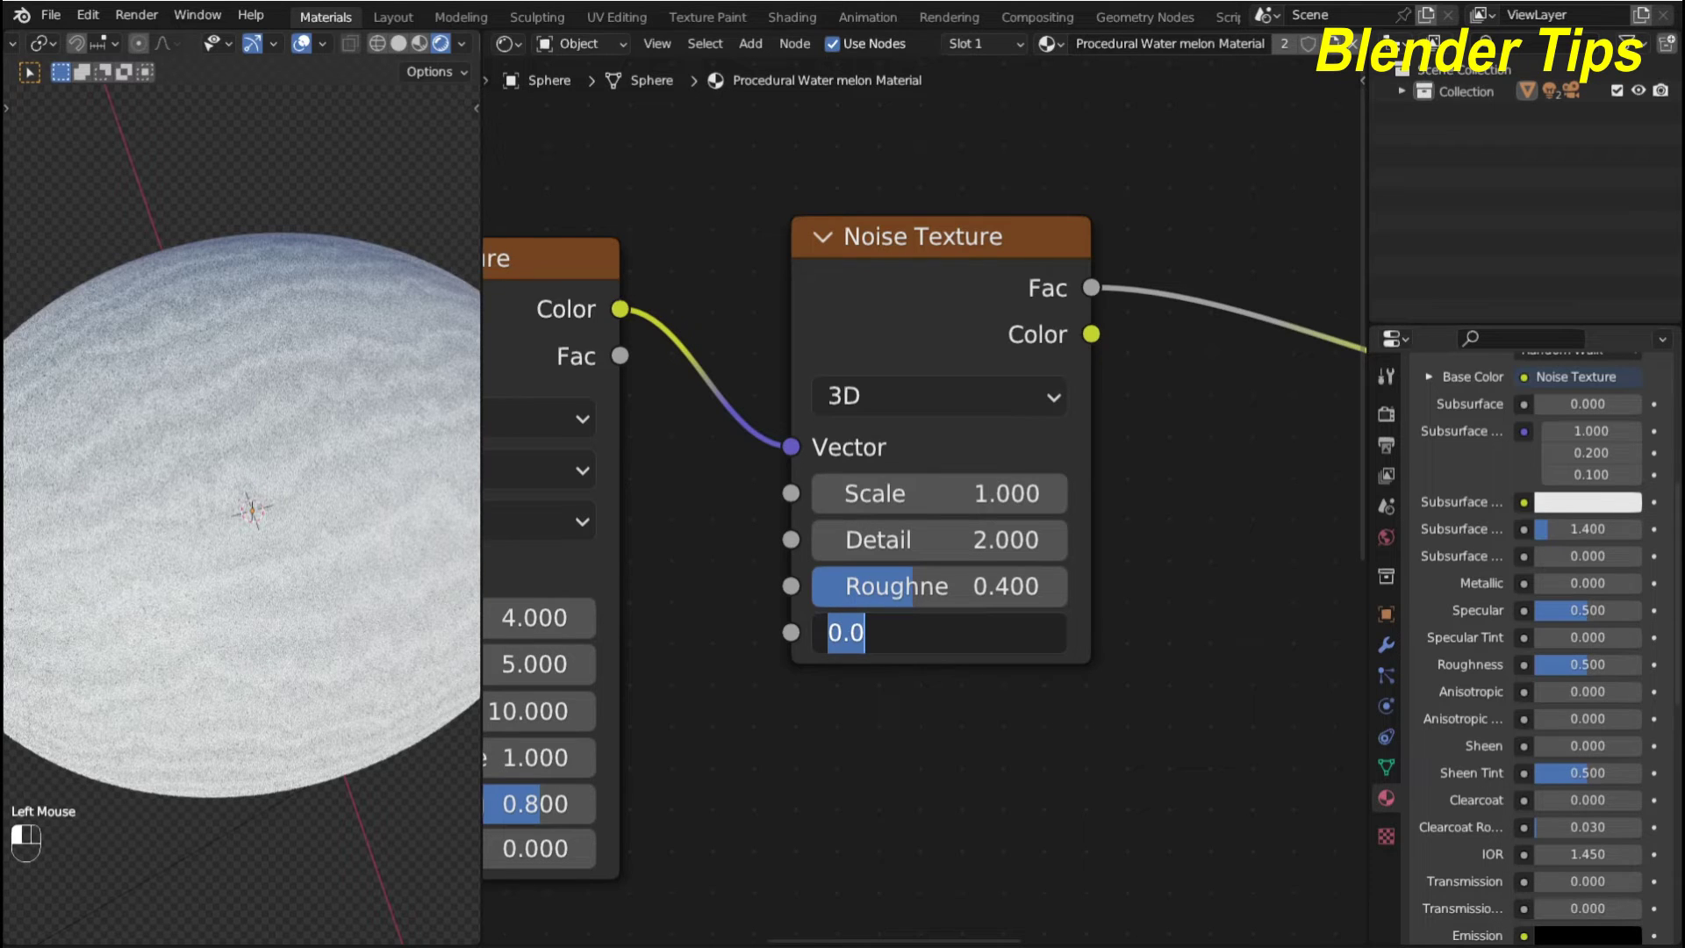
text(.400)
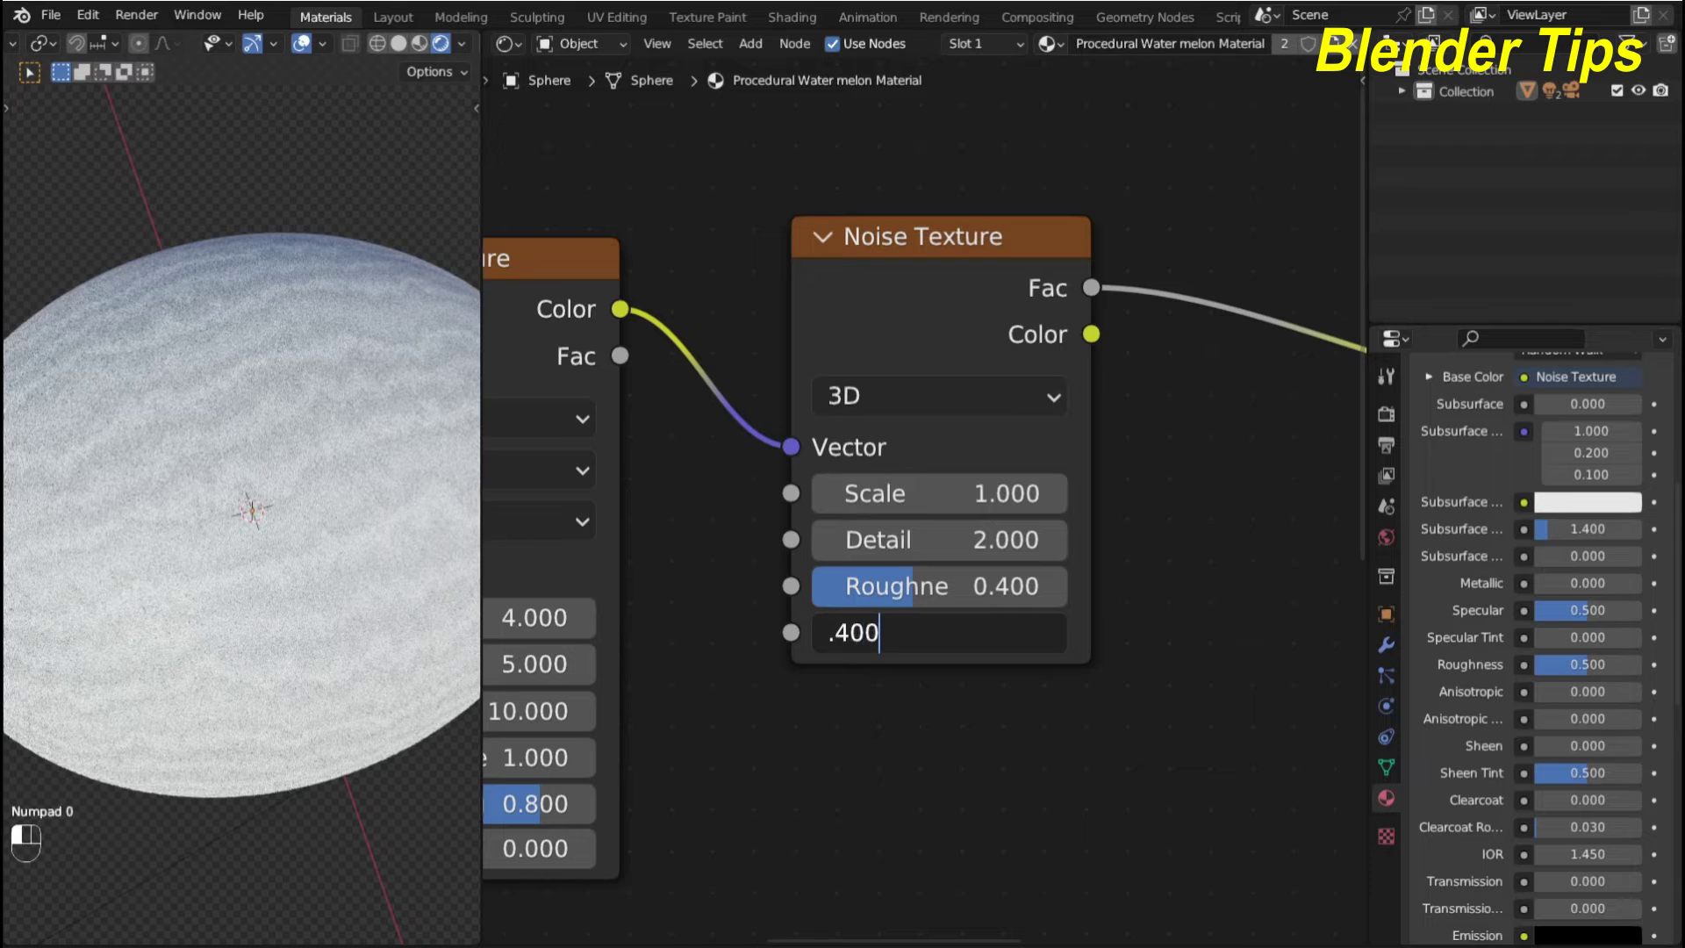
click(737, 698)
scroll(220, 402, down, 2)
middle_drag(218, 405, 186, 437)
scroll(198, 461, up, 1)
scroll(1132, 419, down, 2)
middle_drag(1132, 419, 1009, 528)
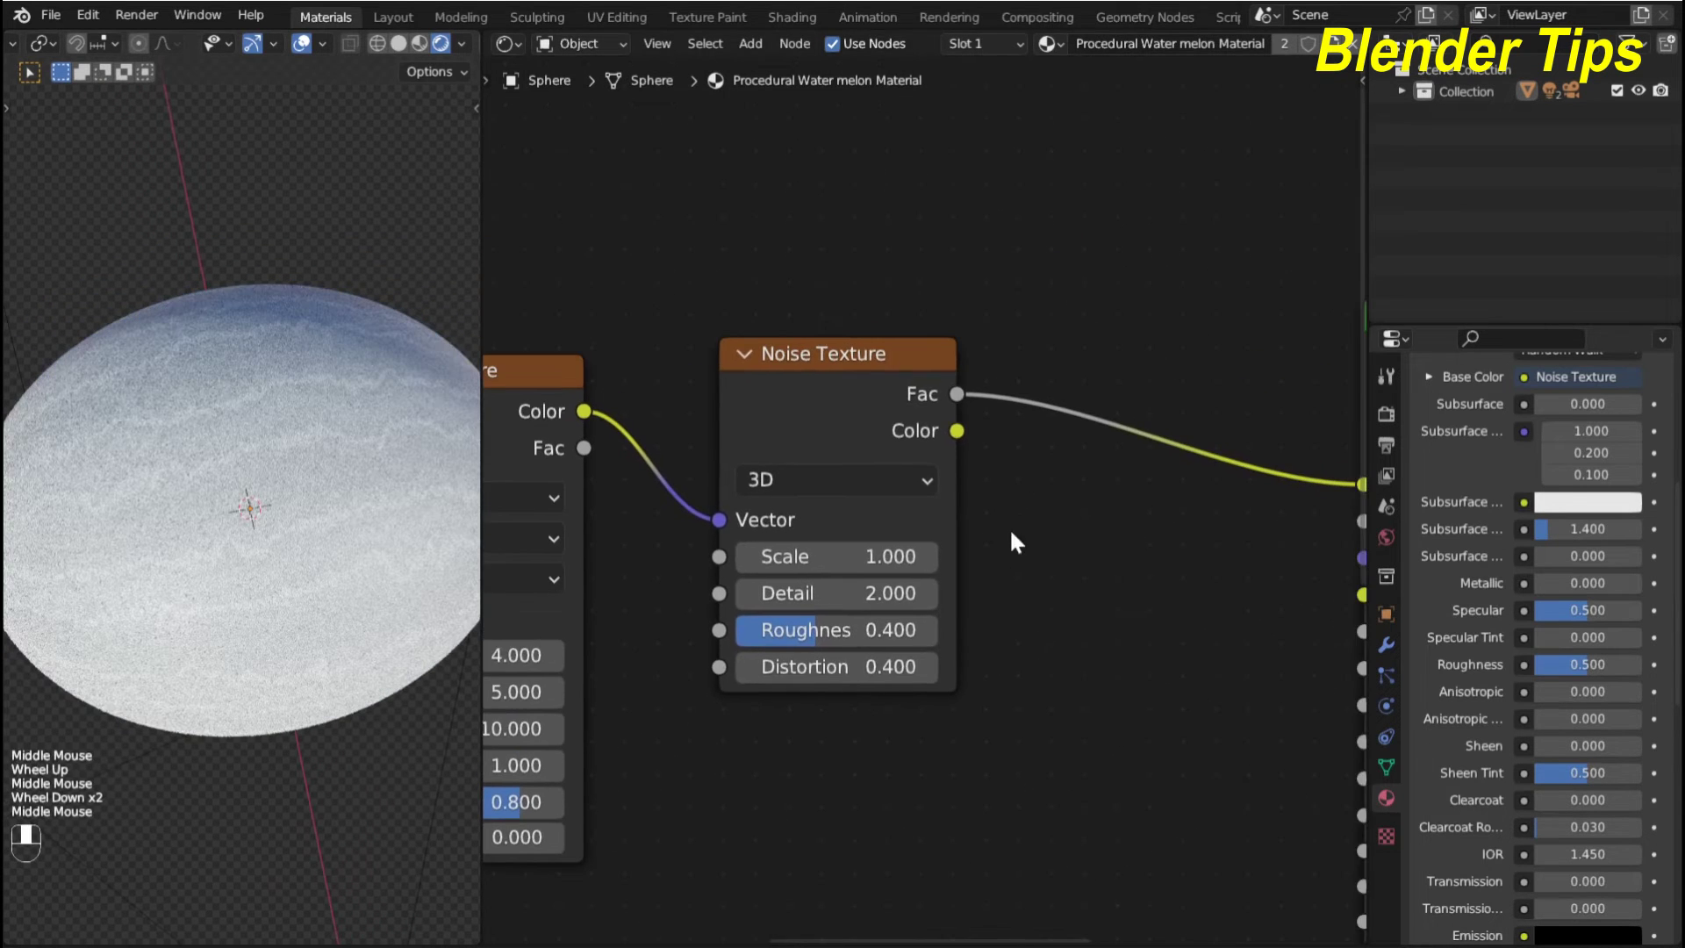
Shift the Noise Texture node and insert a Color Ramp between its Fac output and the Principled BSDF's Base Color
drag(844, 387, 802, 401)
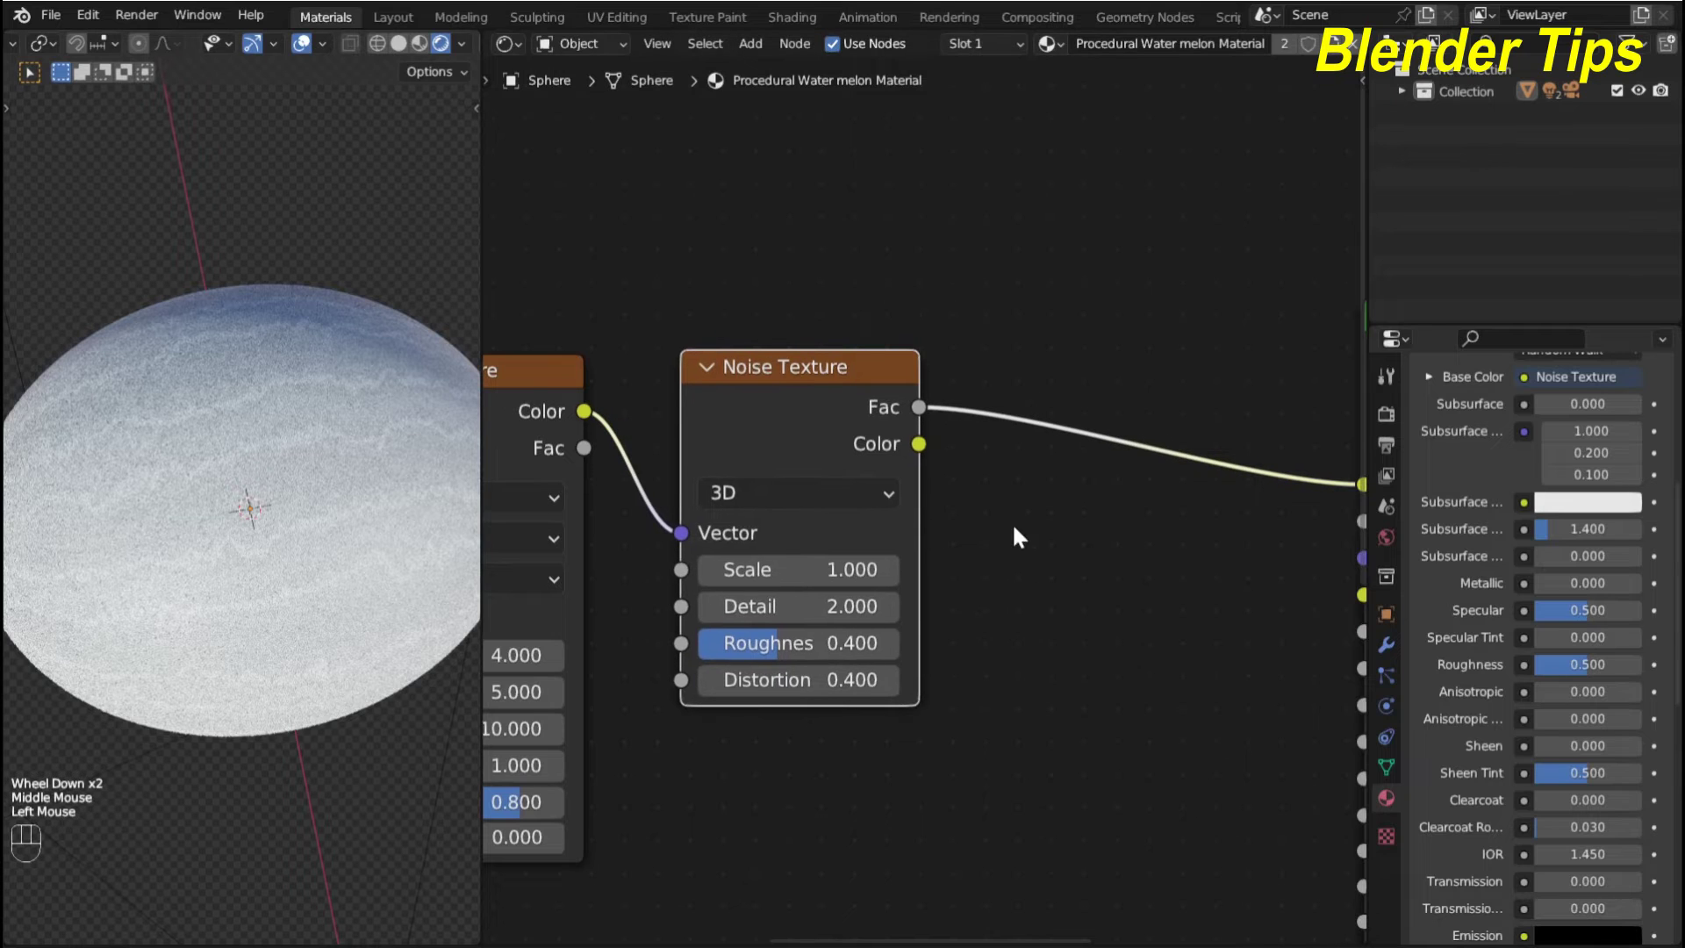
scroll(1013, 523, down, 1)
middle_drag(1013, 523, 874, 488)
scroll(908, 475, down, 1)
drag(641, 386, 620, 400)
click(894, 477)
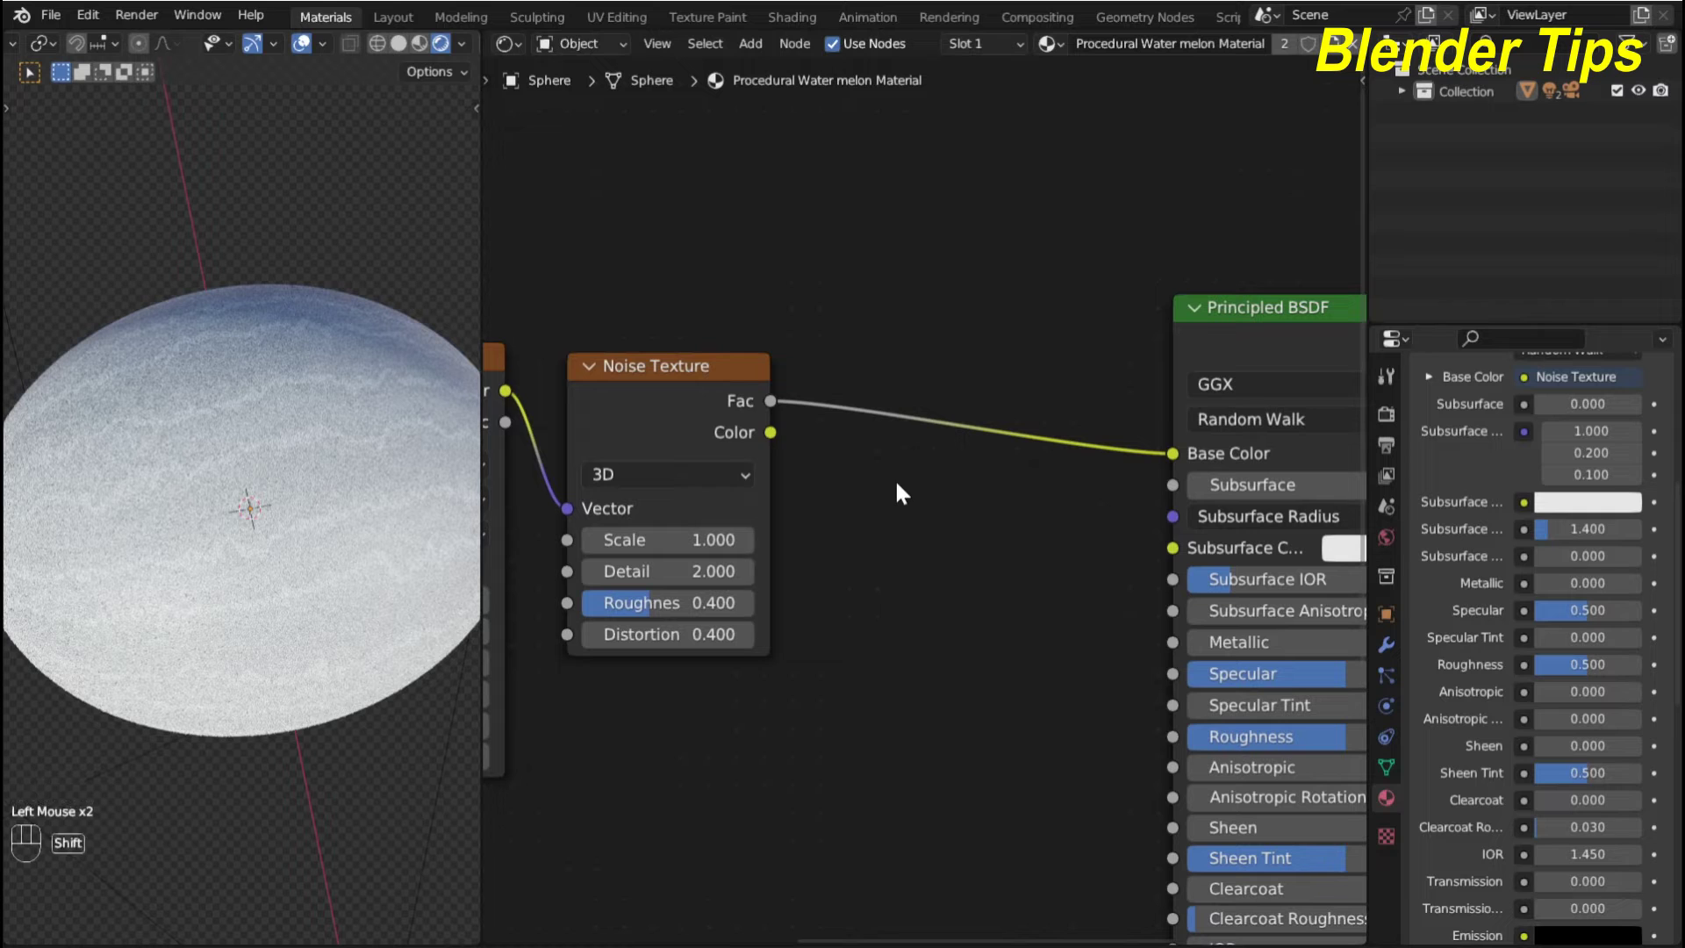
key(shift+a)
text(co)
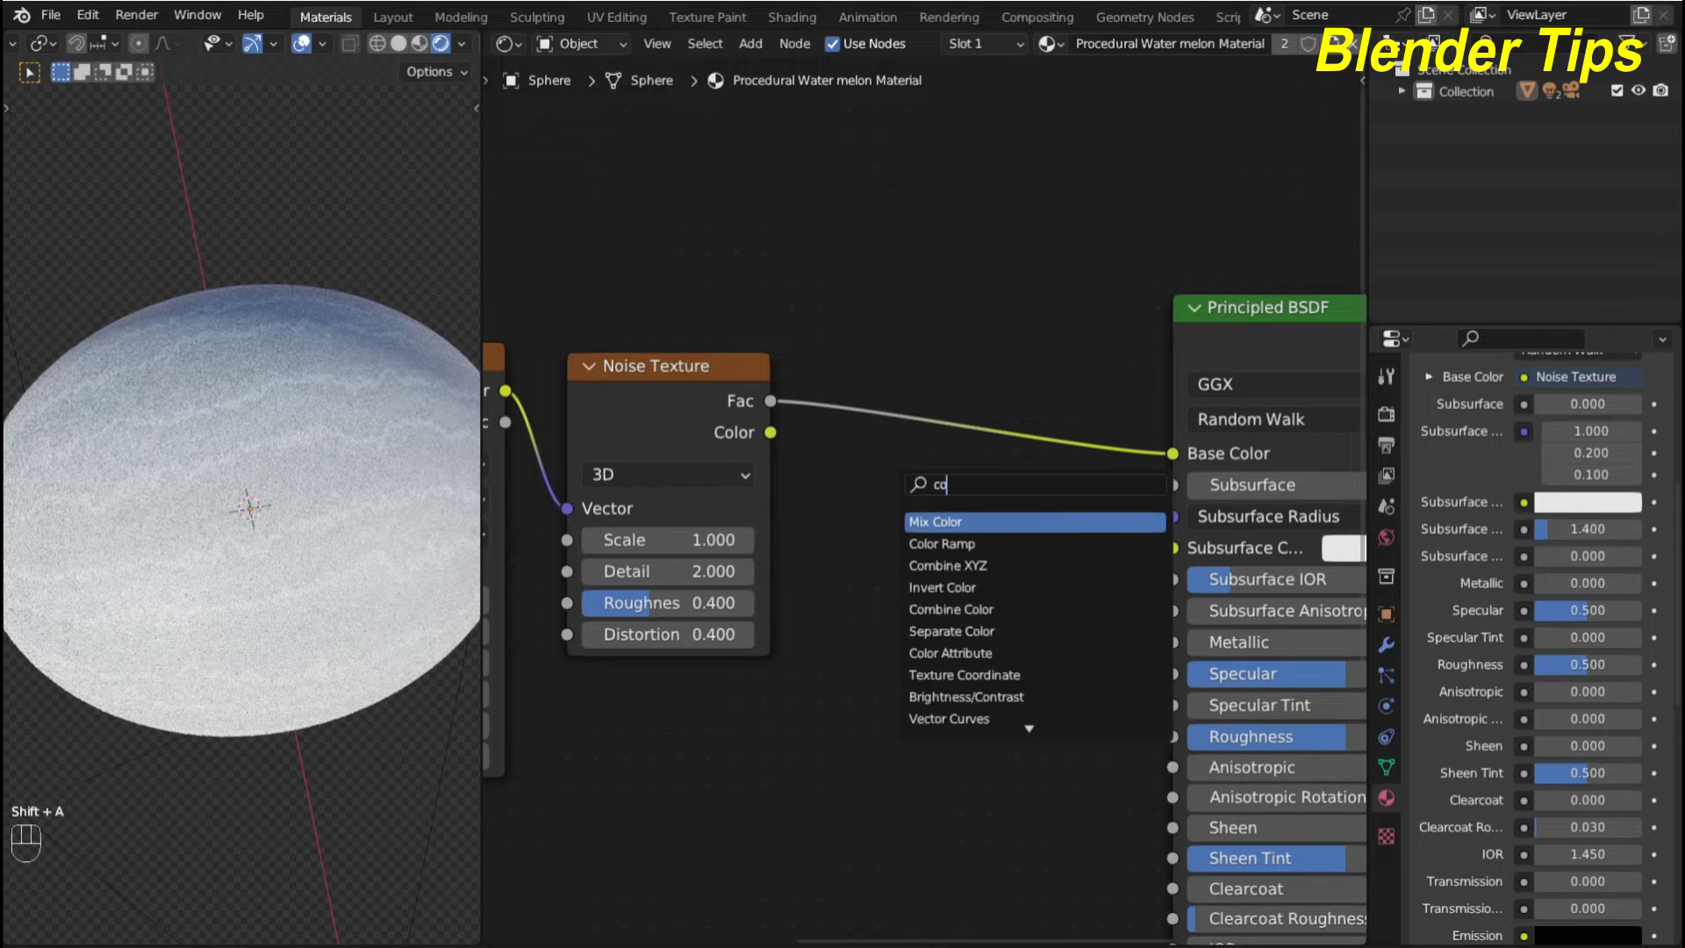
click(942, 543)
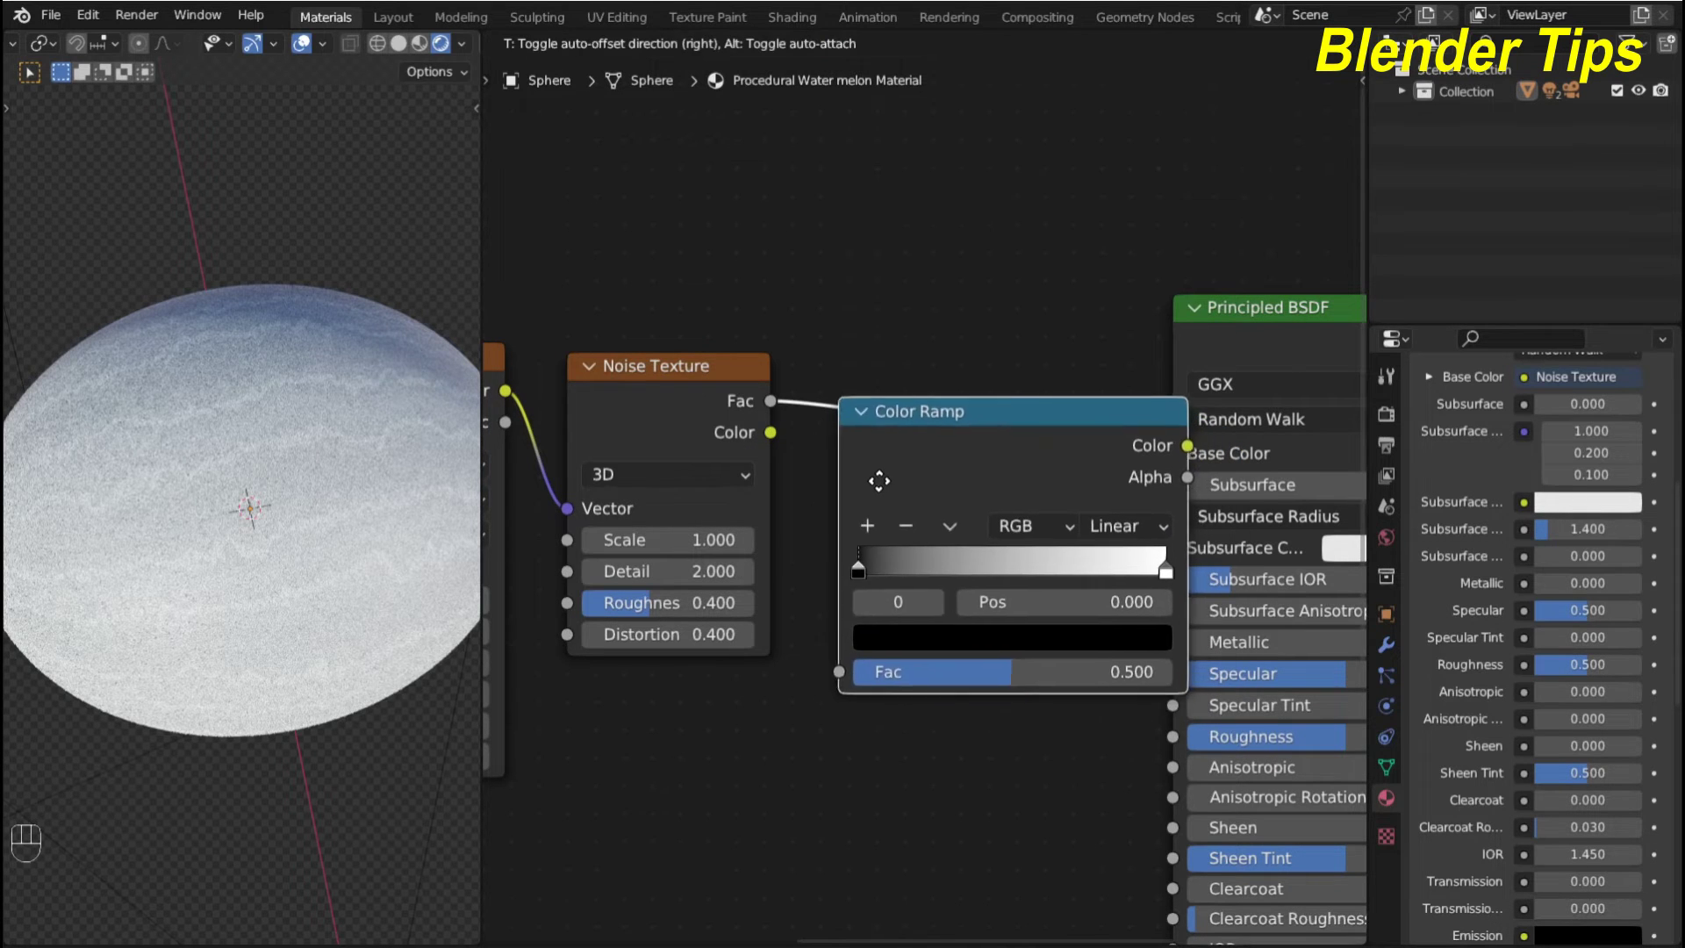
click(841, 435)
Reposition the Color Ramp's stops close together, with the white stop at 0.477 and the black stop at 0.512
scroll(841, 435, up, 2)
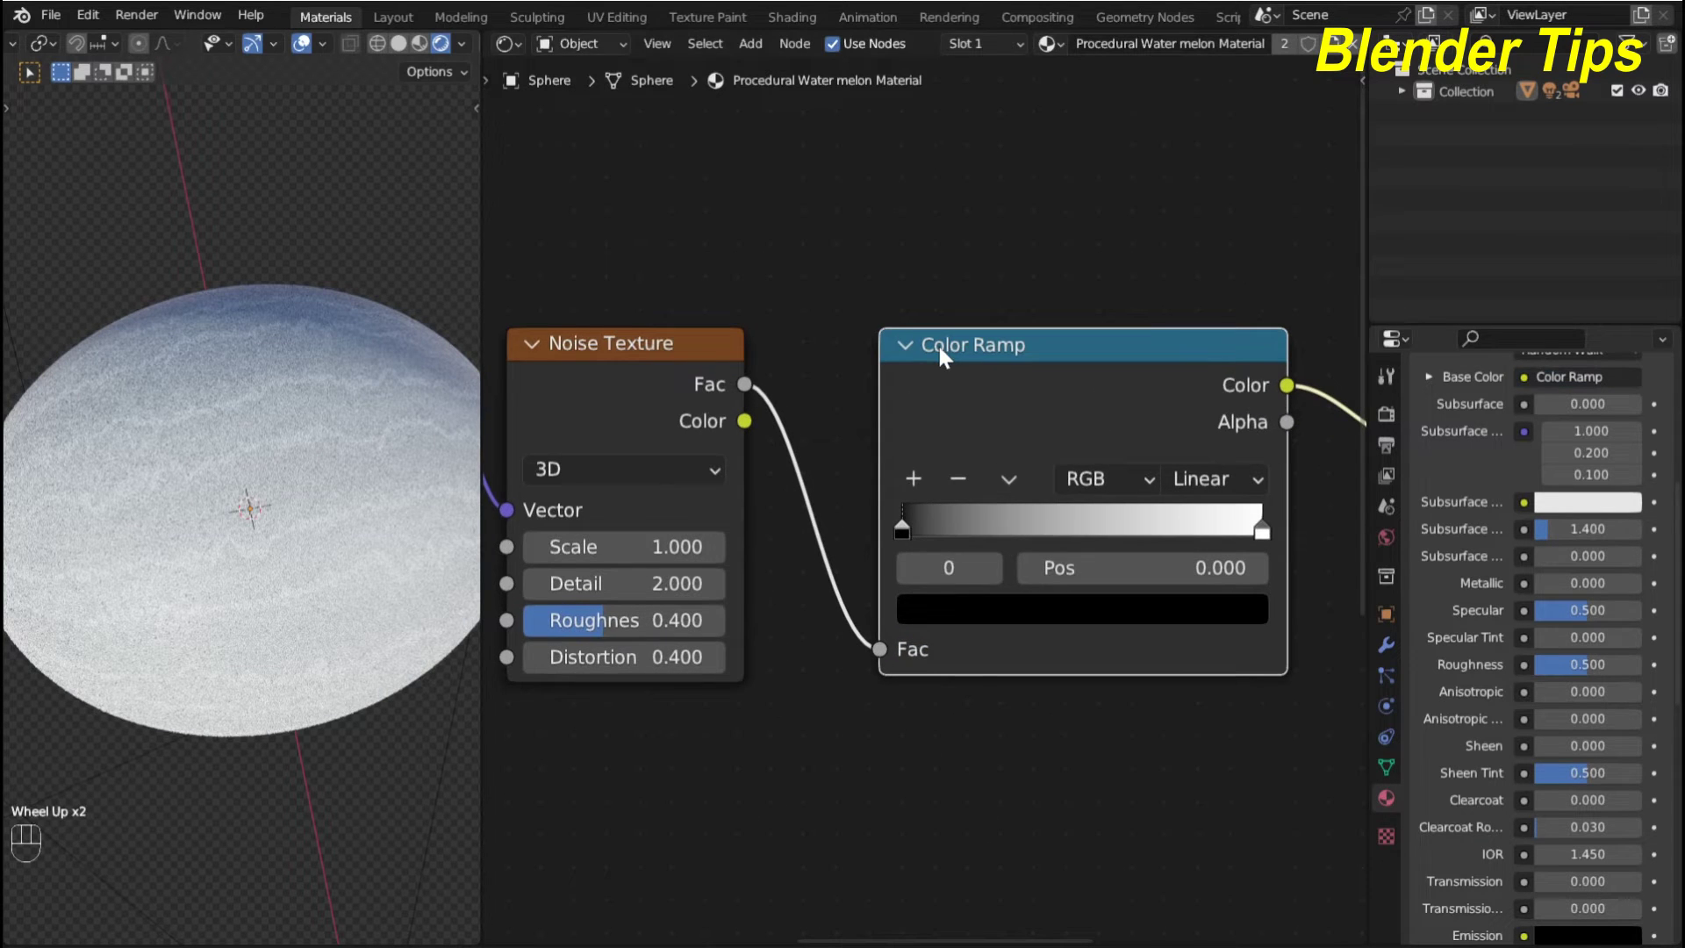
middle_drag(1003, 742, 945, 708)
scroll(944, 708, up, 2)
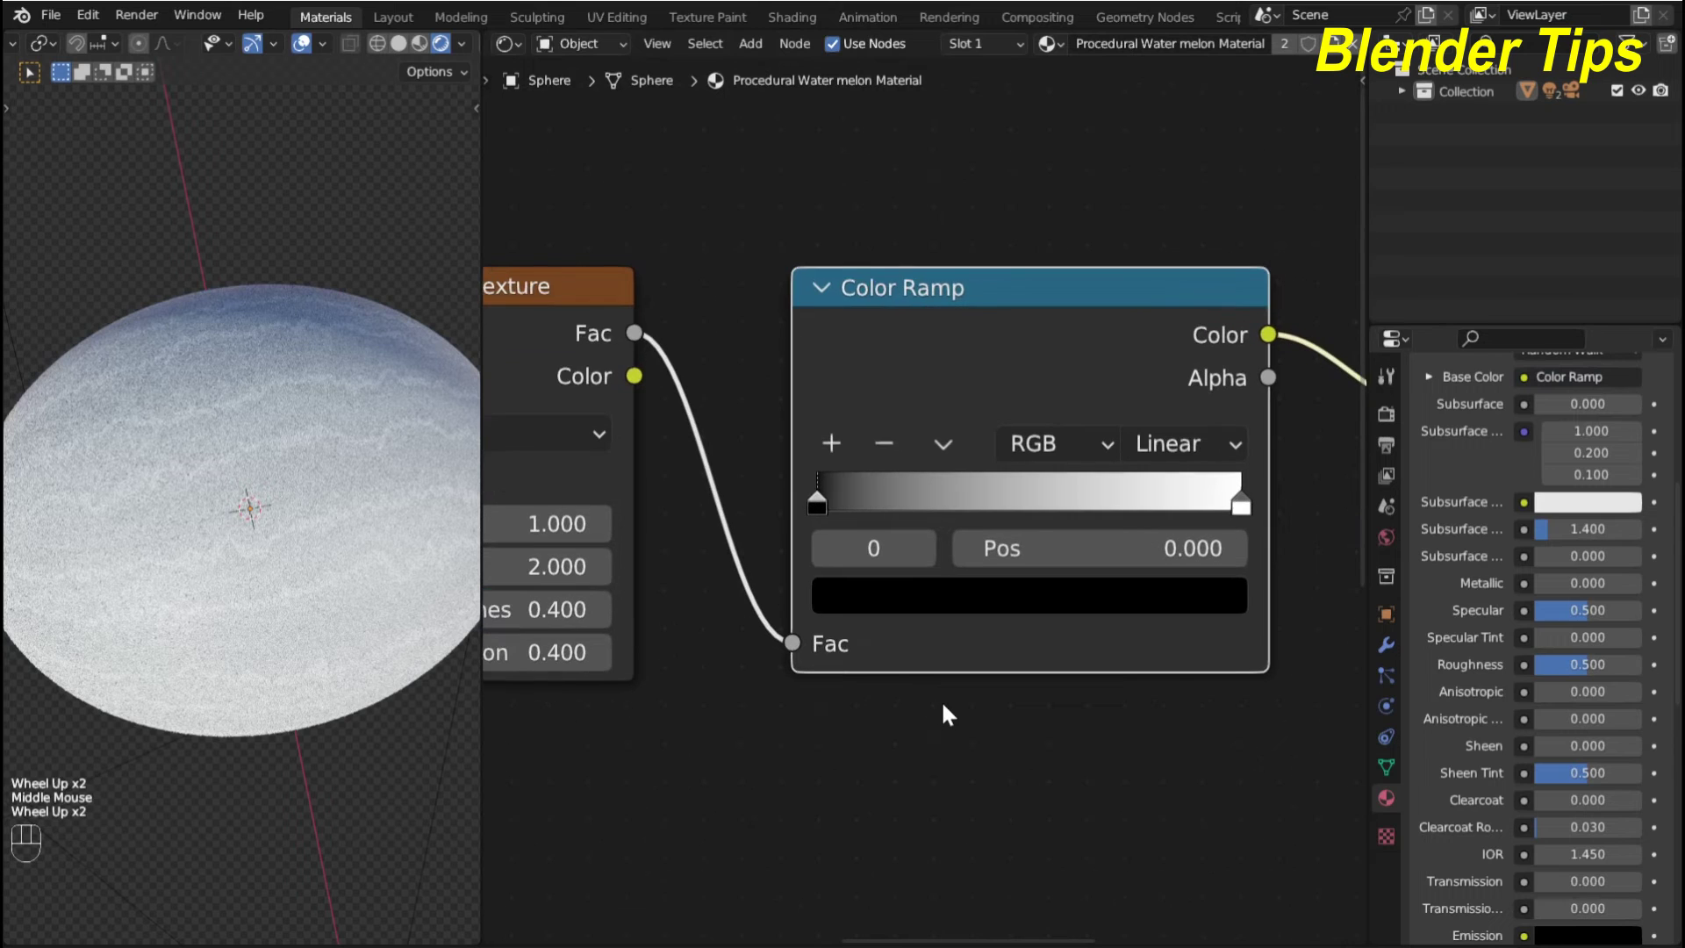
drag(818, 502, 858, 513)
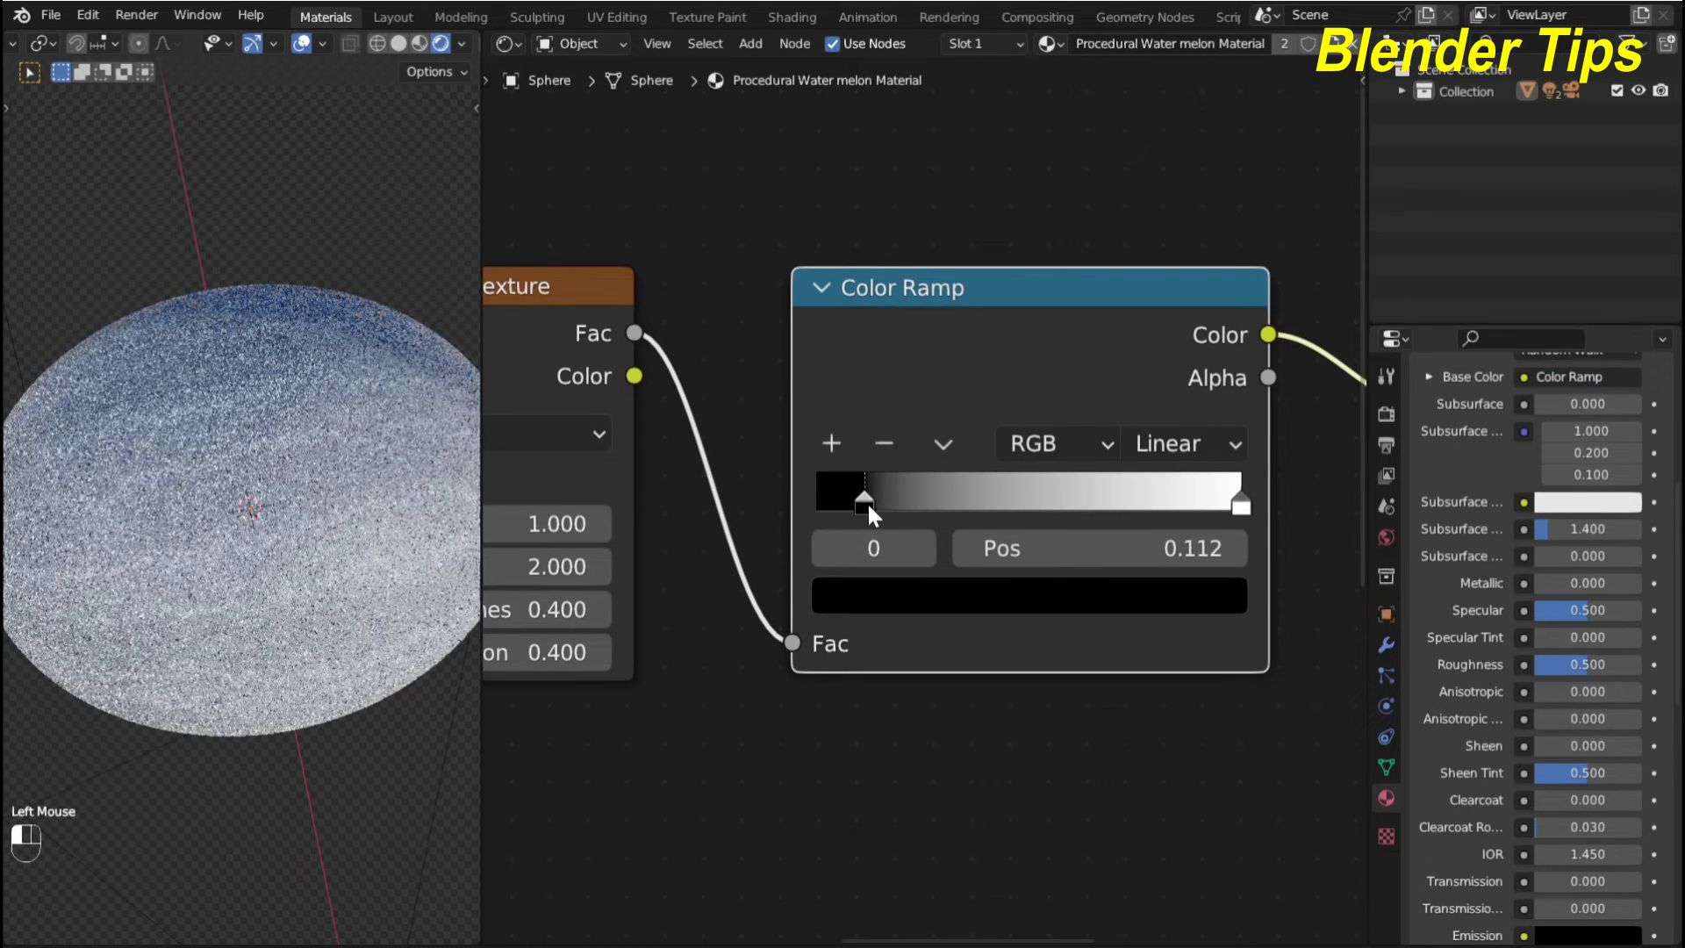
drag(1240, 505, 1068, 509)
drag(867, 507, 915, 504)
drag(939, 283, 861, 294)
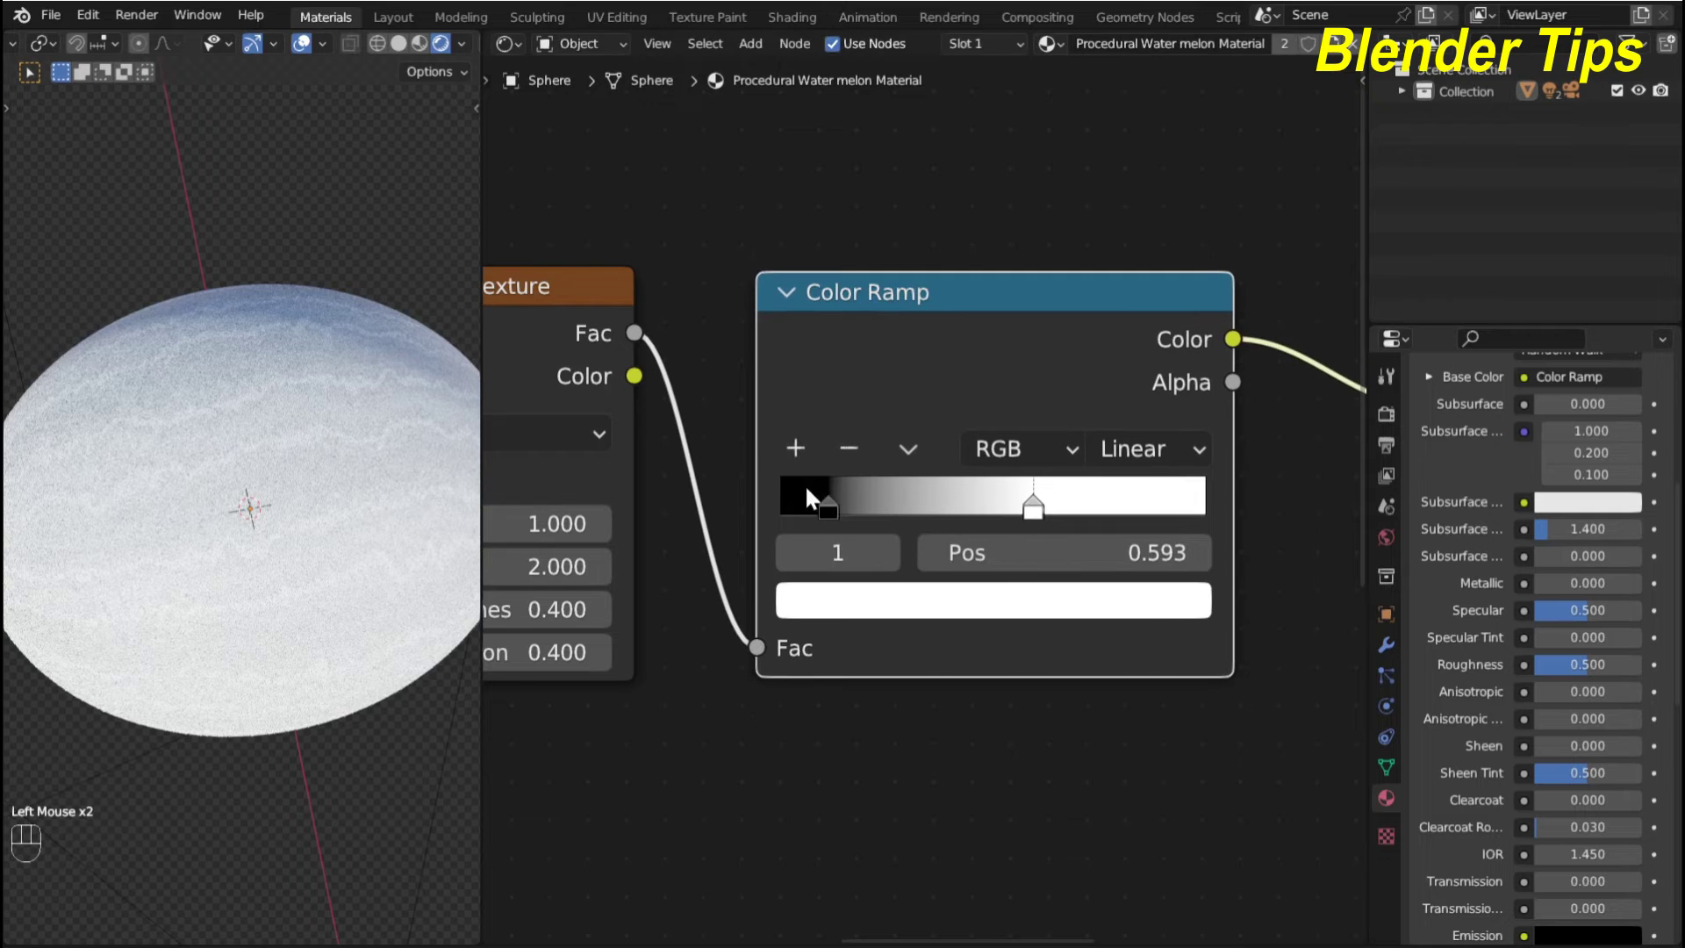
drag(834, 507, 1003, 508)
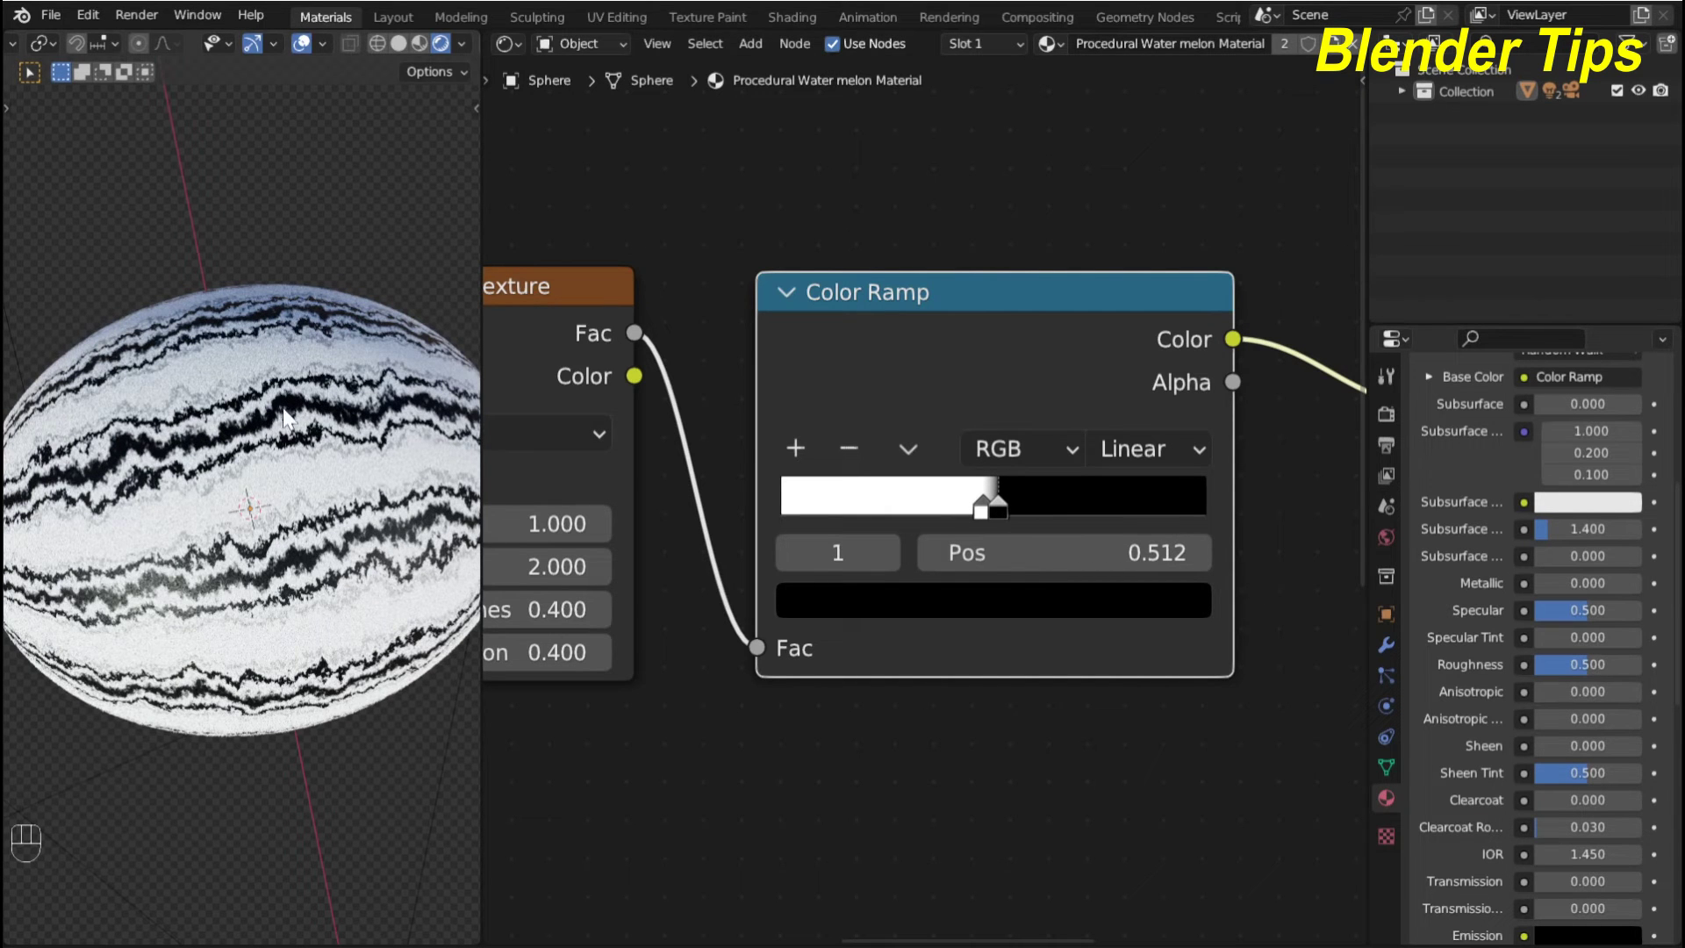
Recolor the Color Ramp's black stop dark green with Hue 0.327, Saturation 0.987 and Value 0.073
mouse_move(282, 417)
middle_down()
mouse_move(294, 502)
mouse_move(291, 438)
middle_up()
scroll(293, 502, up, 2)
scroll(295, 498, down, 2)
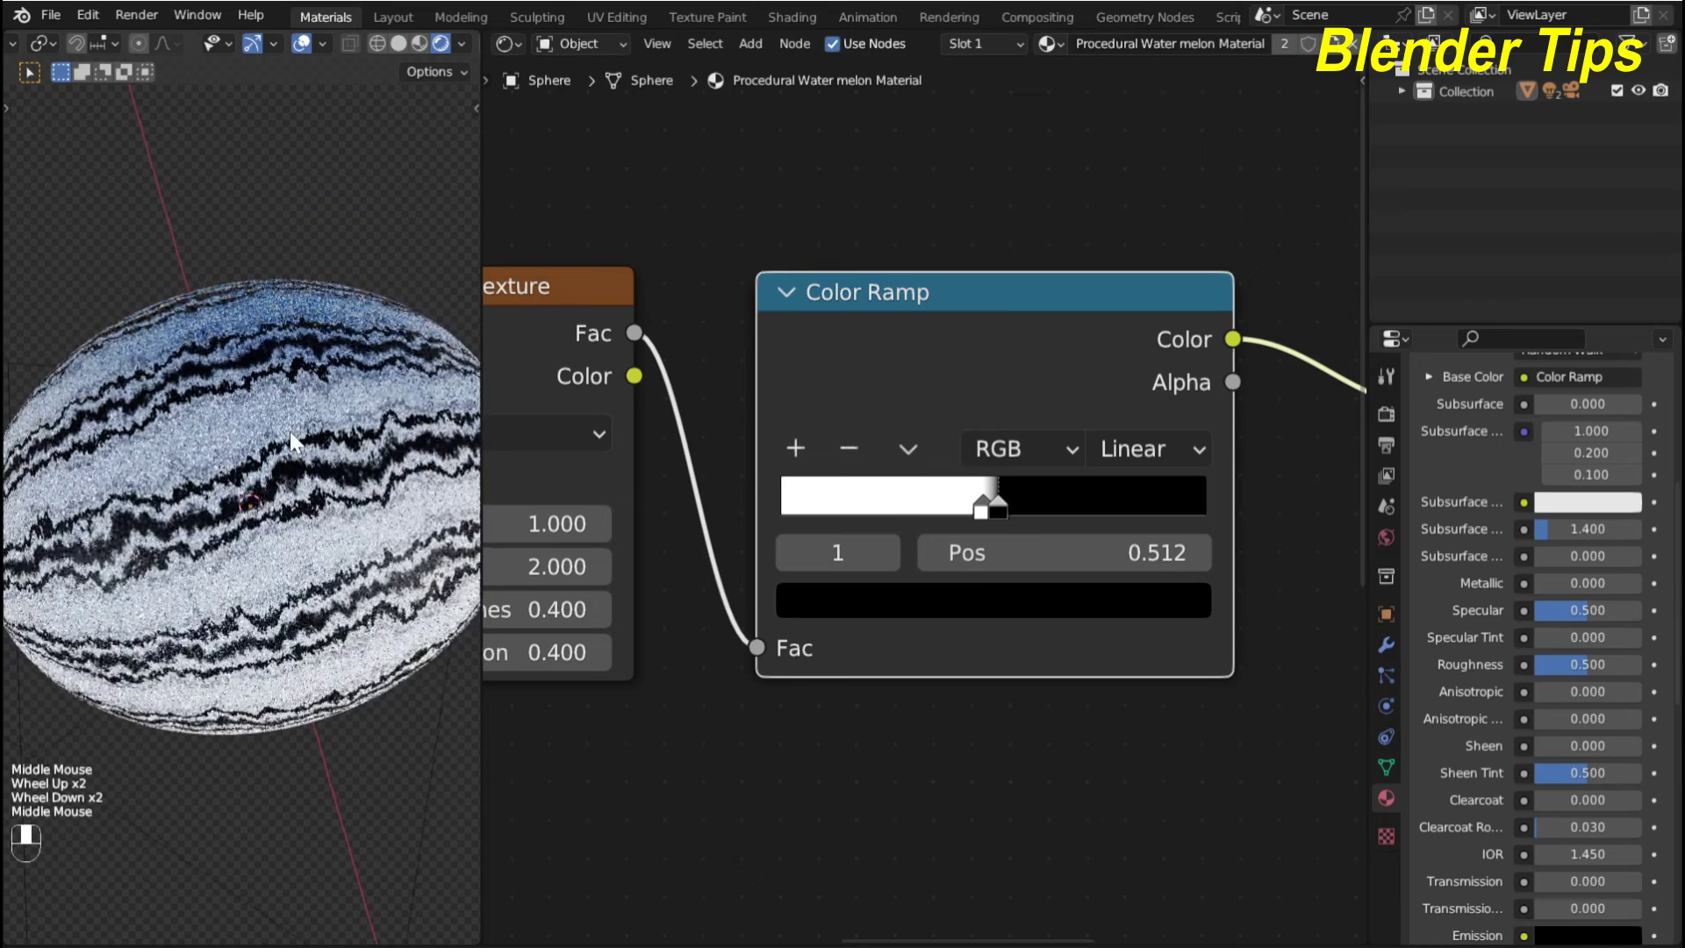
scroll(955, 283, down, 3)
middle_drag(939, 303, 892, 250)
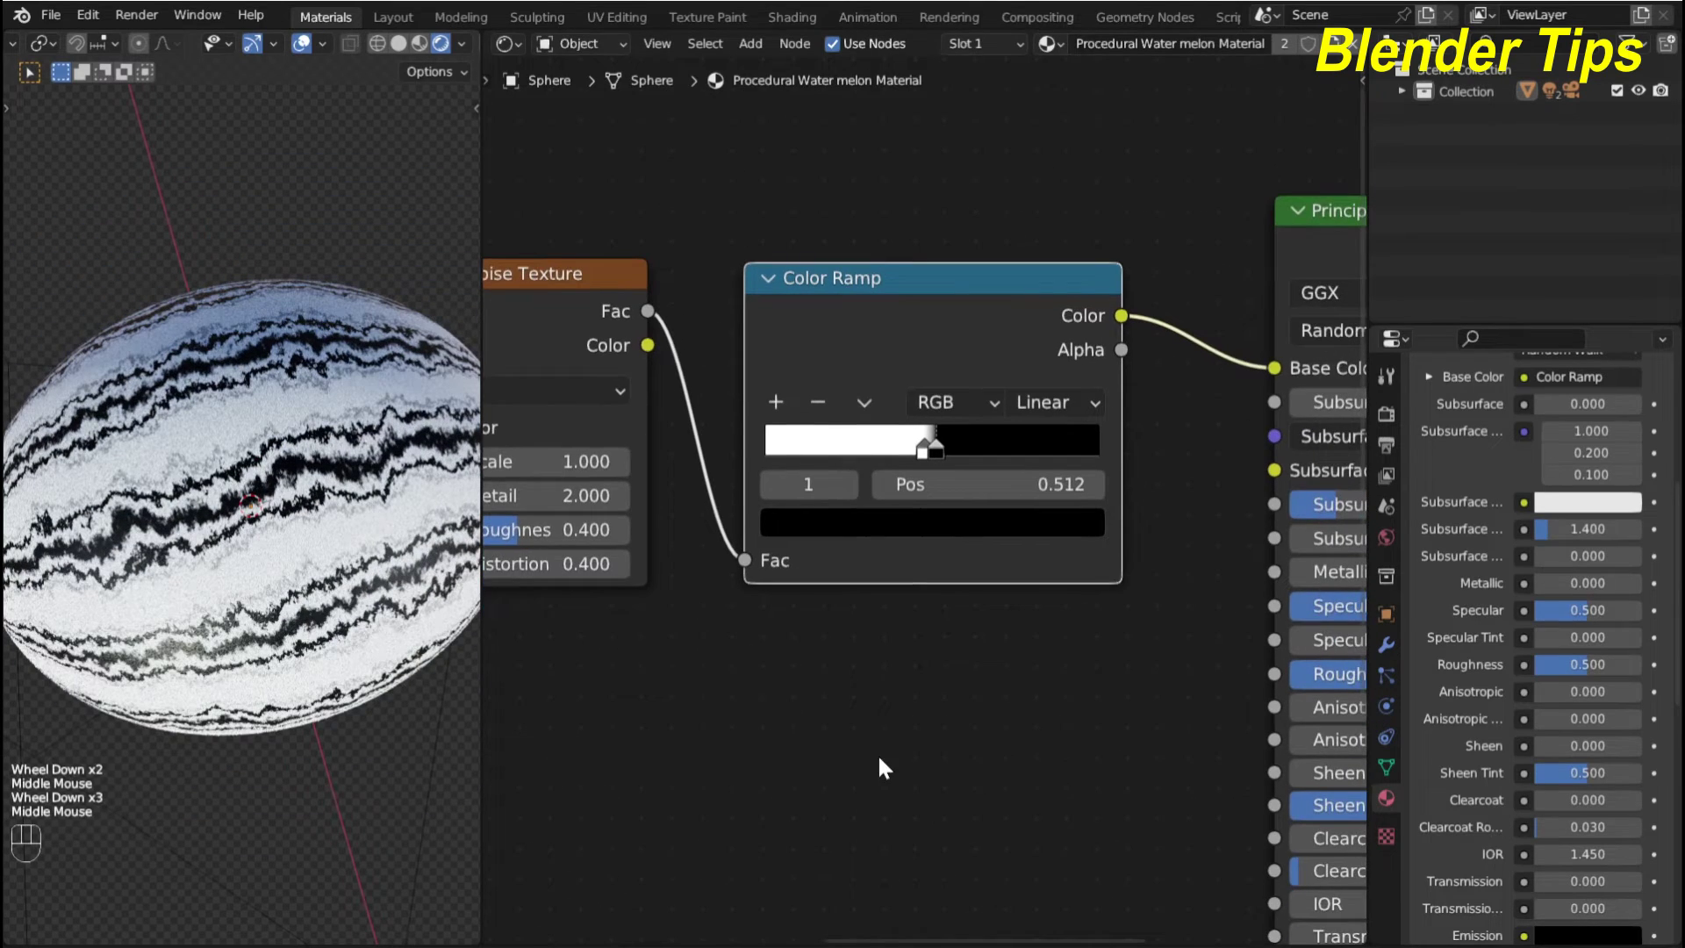
scroll(877, 707, up, 2)
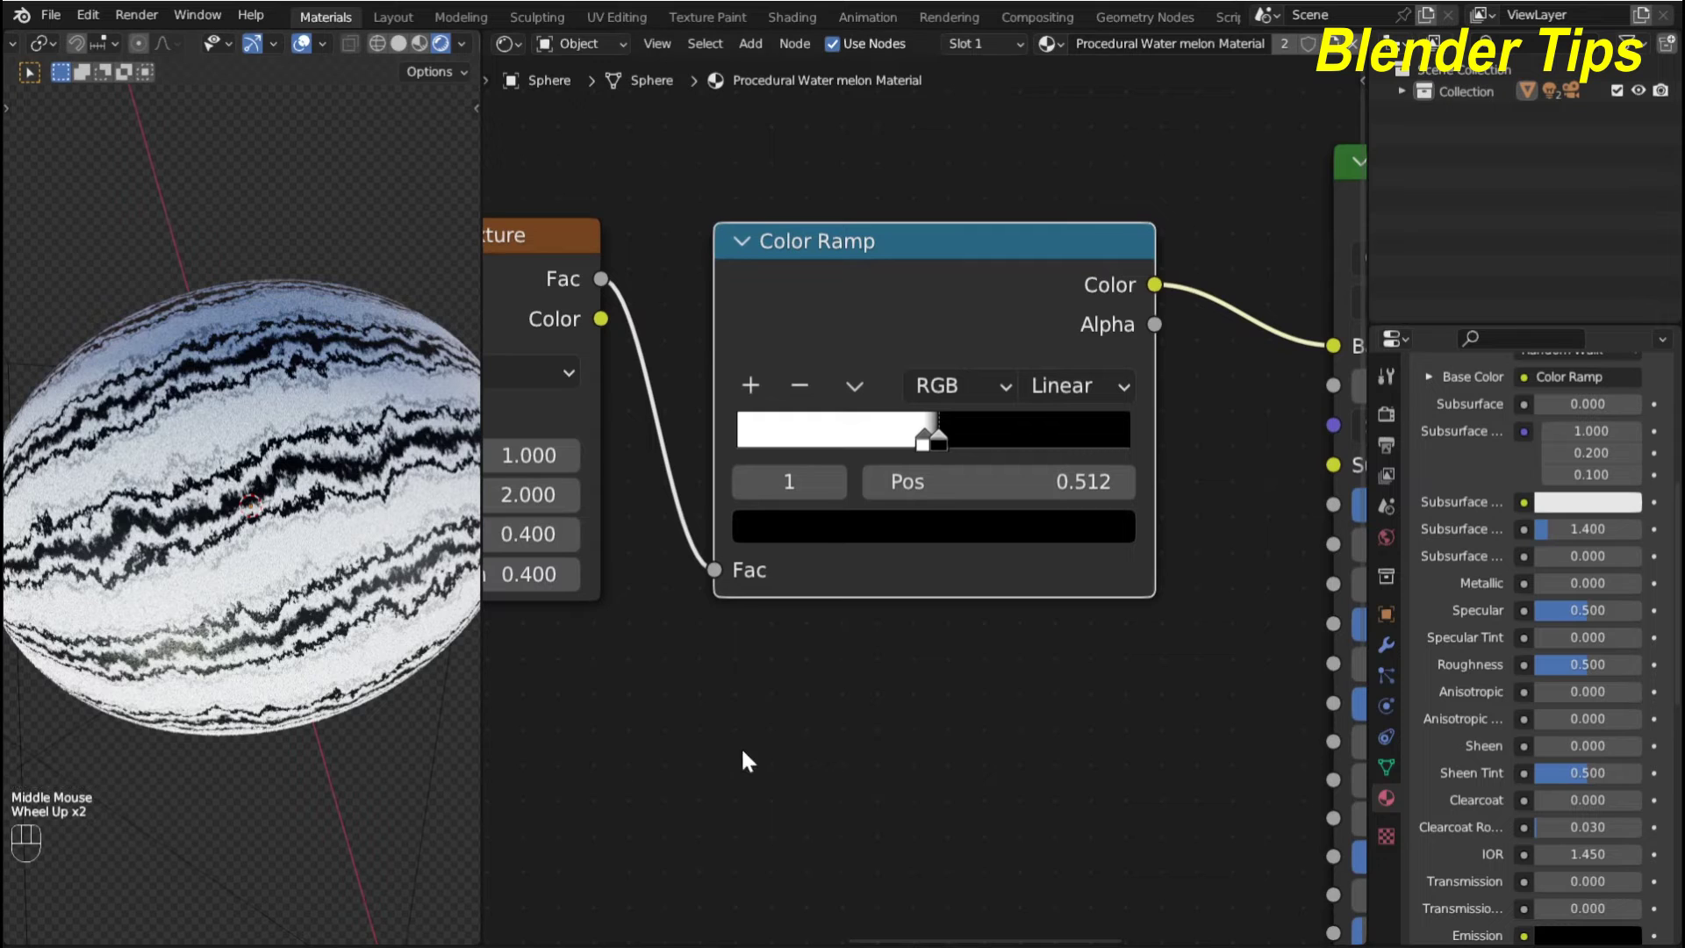
scroll(825, 676, up, 2)
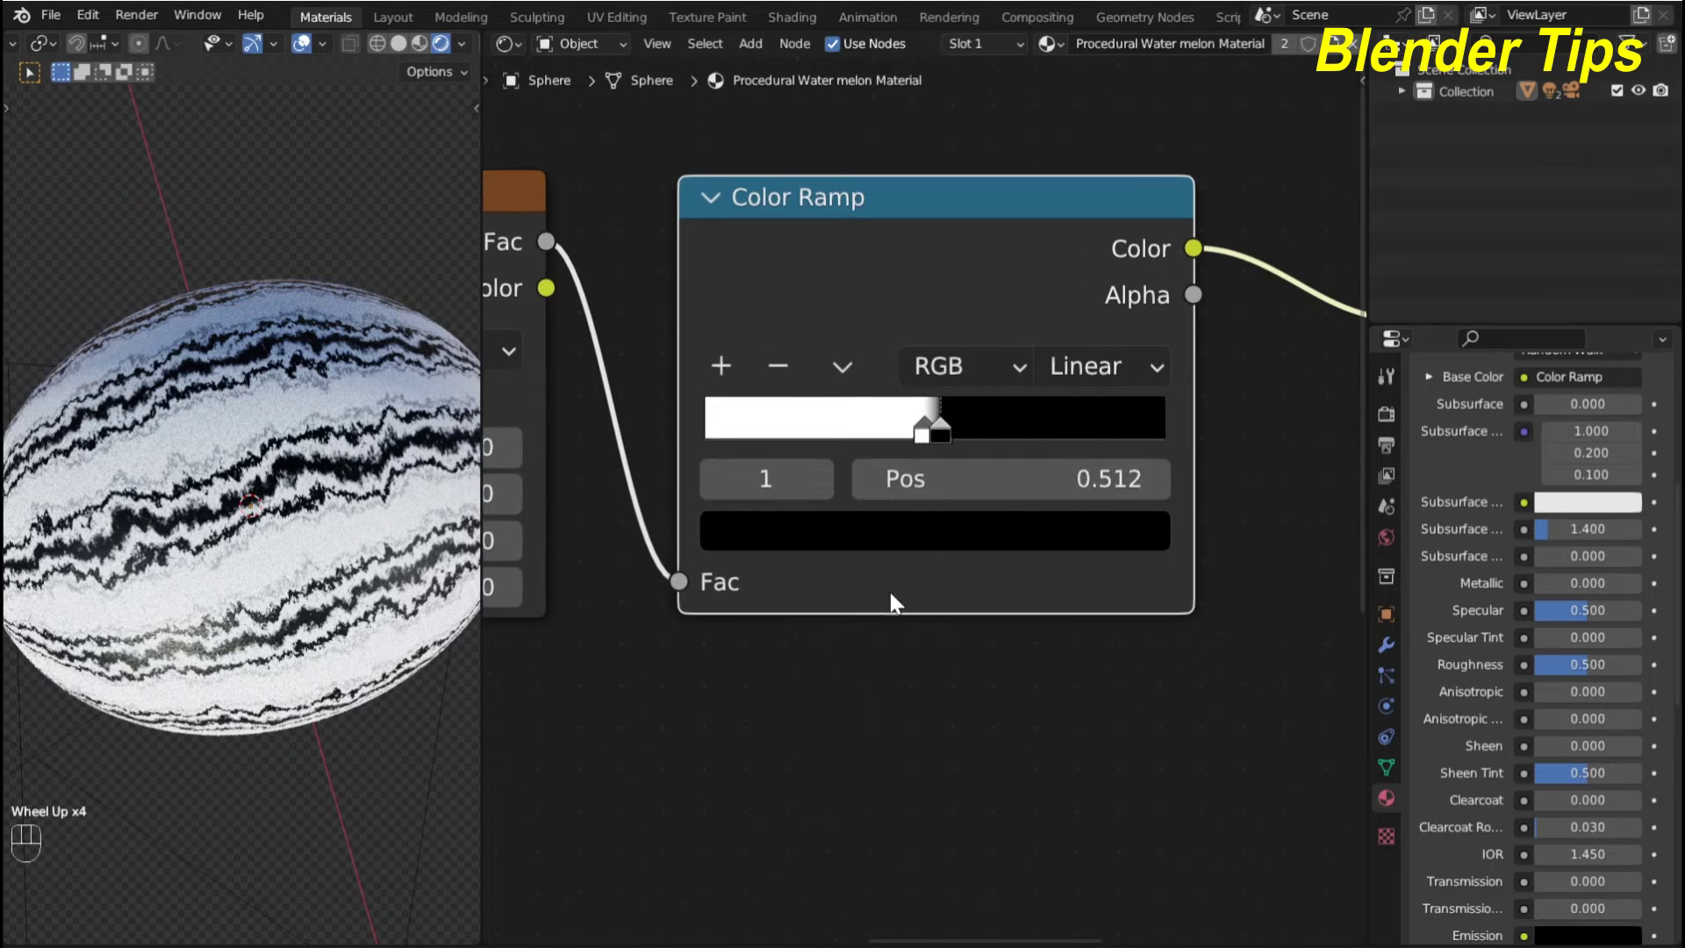
click(947, 436)
click(935, 539)
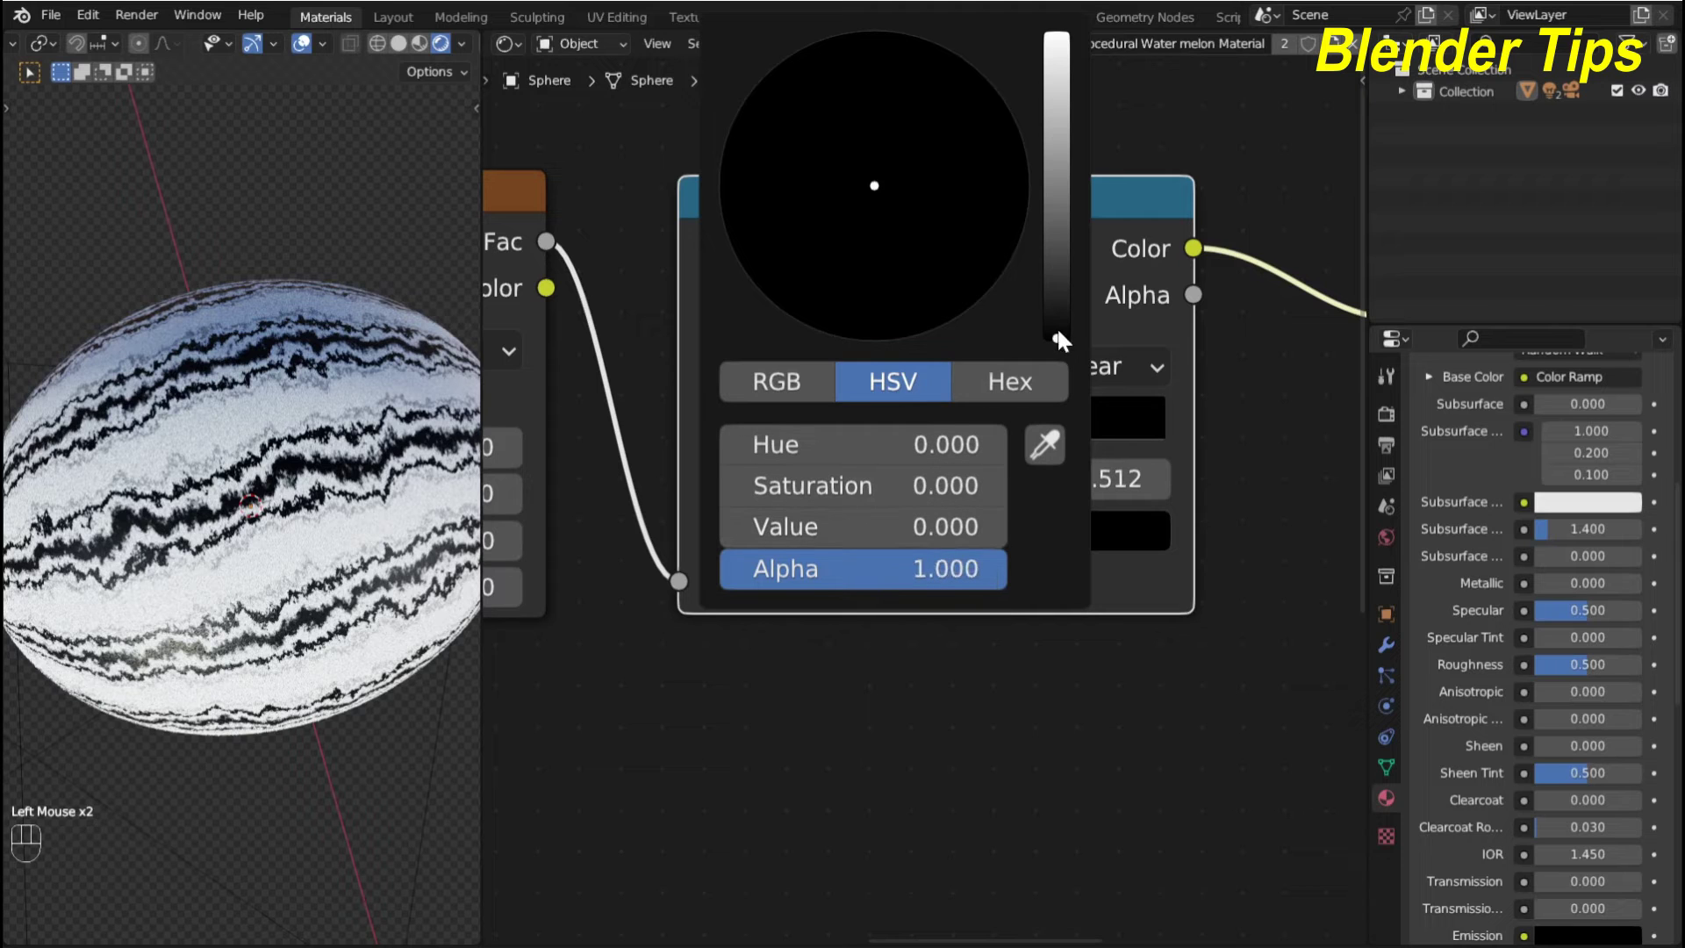
drag(1057, 327, 1061, 235)
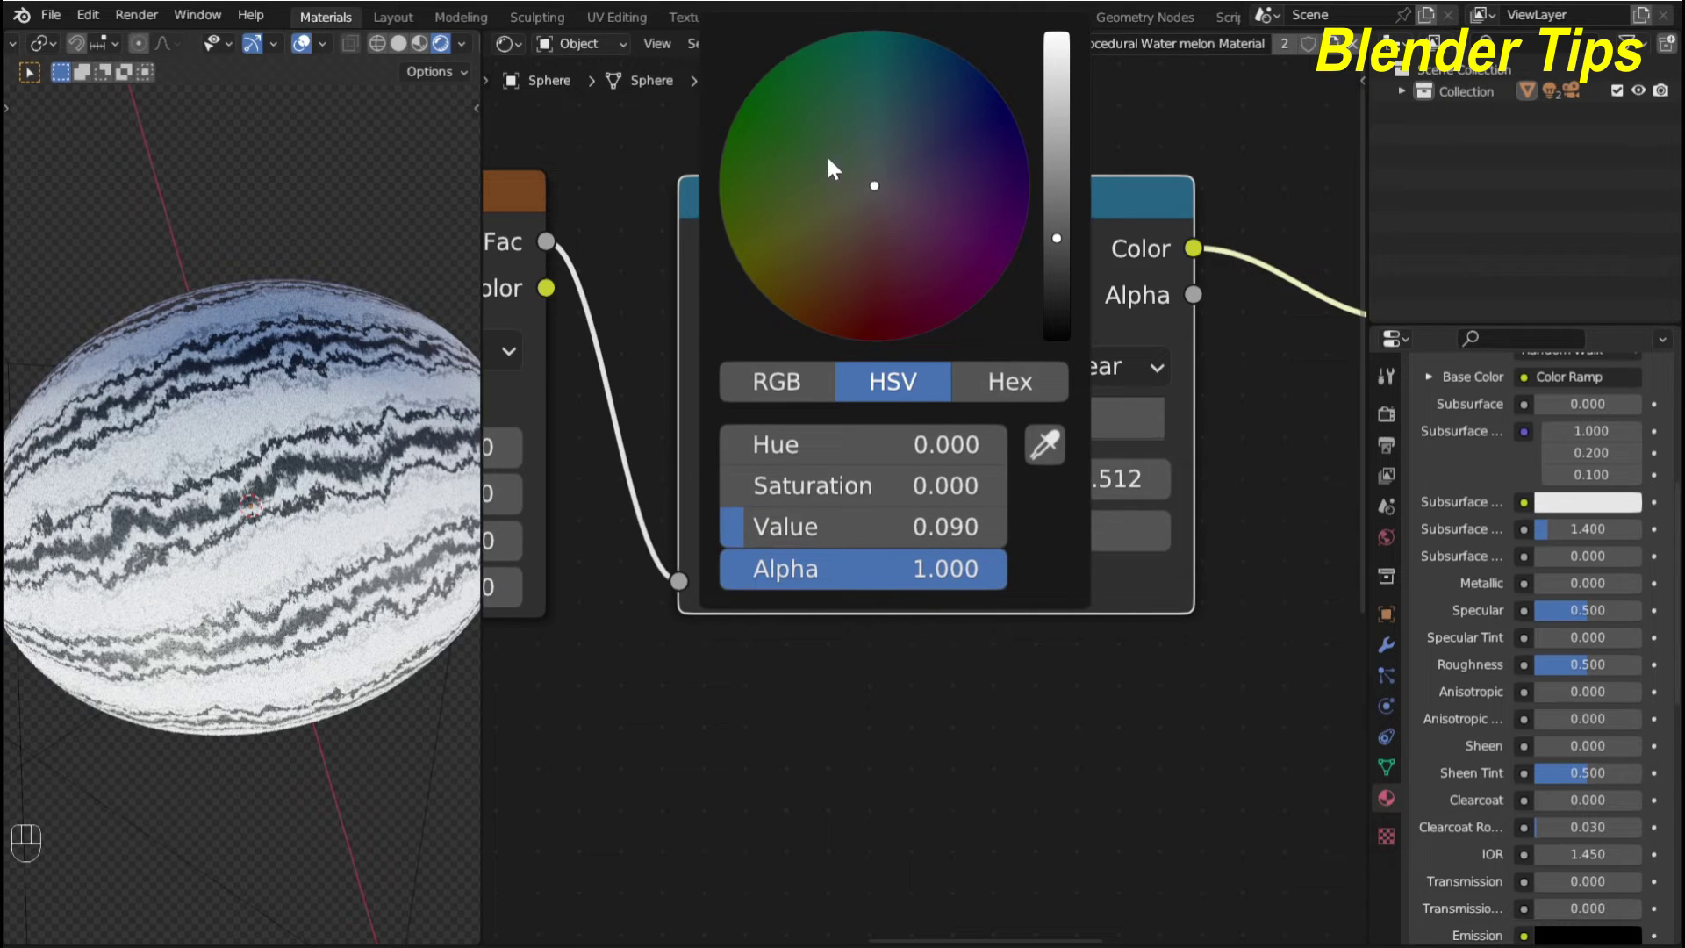
click(738, 131)
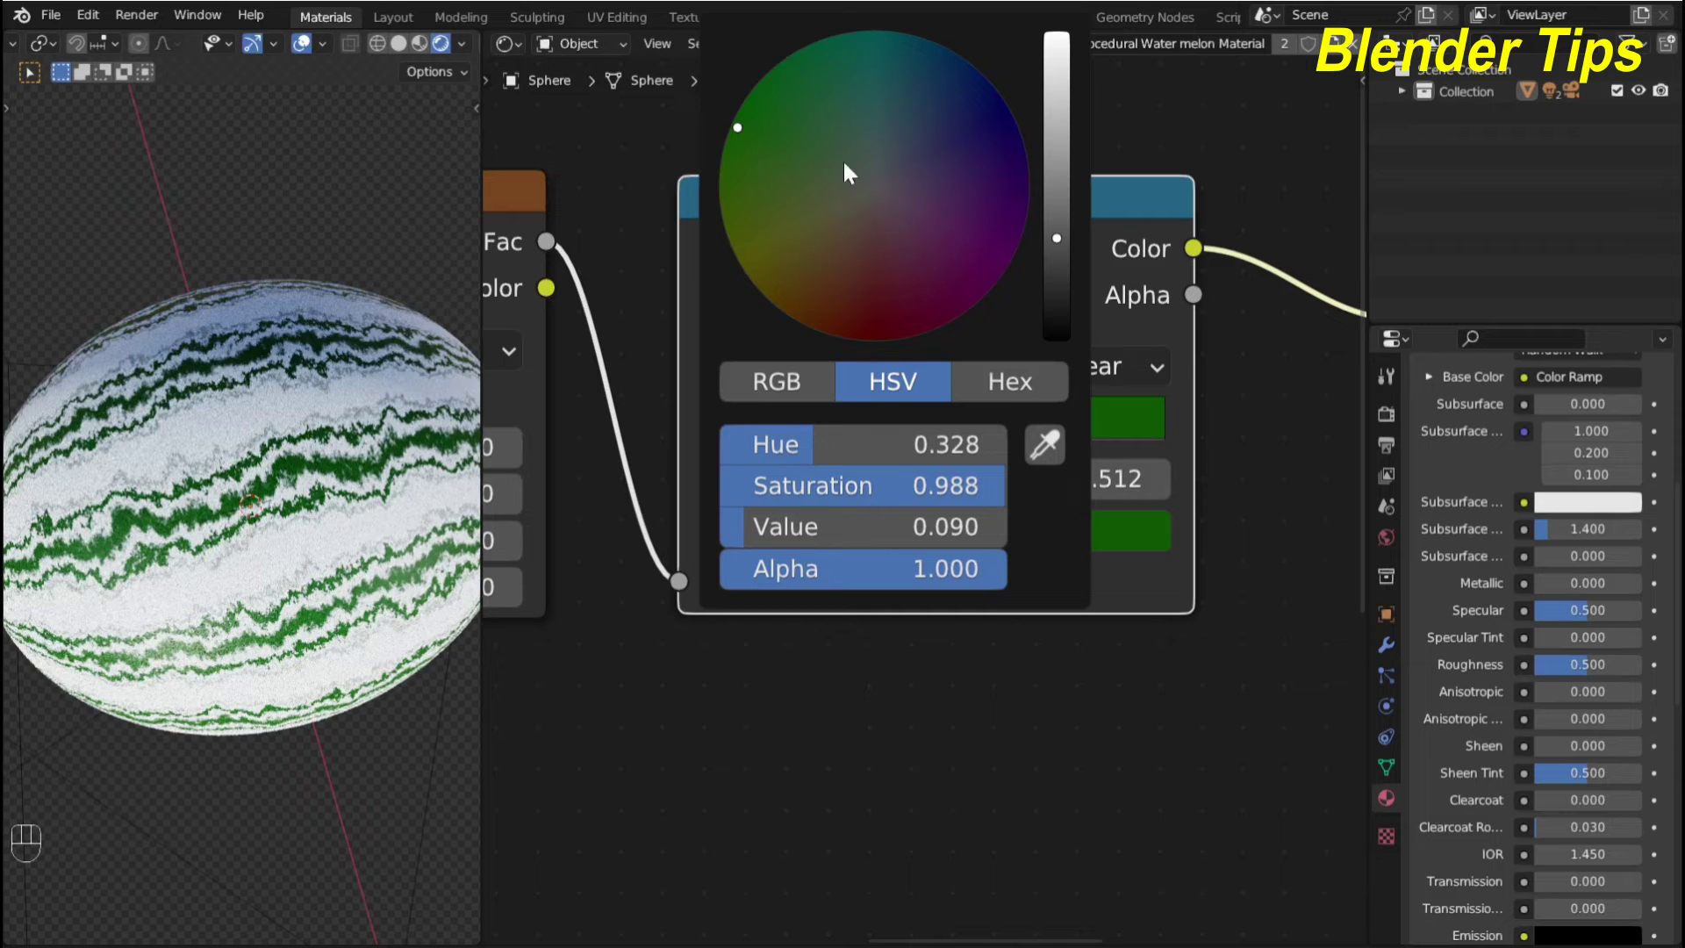
drag(1057, 239, 1057, 247)
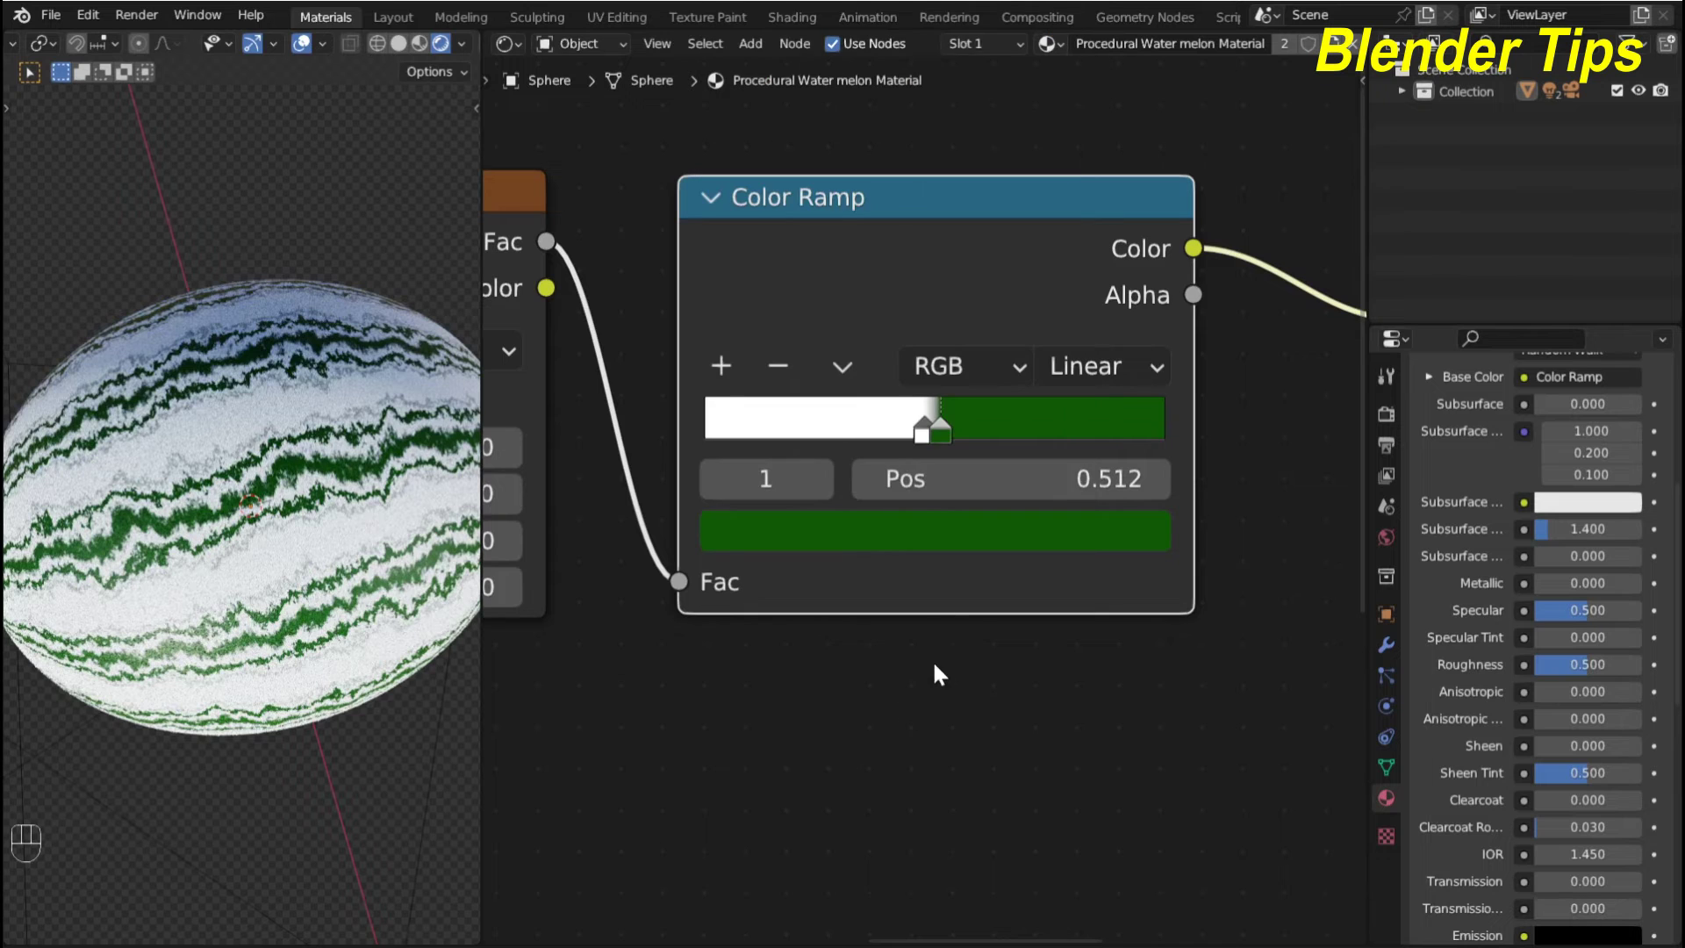
Recolor the Color Ramp's white stop a bright saturated green and switch the viewport to the camera view
click(924, 428)
click(930, 530)
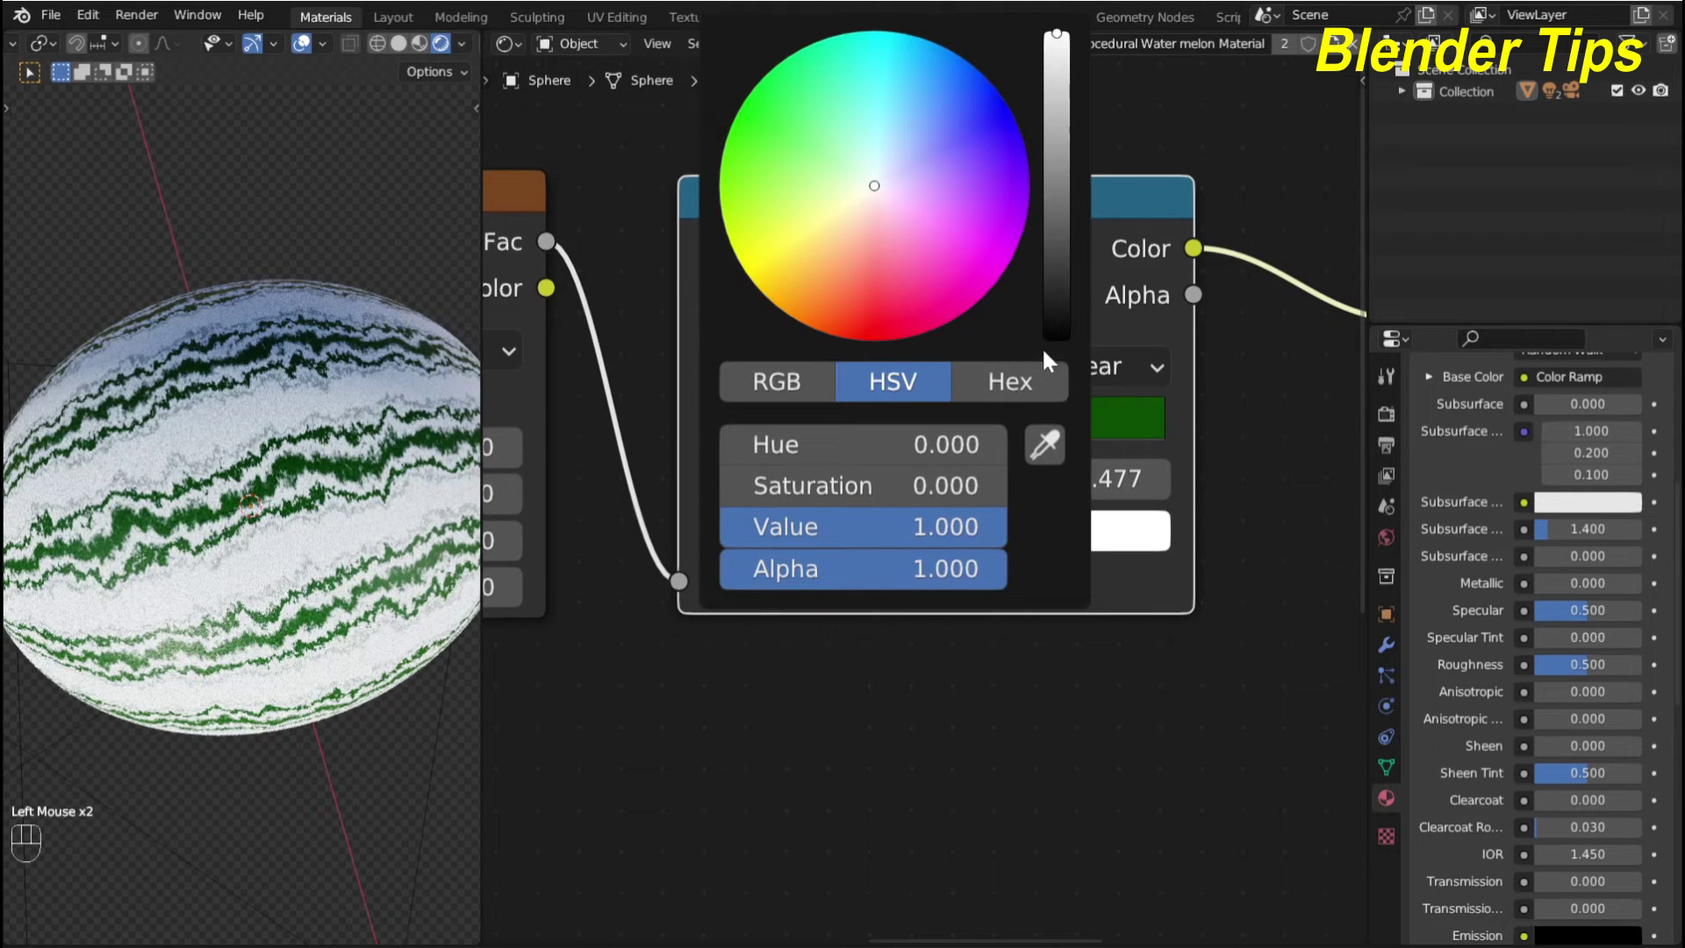
click(740, 116)
drag(1051, 37, 1057, 172)
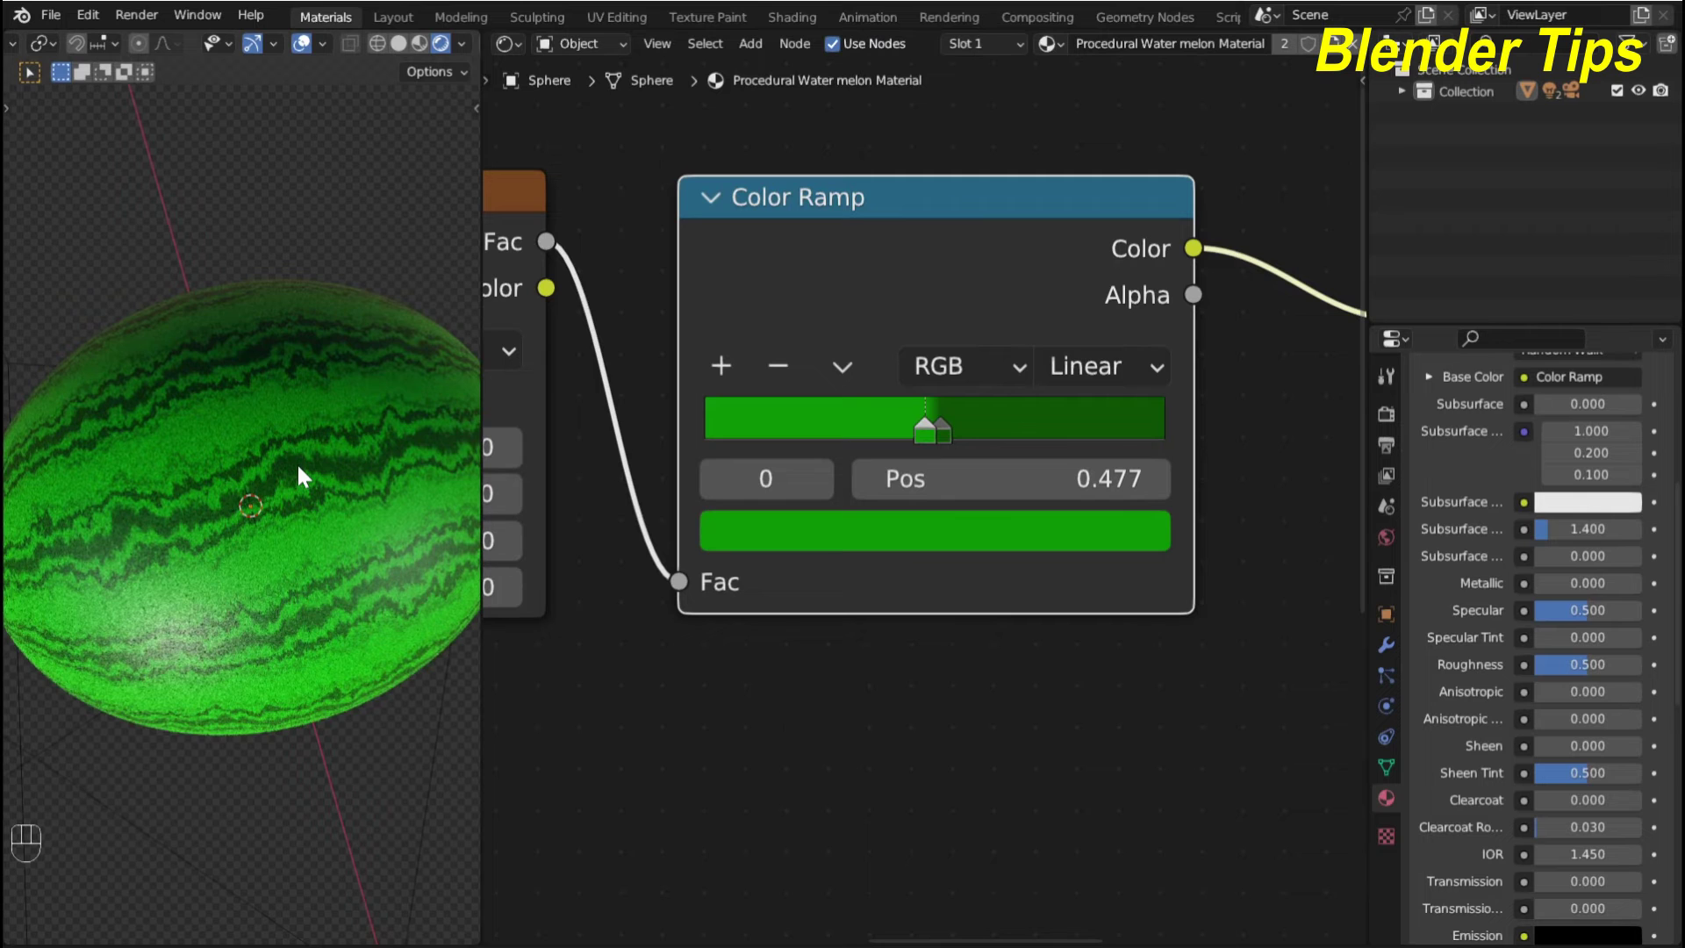
key(KP_0)
scroll(296, 462, up, 2)
scroll(342, 417, down, 1)
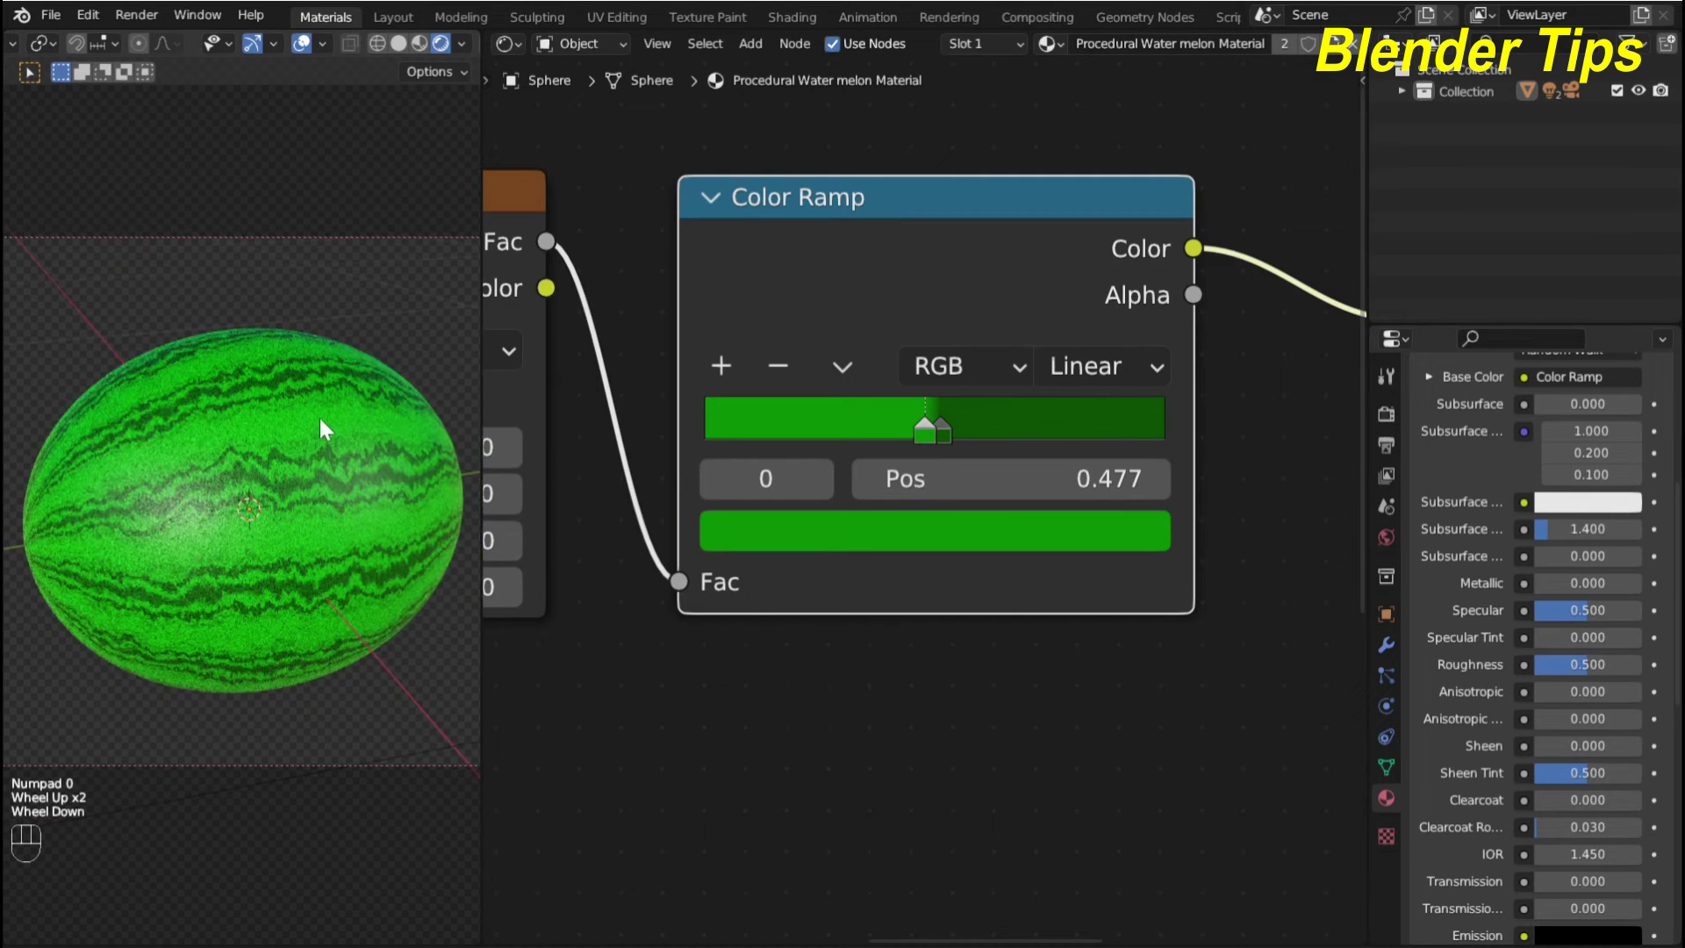
Add a third stop to the Color Ramp at 0.495 and move the bright green stop to 0.351
scroll(942, 339, up, 3)
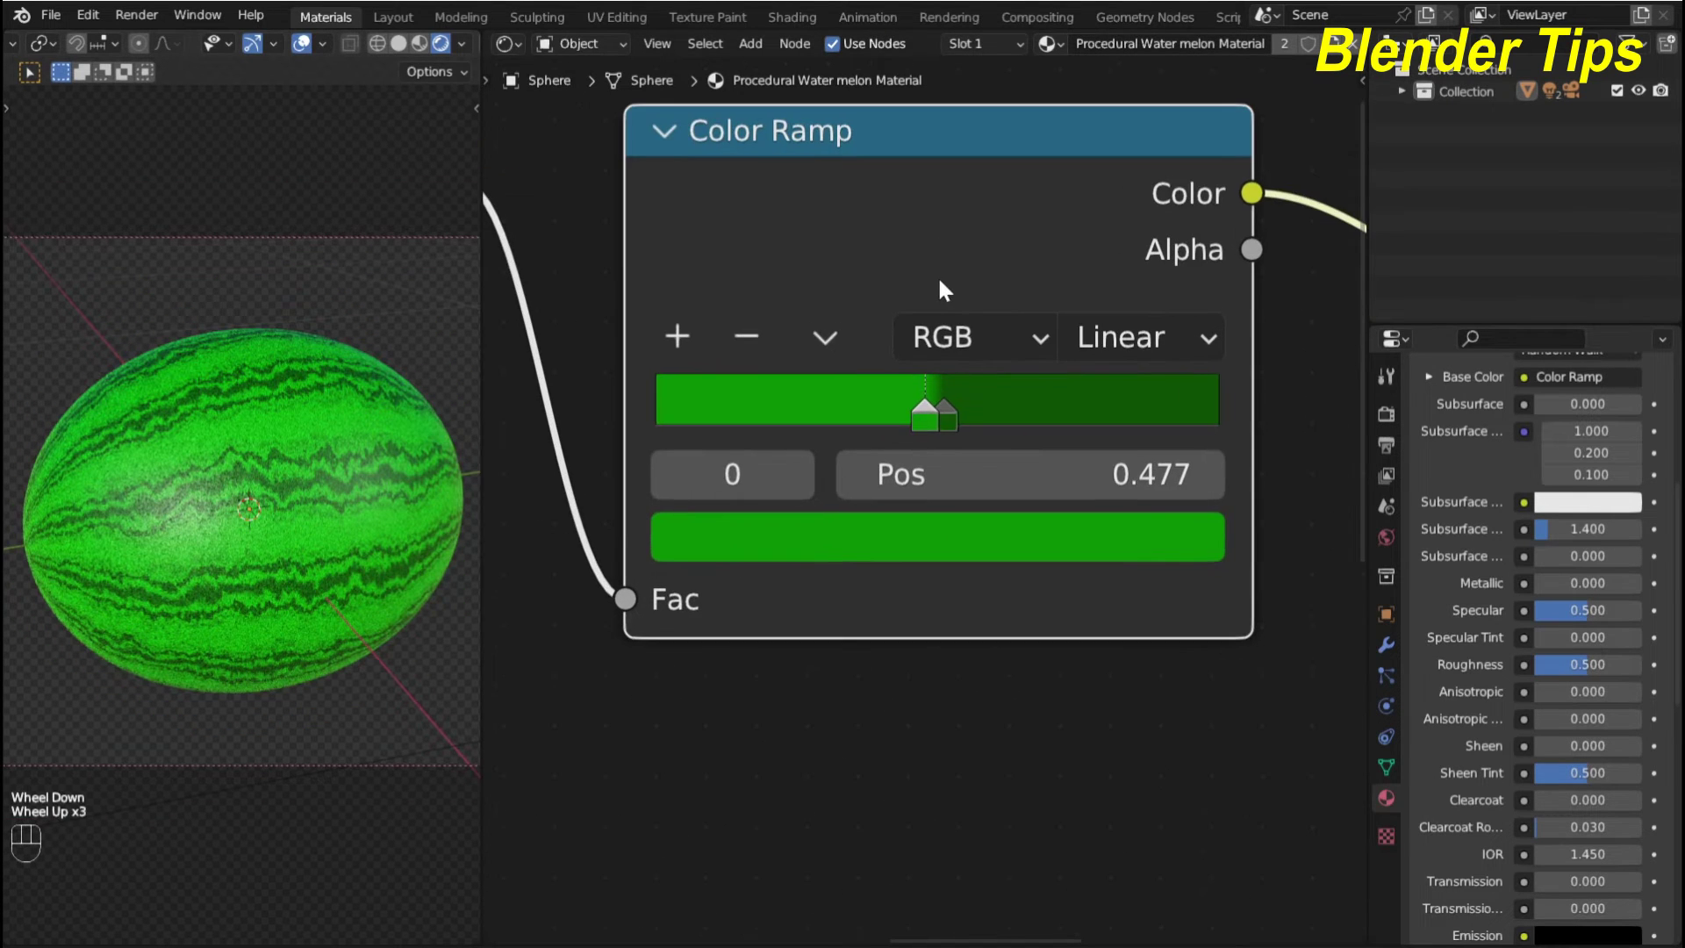
click(677, 336)
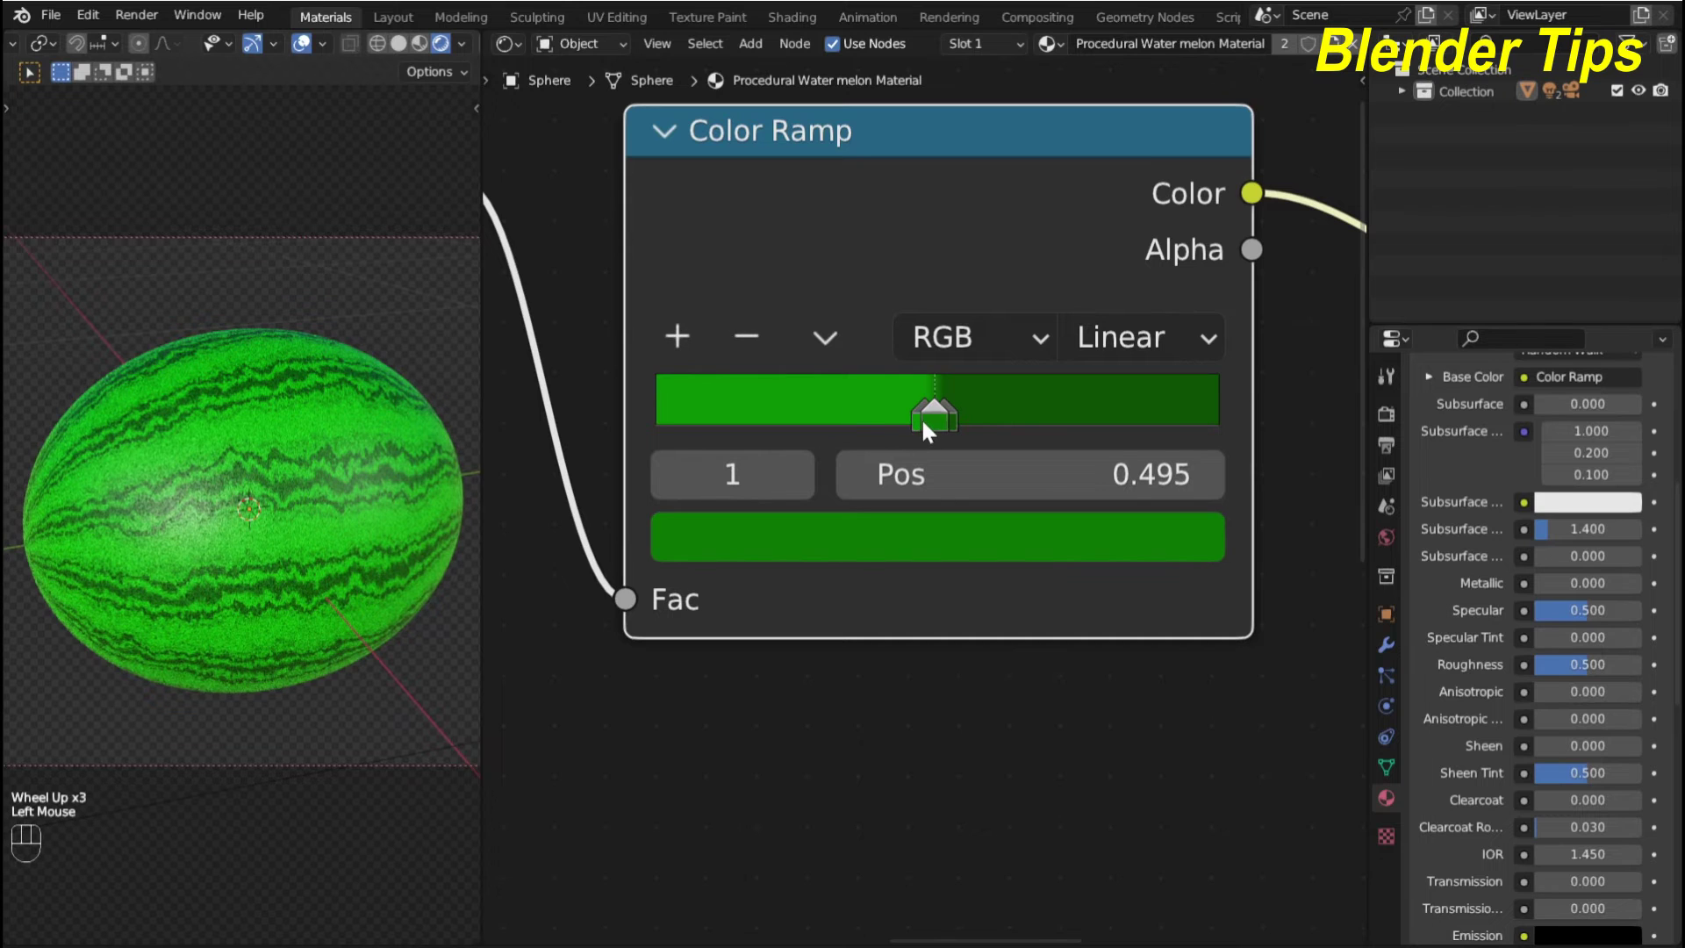
drag(924, 423, 853, 425)
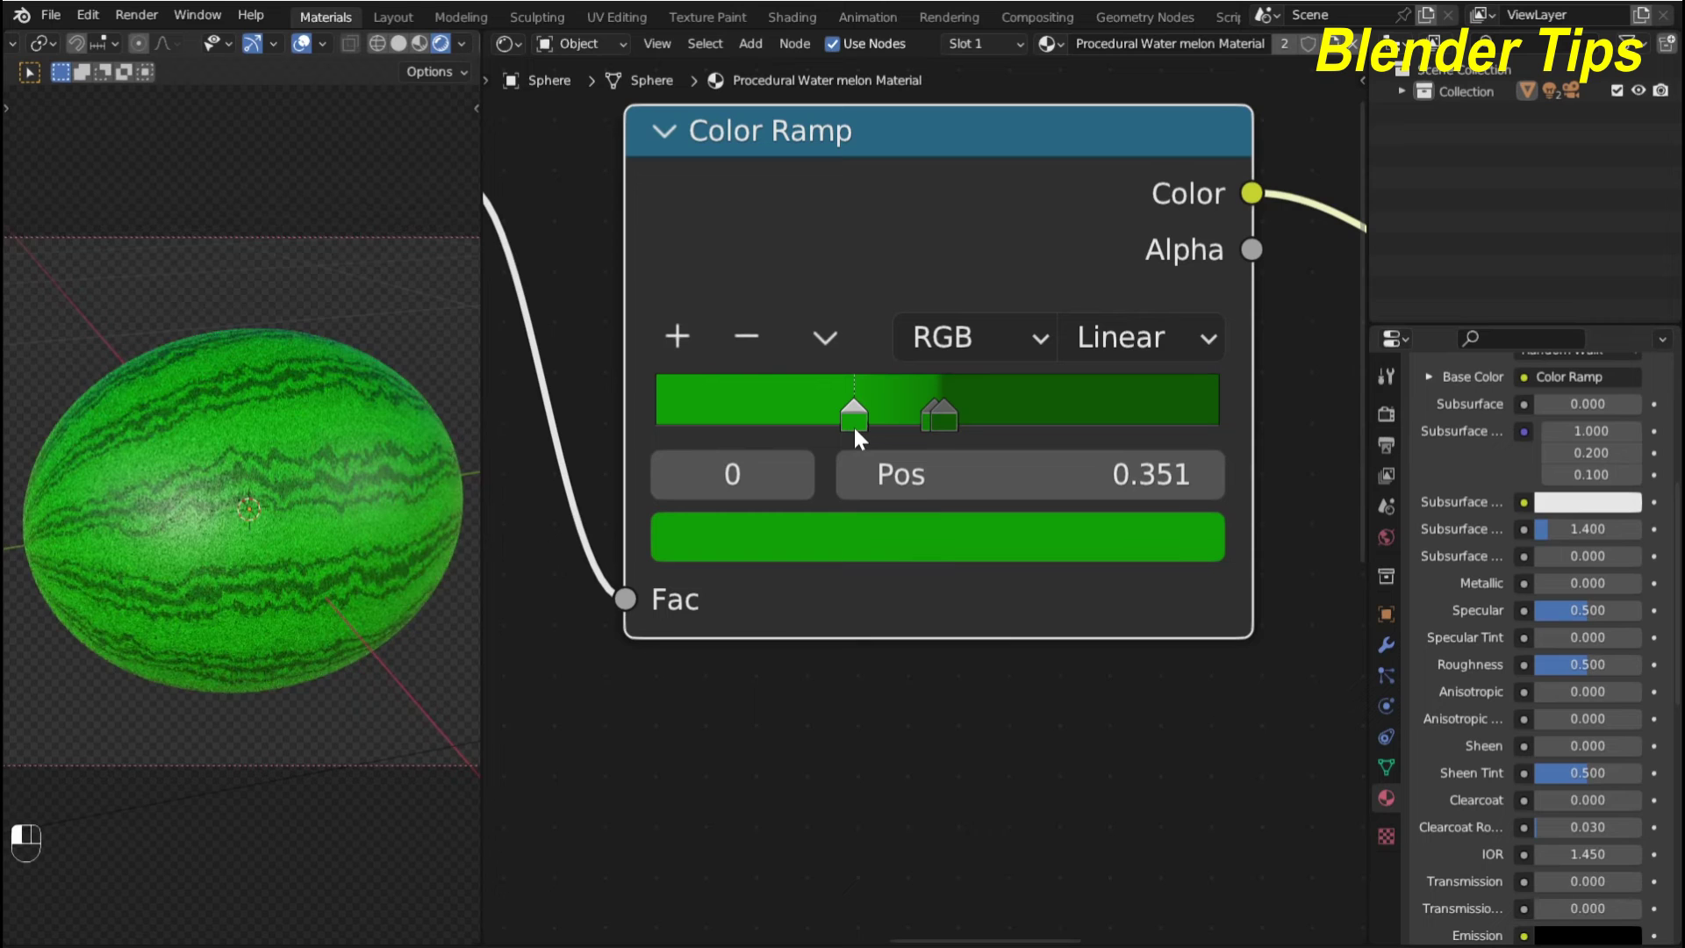
Change the first stop's color to pale green with Hue 0.288, Saturation 0.538 and Value 0.738
click(887, 549)
drag(802, 146, 909, 213)
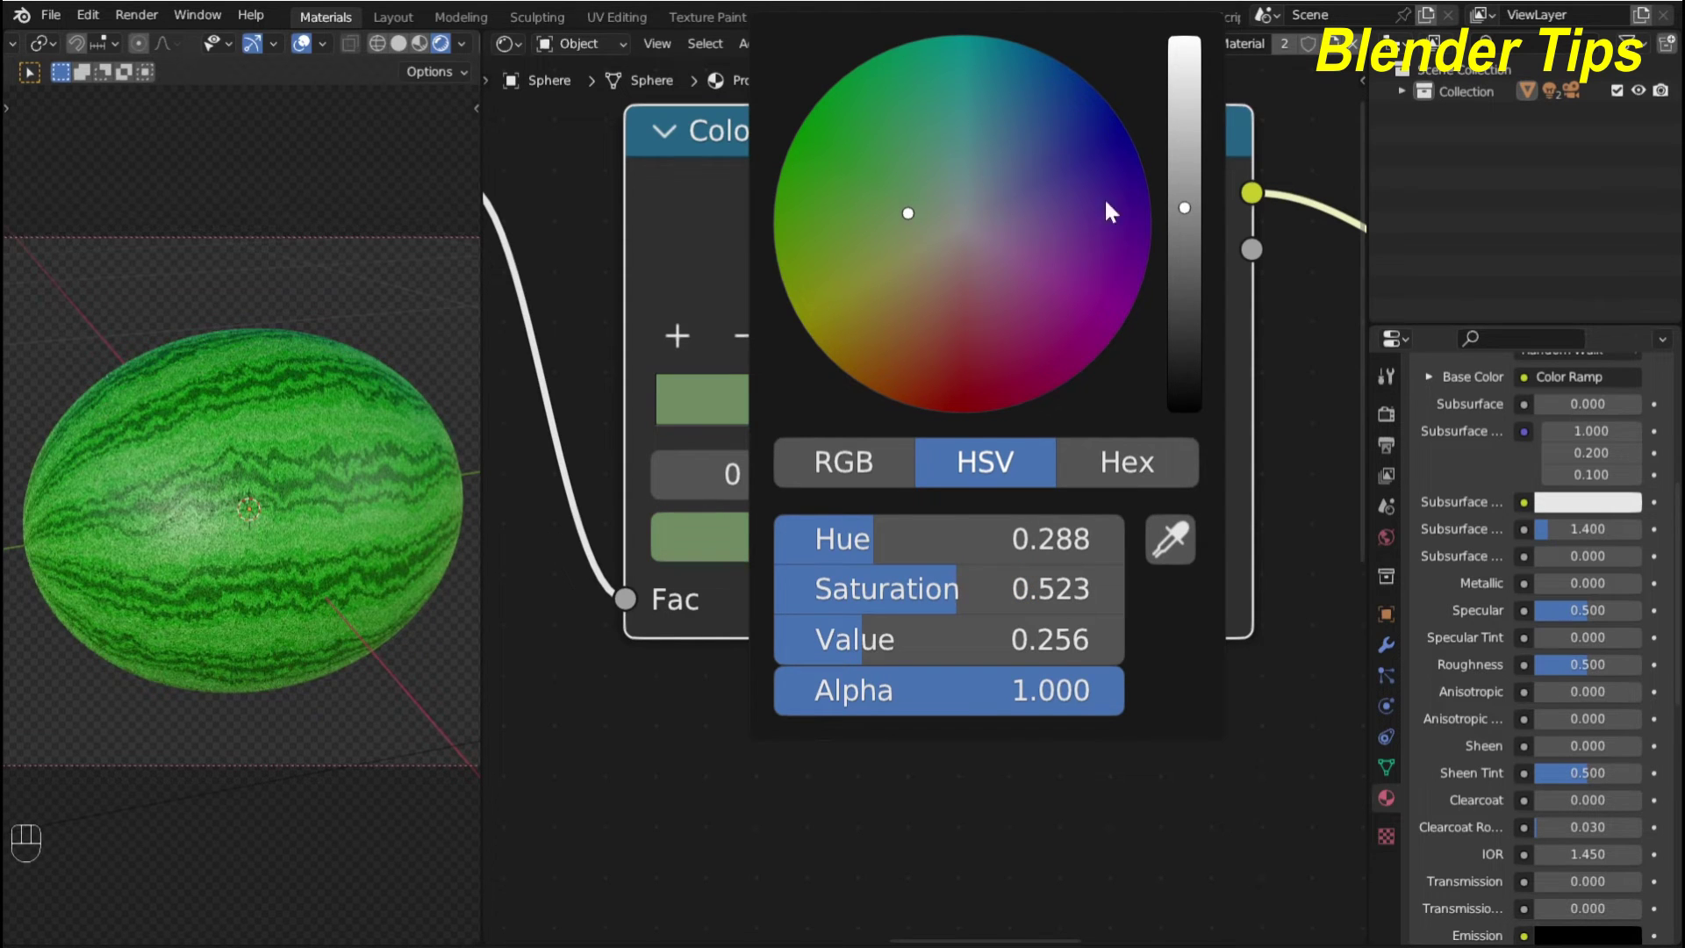
drag(1192, 209, 1193, 84)
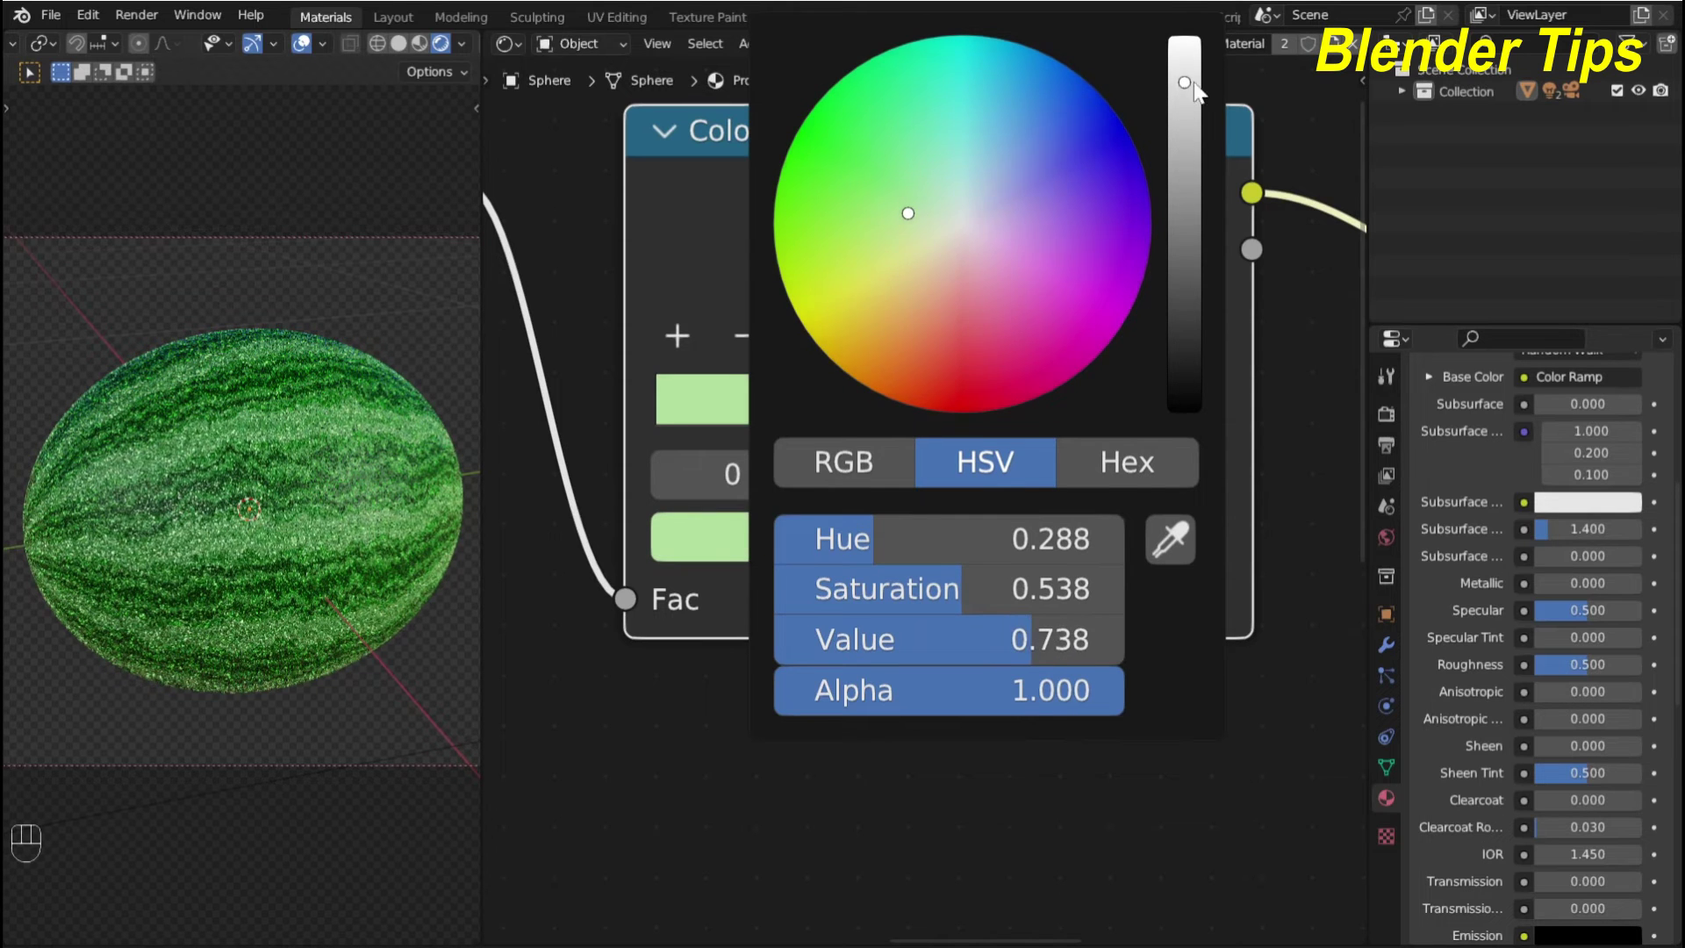
scroll(199, 415, up, 2)
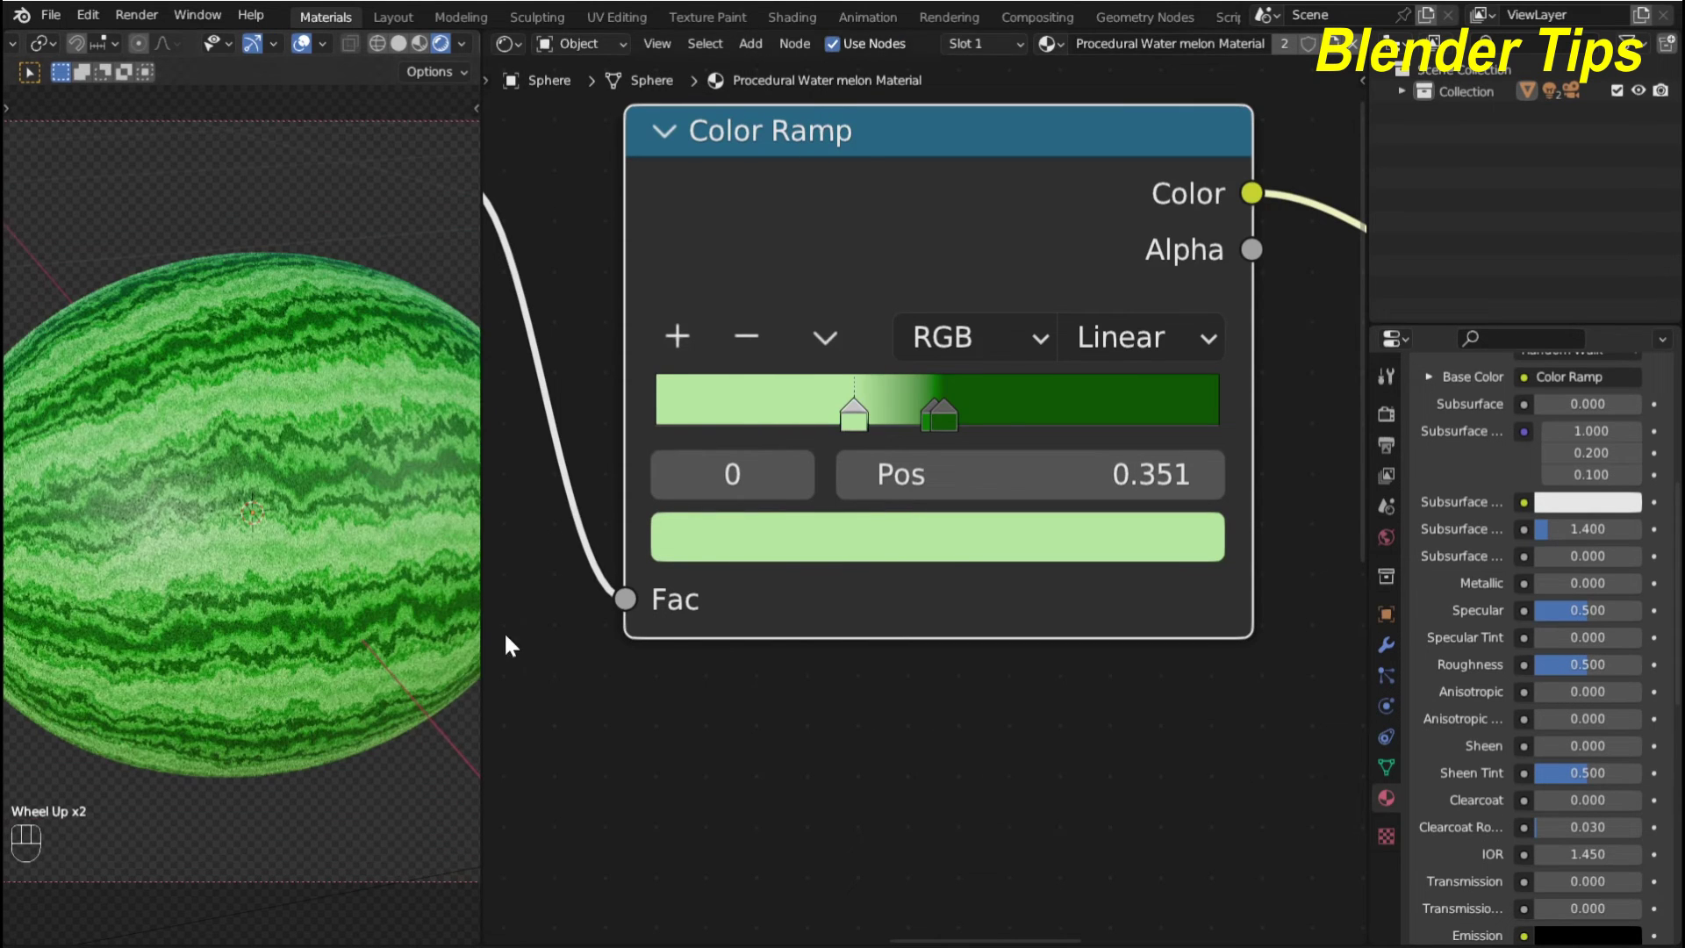
Darken the Color Ramp stop at 0.512 to a very deep green by lowering its Value
scroll(544, 671, down, 3)
middle_drag(651, 632, 716, 678)
click(948, 488)
click(970, 570)
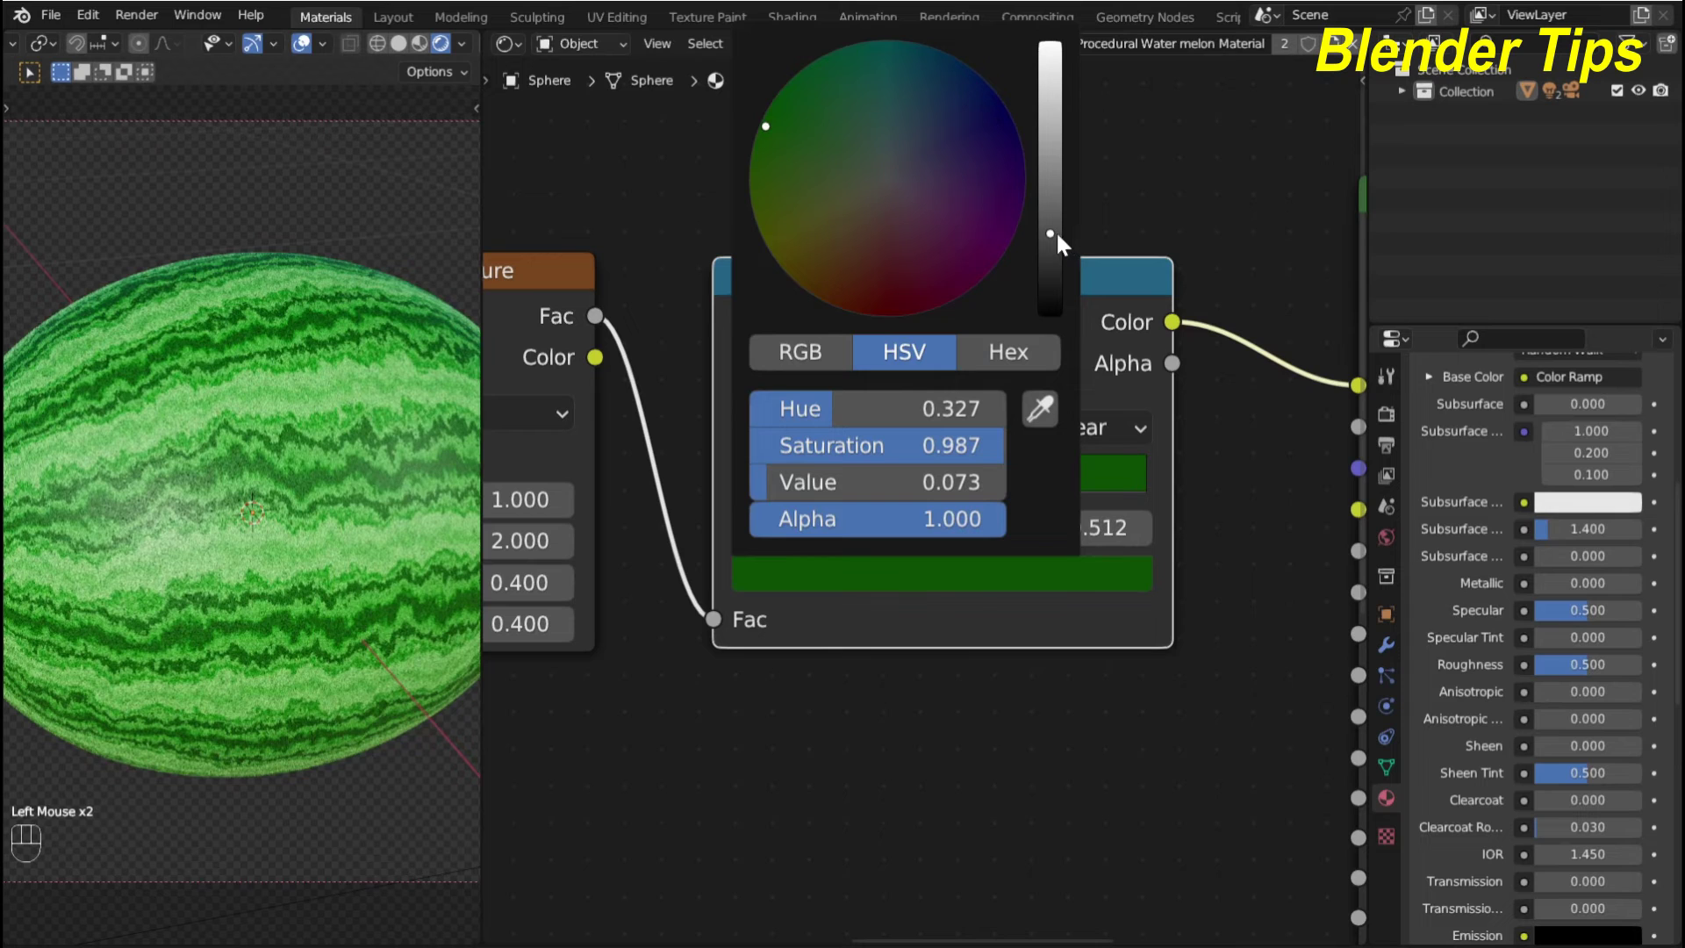
drag(1050, 234, 1051, 266)
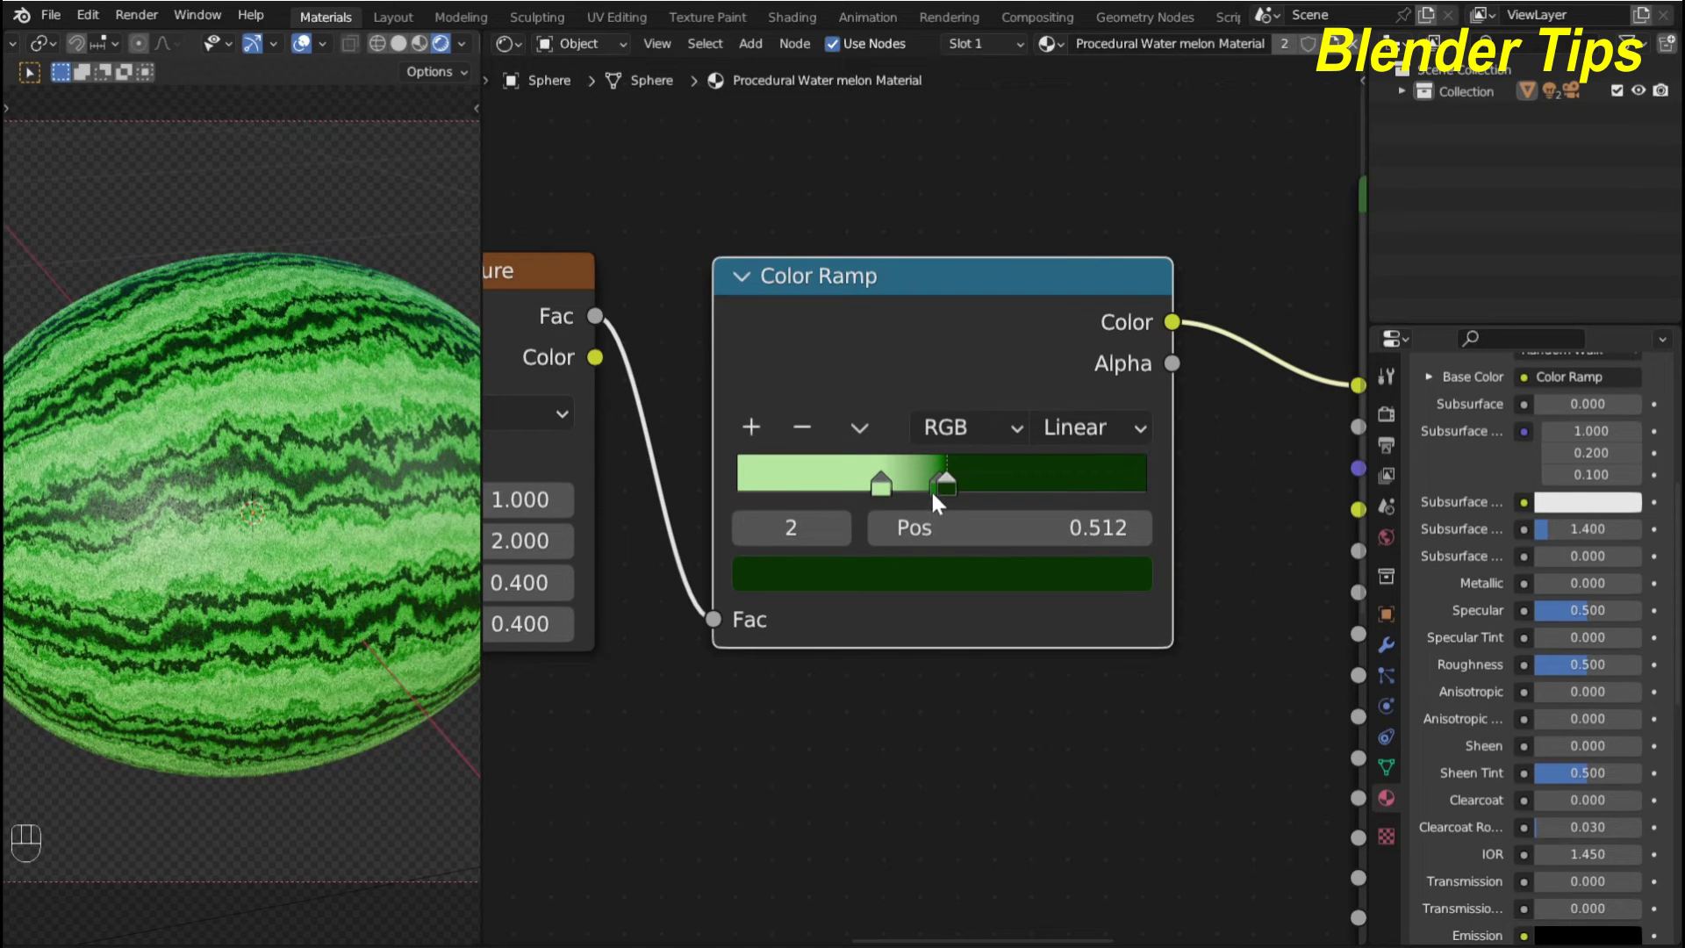
Darken the middle Color Ramp stop to Value 0.059 and check the stripes on the watermelon
click(932, 490)
click(952, 571)
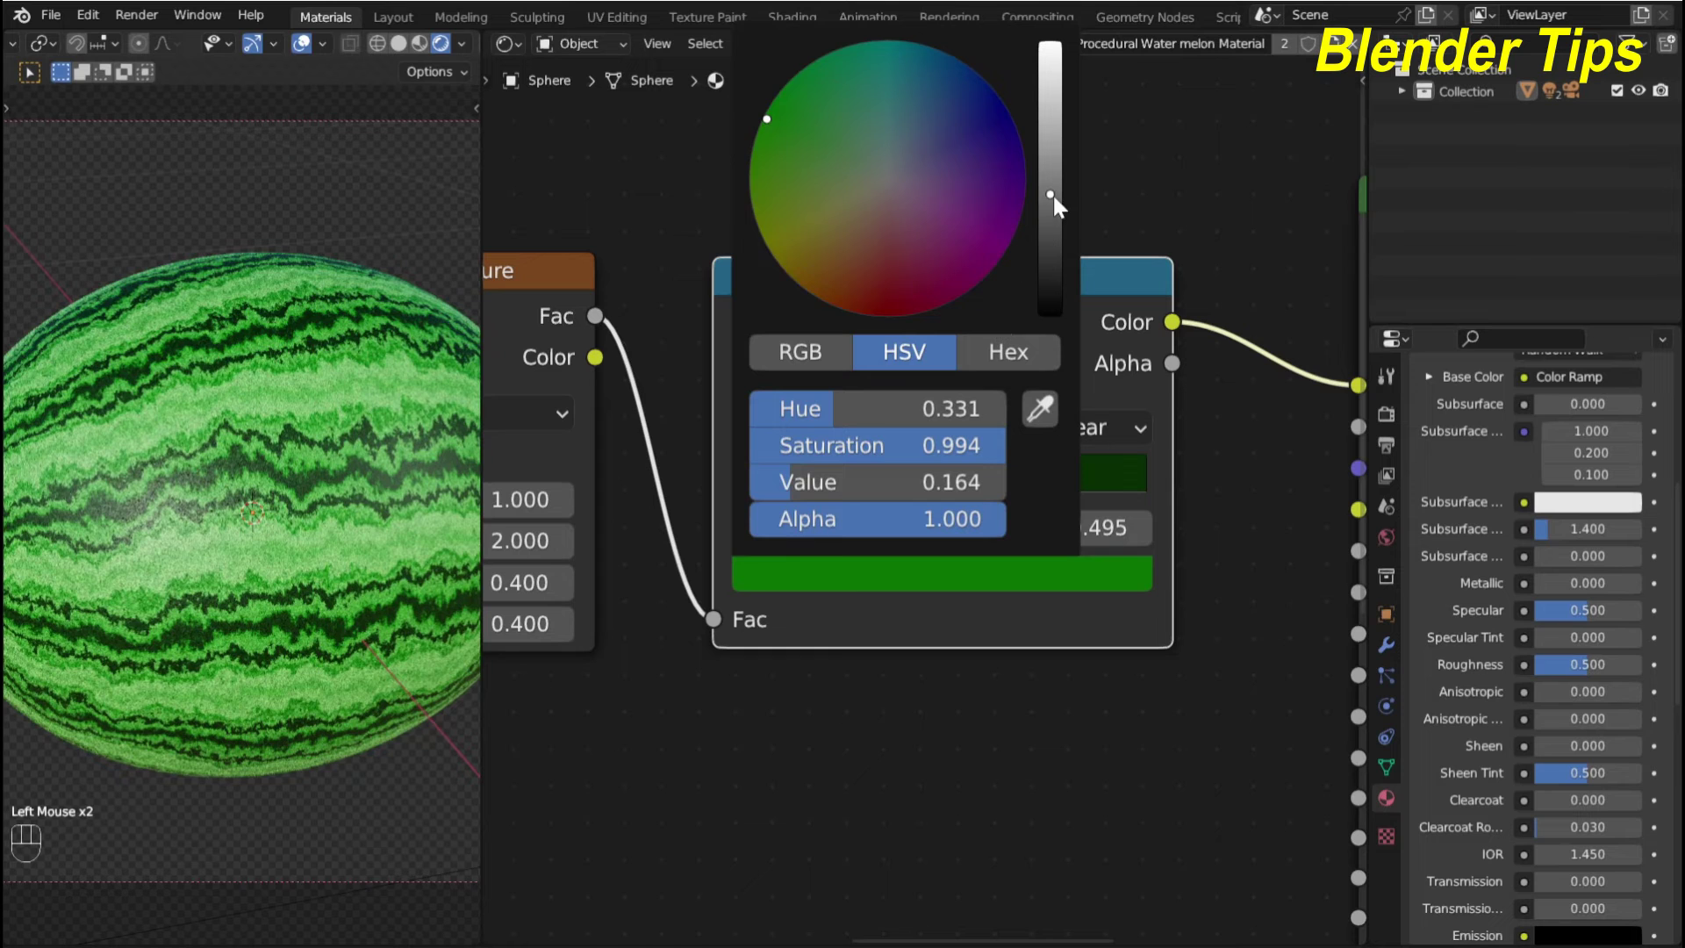
drag(1053, 197, 1050, 242)
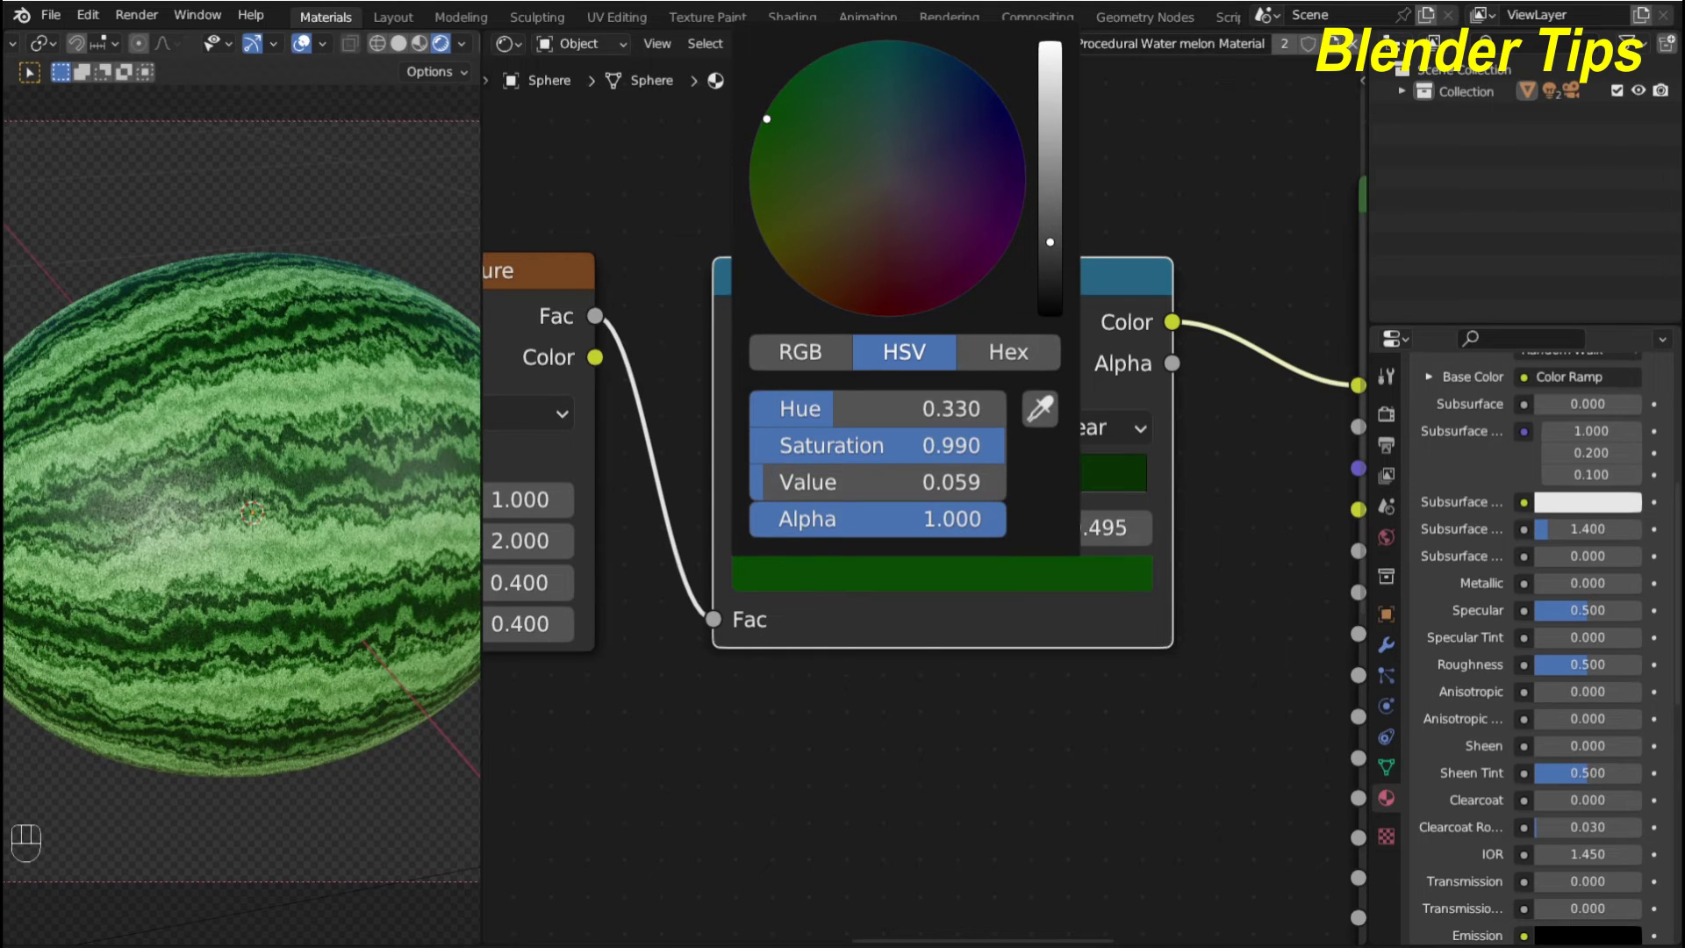
scroll(188, 511, down, 2)
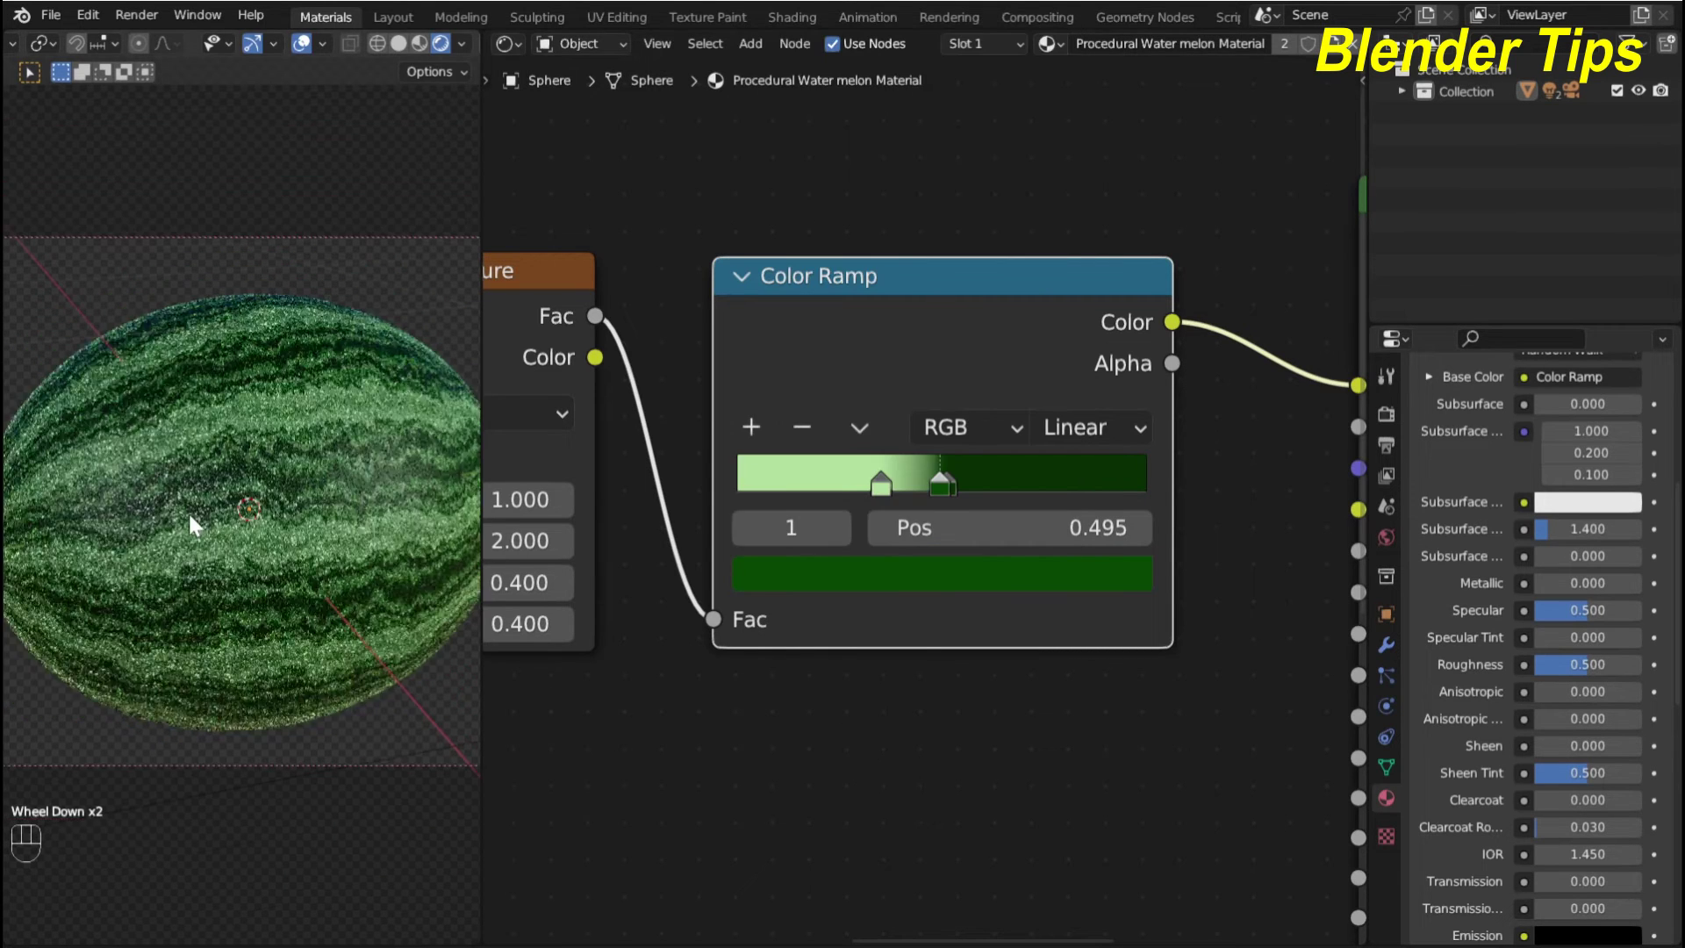
middle_drag(285, 467, 281, 420)
scroll(278, 392, up, 3)
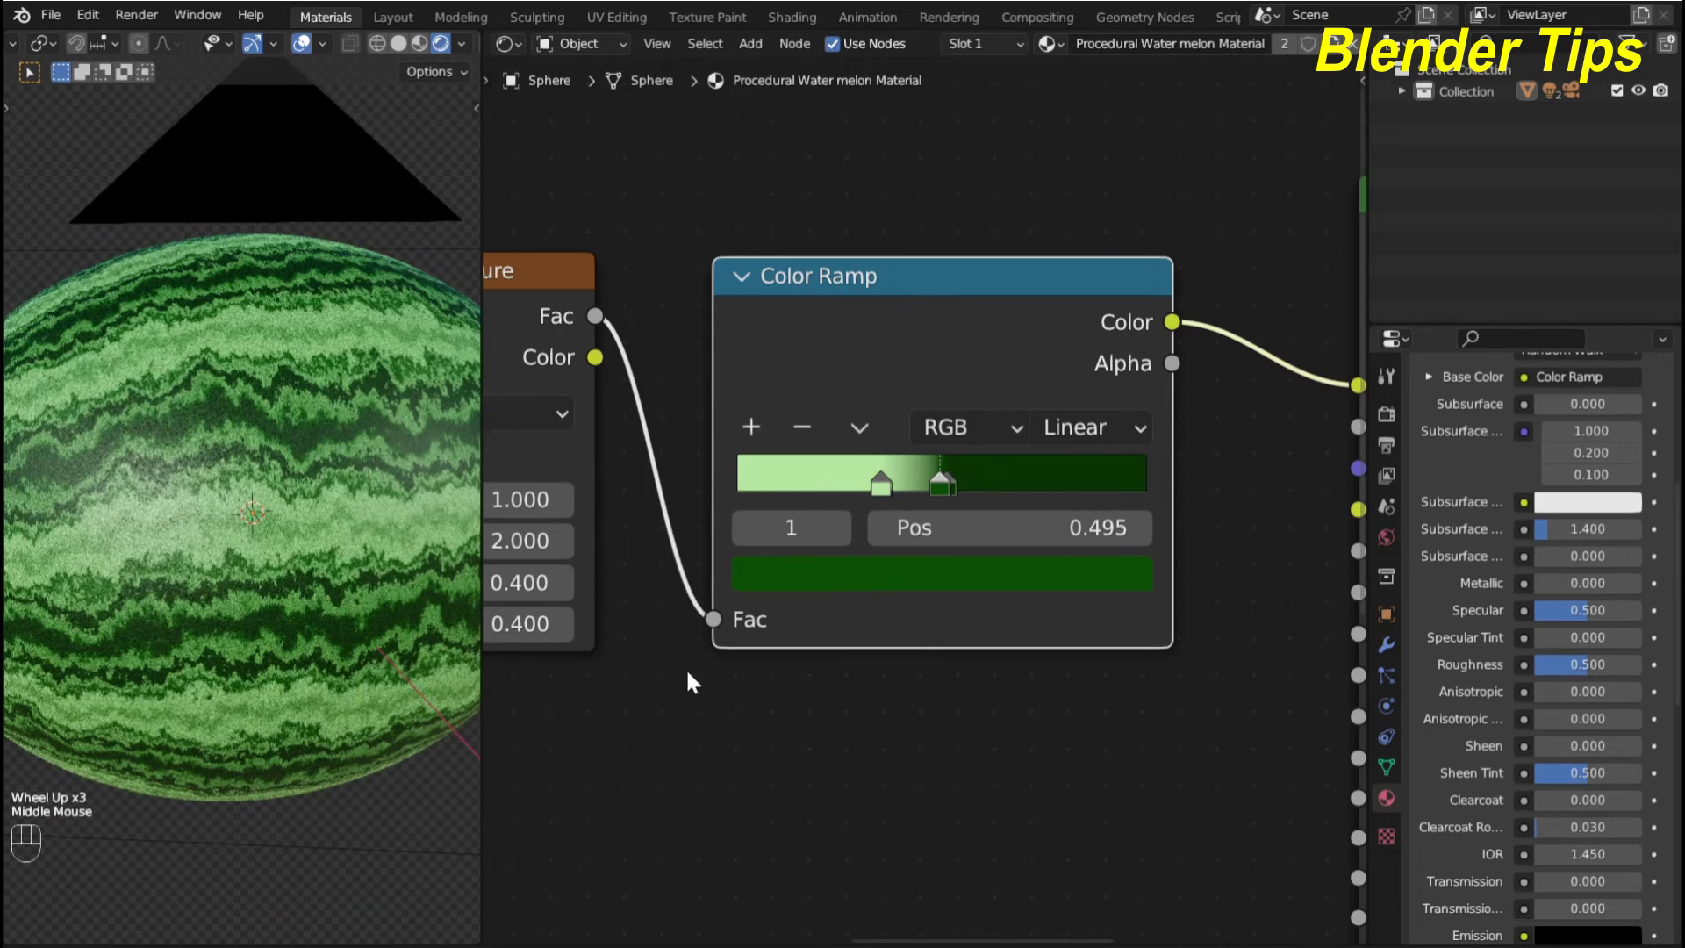
Rearrange the Color Ramp node between the Noise Texture and the Principled BSDF, leaving room around it
scroll(845, 655, down, 4)
middle_drag(845, 656, 871, 565)
scroll(804, 557, down, 2)
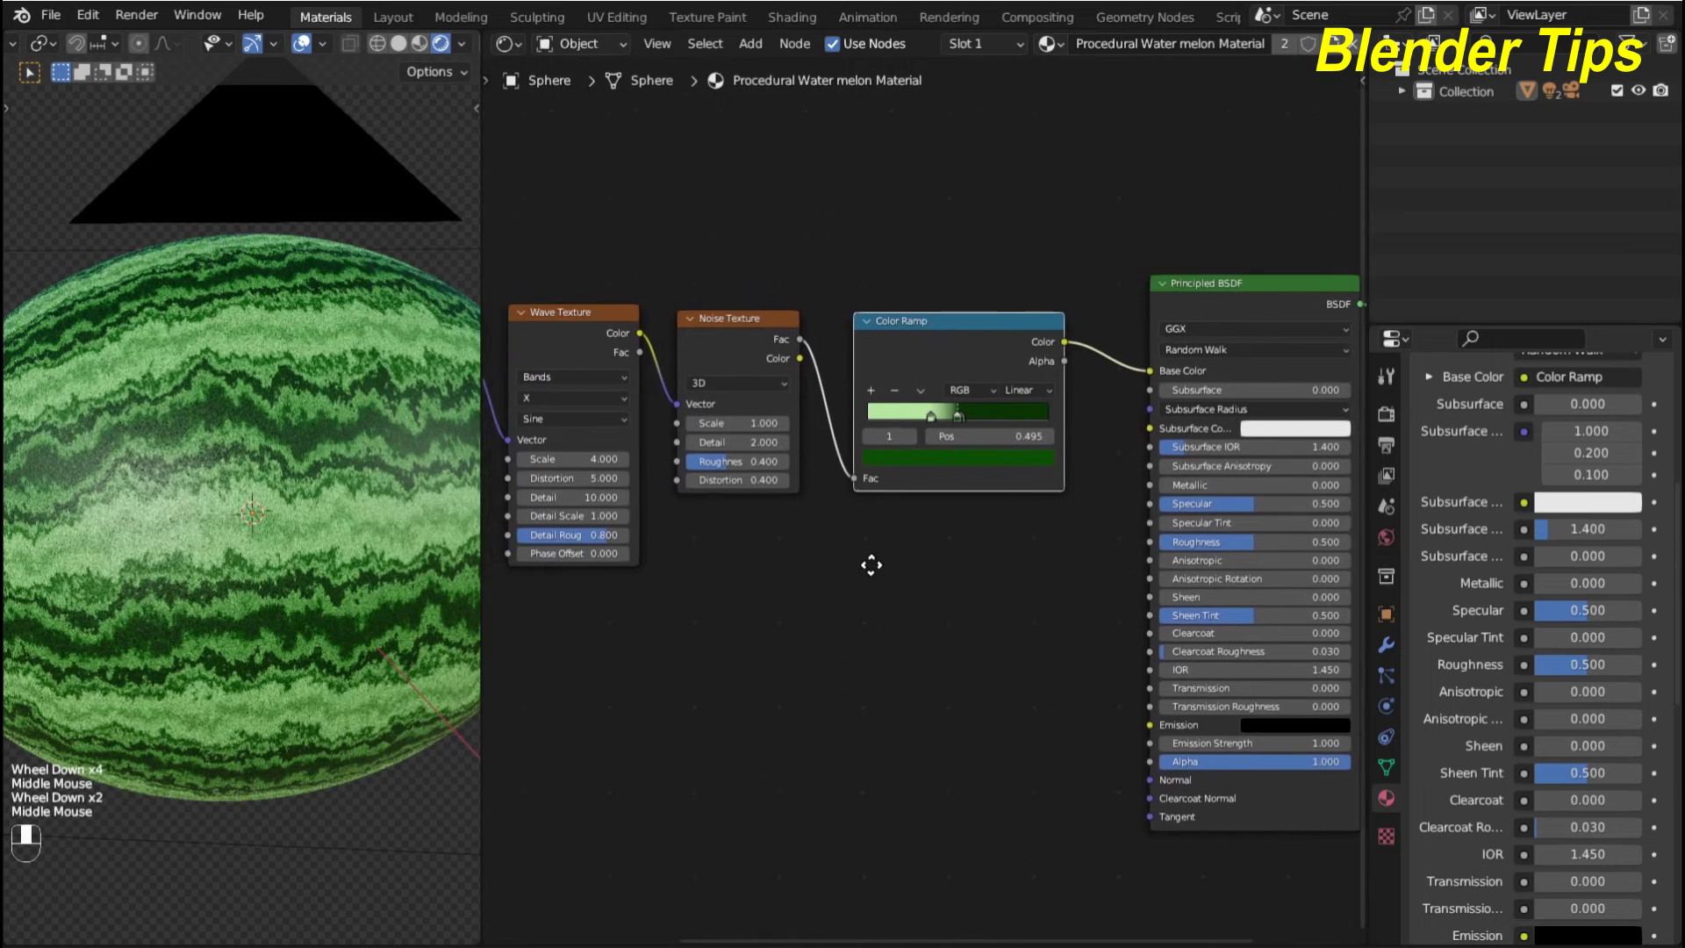
scroll(872, 566, up, 1)
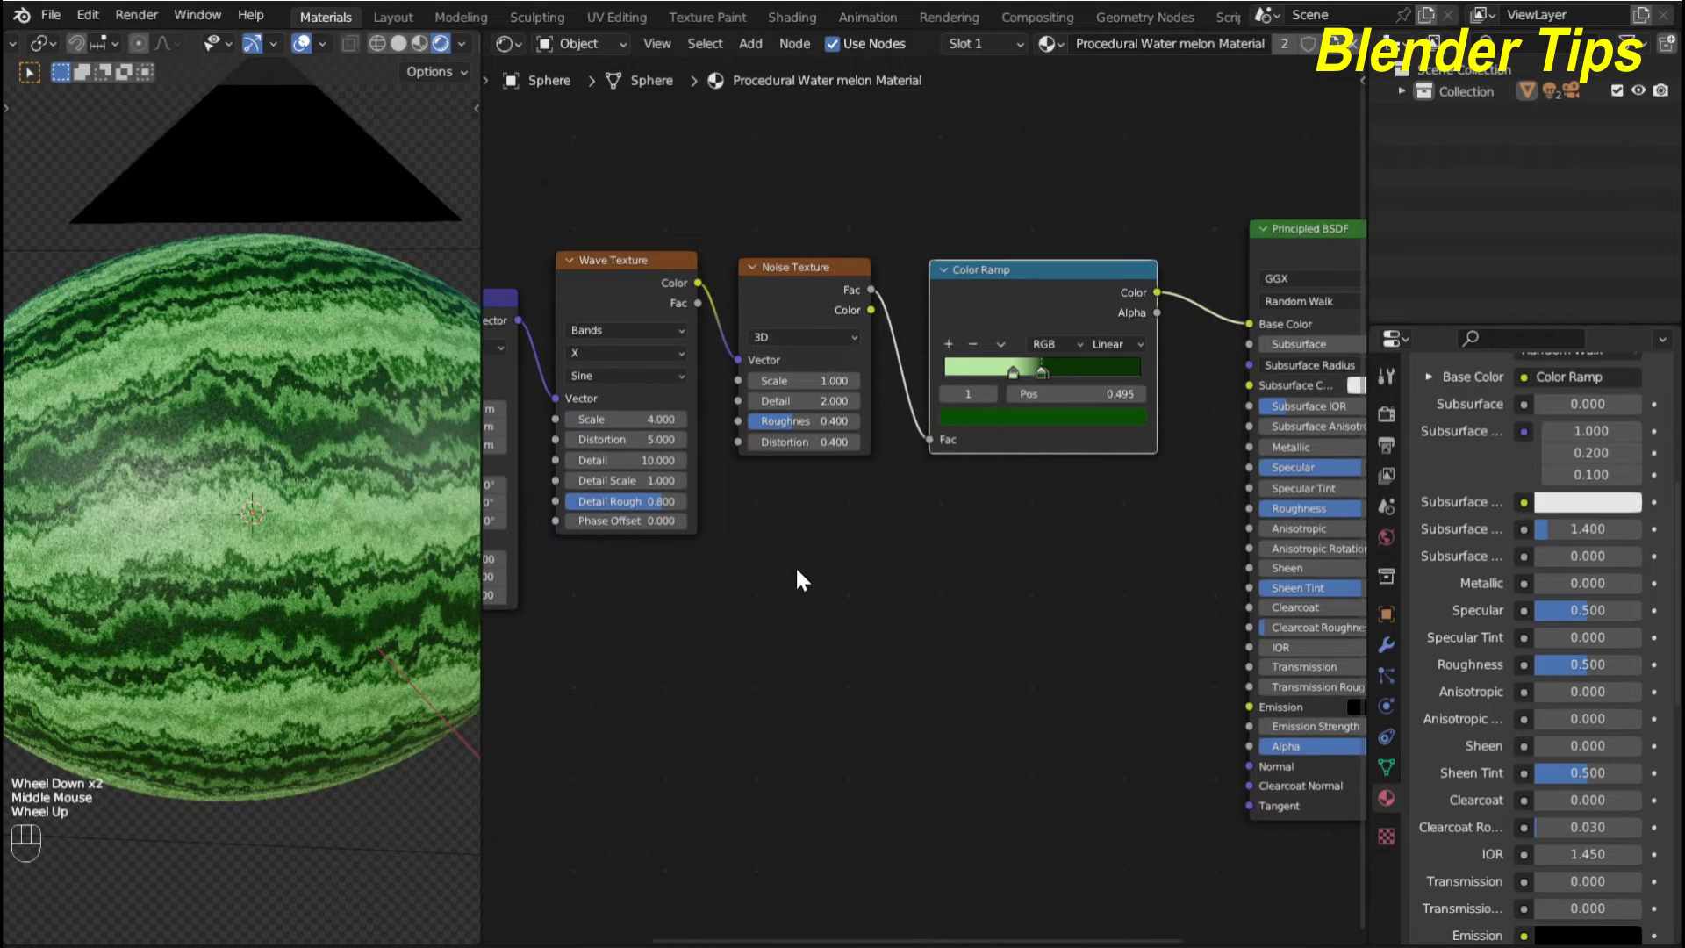
scroll(806, 567, down, 1)
middle_drag(806, 567, 709, 594)
drag(889, 340, 899, 284)
scroll(803, 608, up, 3)
scroll(803, 607, down, 3)
middle_drag(802, 608, 703, 647)
drag(785, 323, 765, 340)
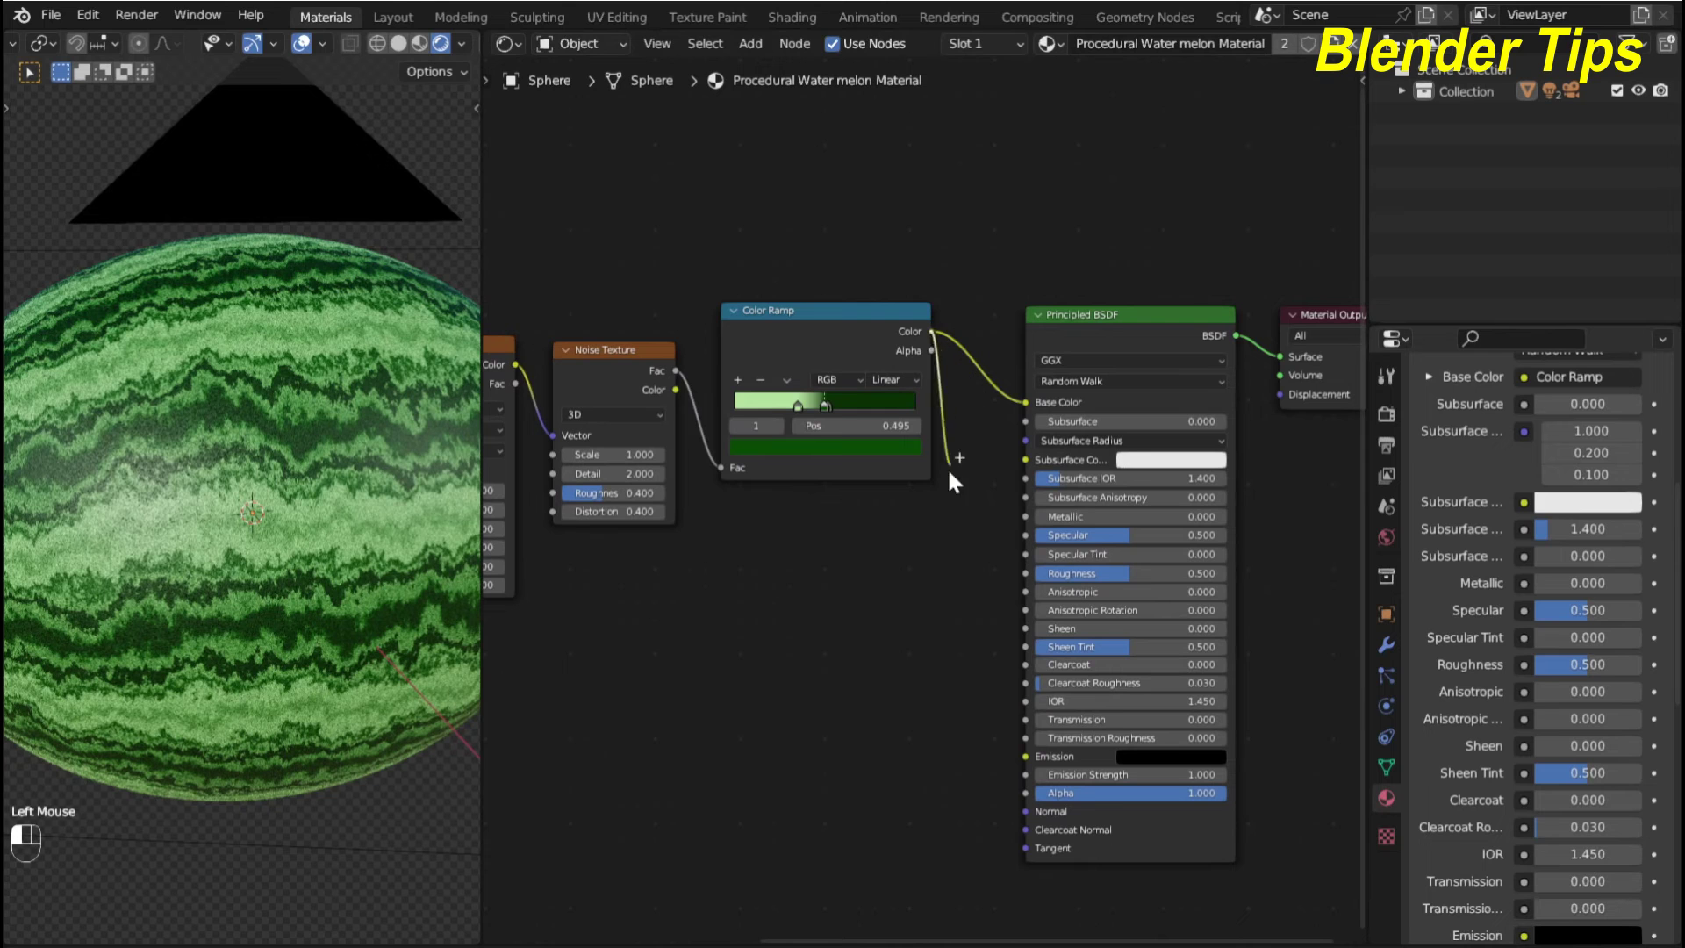
Connect the Color Ramp's Color output to the Principled BSDF's Roughness and check the reflections on the watermelon
drag(950, 473, 1024, 573)
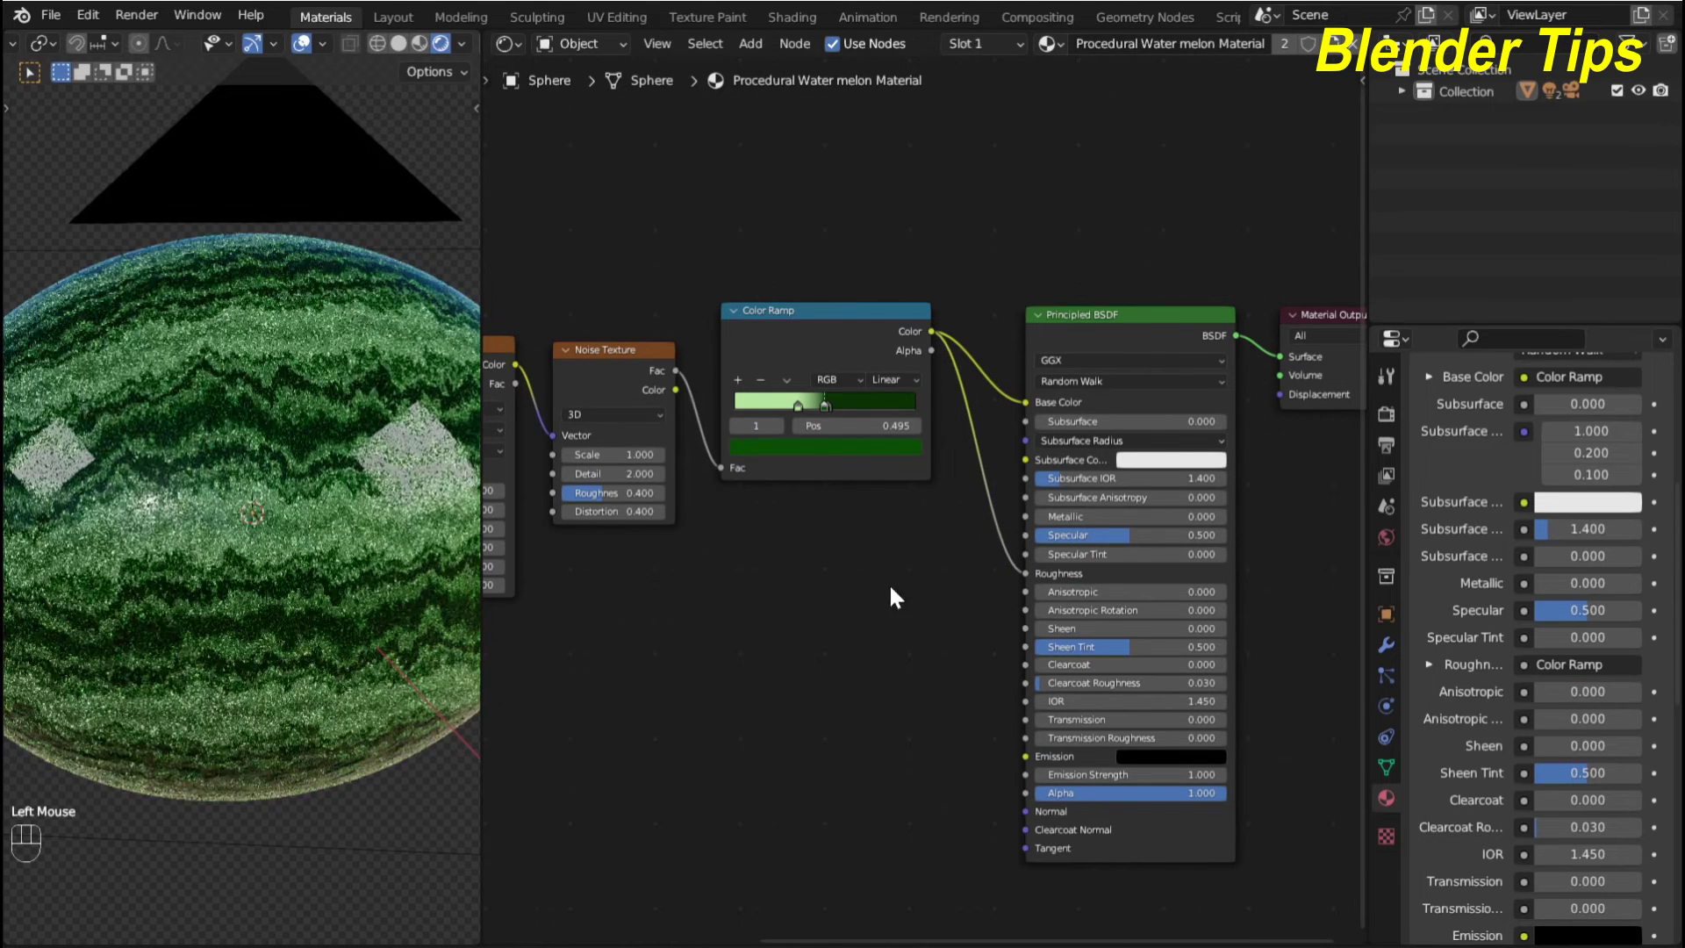
scroll(269, 510, down, 2)
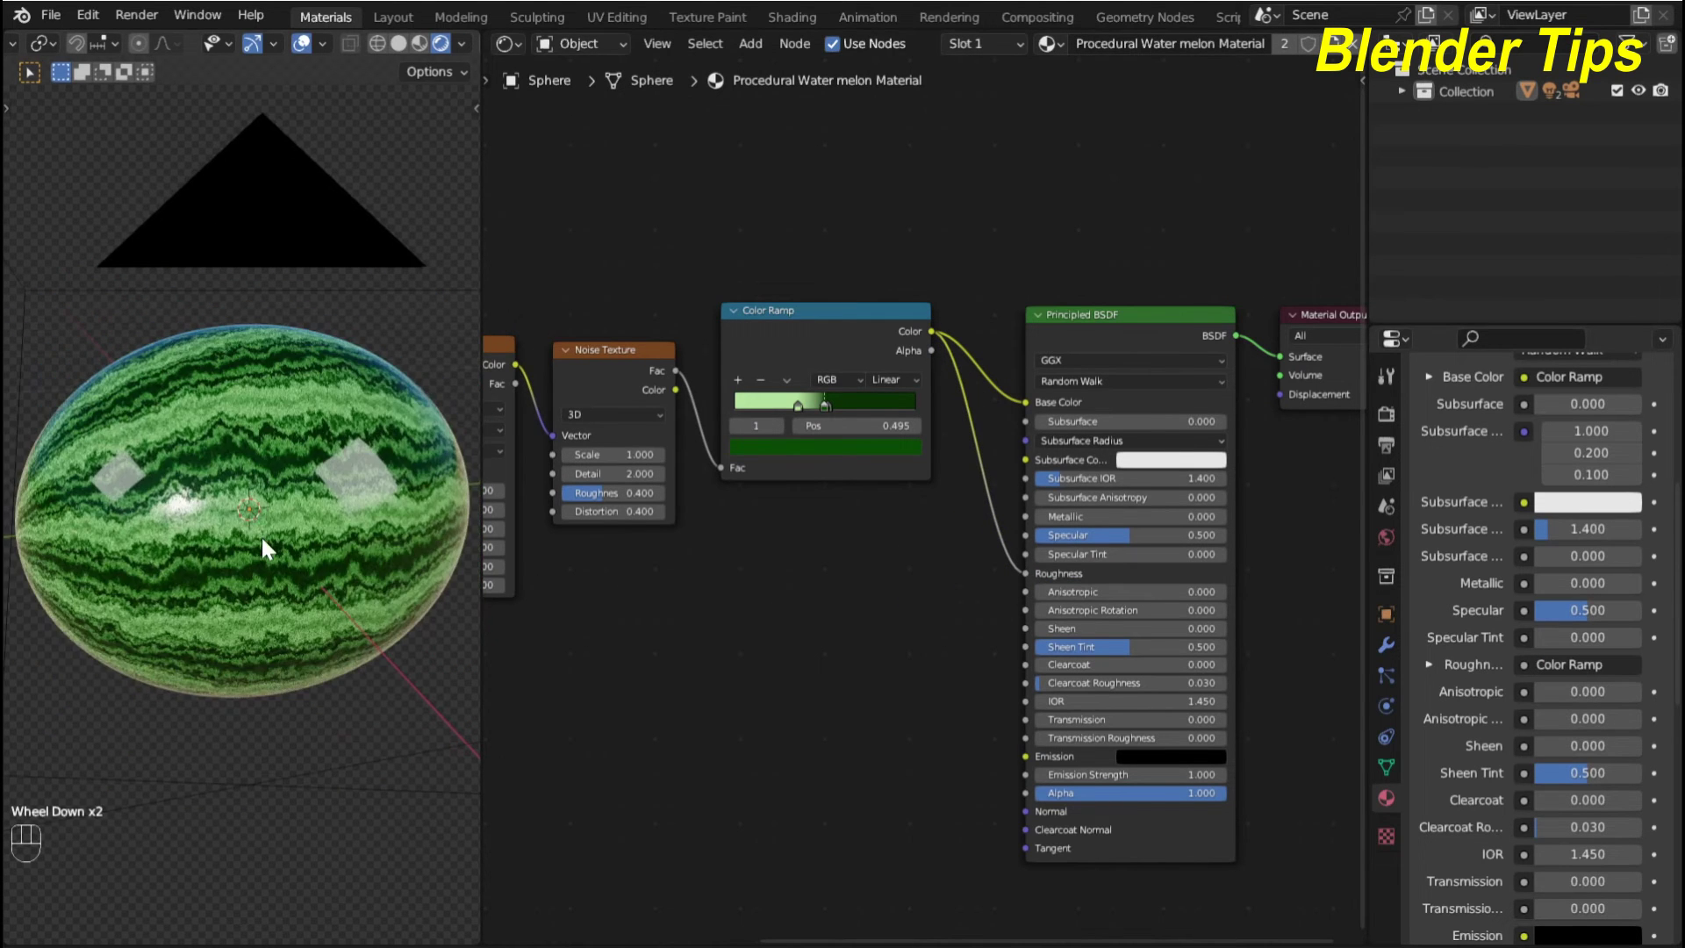
scroll(266, 548, up, 2)
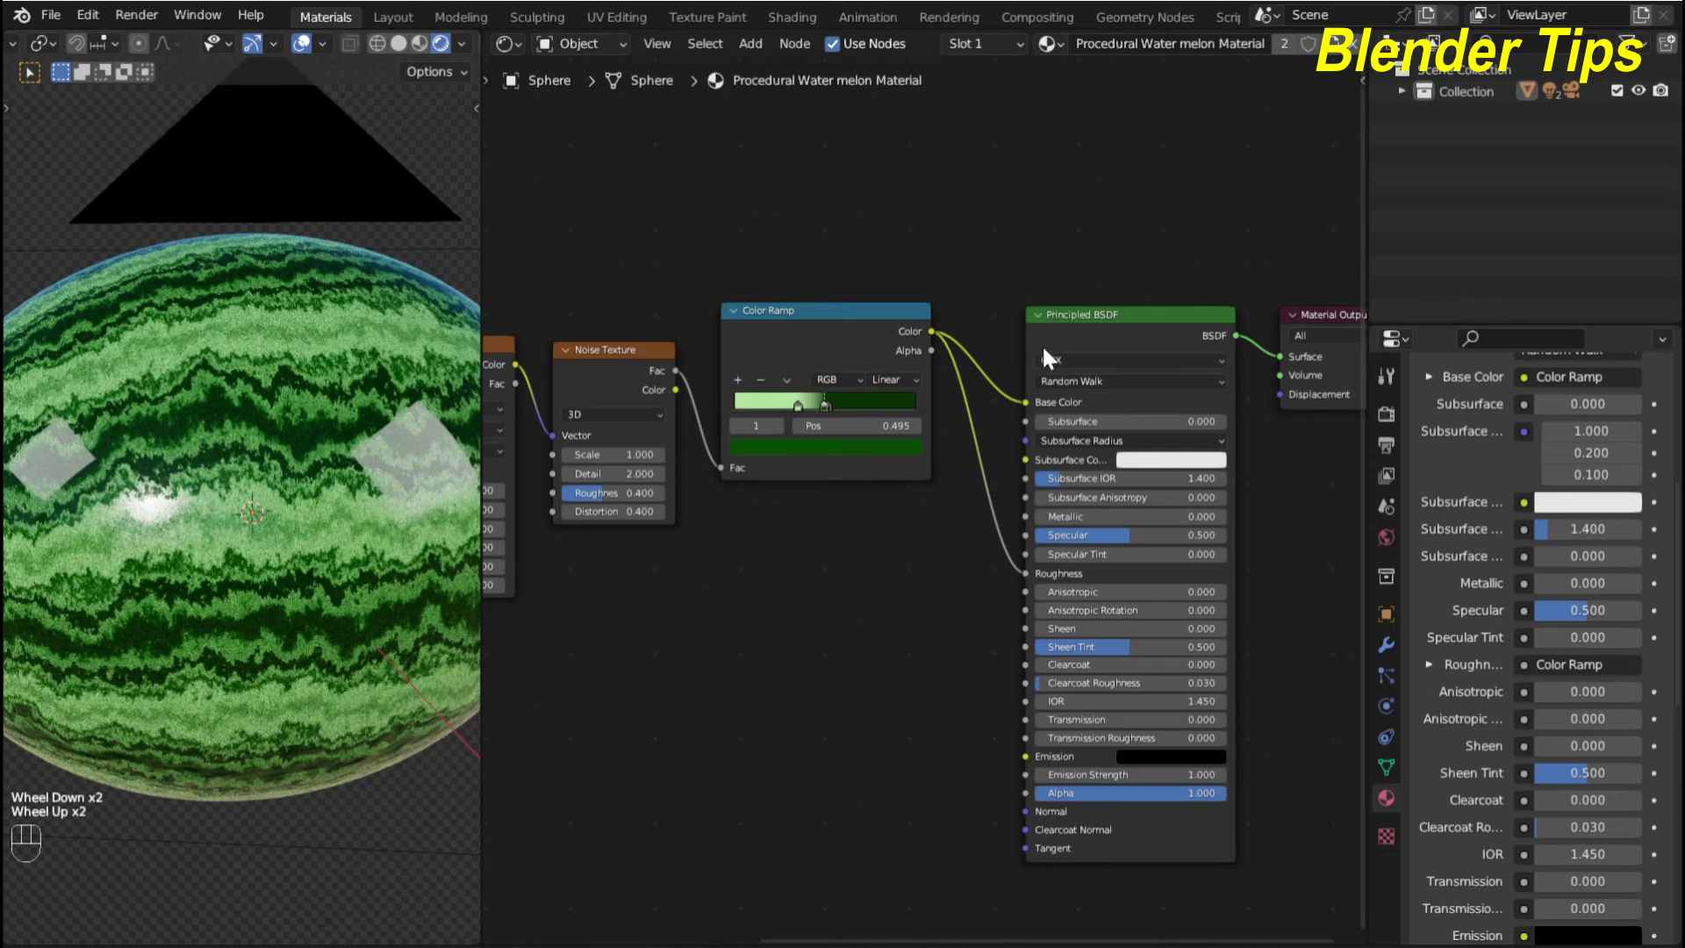
Shift the Principled BSDF slightly up and move the Color Ramp closer to the Noise Texture to make room between them
drag(1041, 344, 1041, 292)
middle_drag(851, 557, 812, 583)
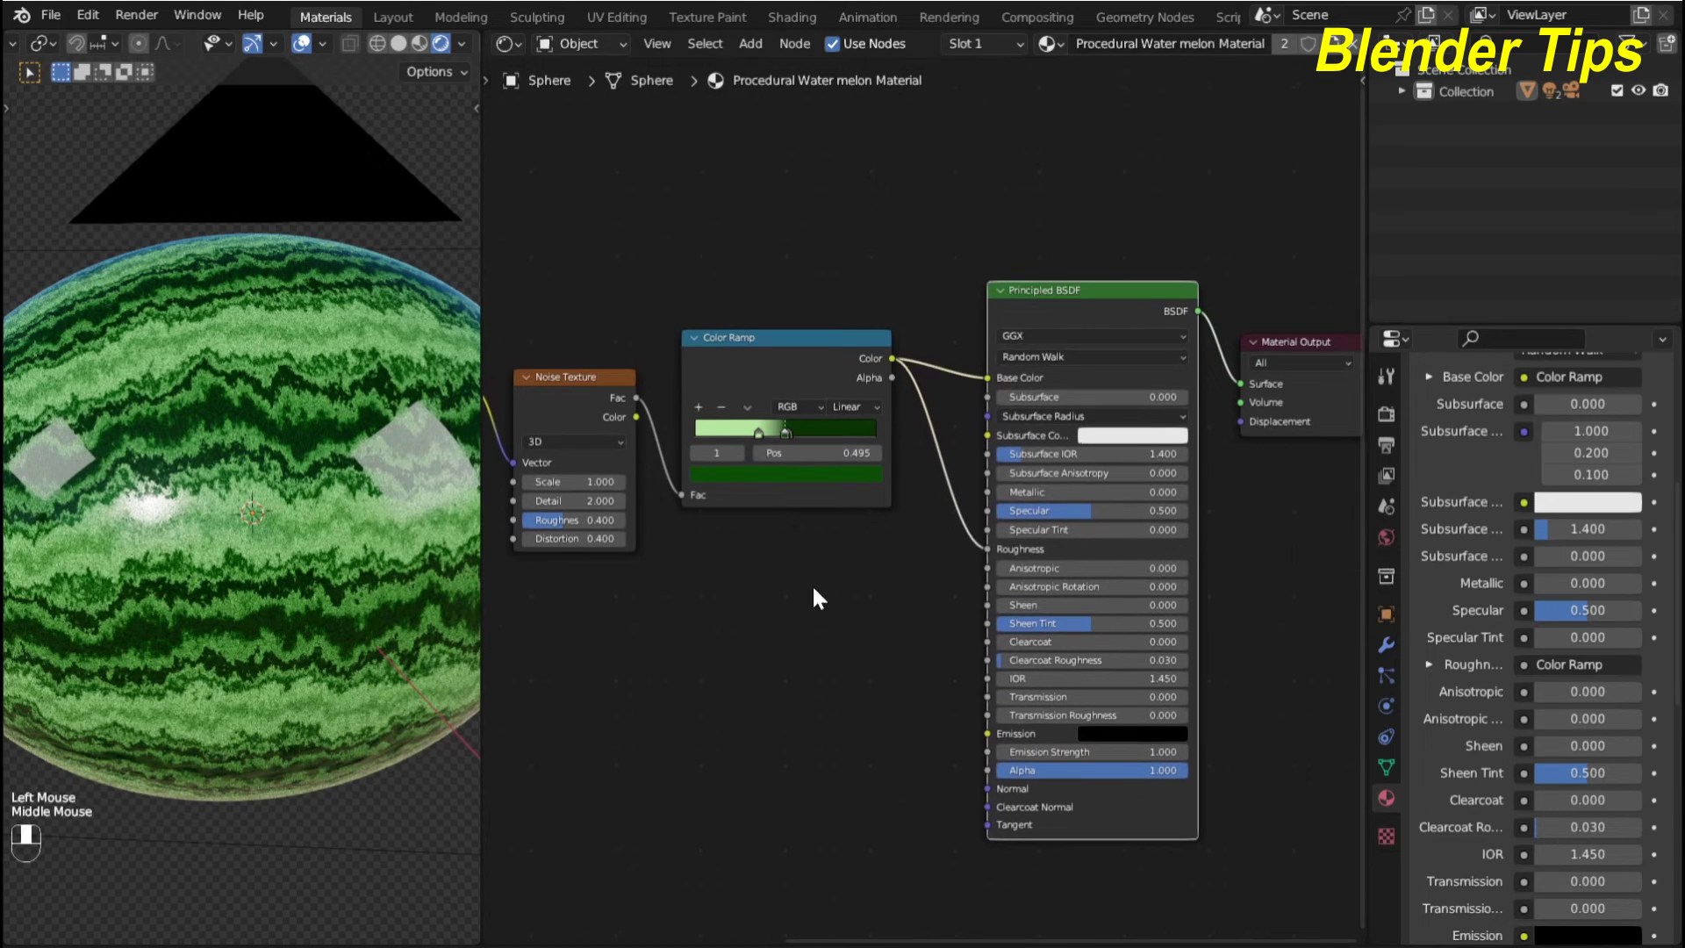
drag(794, 356, 758, 366)
click(813, 625)
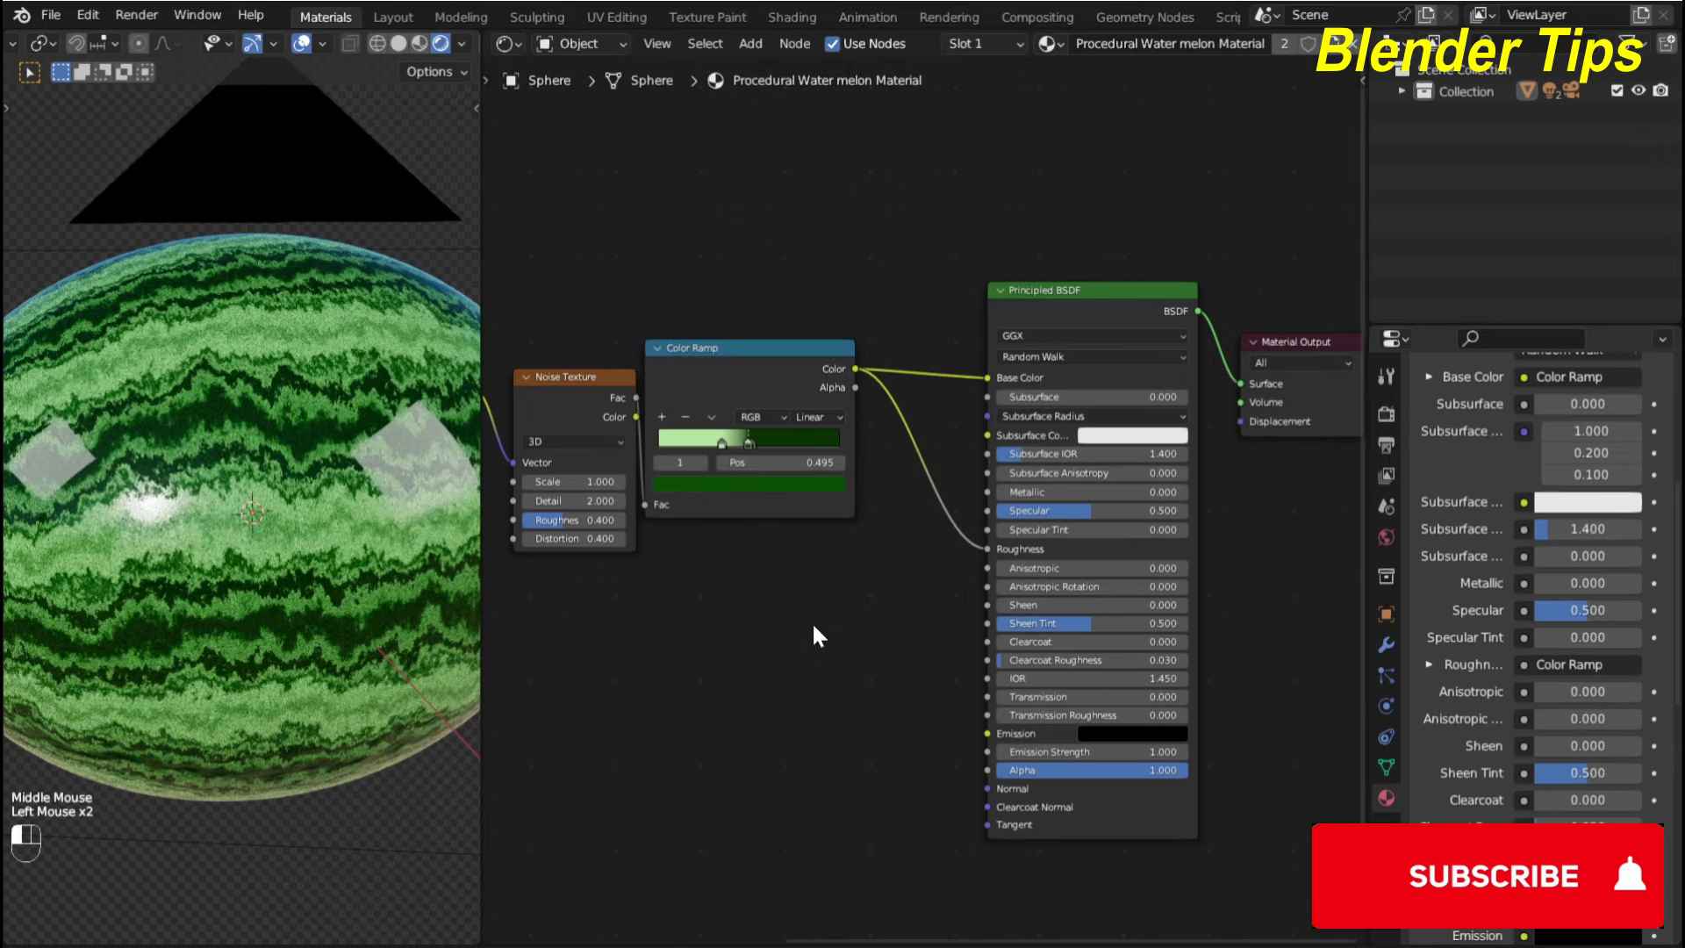
Add a second Color Ramp node on the link between the green Color Ramp and the Roughness input
key(shift+a)
click(813, 625)
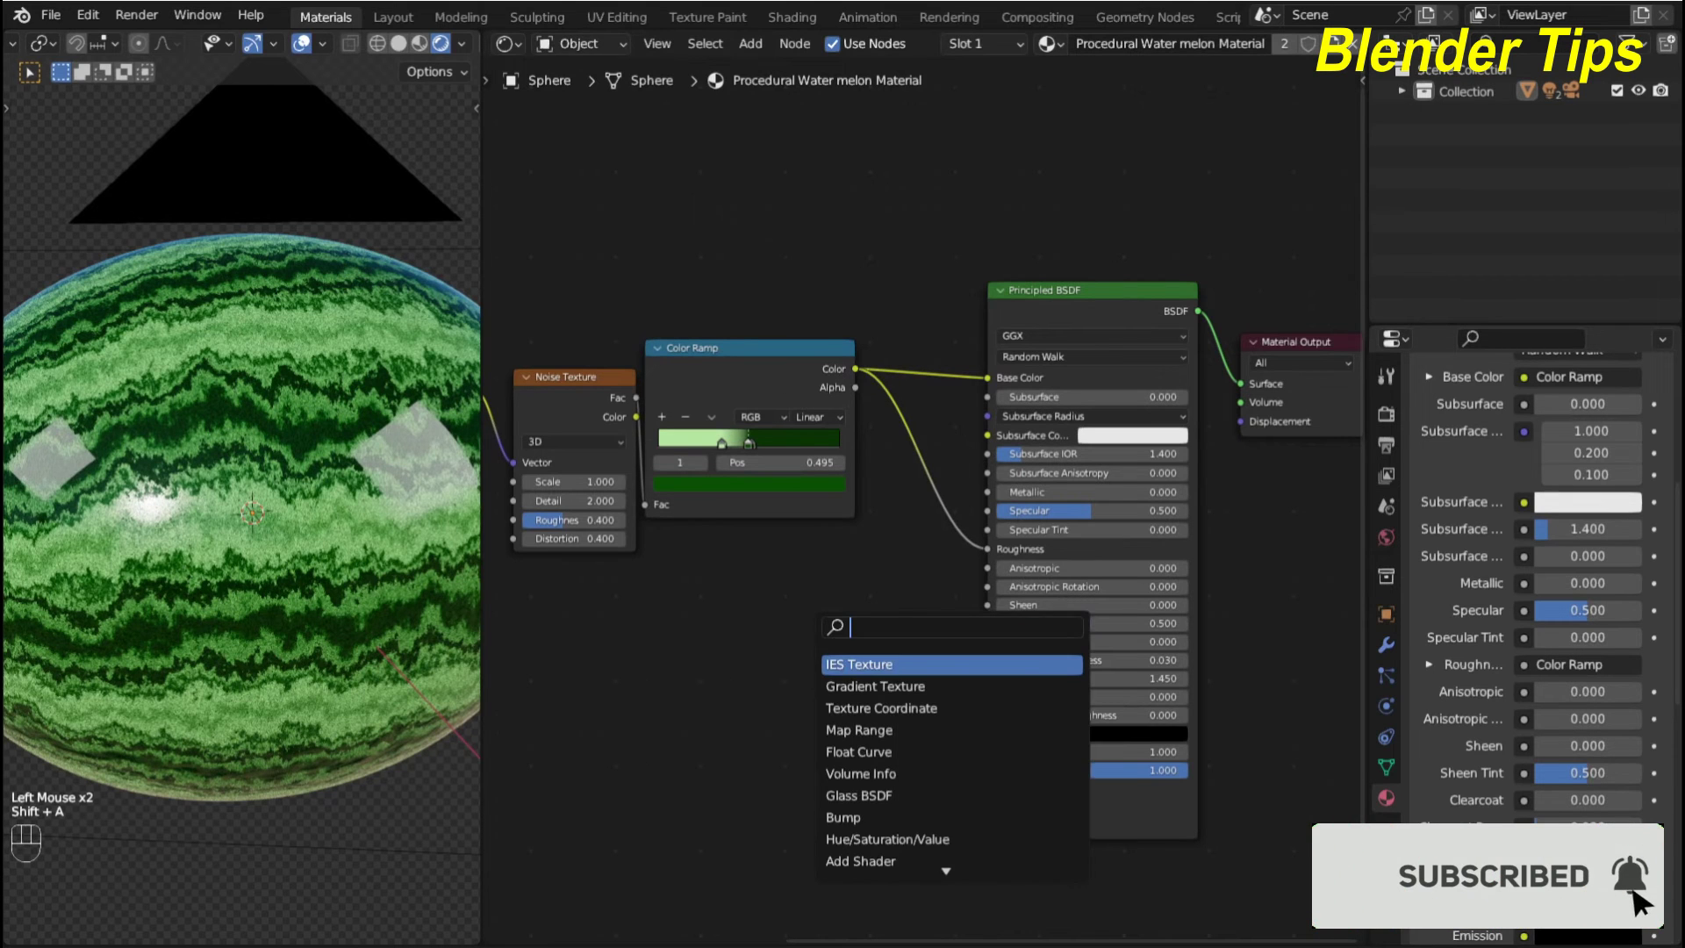
text(co)
click(837, 684)
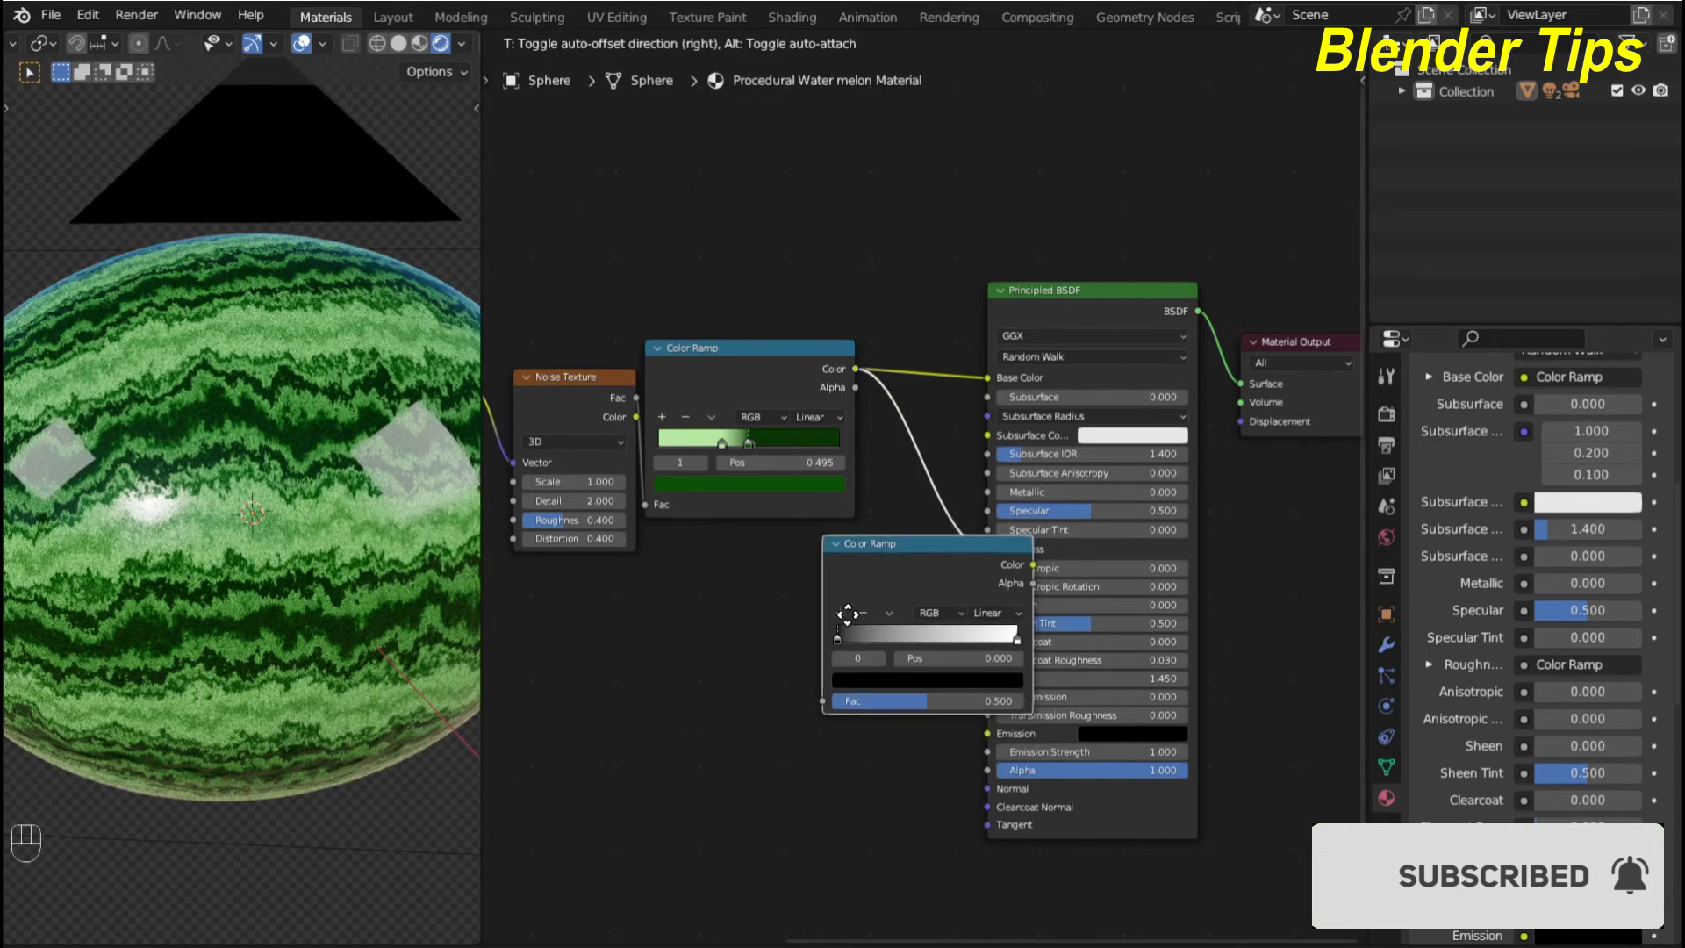
click(859, 570)
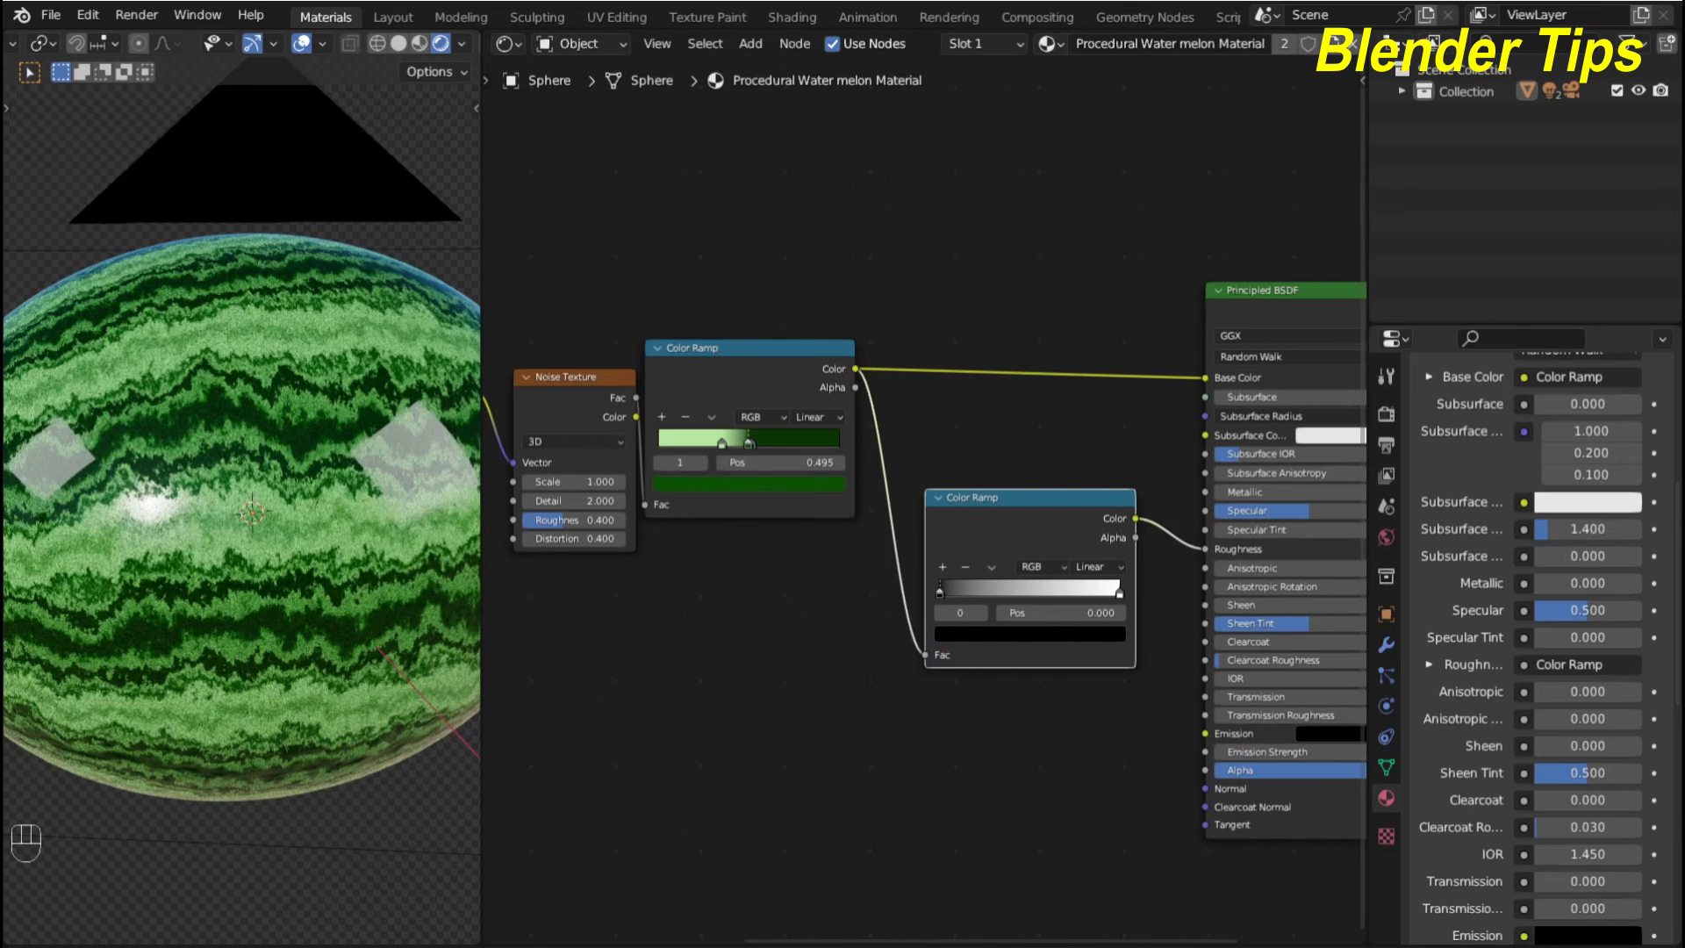
Lighten the new Color Ramp's black stop to grey with Value 0.350 and check the gloss from the camera view
click(939, 594)
click(973, 628)
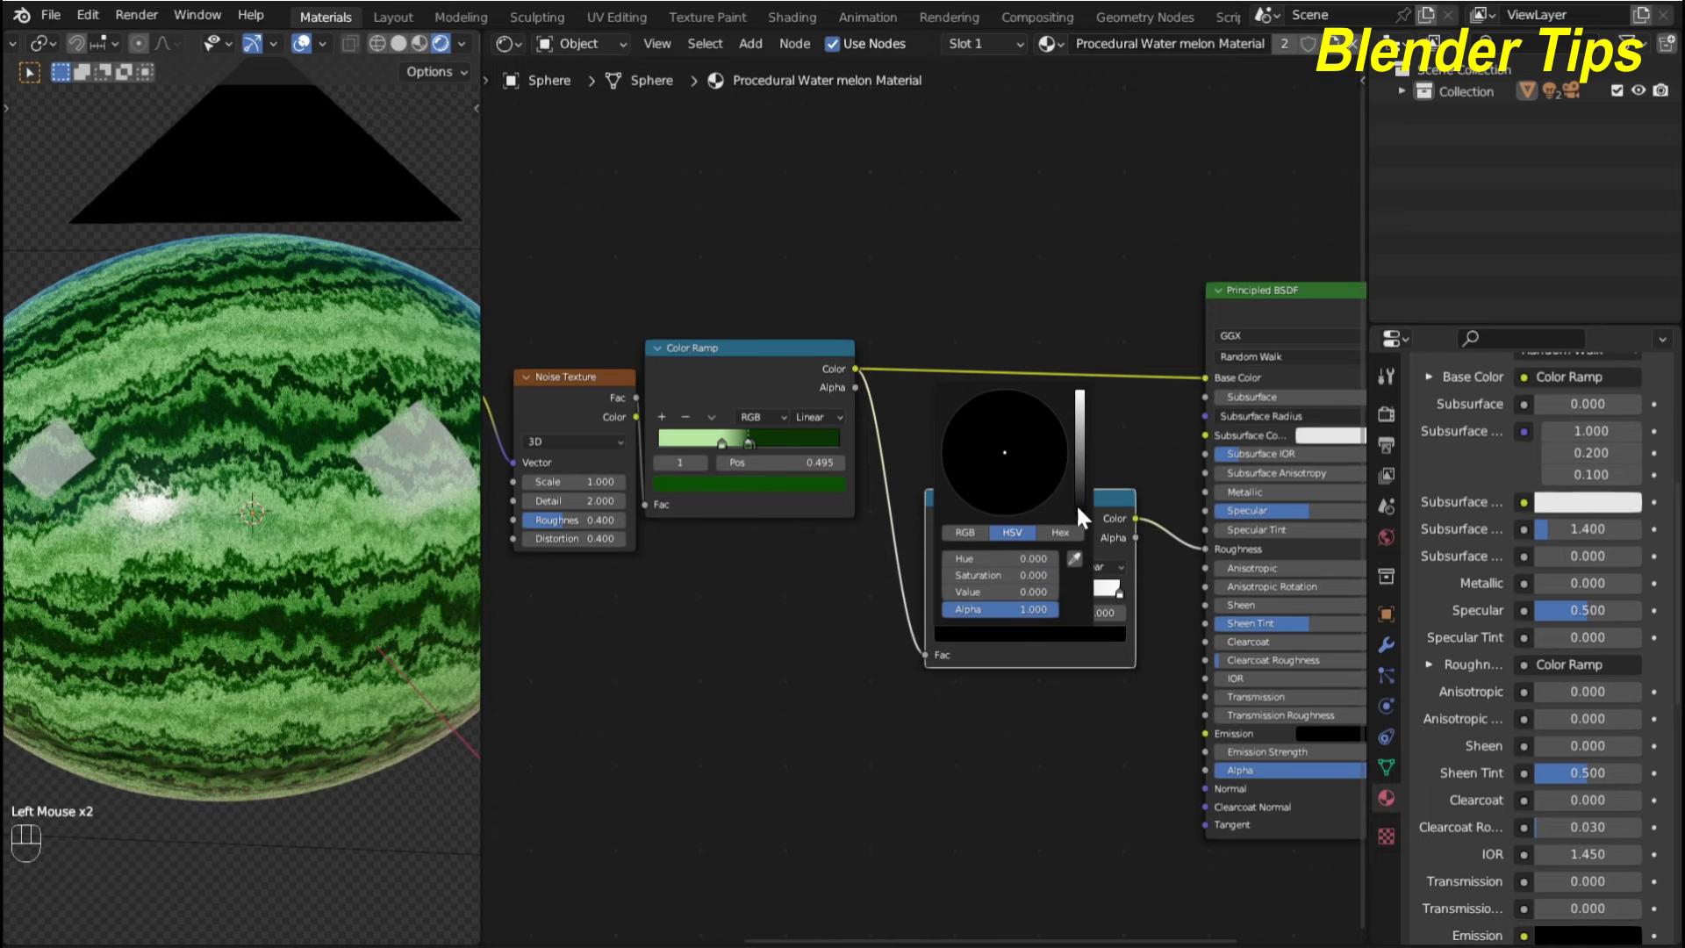
drag(1079, 506, 1080, 445)
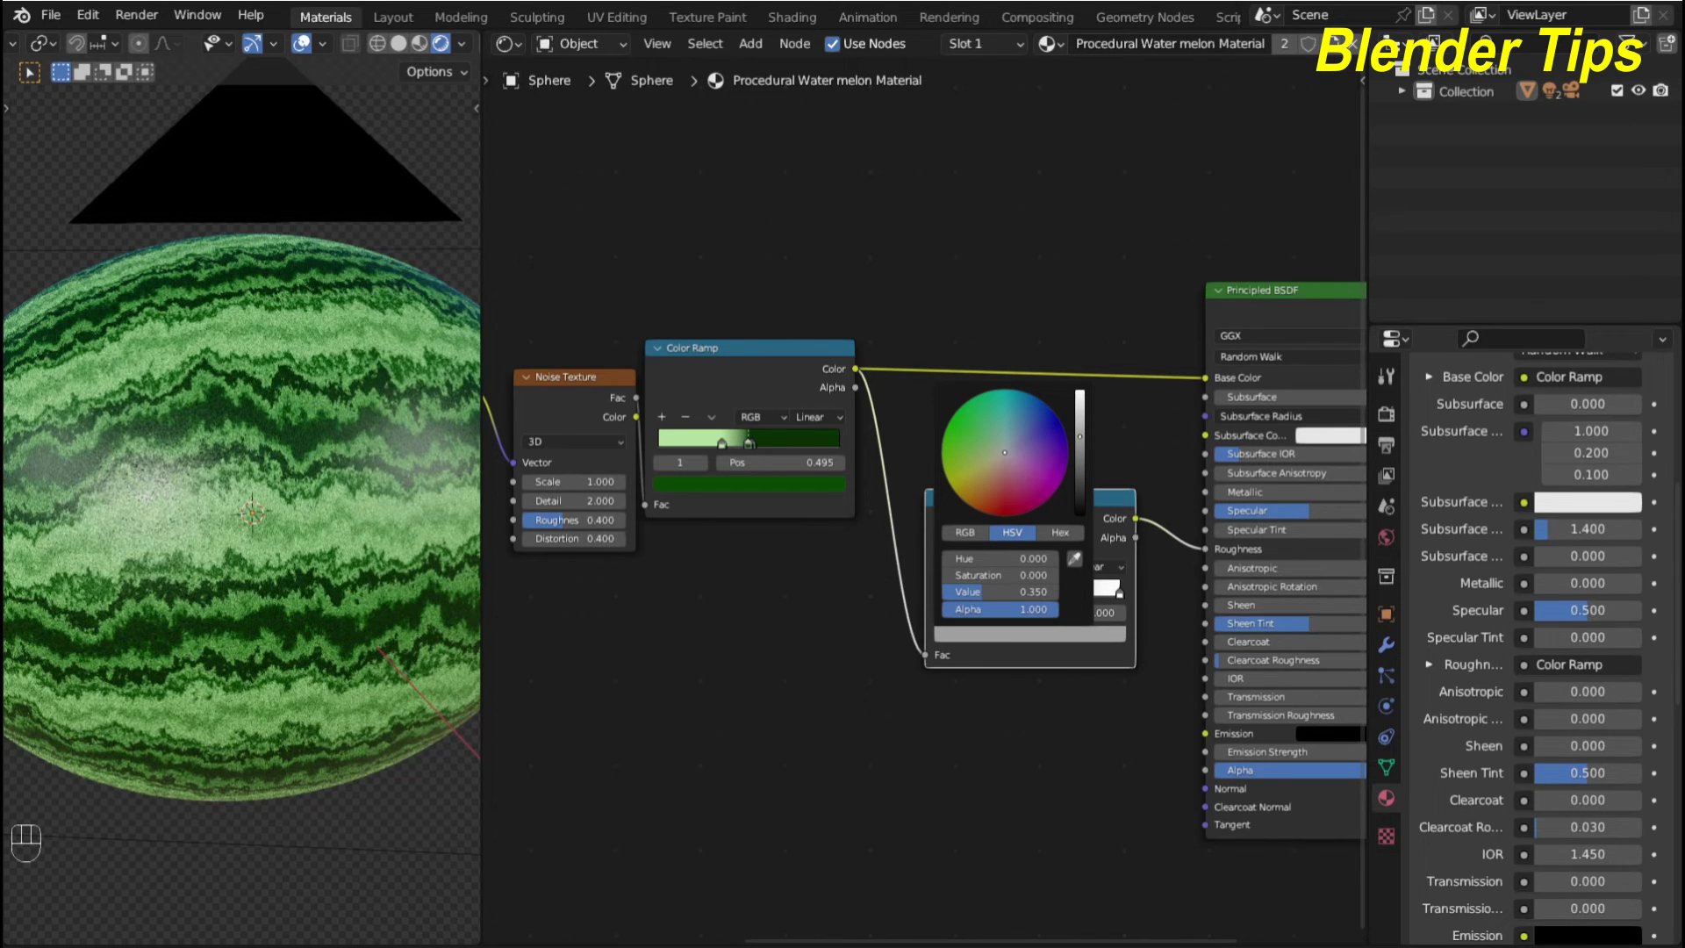
scroll(303, 467, down, 2)
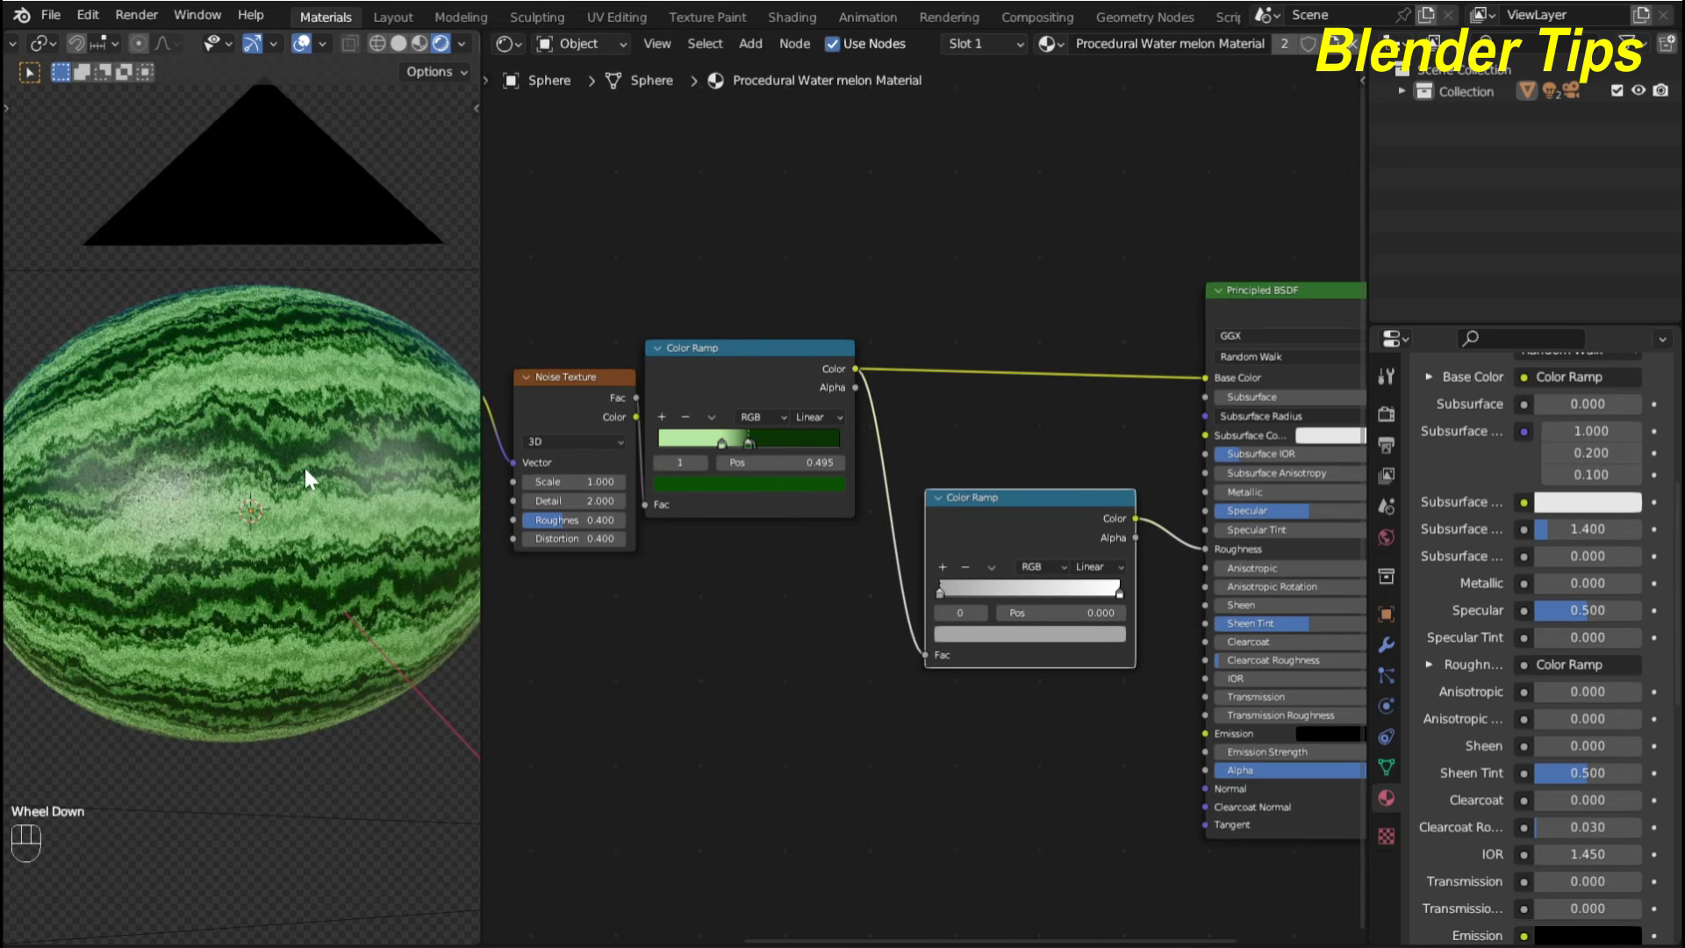
scroll(298, 470, up, 1)
scroll(298, 472, down, 1)
key(KP_0)
scroll(277, 483, up, 1)
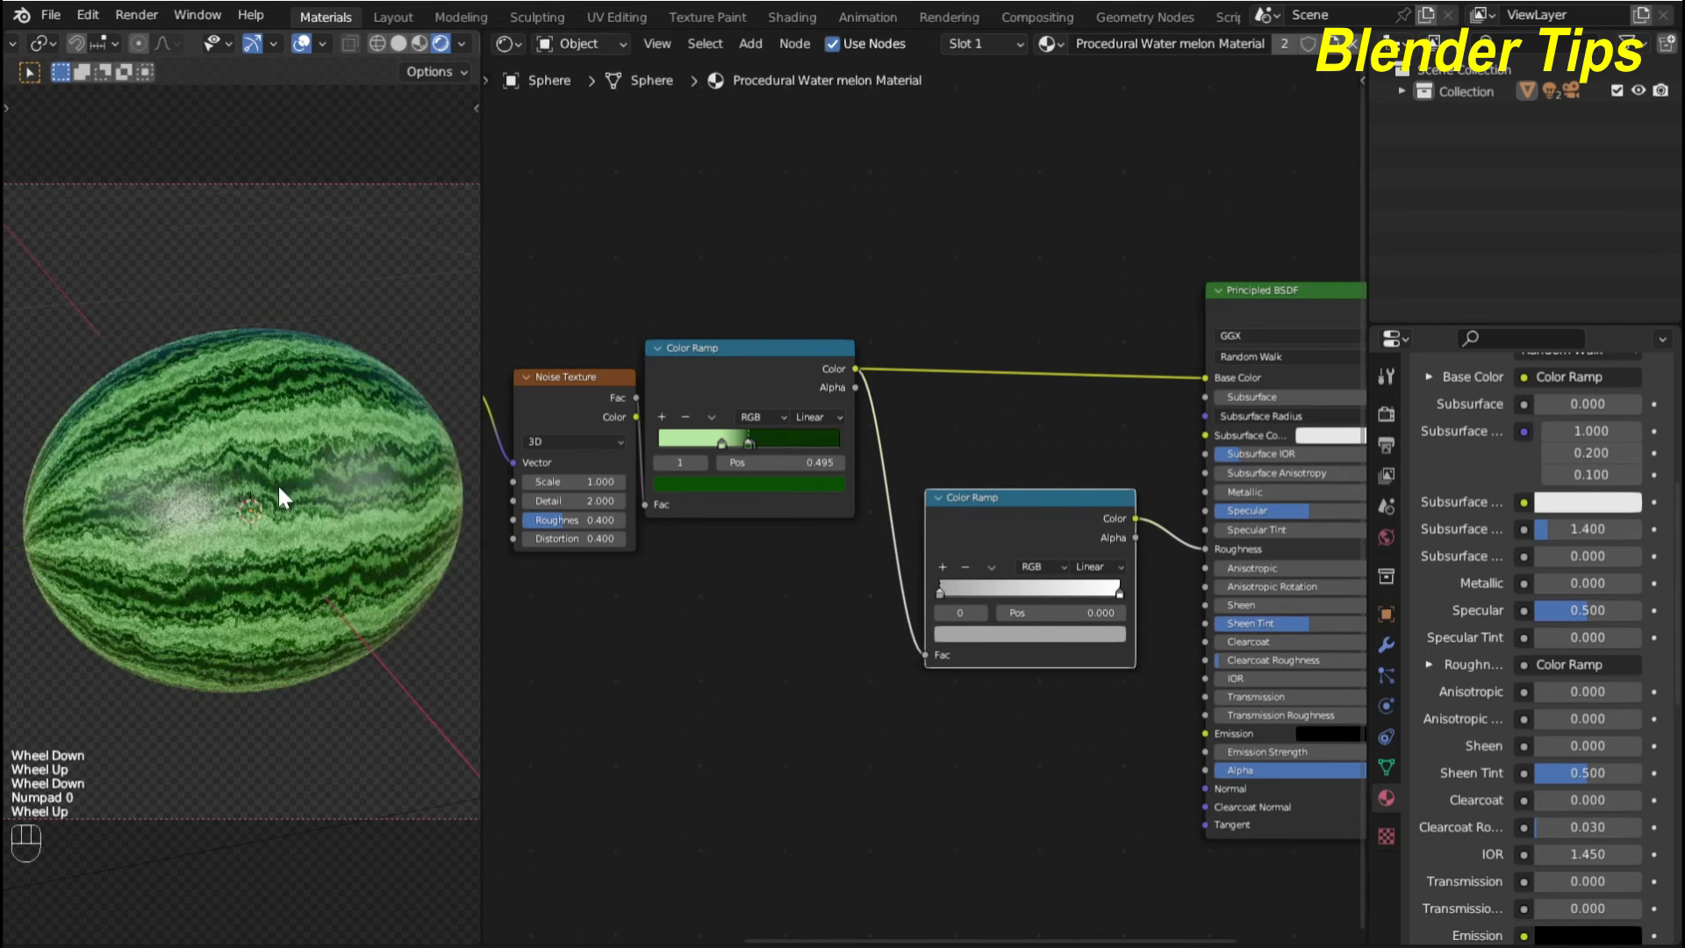
Examine the whole node chain from the Texture Coordinate node to the Material Output
scroll(943, 718, down, 4)
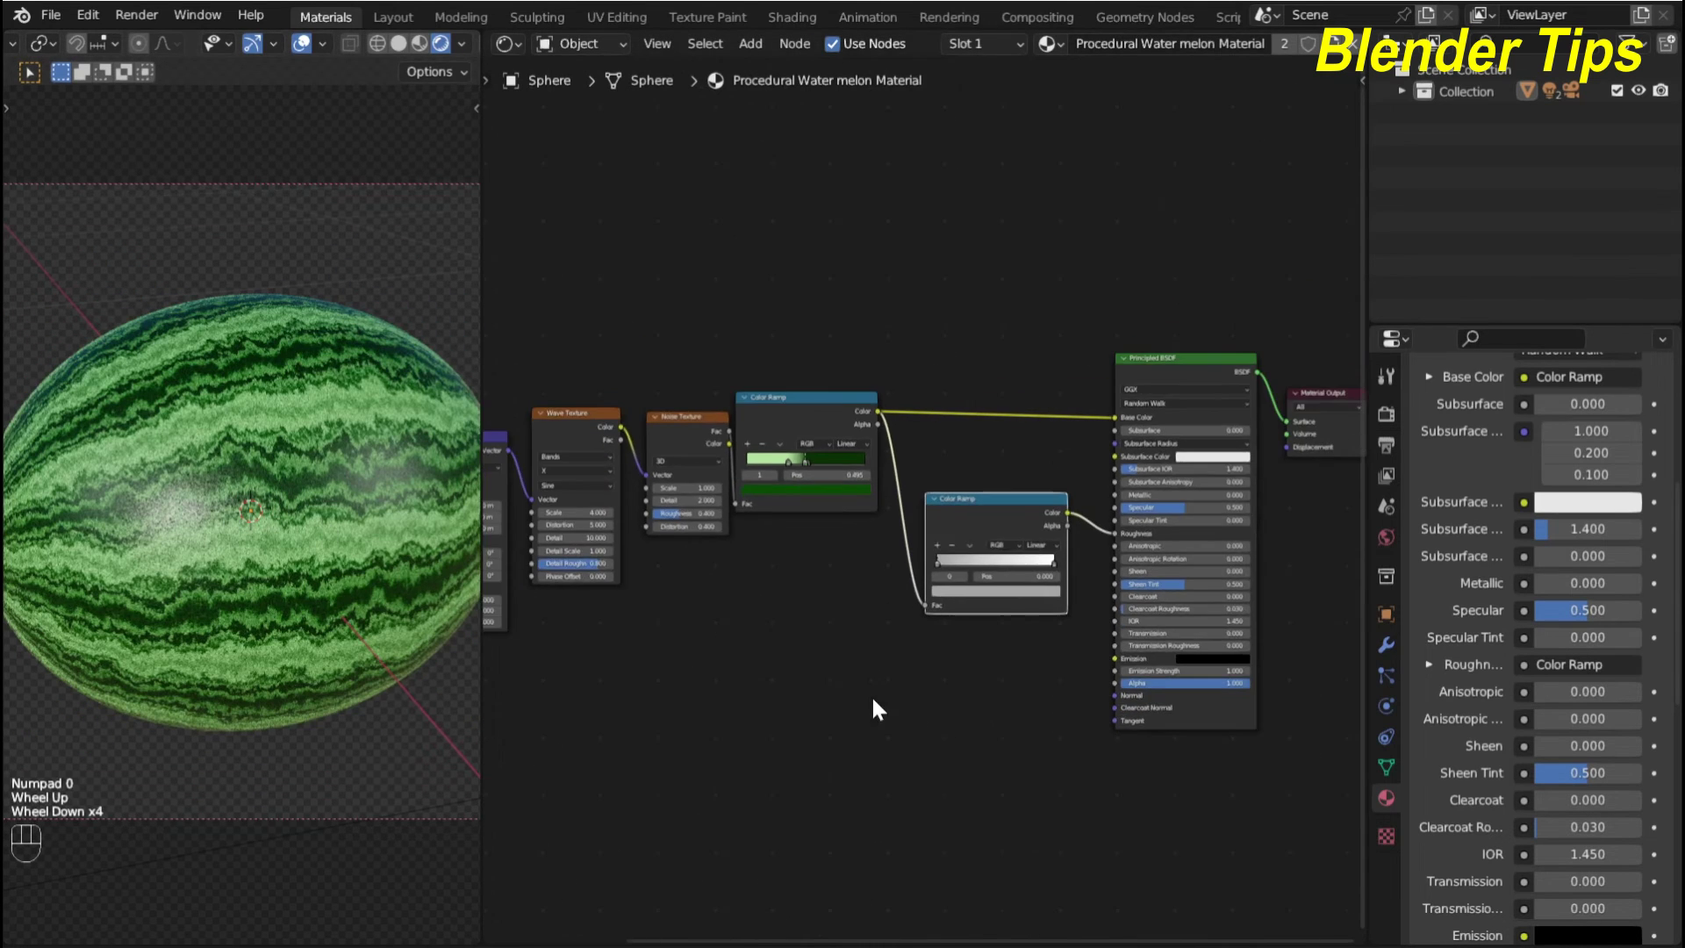
scroll(873, 700, down, 3)
middle_drag(873, 699, 880, 598)
scroll(699, 600, down, 2)
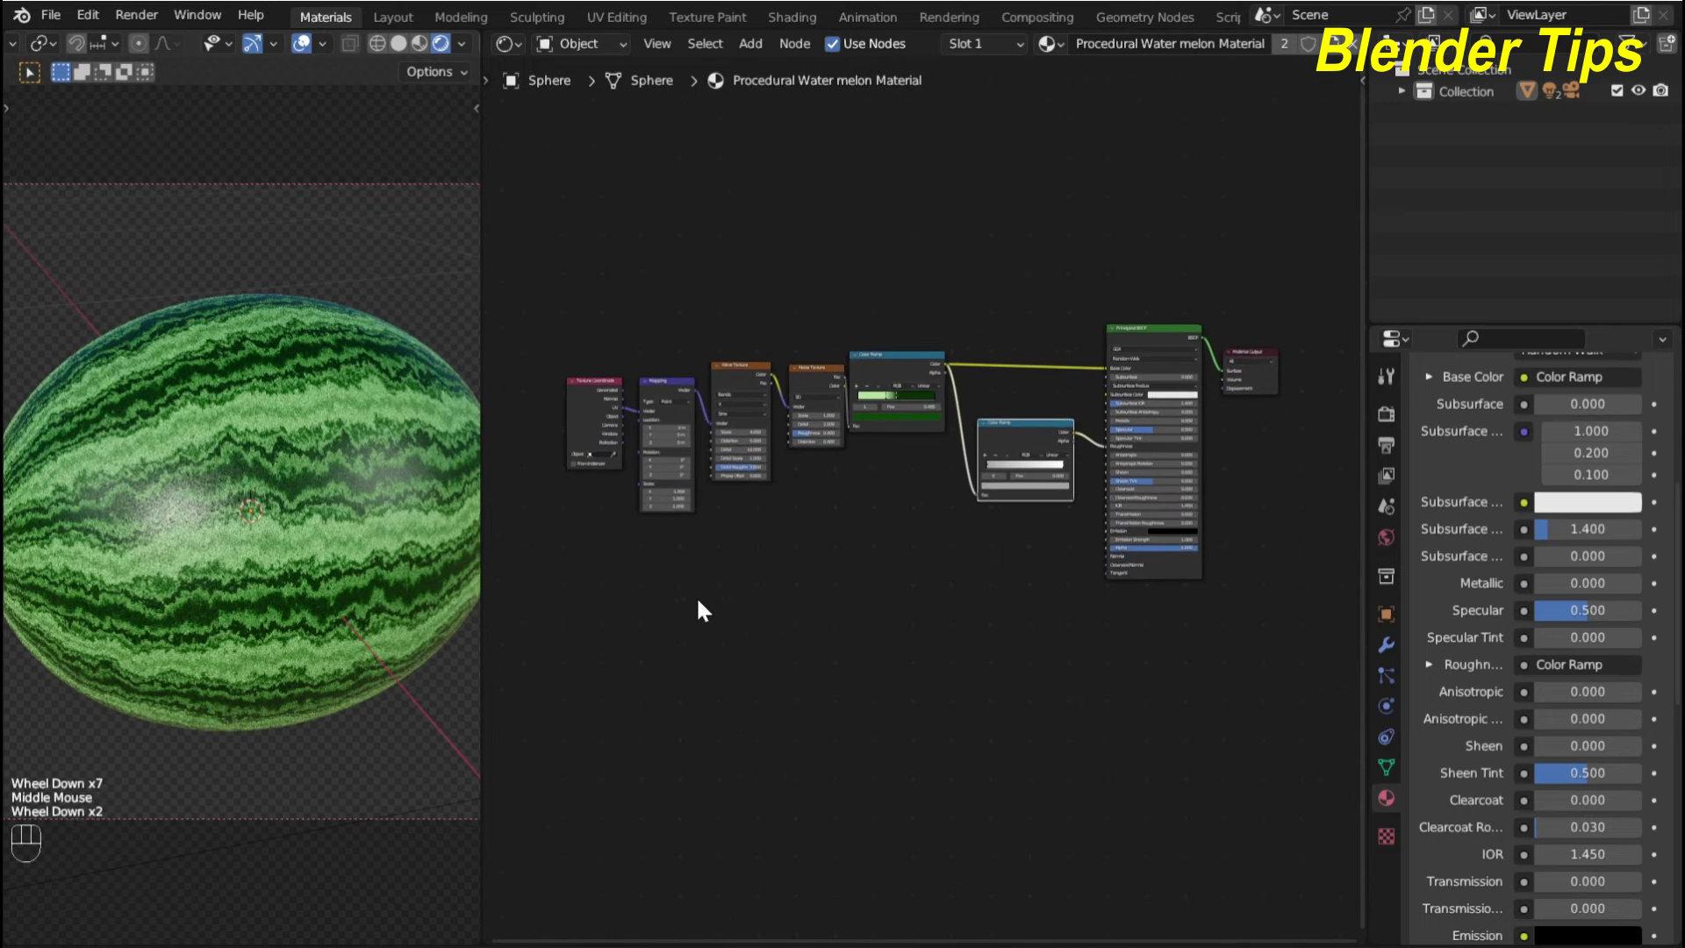
scroll(702, 605, up, 2)
scroll(709, 583, up, 2)
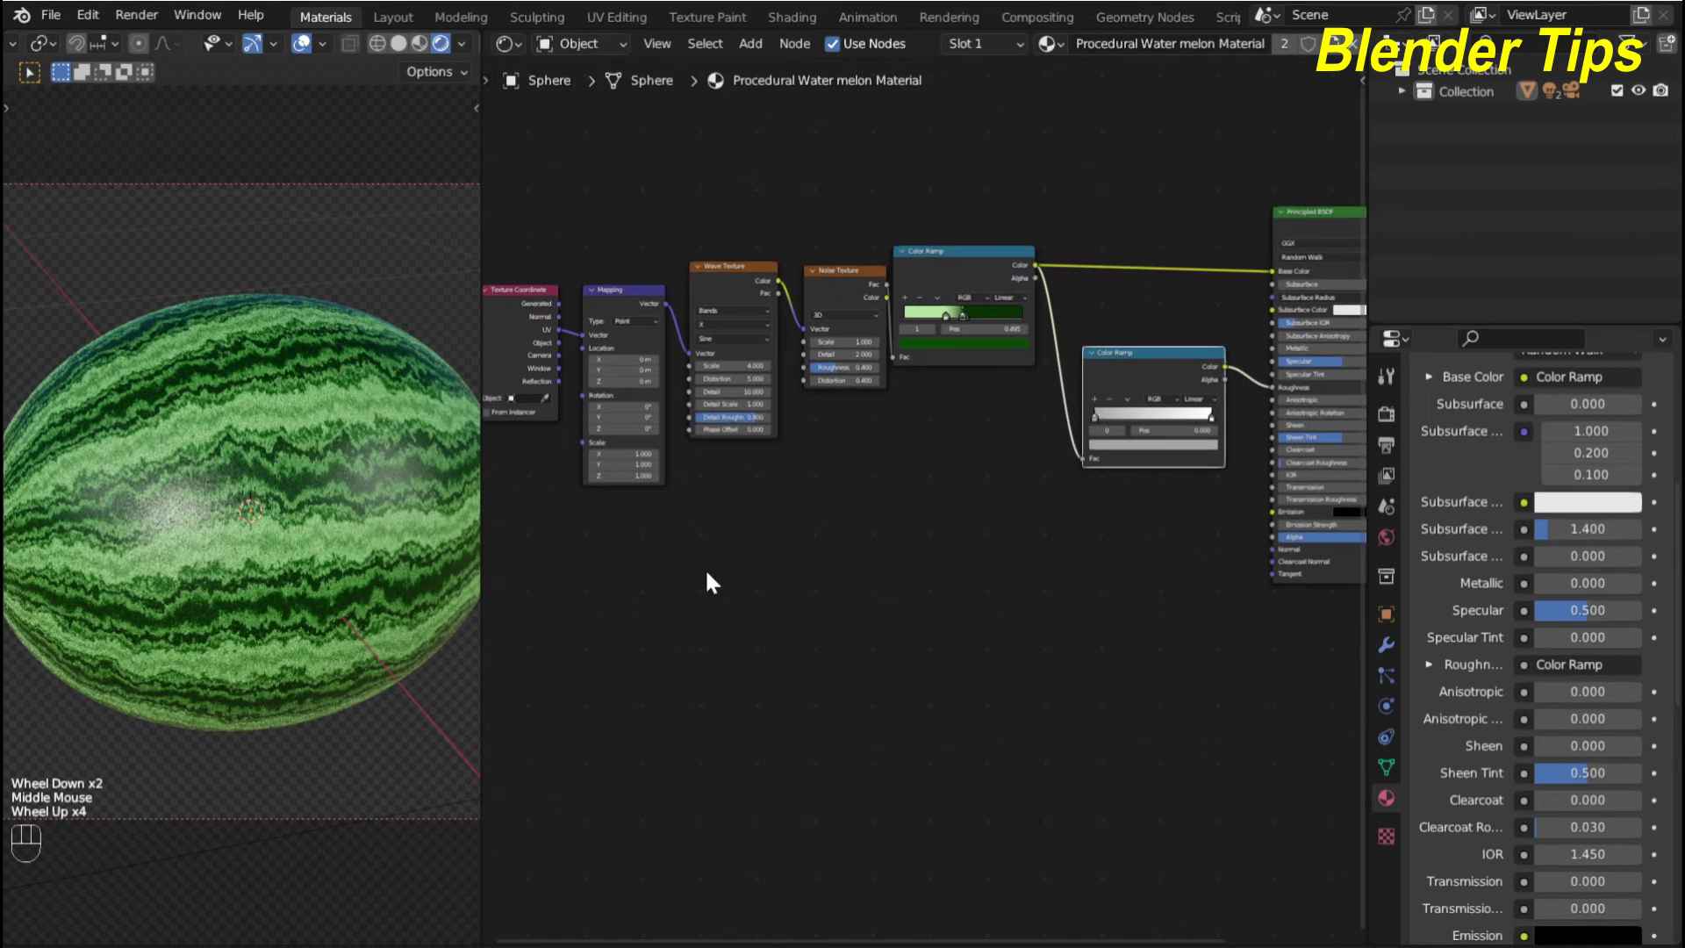
mouse_move(710, 583)
middle_down()
mouse_move(689, 583)
mouse_move(730, 557)
middle_up()
scroll(737, 550, down, 2)
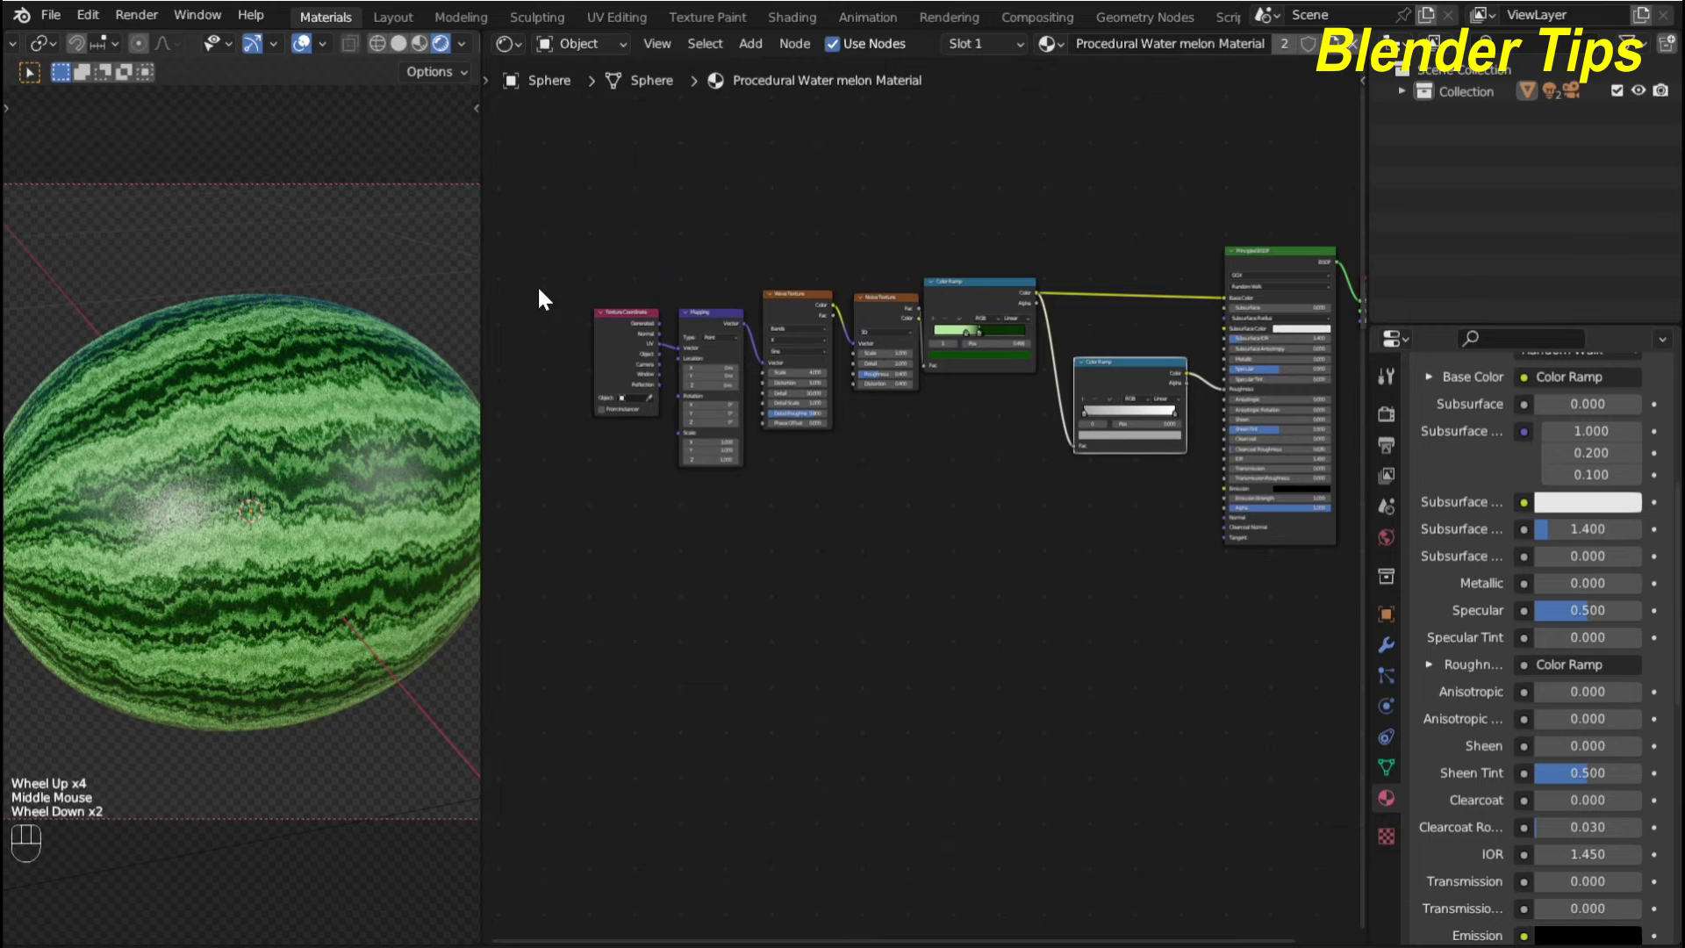
drag(541, 283, 753, 499)
drag(680, 349, 668, 452)
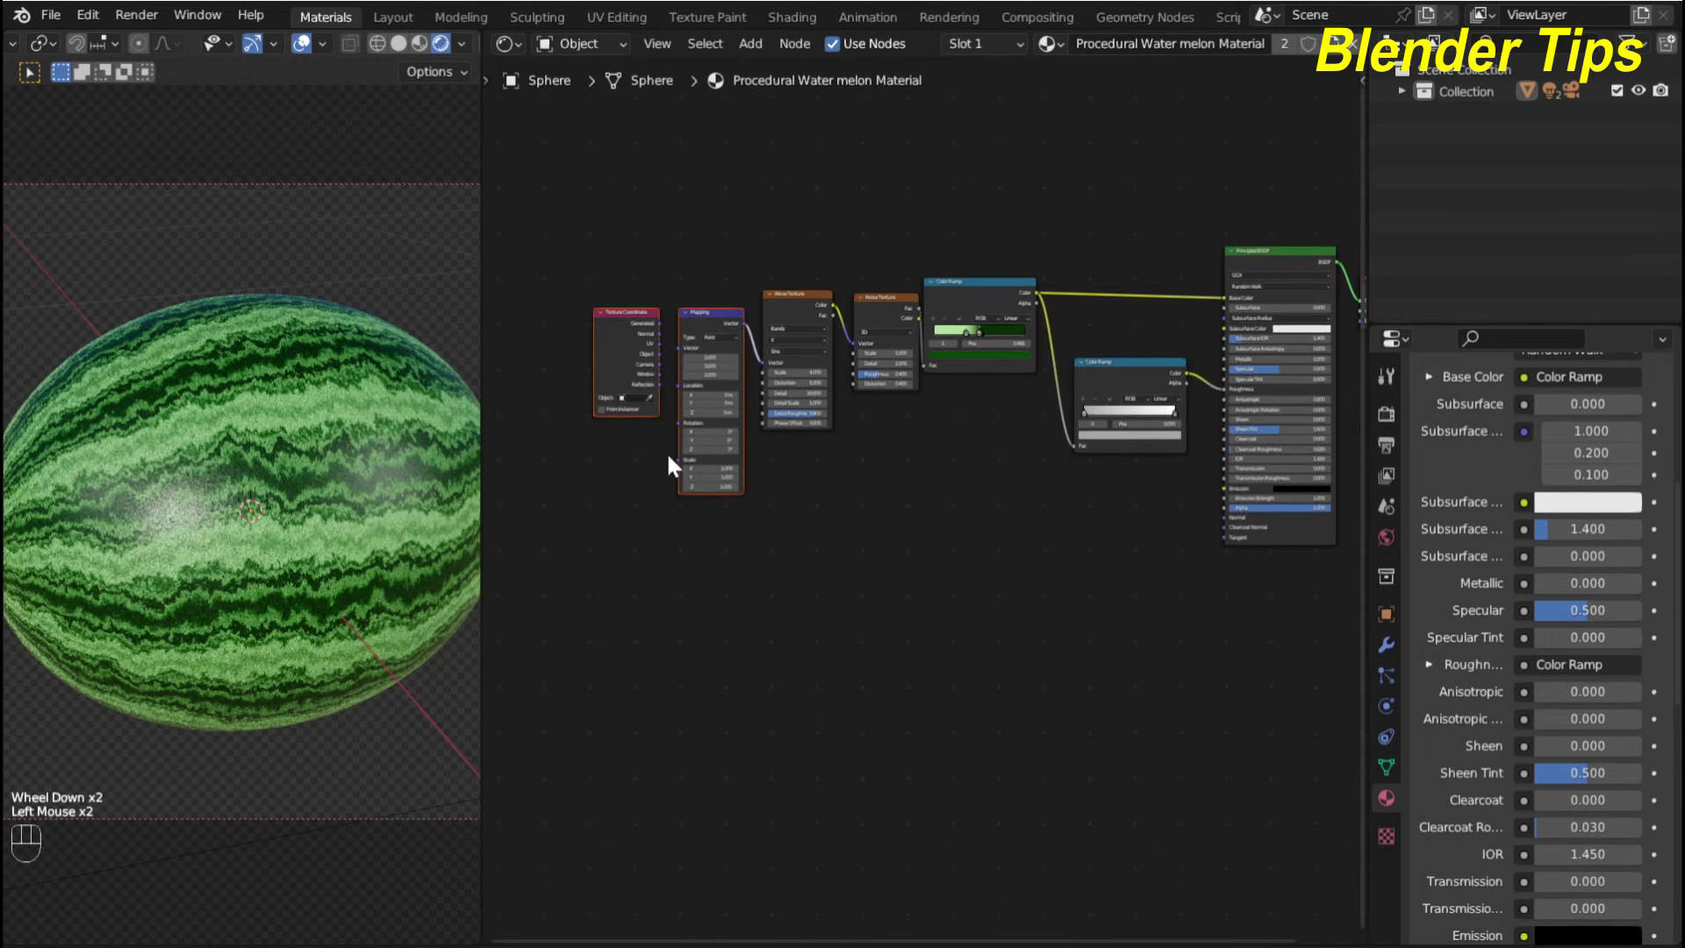
drag(664, 340, 679, 348)
Try the Normal type on the Mapping node and settle on the Vector type instead
drag(570, 279, 726, 459)
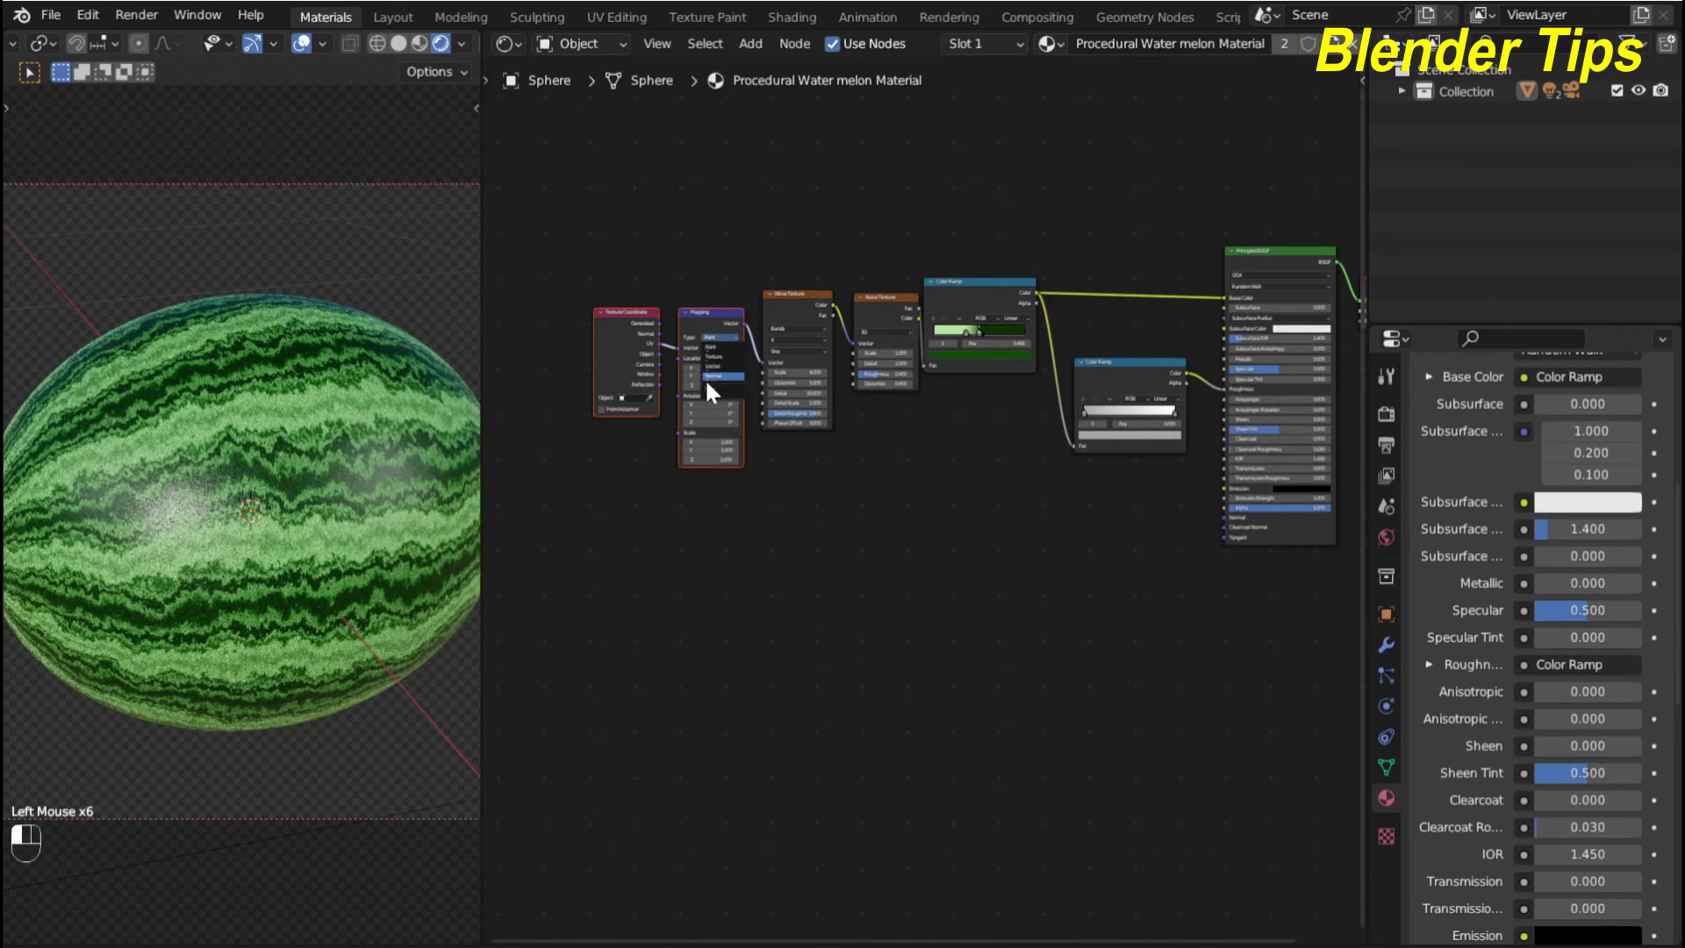
click(704, 377)
scroll(688, 409, up, 3)
middle_drag(690, 418, 788, 655)
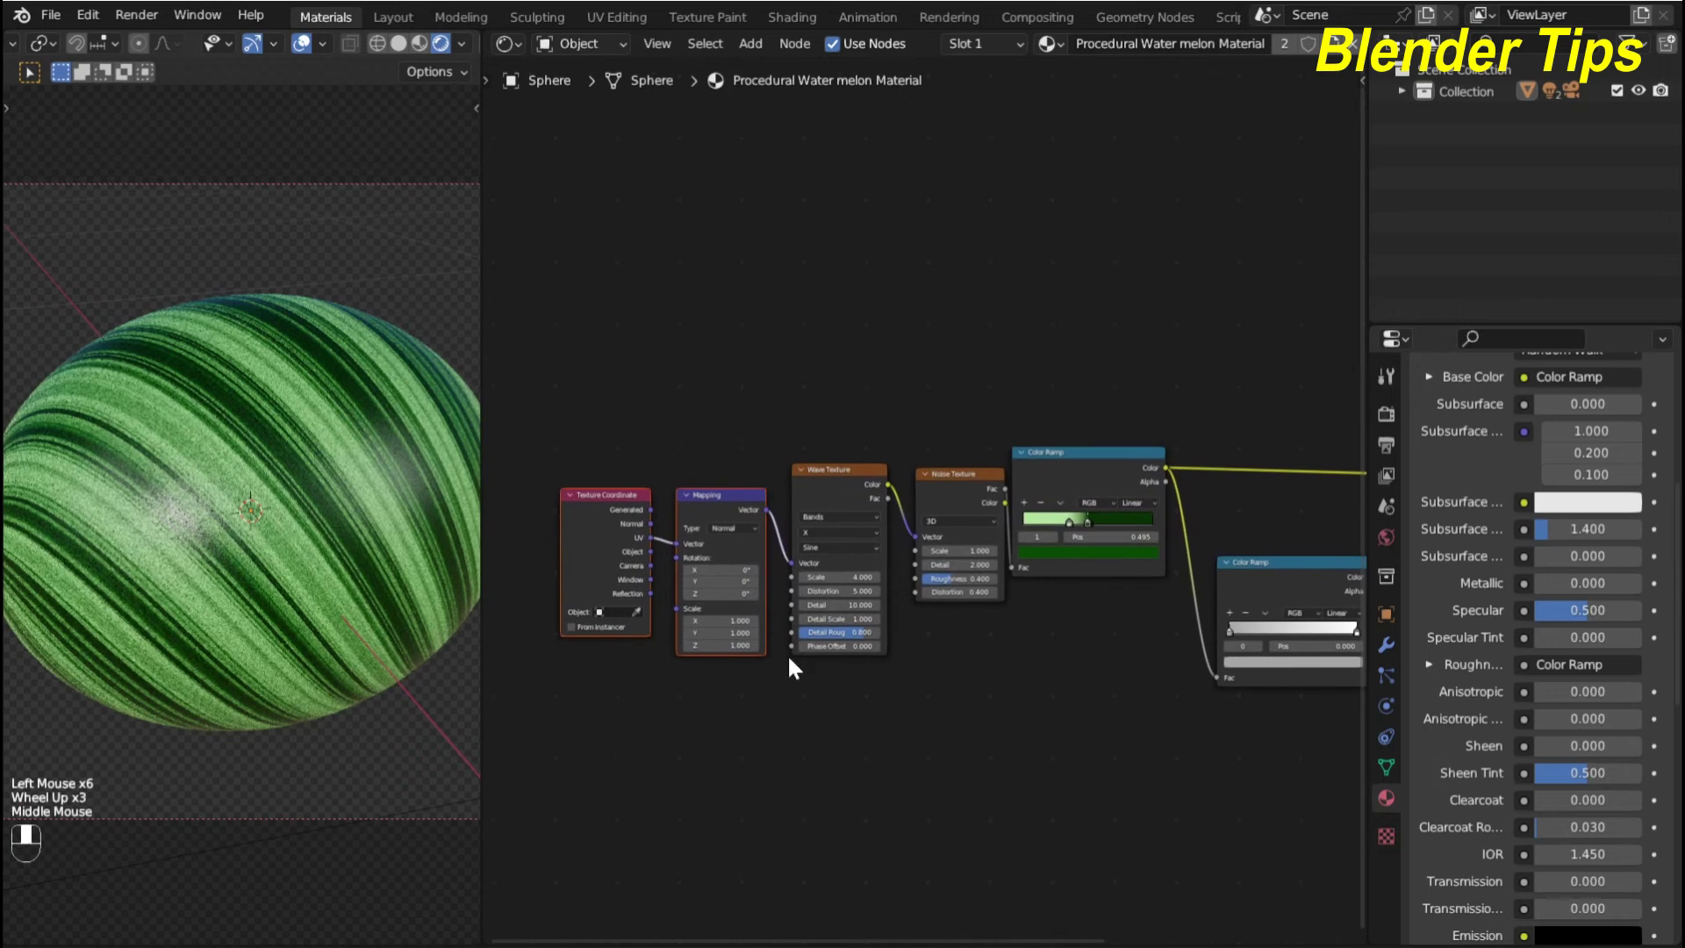
click(734, 528)
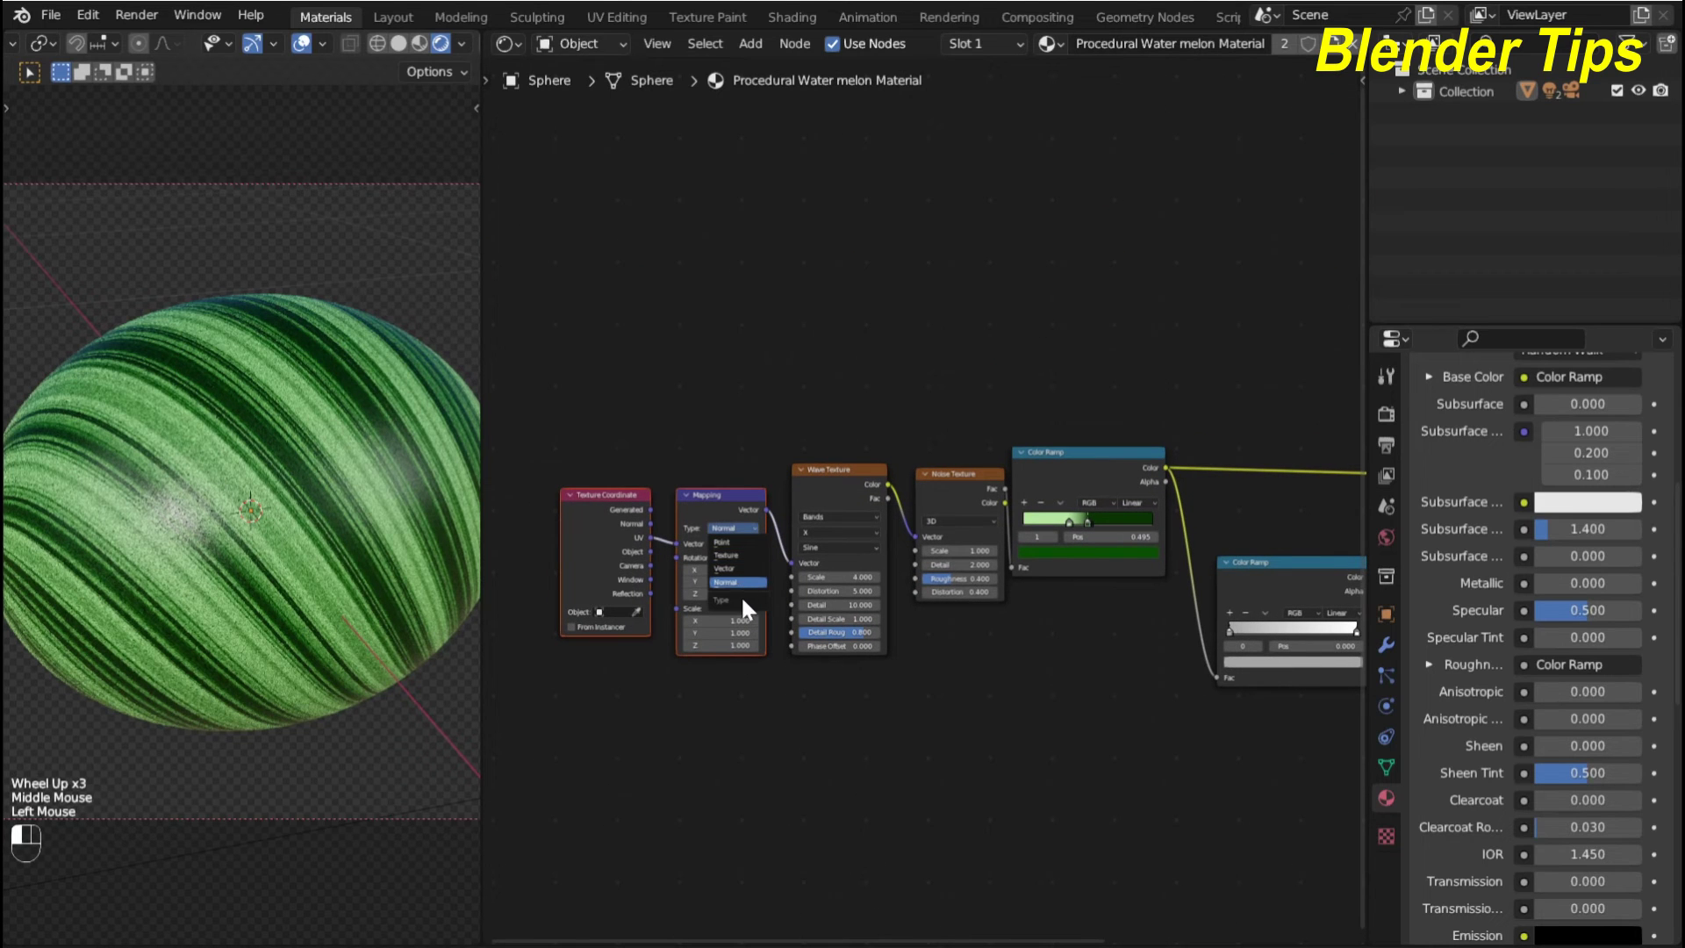
click(740, 566)
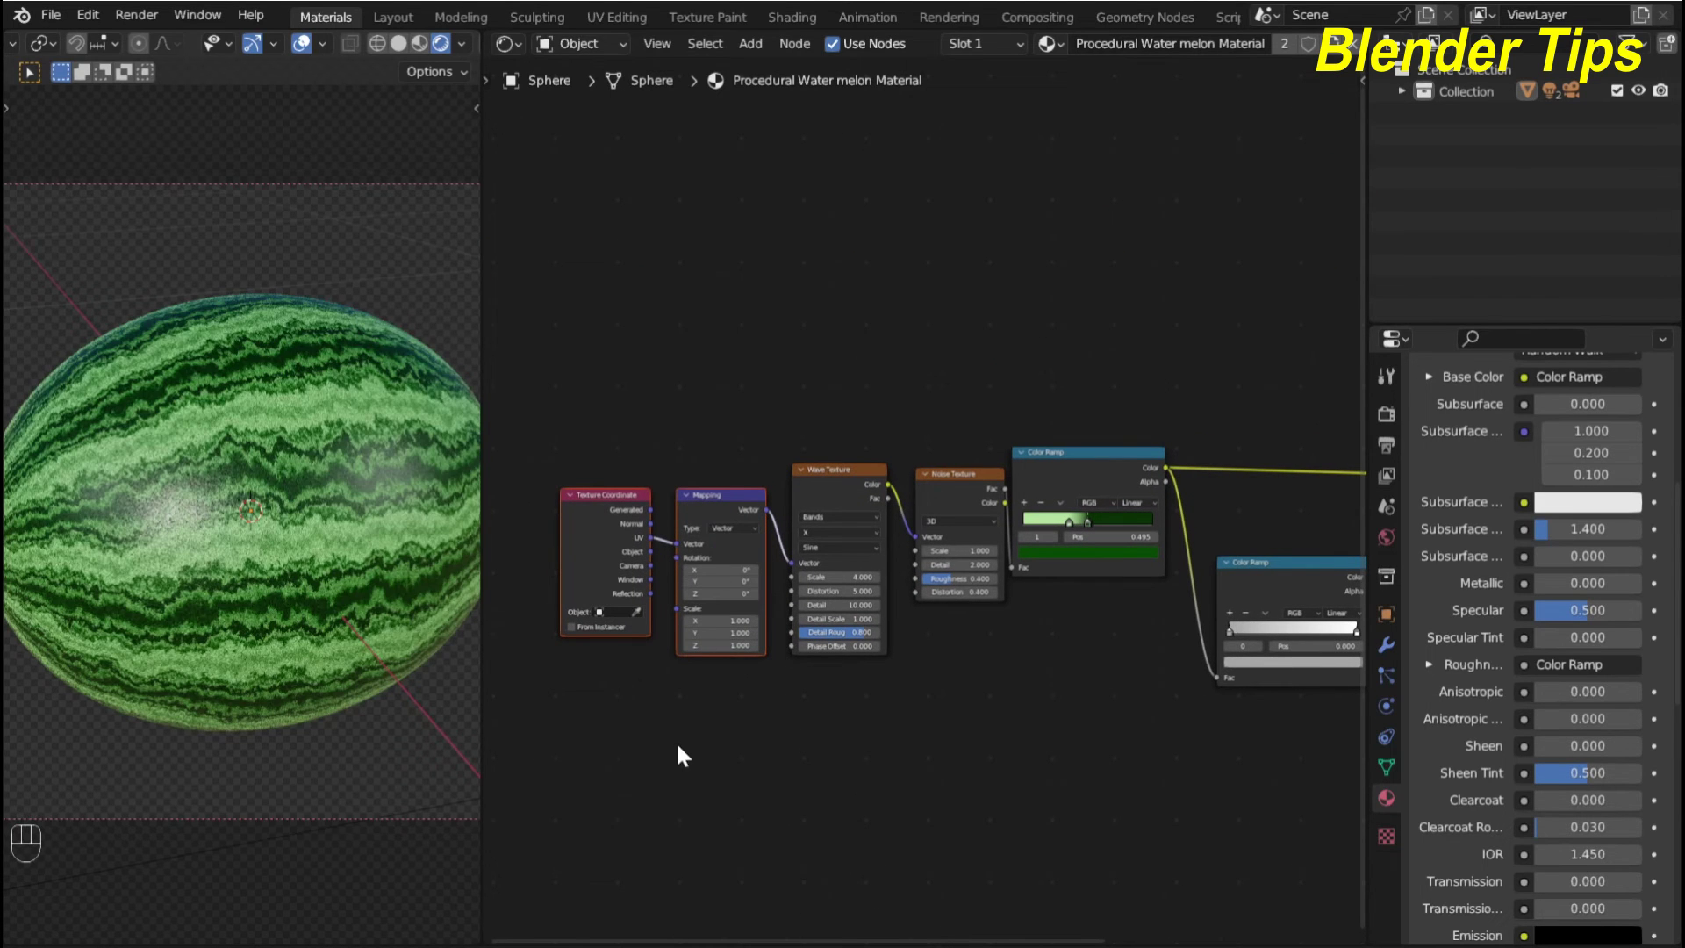
Move the Texture Coordinate and Mapping nodes together to a spot below the Wave Texture row
middle_drag(629, 586, 674, 579)
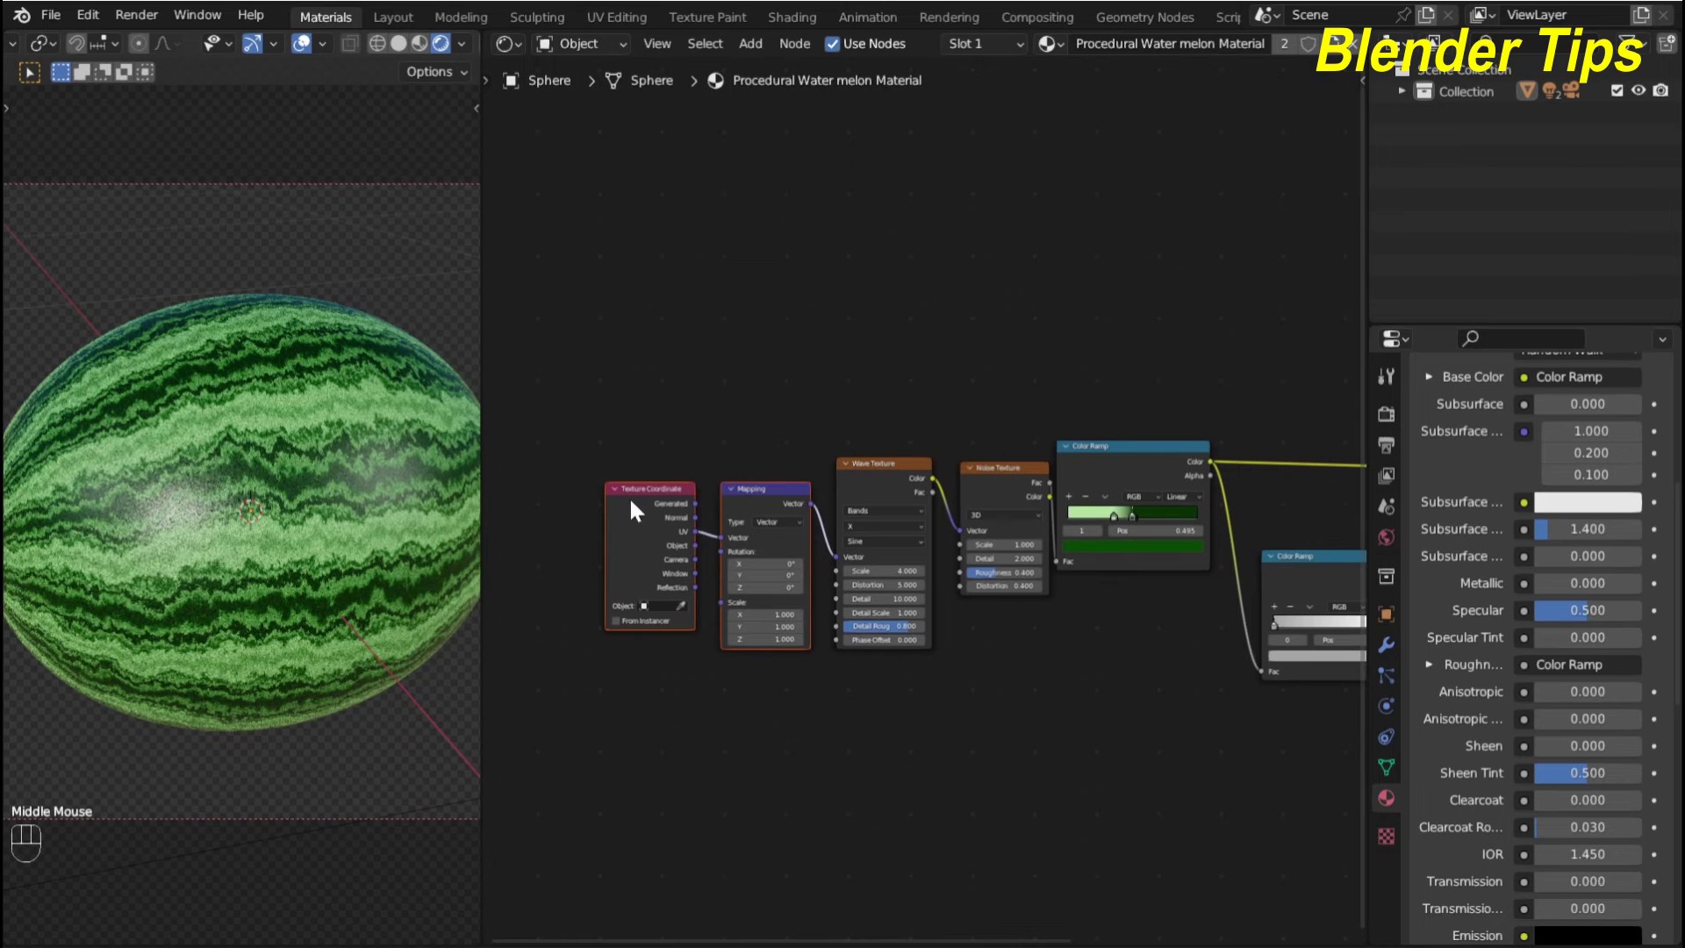
middle_drag(630, 500, 617, 323)
click(617, 323)
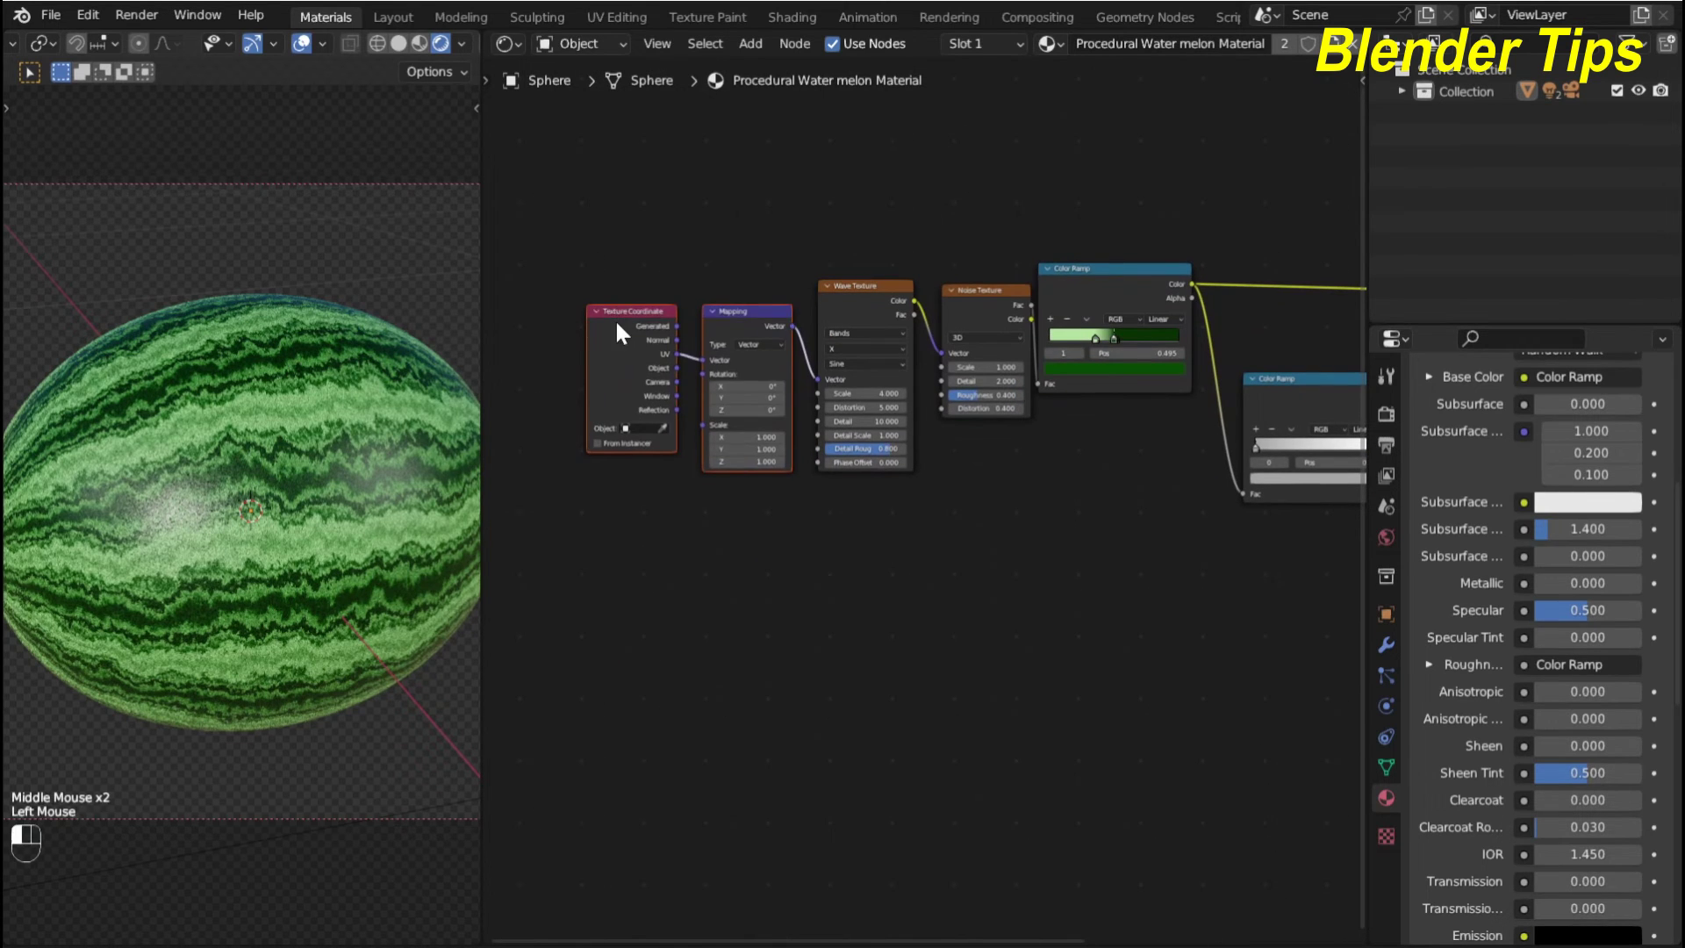
drag(617, 323, 602, 566)
Add another Noise Texture node in the empty space below the existing texture nodes, to the right of Mapping
scroll(915, 647, down, 2)
middle_drag(915, 647, 769, 617)
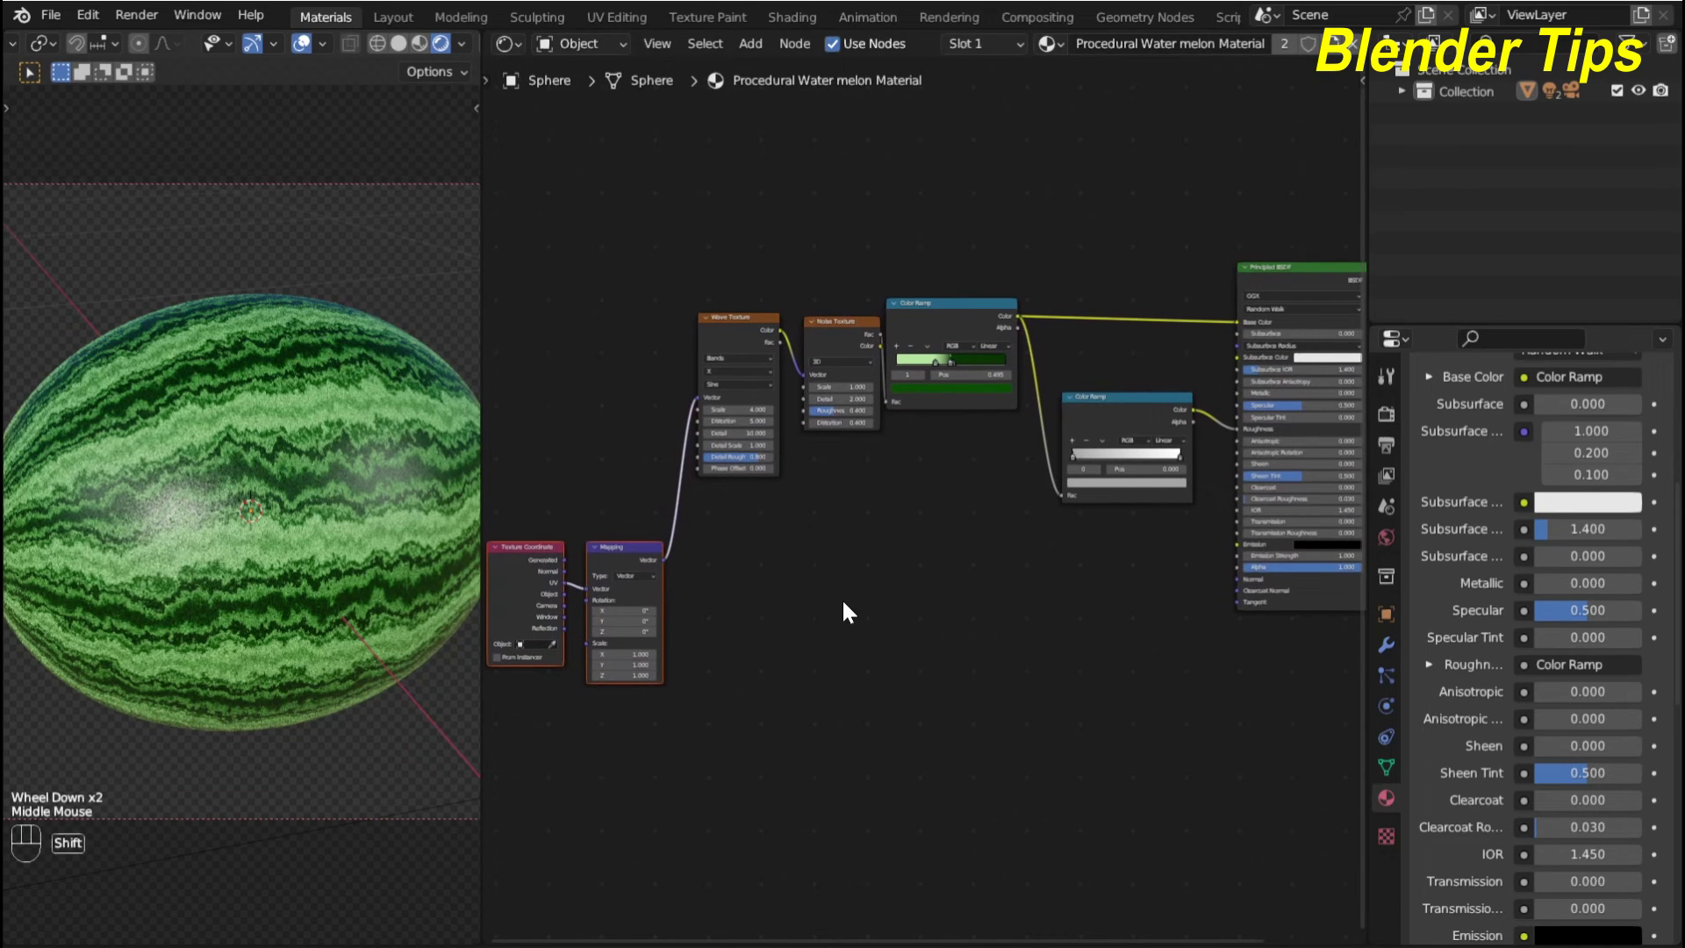
key(shift+a)
text(no)
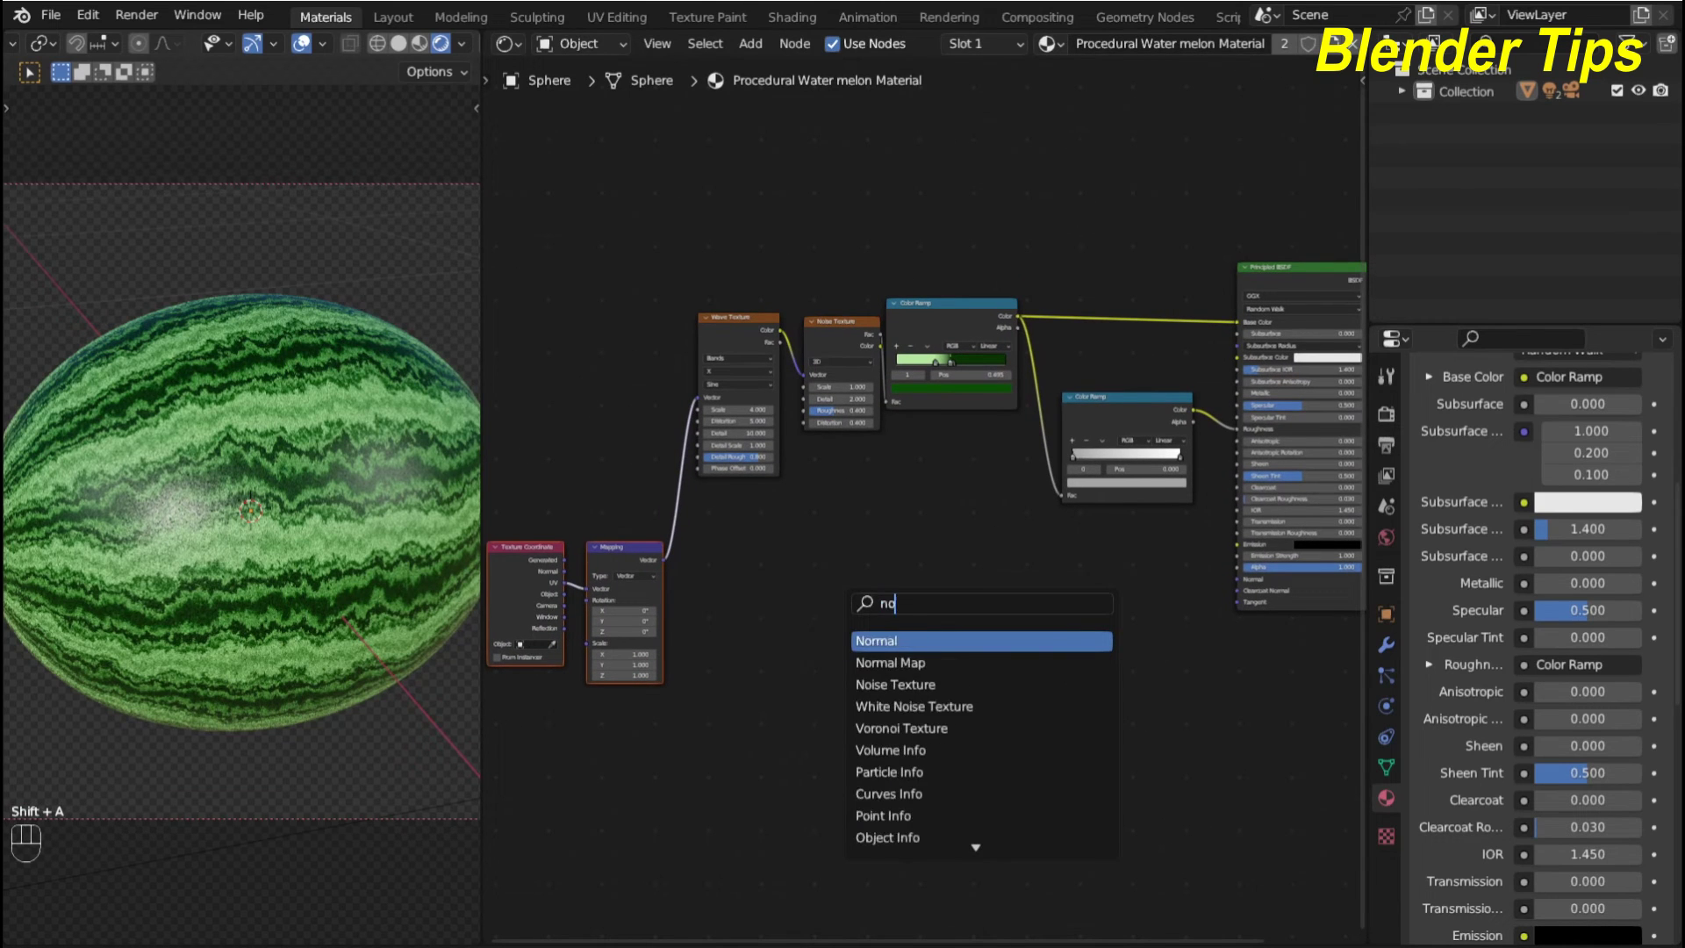
click(900, 687)
click(876, 646)
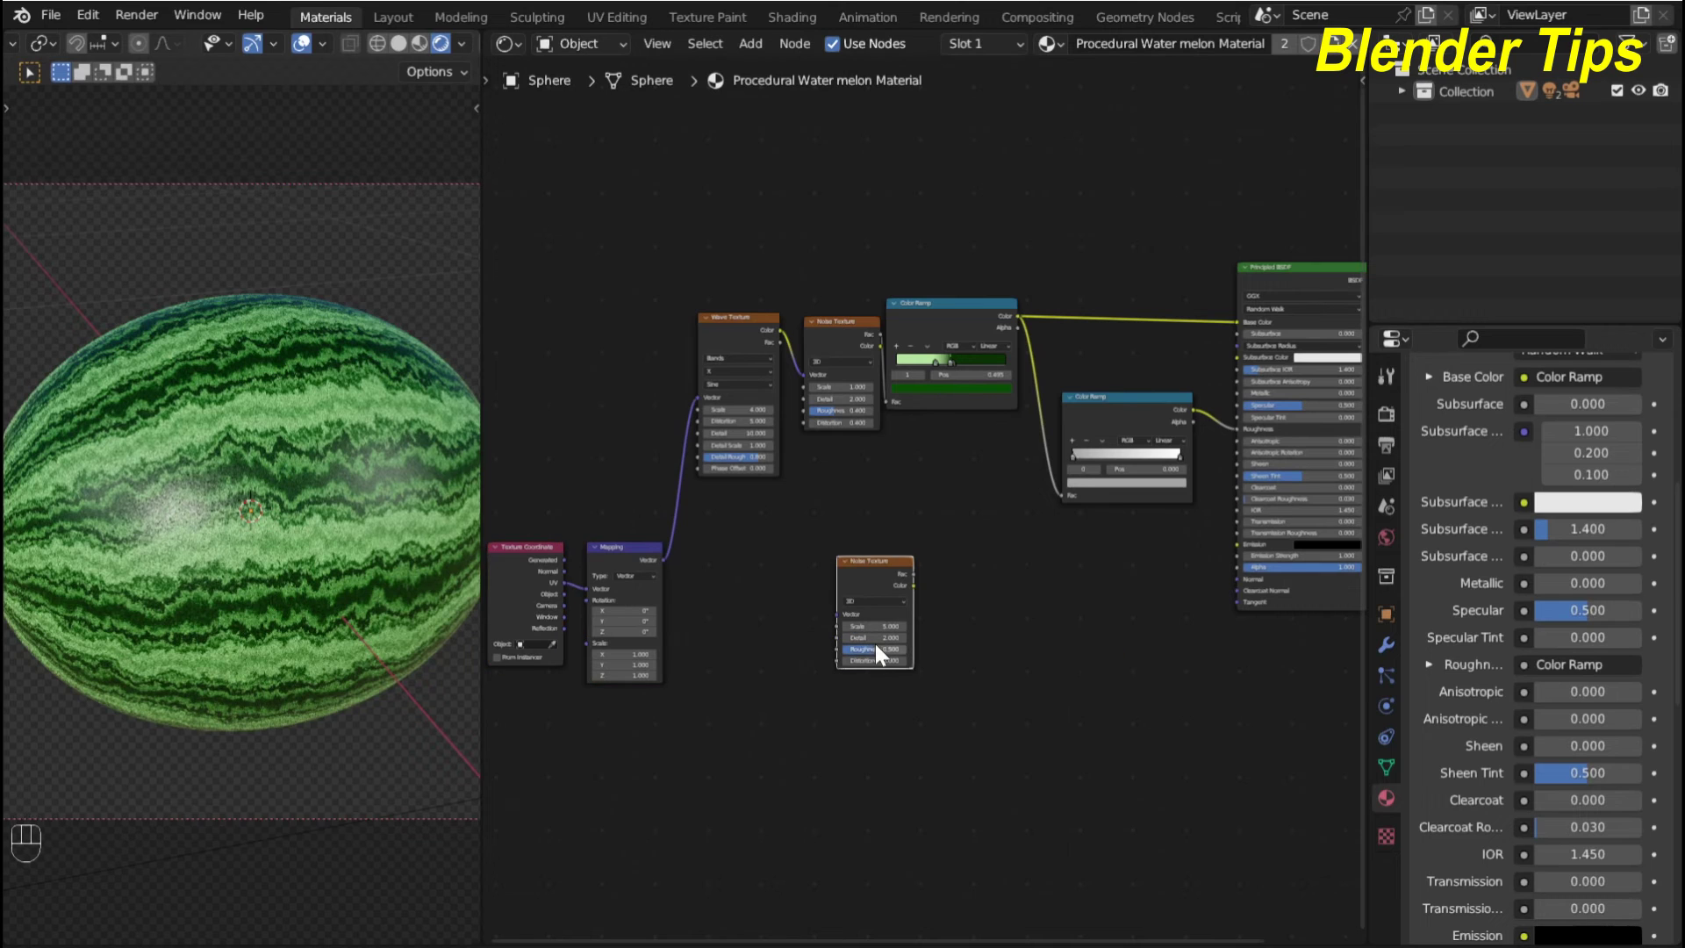
Connect Mapping's Vector to the lower Noise Texture and its Fac to the Principled BSDF's Normal, checking the effect on the watermelon
scroll(712, 663, up, 2)
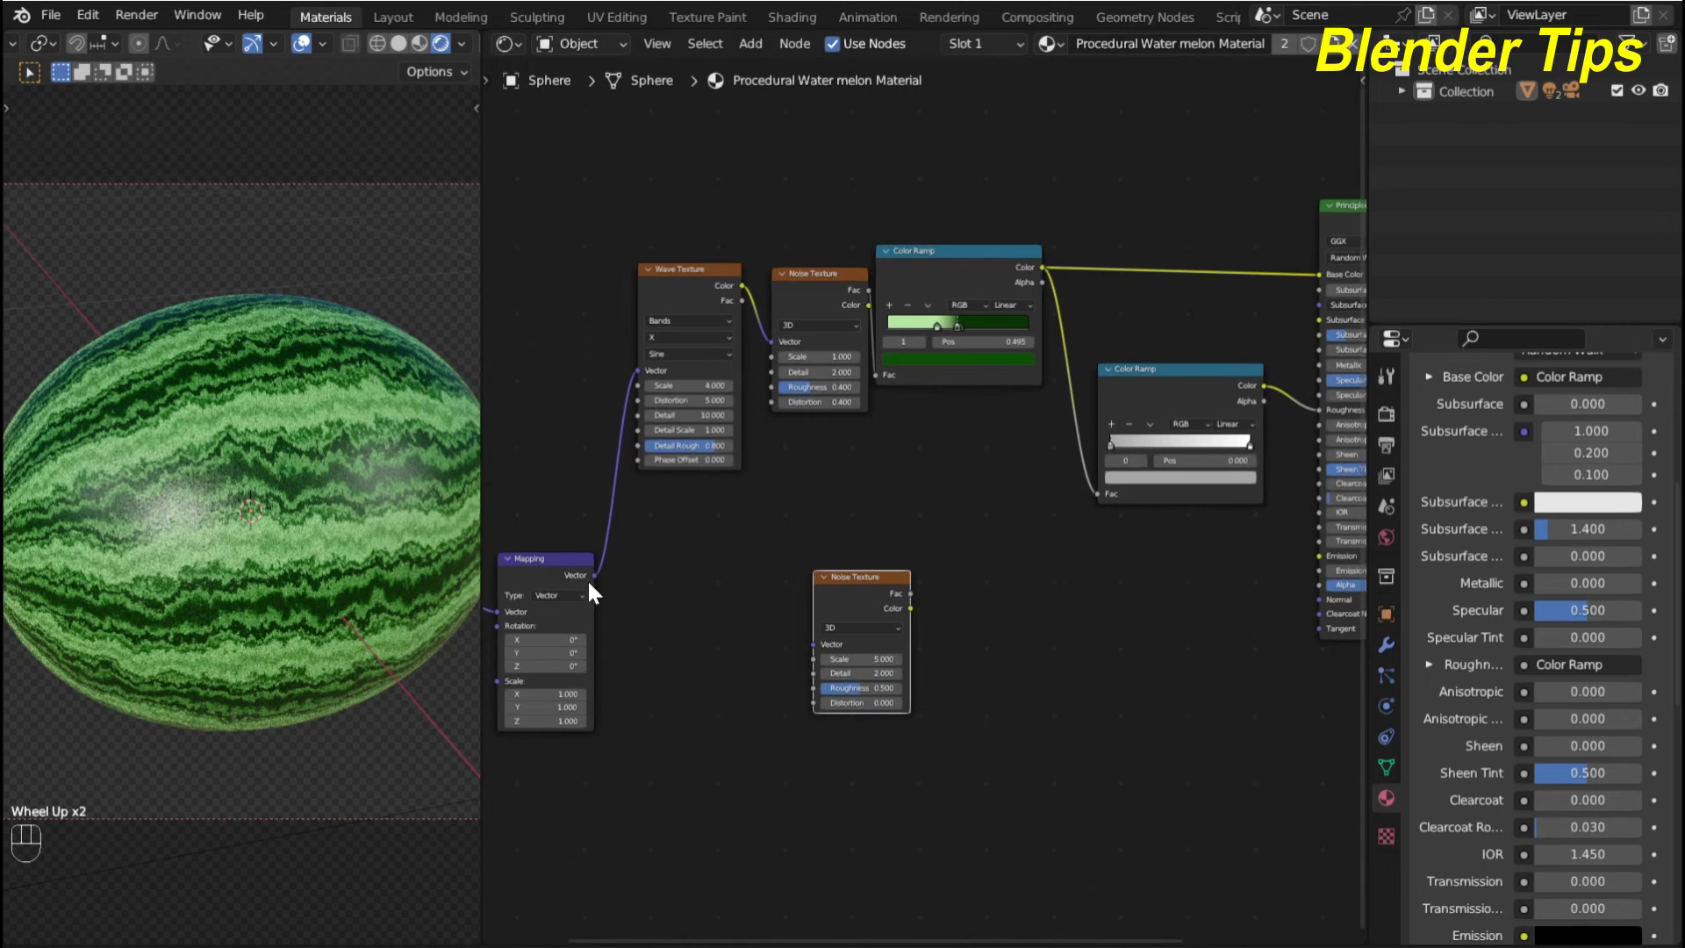
drag(595, 575, 802, 648)
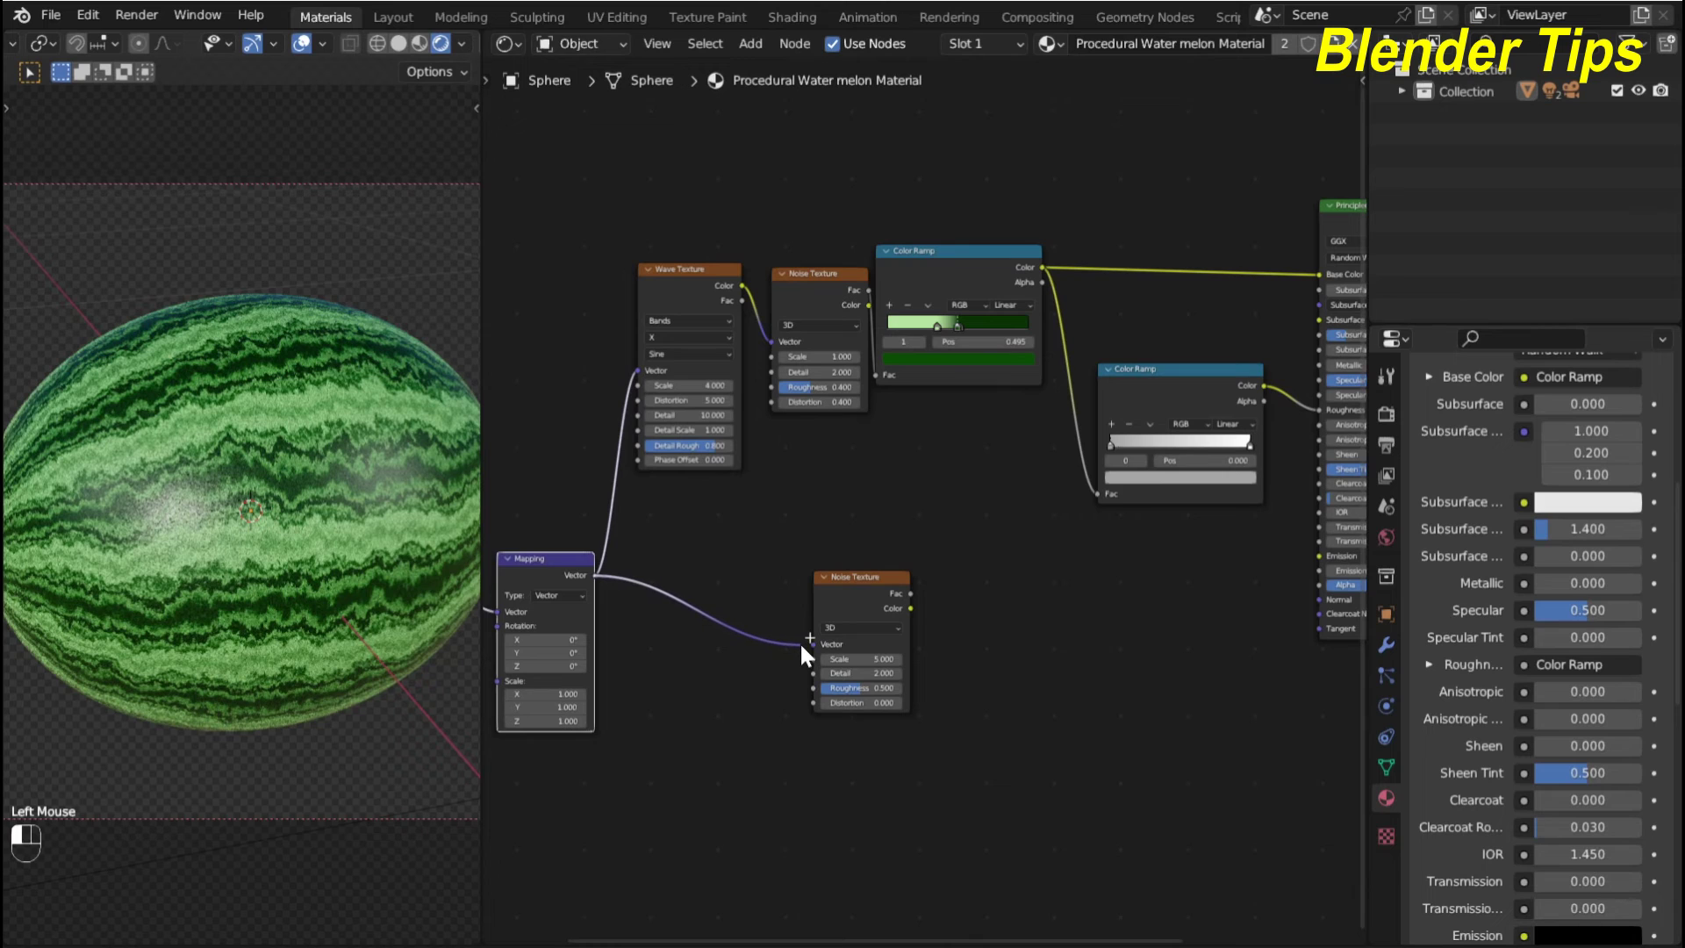
middle_drag(1045, 669, 847, 673)
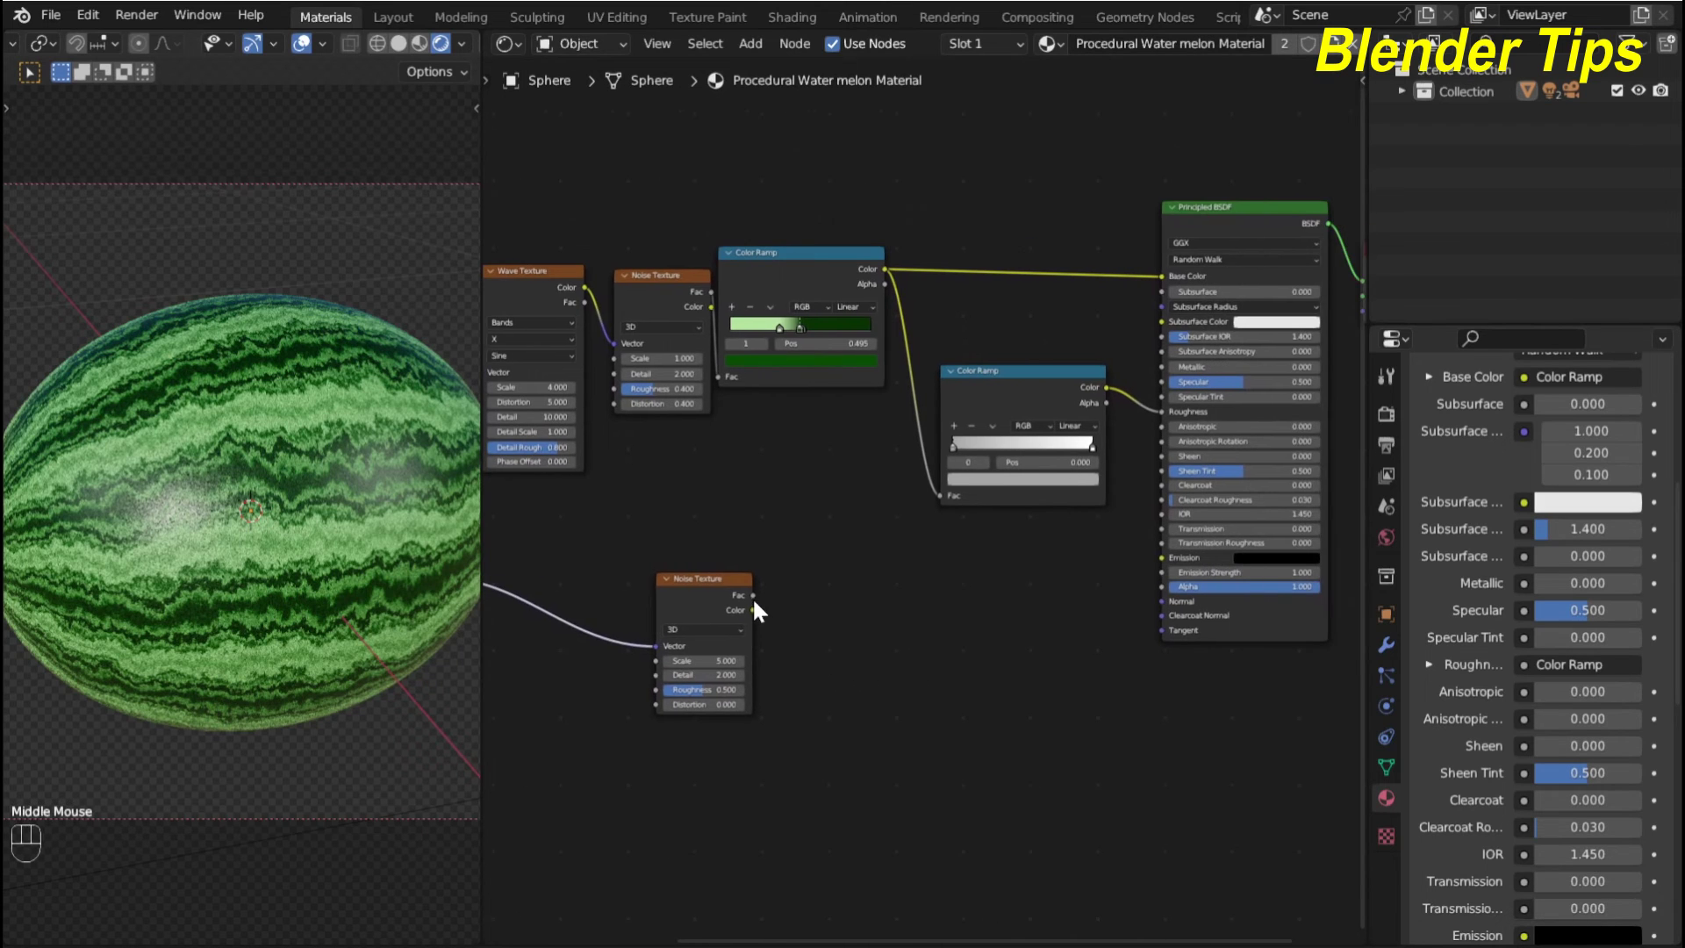
drag(752, 595, 1152, 600)
scroll(165, 487, down, 1)
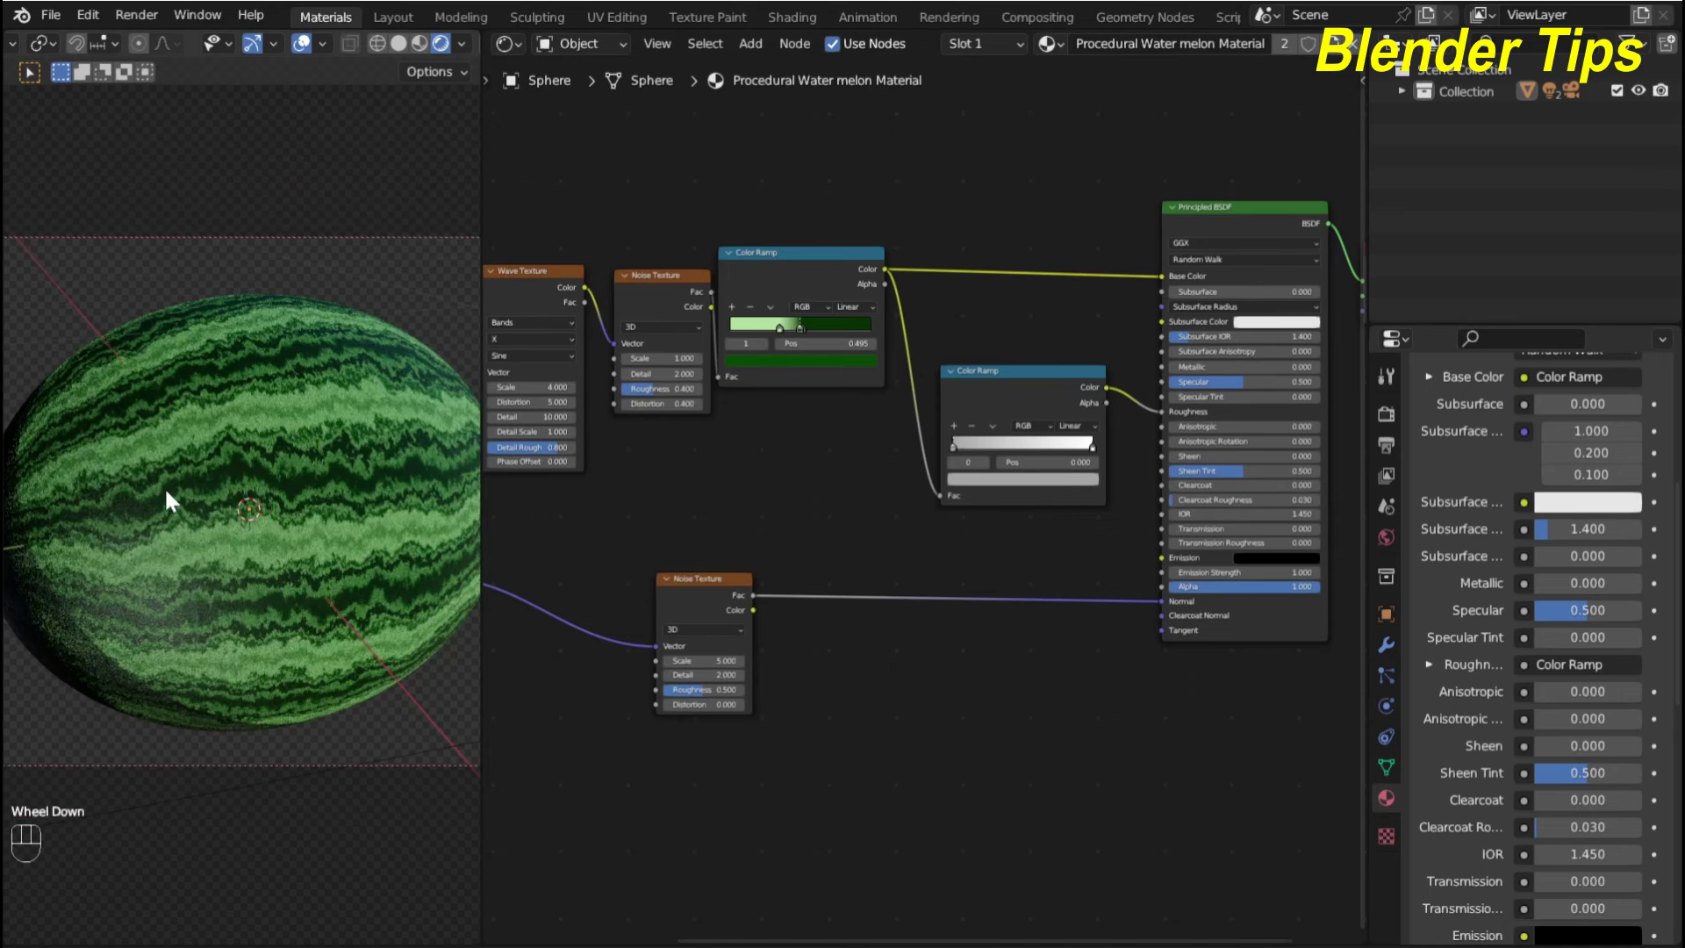
middle_drag(165, 487, 390, 576)
scroll(249, 514, up, 2)
scroll(250, 514, down, 1)
Insert a Bump node between the lower Noise Texture and the Principled BSDF's Normal, feeding the noise Fac into Bump's Height
middle_drag(876, 637, 799, 614)
scroll(707, 583, up, 2)
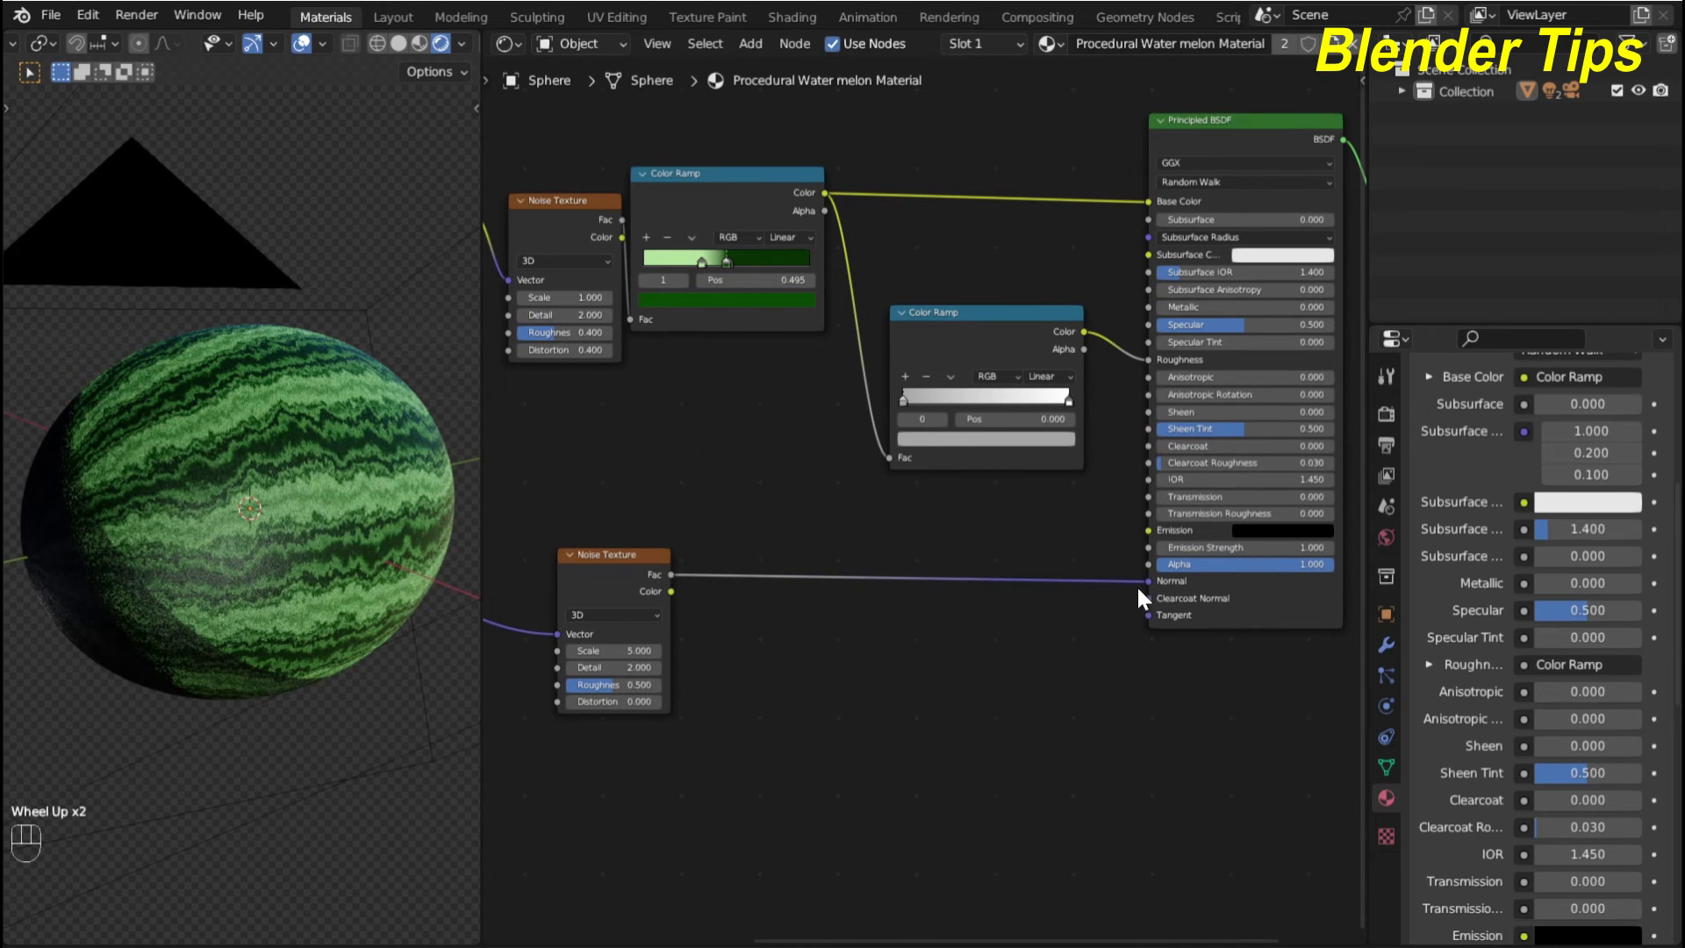
scroll(870, 697, down, 1)
middle_drag(861, 697, 821, 656)
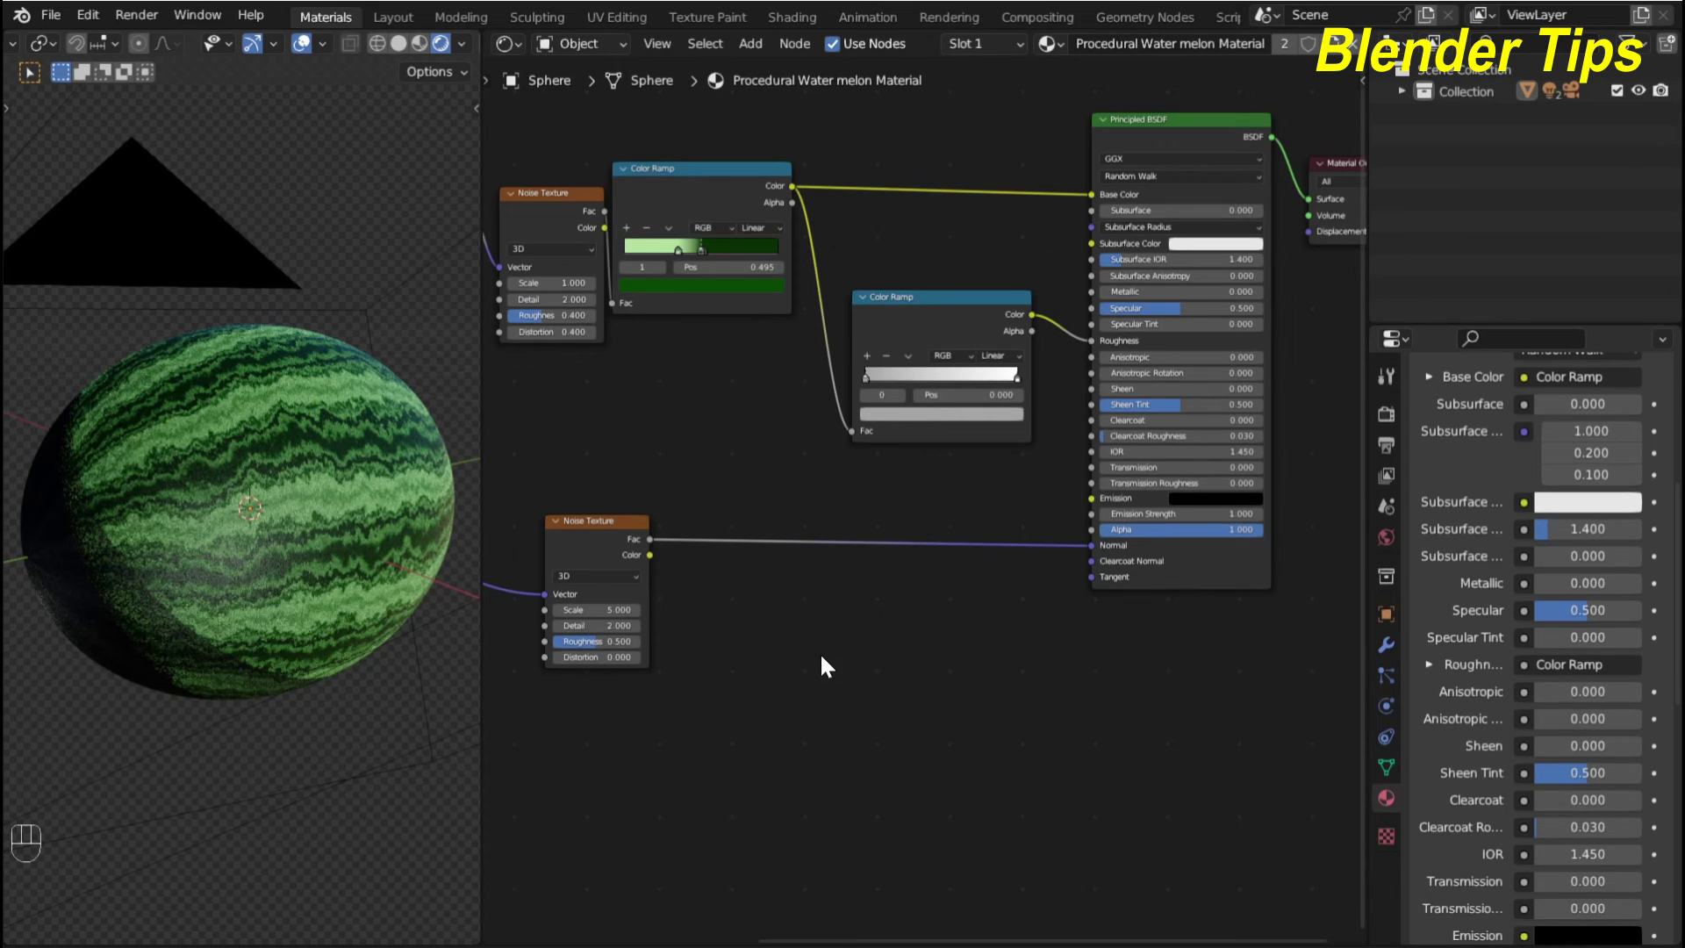
key(shift+a)
mouse_move(822, 657)
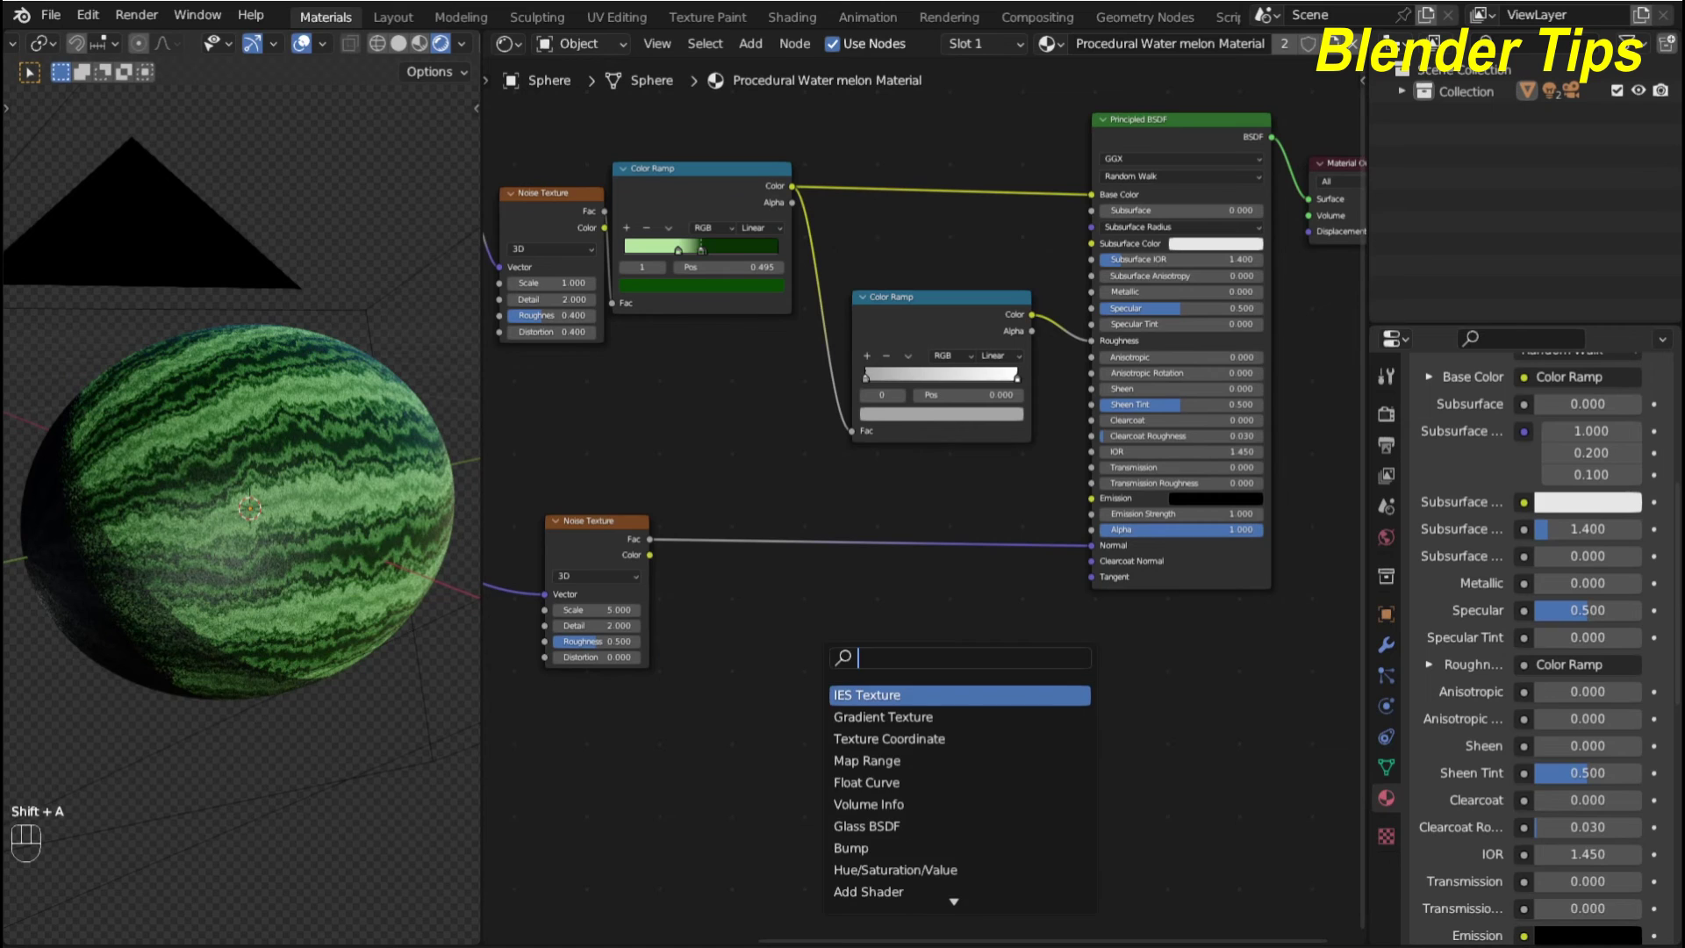
text(bu)
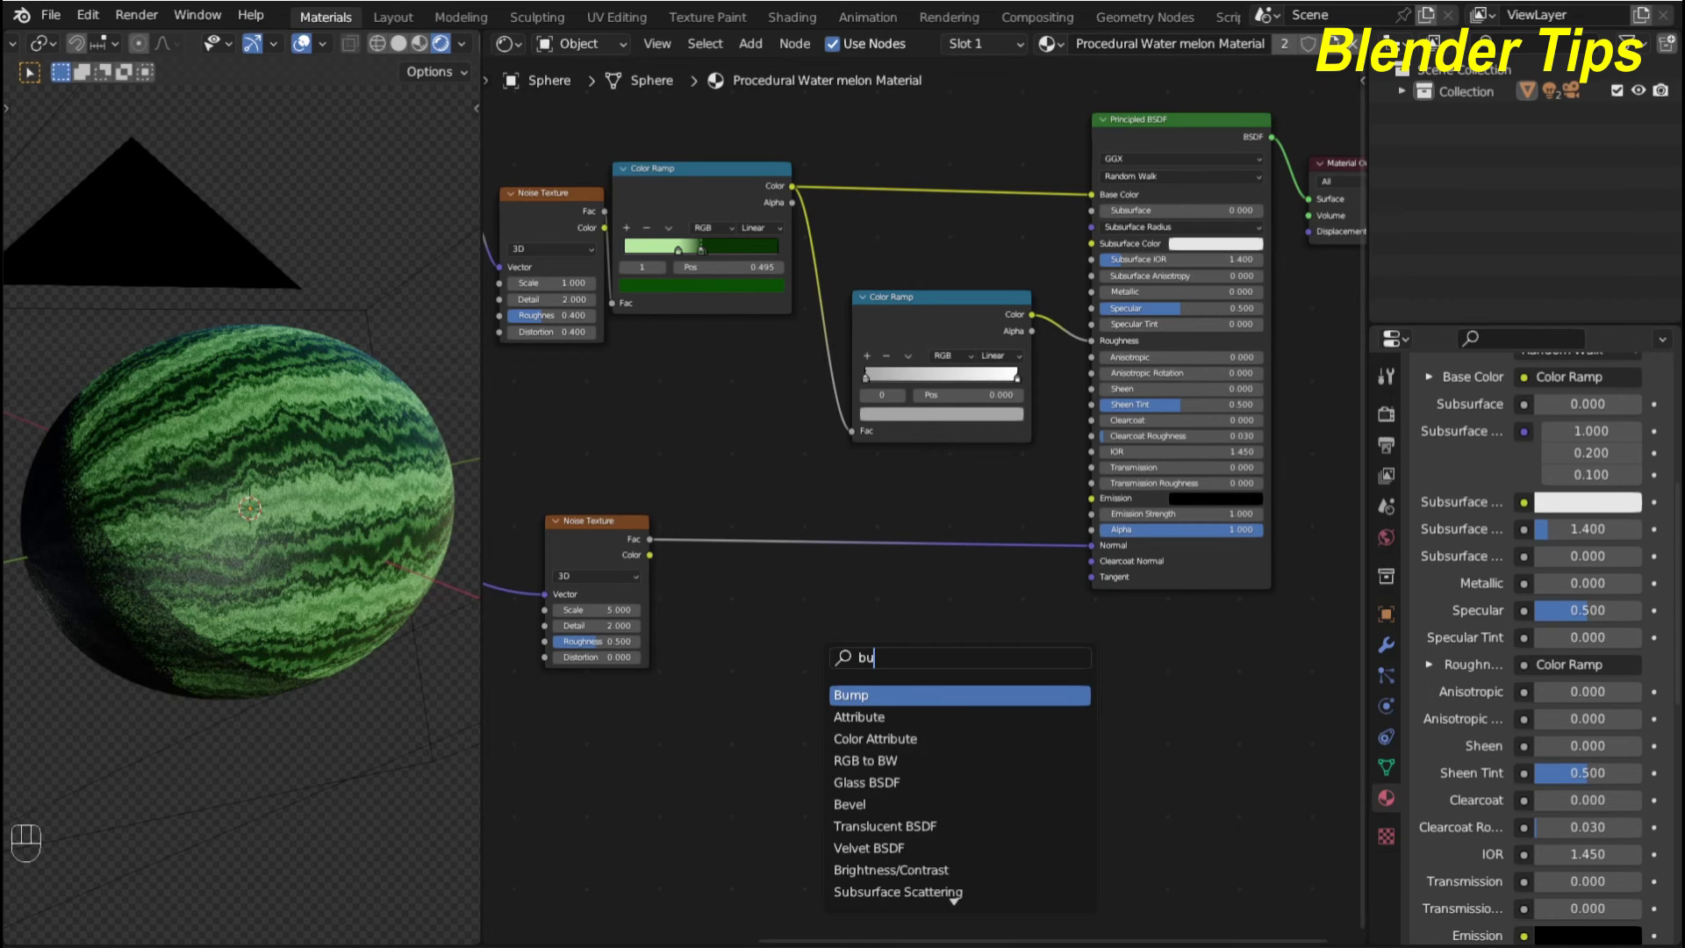
key(Return)
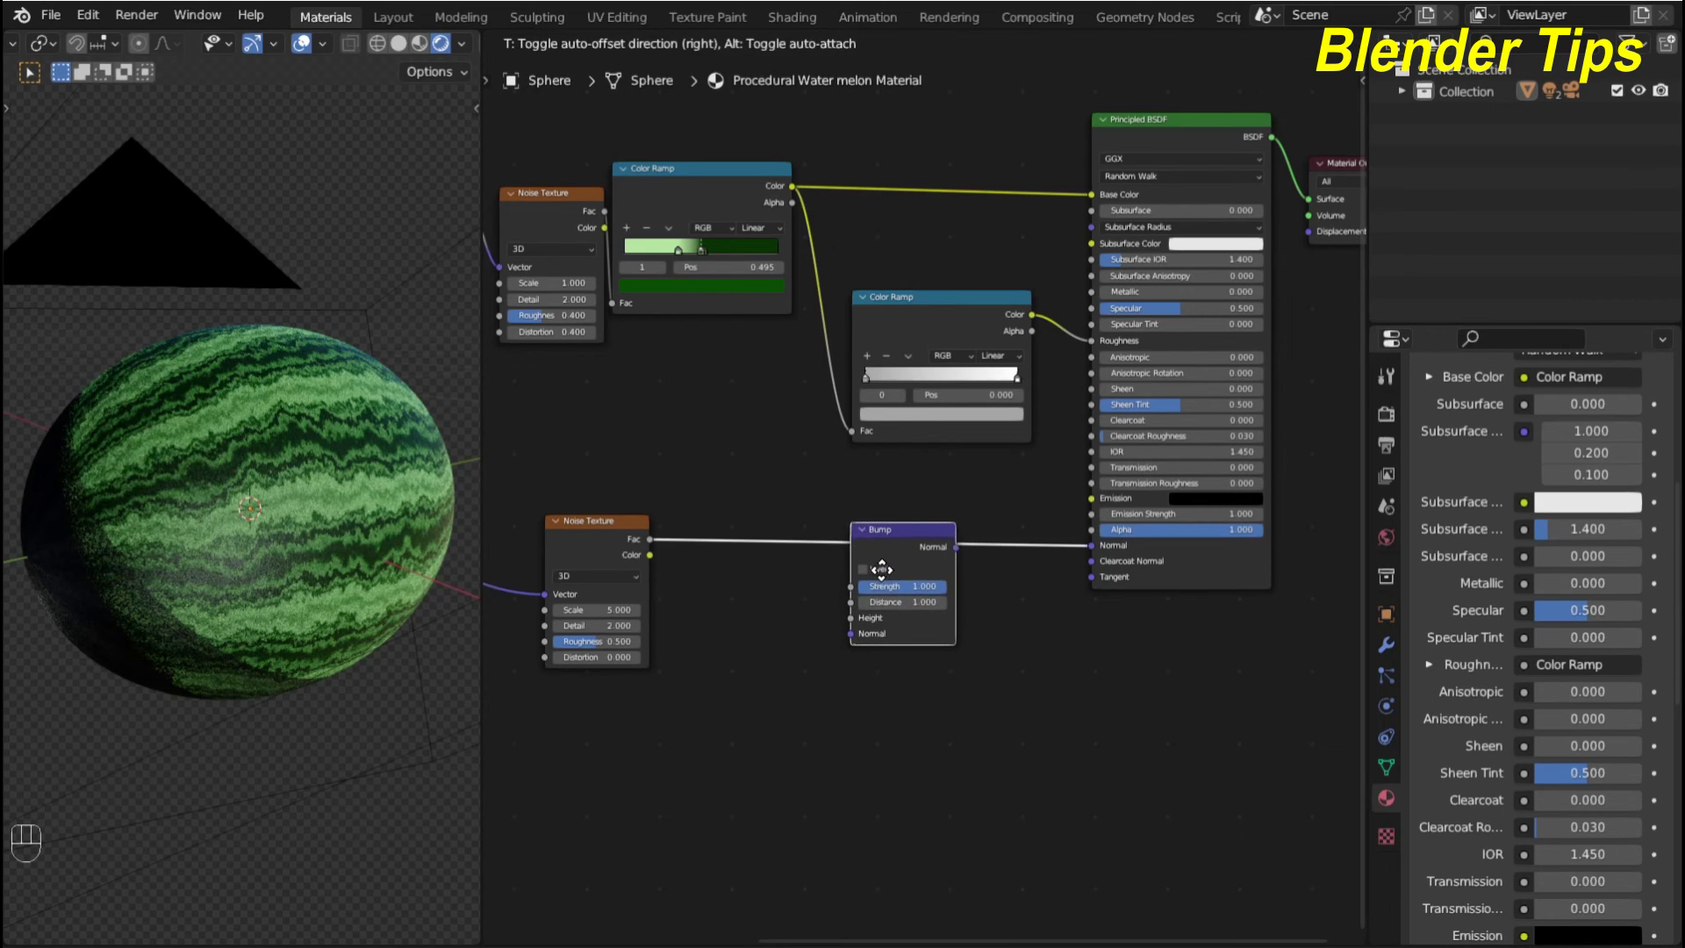
click(882, 570)
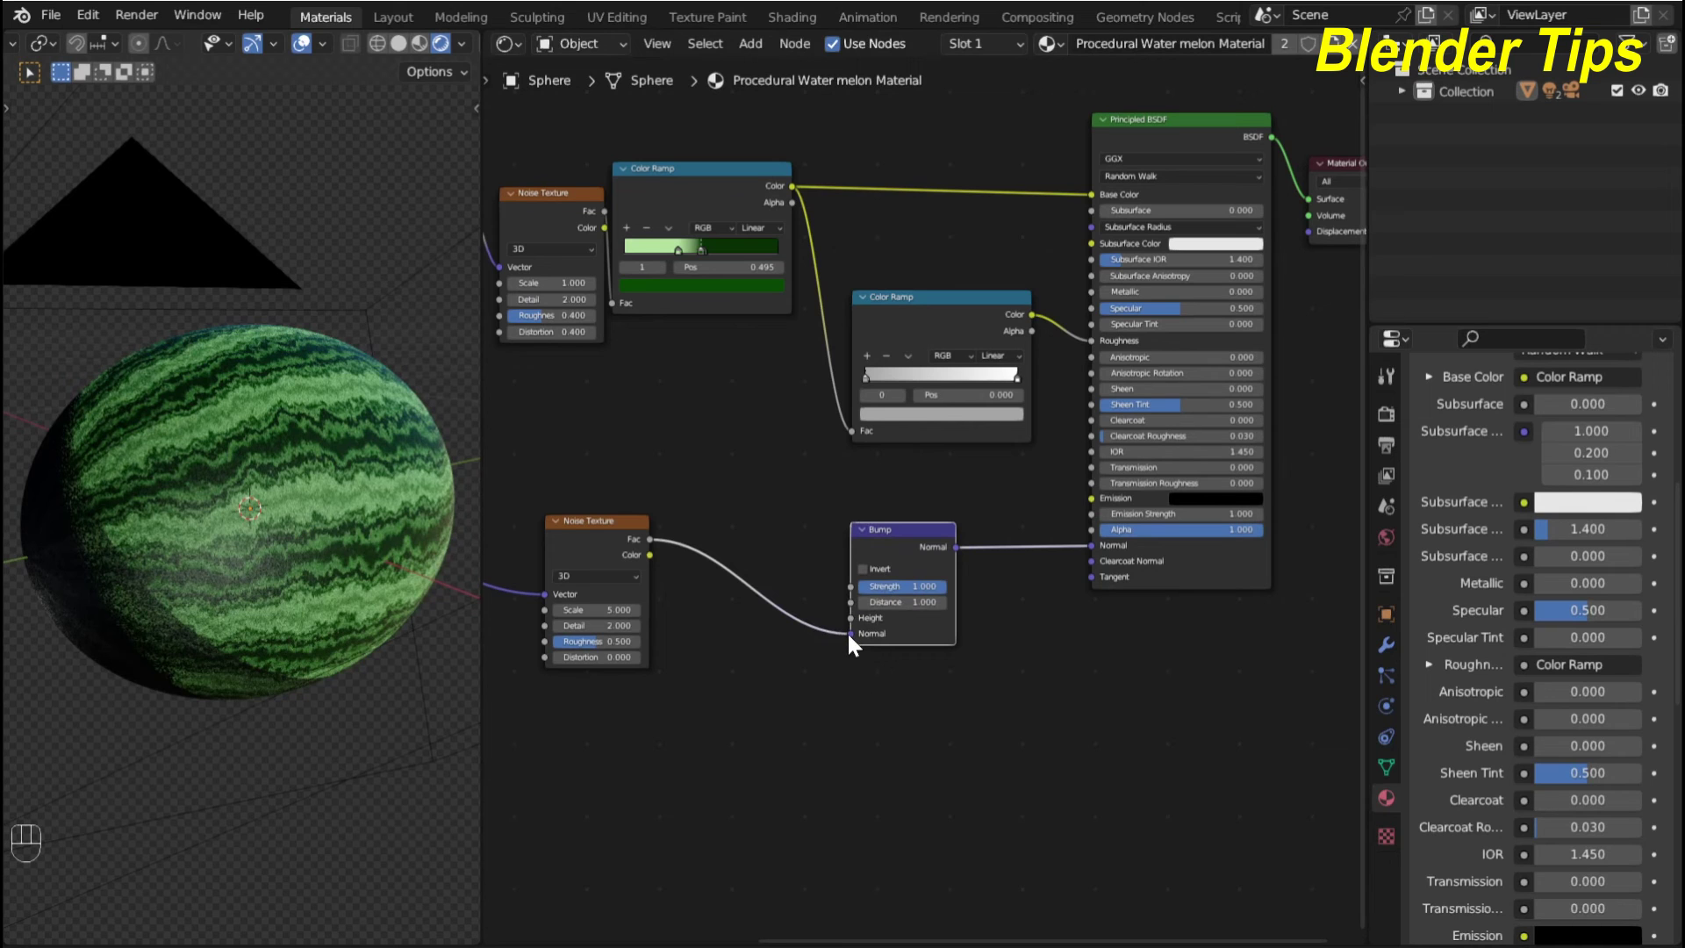
mouse_move(848, 634)
mouse_down()
mouse_move(830, 620)
mouse_move(848, 619)
mouse_up()
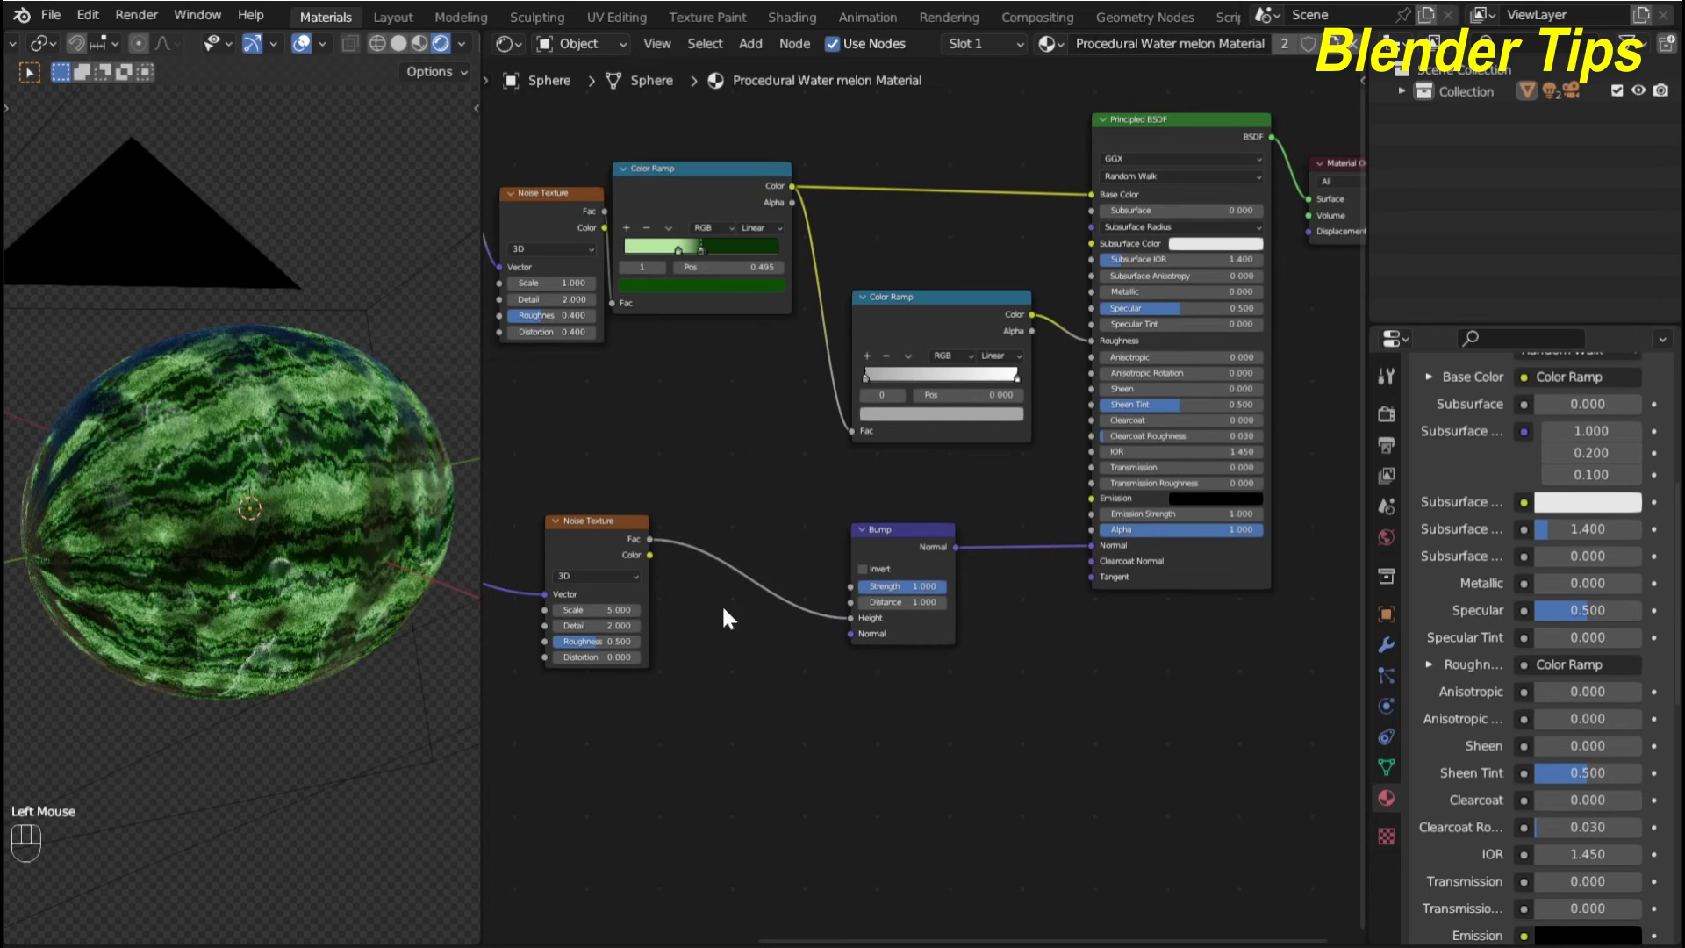
Set the Scale of the lower Noise Texture feeding the Bump node to 15
scroll(309, 525, up, 2)
middle_drag(650, 733, 705, 731)
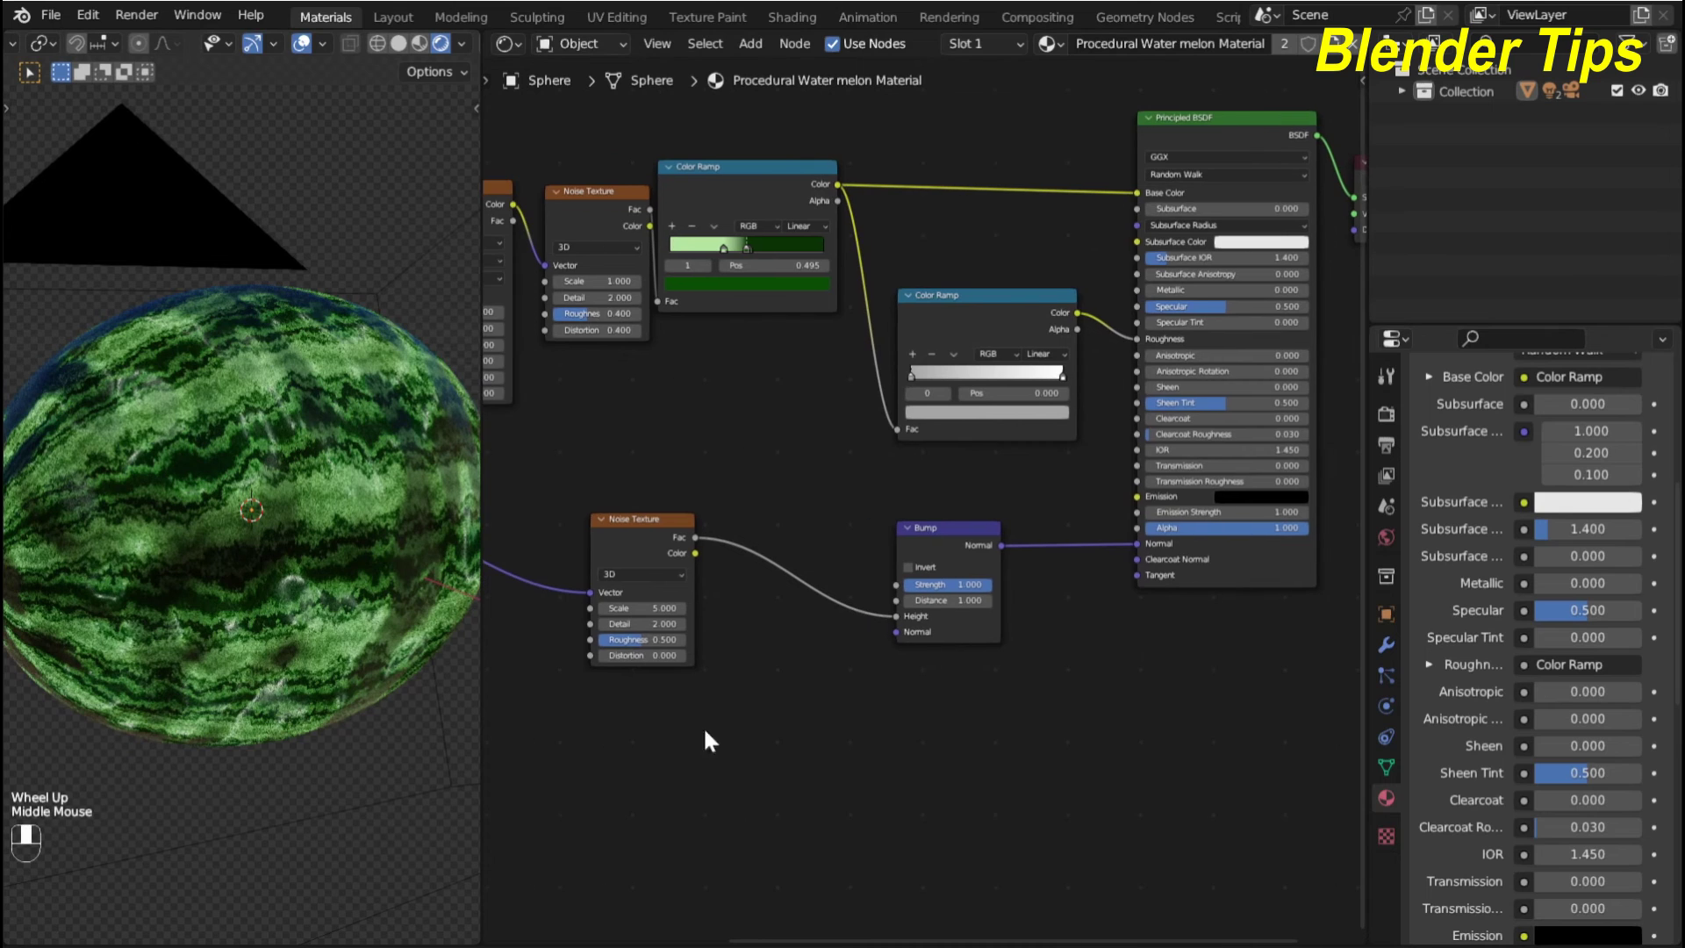
scroll(630, 681, up, 1)
middle_drag(630, 681, 715, 699)
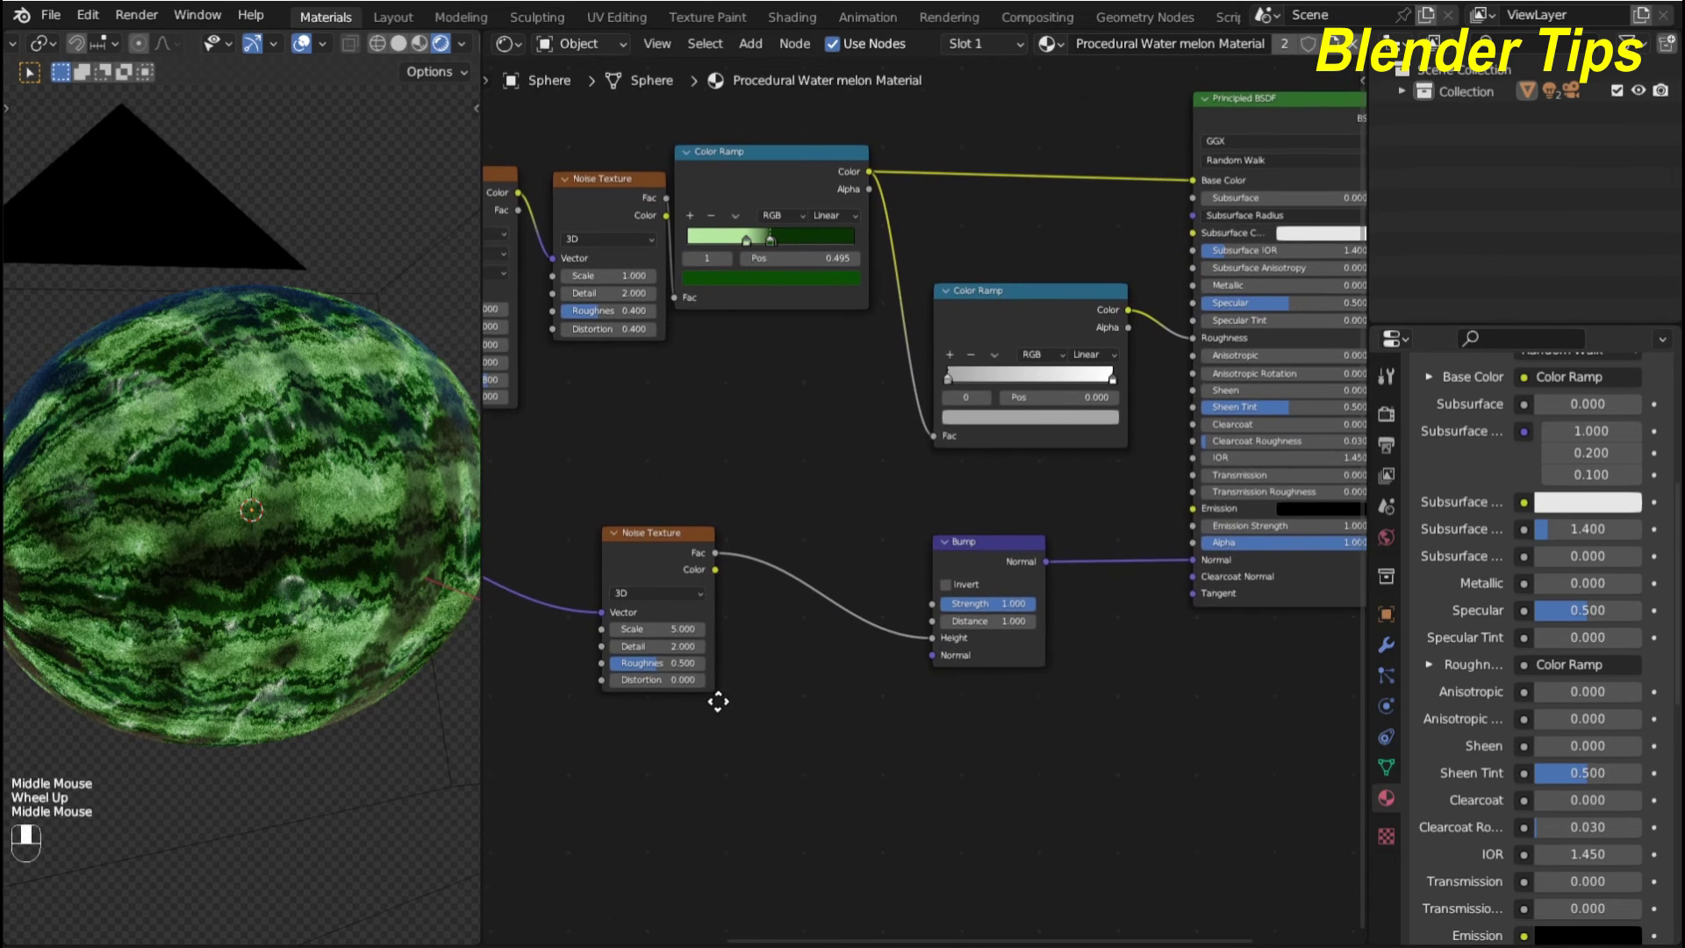
scroll(708, 700, up, 3)
click(554, 663)
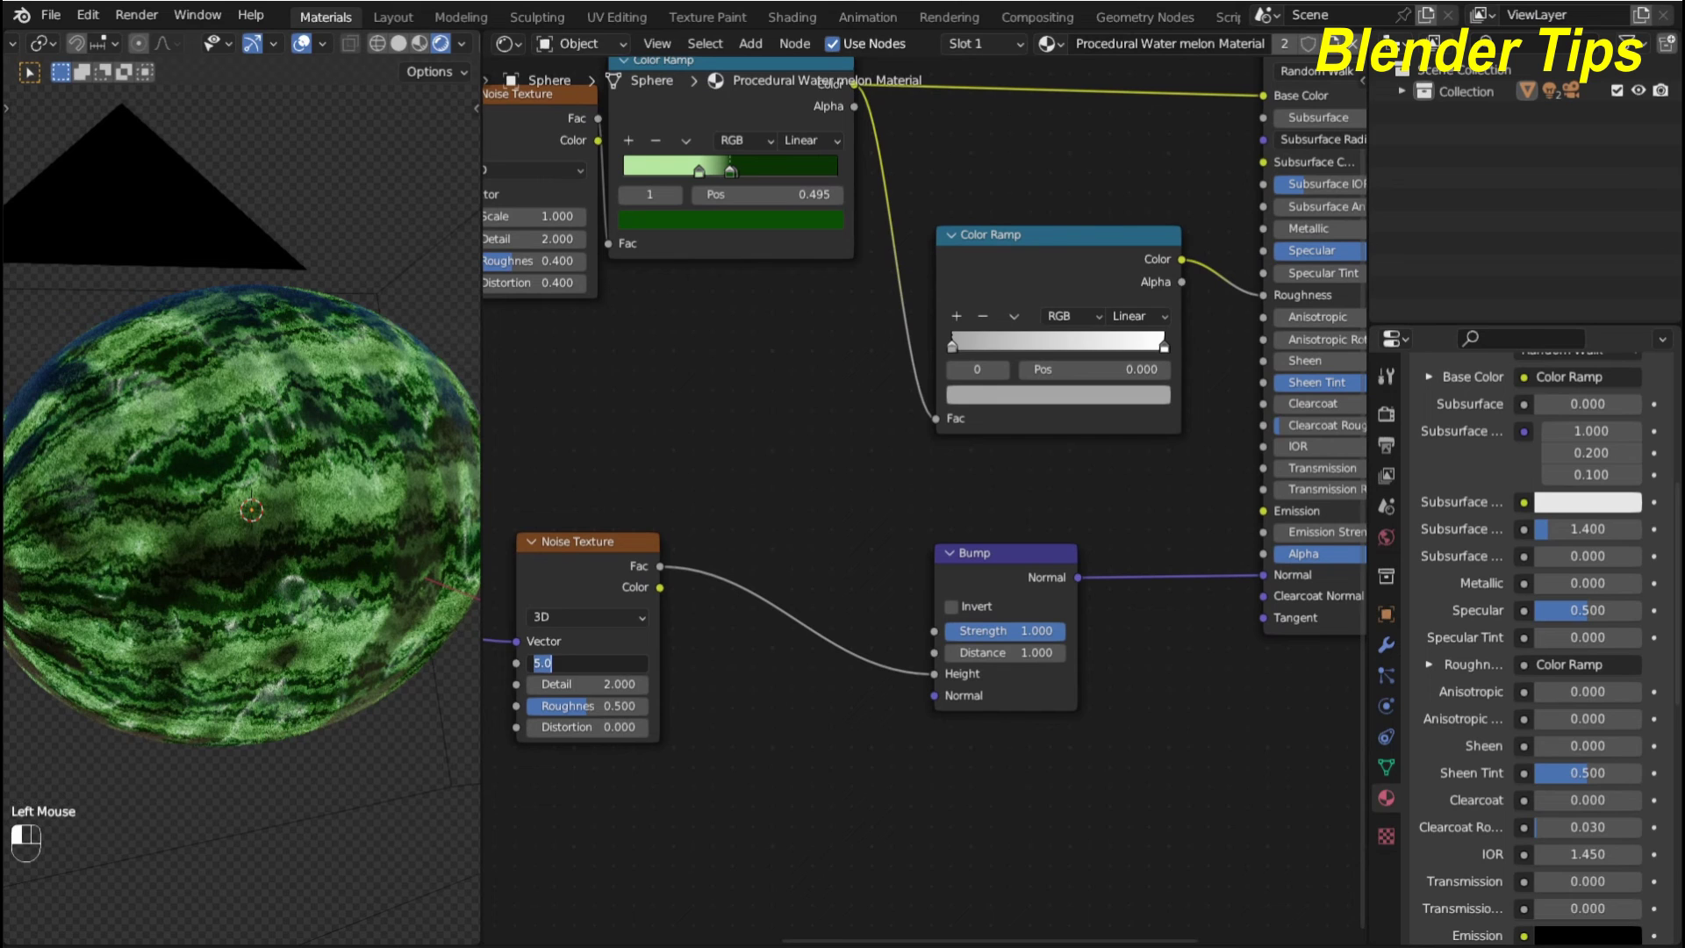
text(15)
click(707, 657)
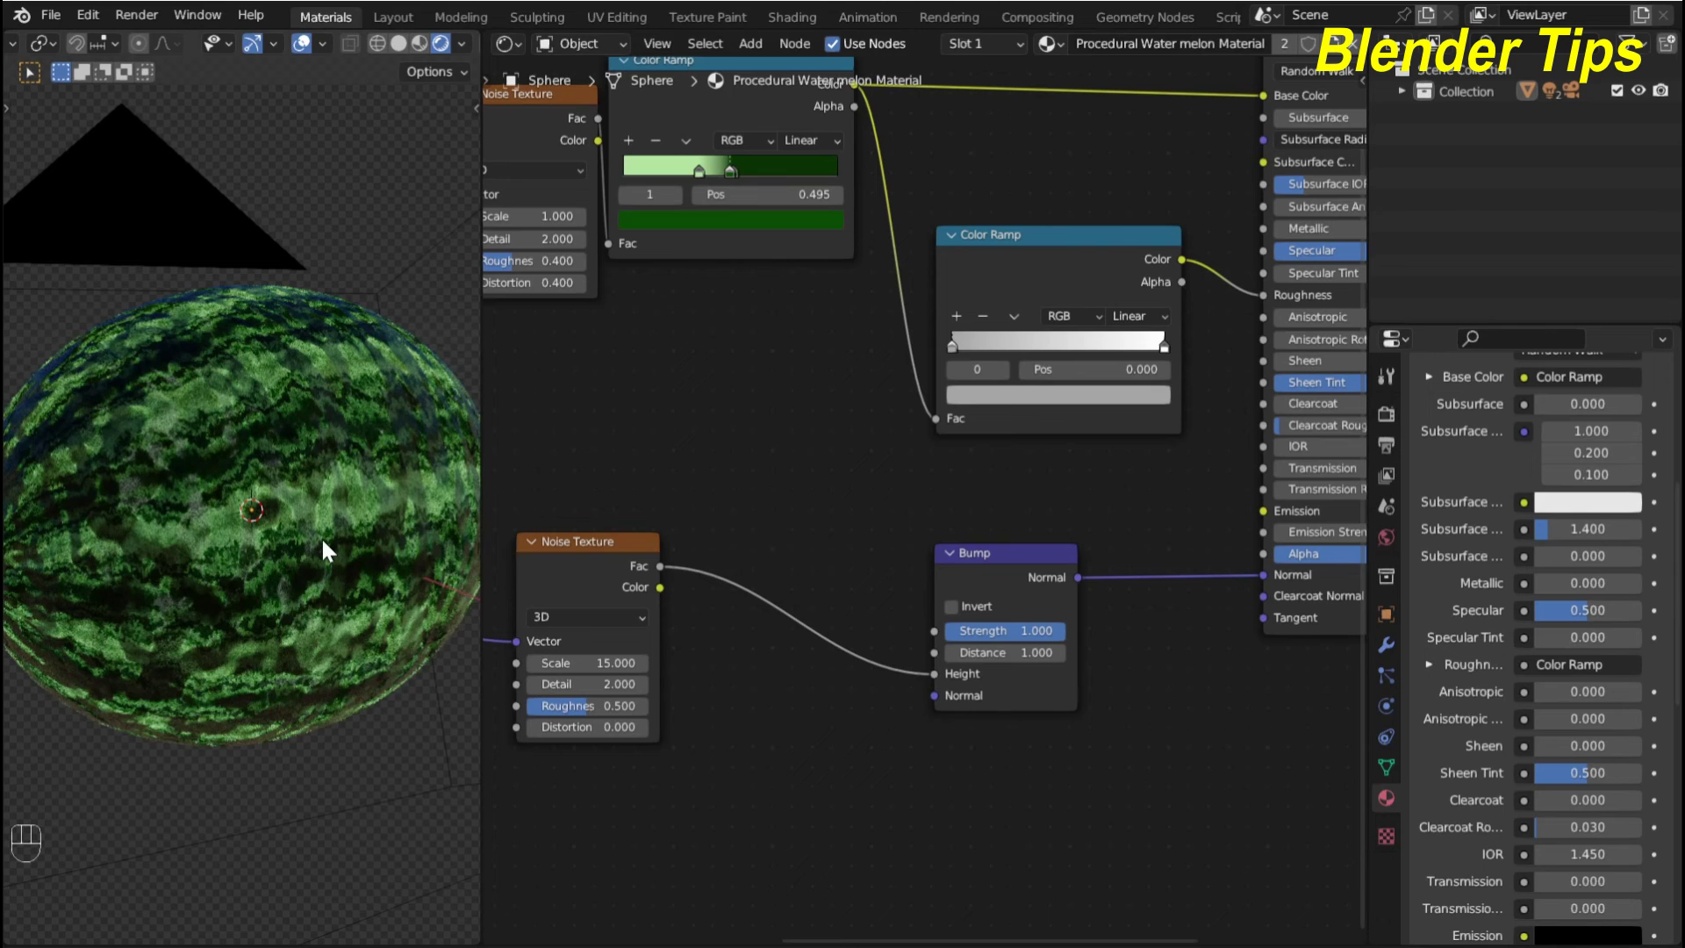
Reduce the Bump node's Strength to about 0.071 and check the surface on the watermelon
middle_drag(802, 702, 749, 742)
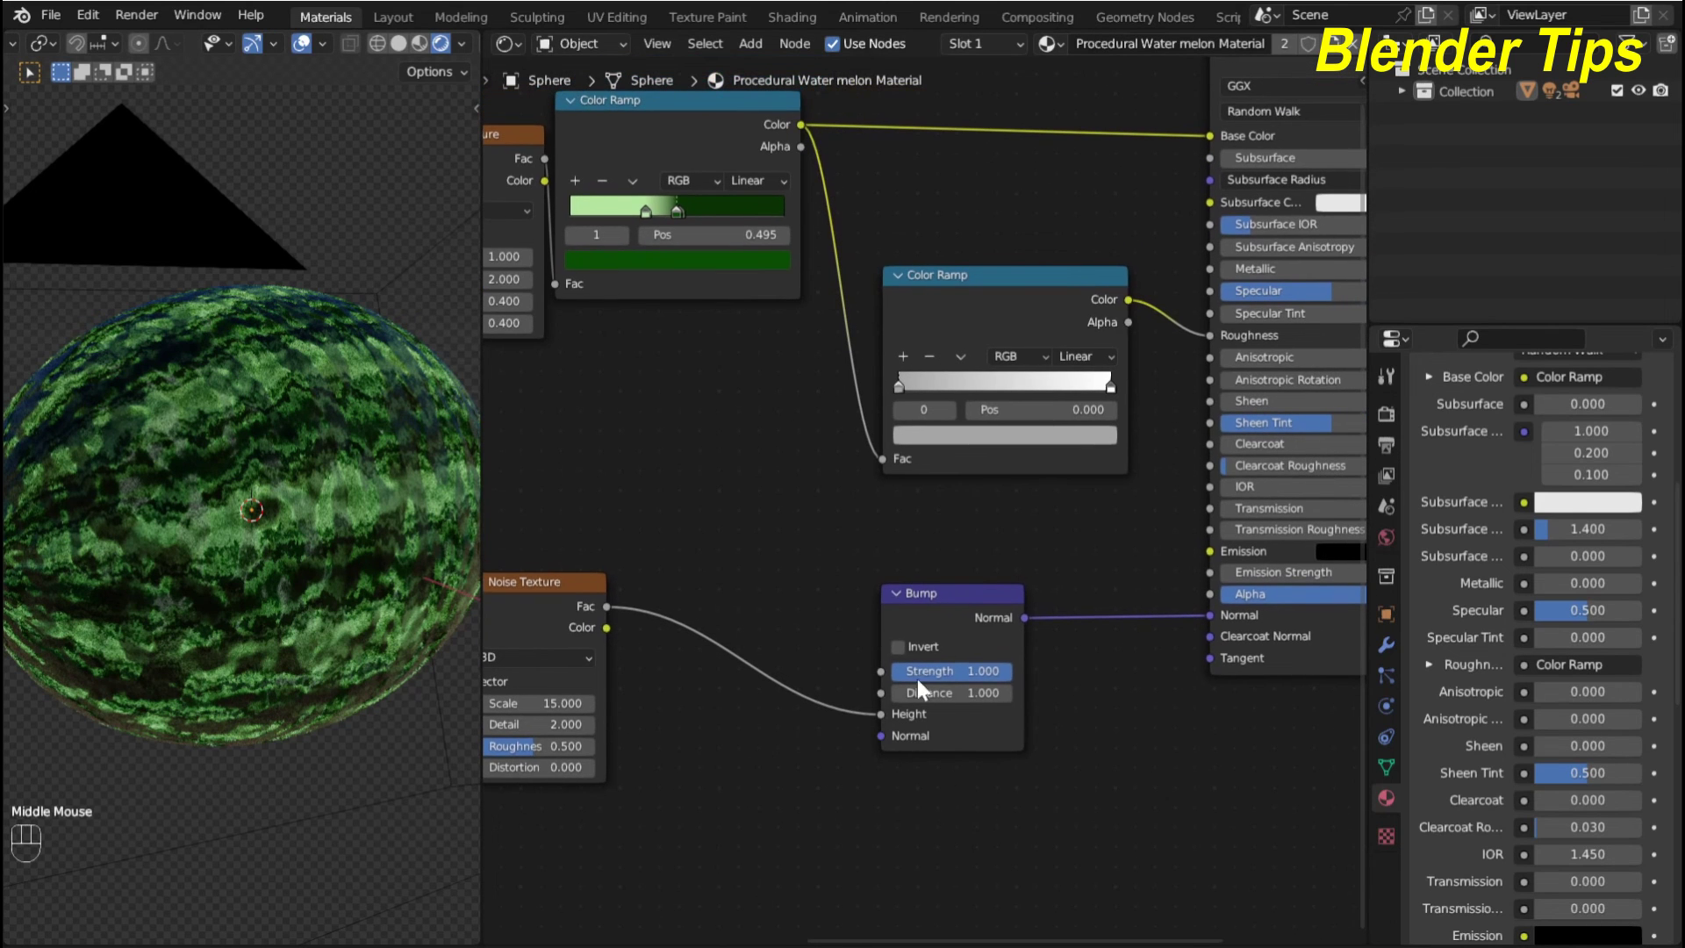
drag(970, 671, 856, 672)
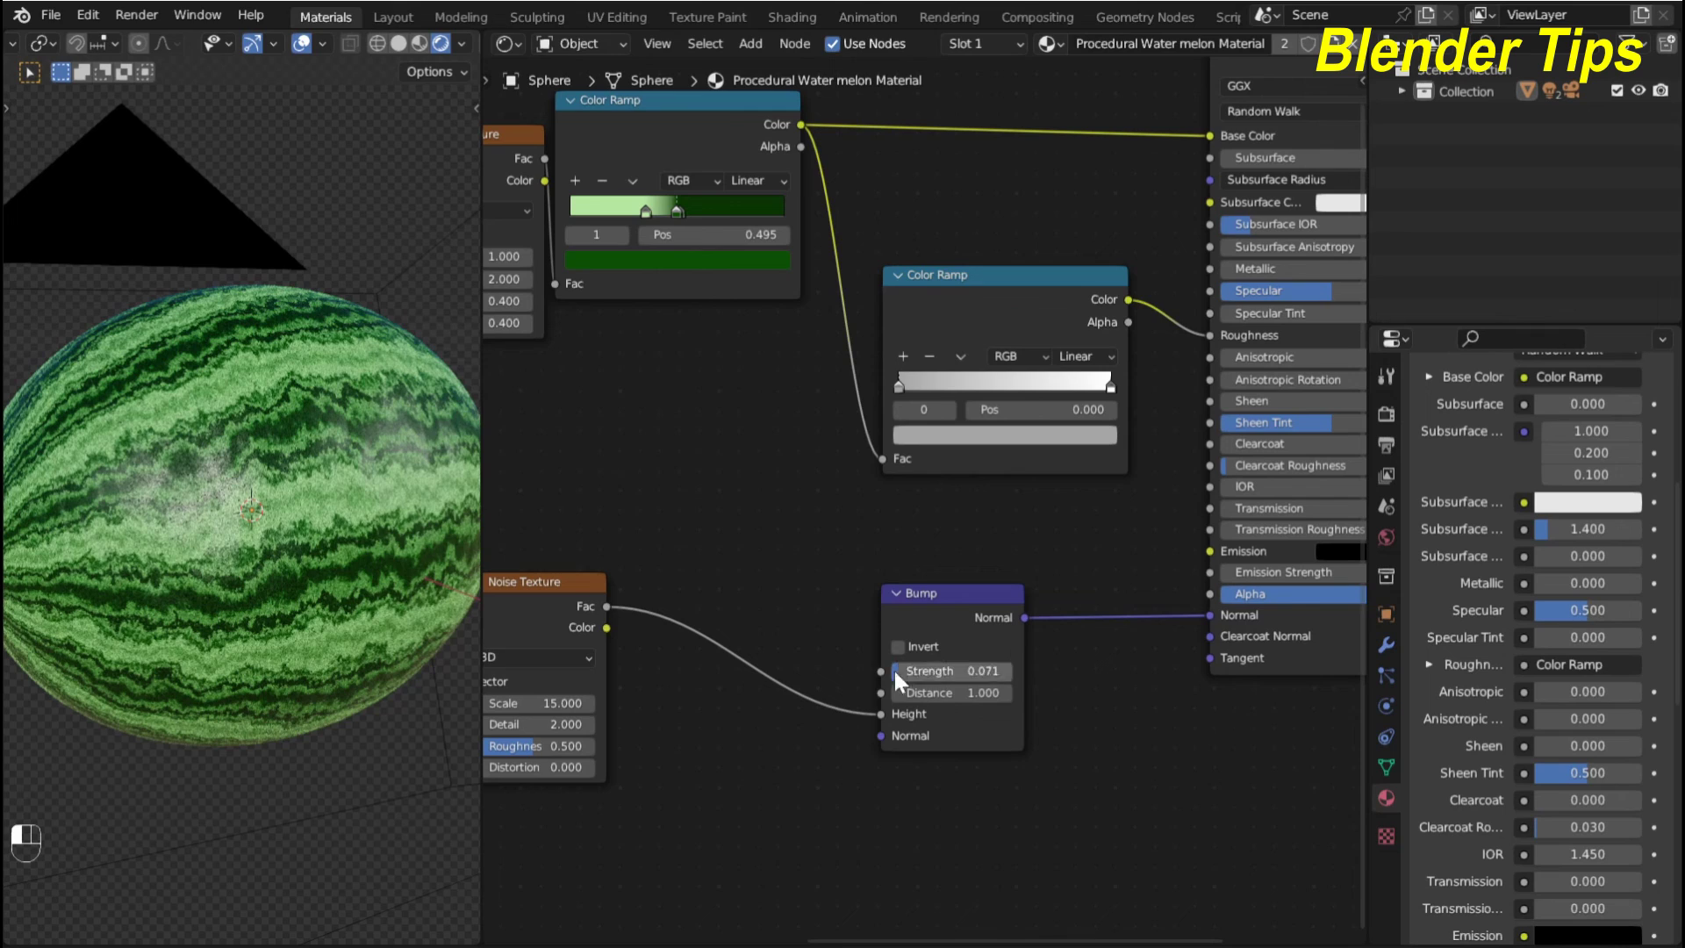
scroll(260, 498, down, 3)
middle_drag(260, 498, 299, 478)
scroll(206, 526, up, 3)
scroll(747, 502, down, 2)
scroll(757, 526, down, 3)
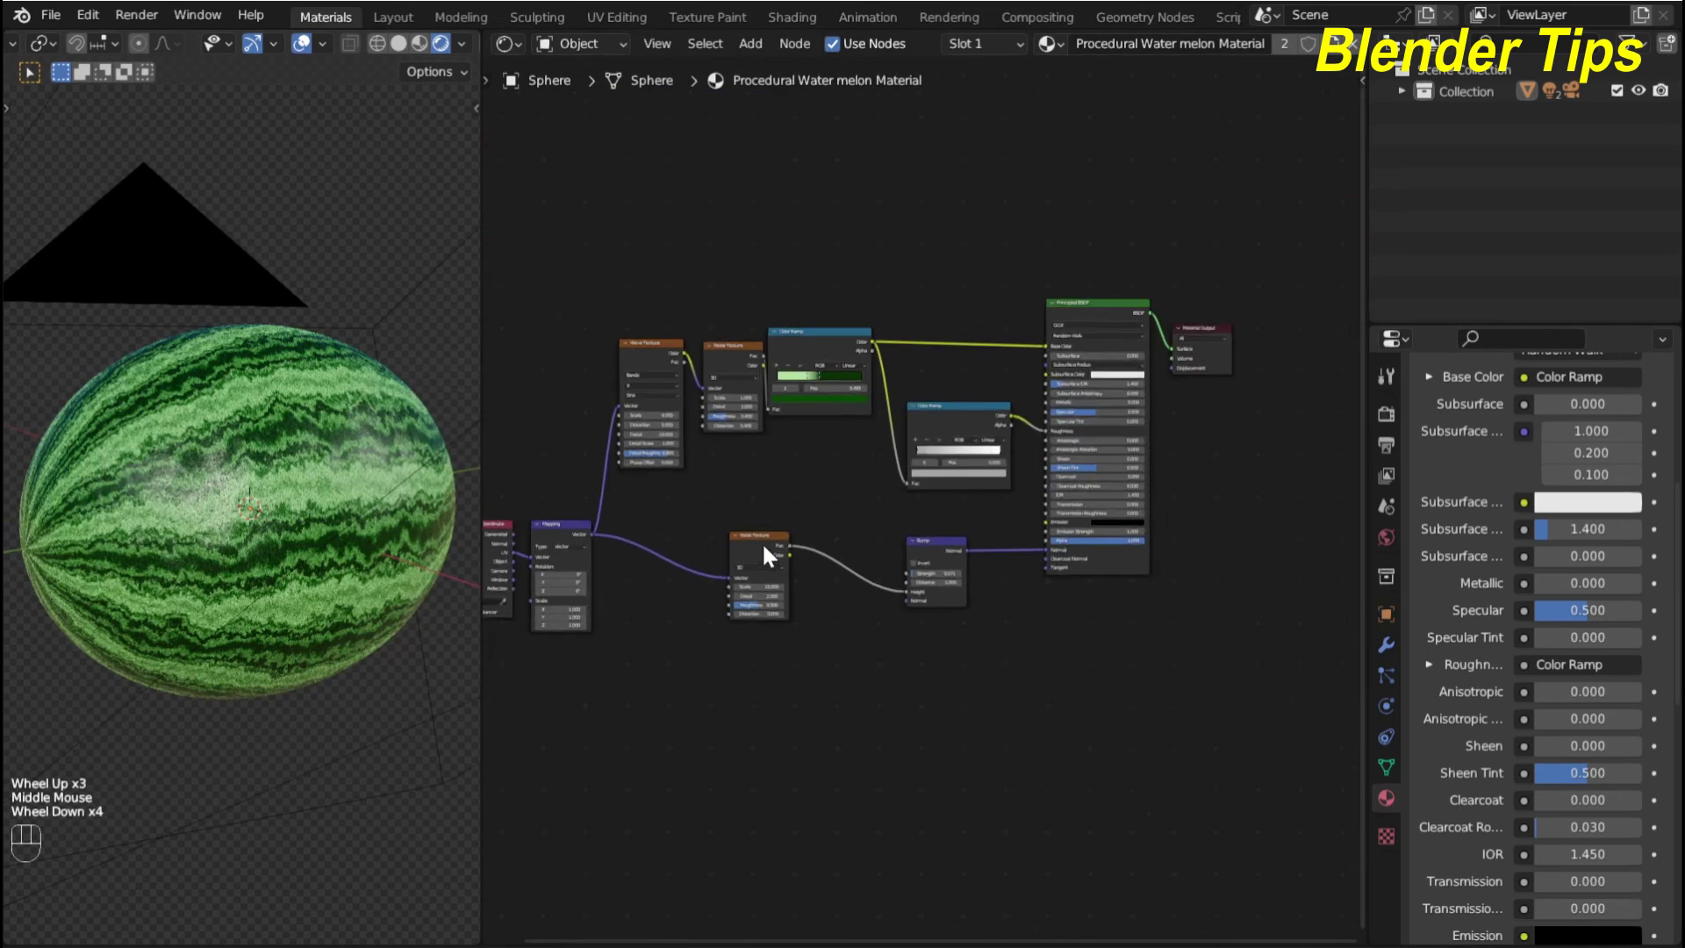
Bring the whole node tree into view, then render the watermelon from the camera and inspect the rendered skin
middle_drag(762, 541, 842, 509)
scroll(831, 497, up, 2)
scroll(830, 497, down, 1)
middle_click(832, 501)
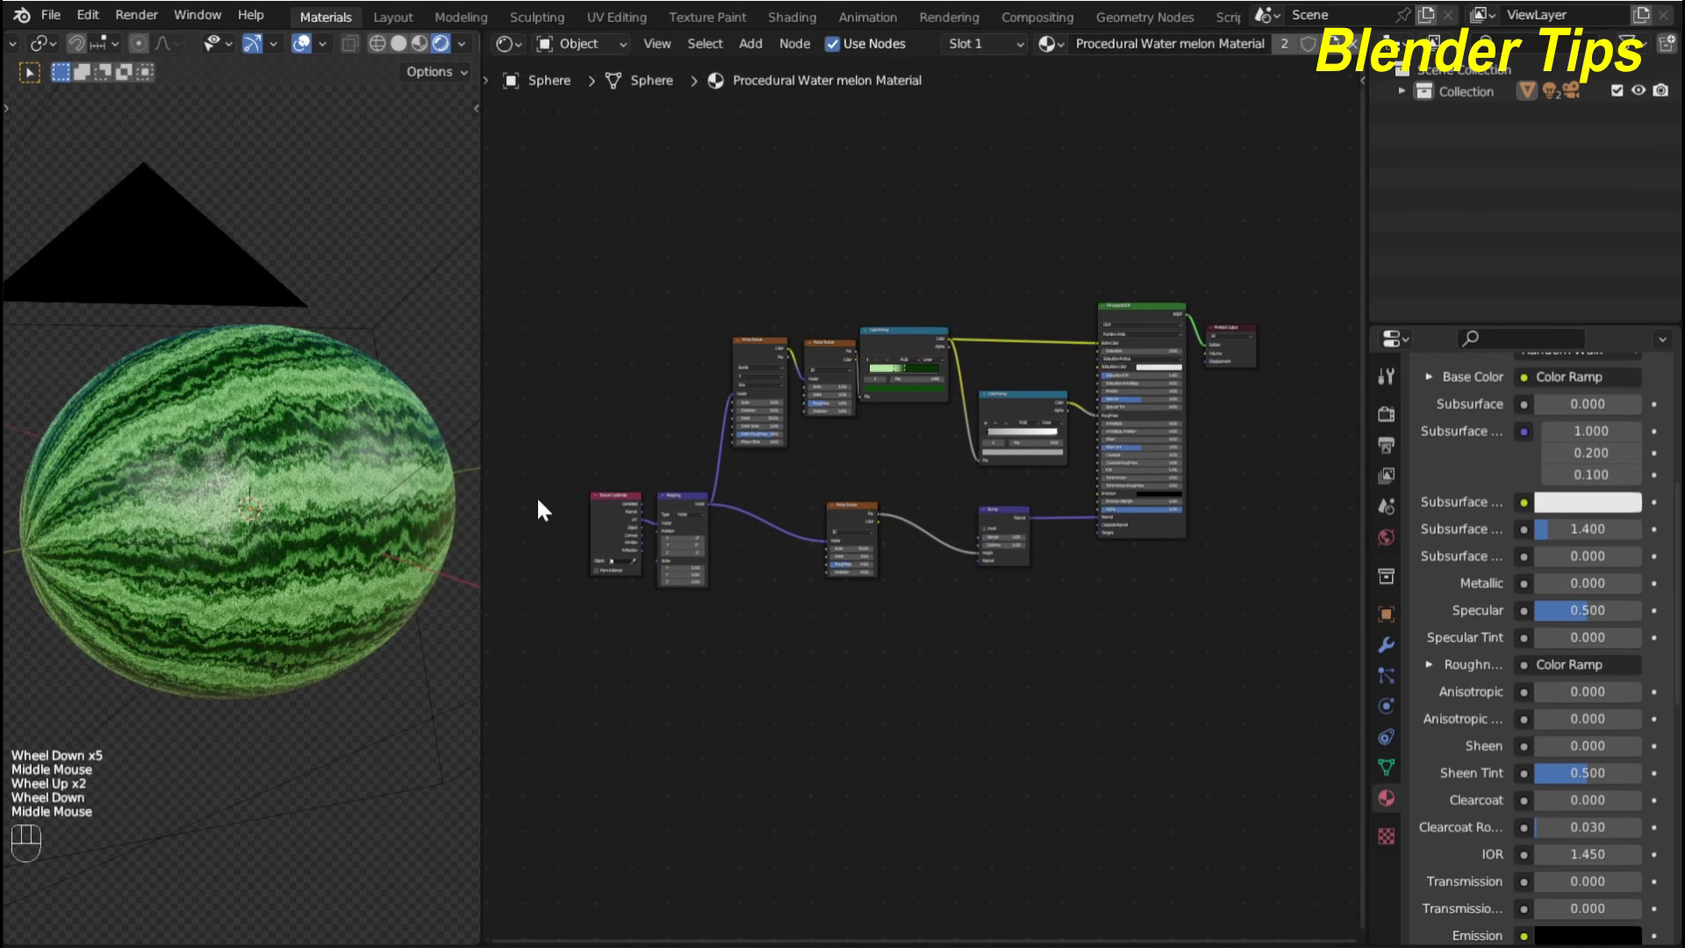
key(KP_0)
scroll(340, 519, up, 1)
scroll(341, 520, down, 1)
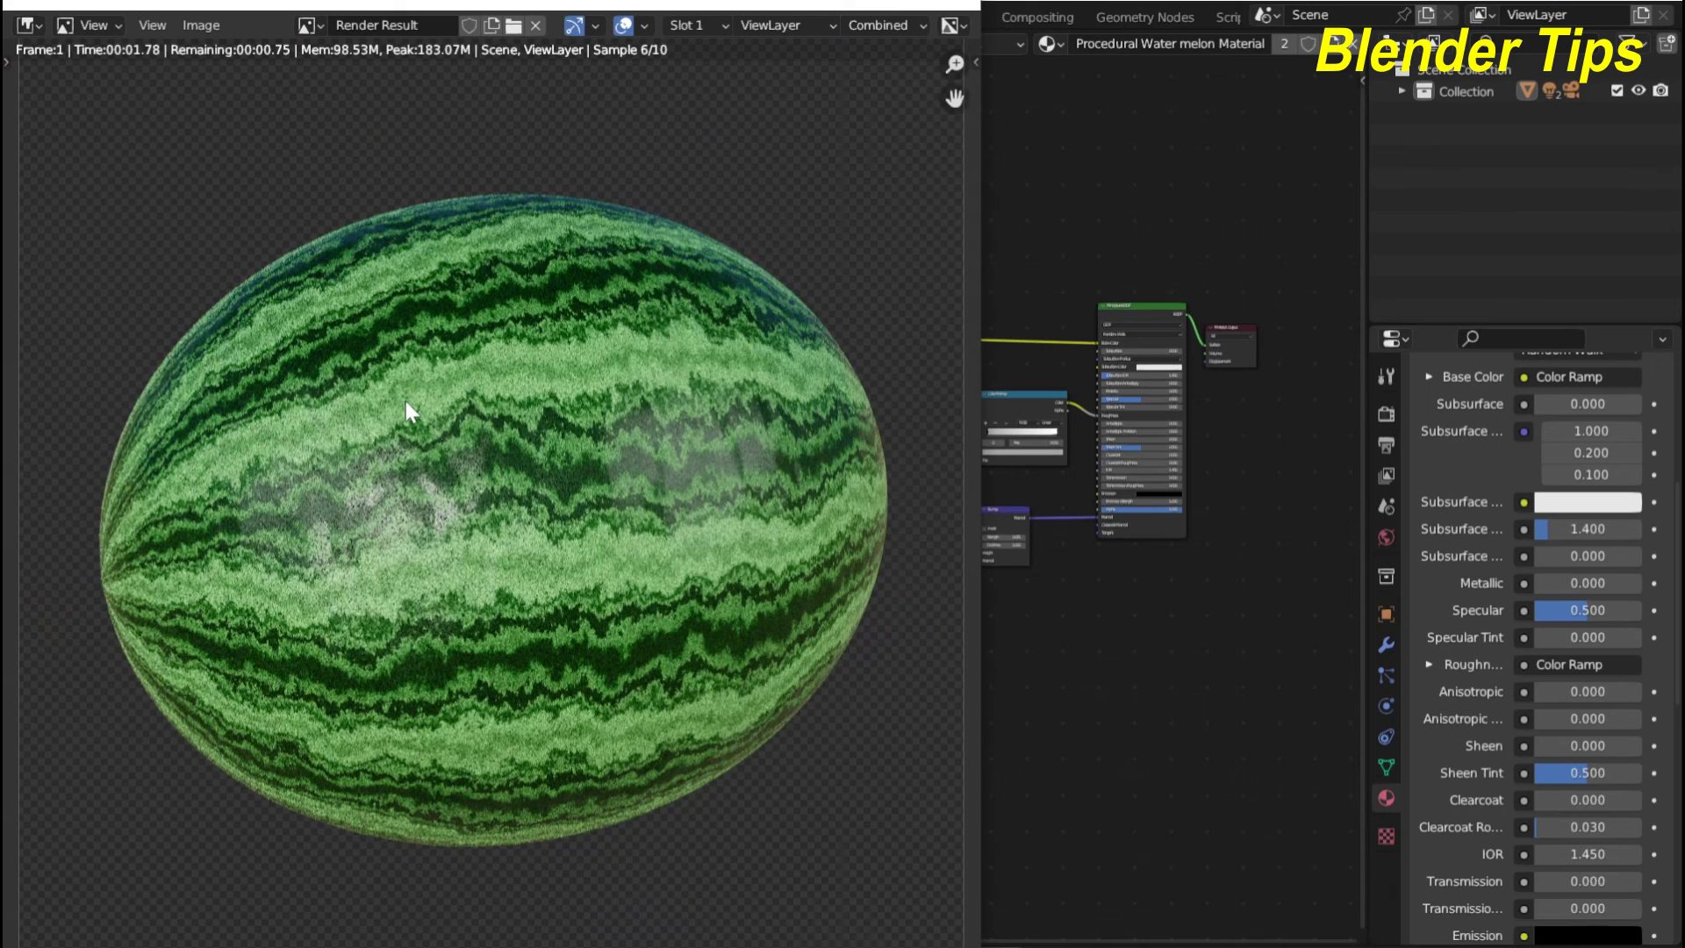
scroll(406, 402, up, 1)
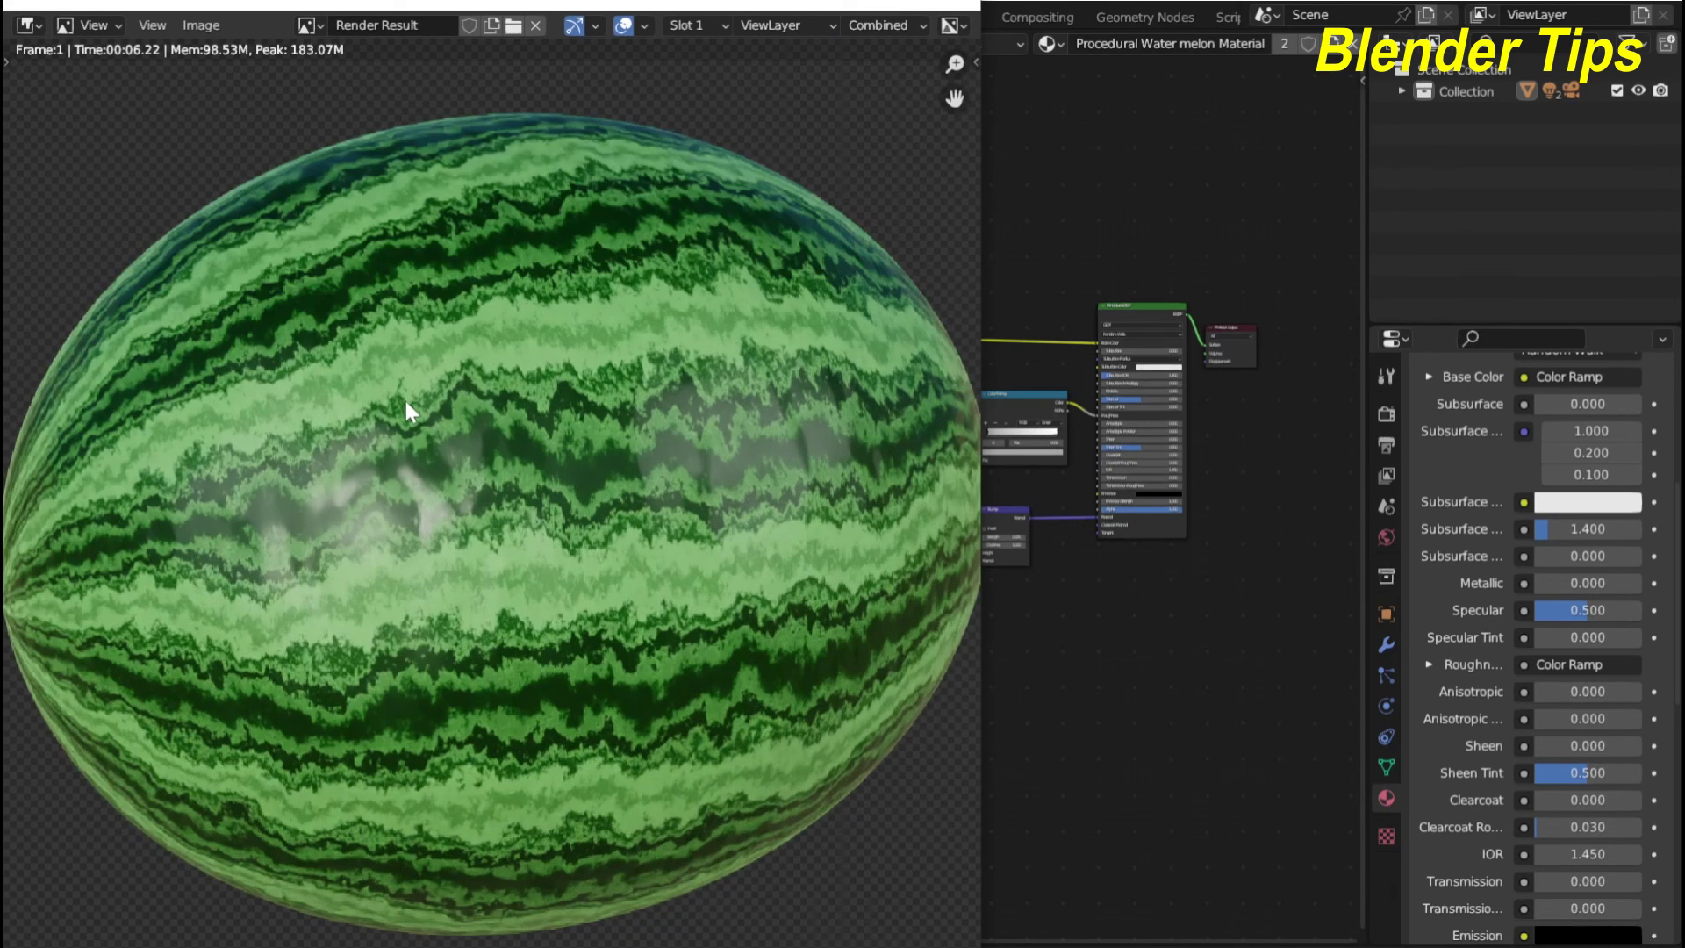
scroll(406, 402, down, 1)
scroll(405, 402, down, 1)
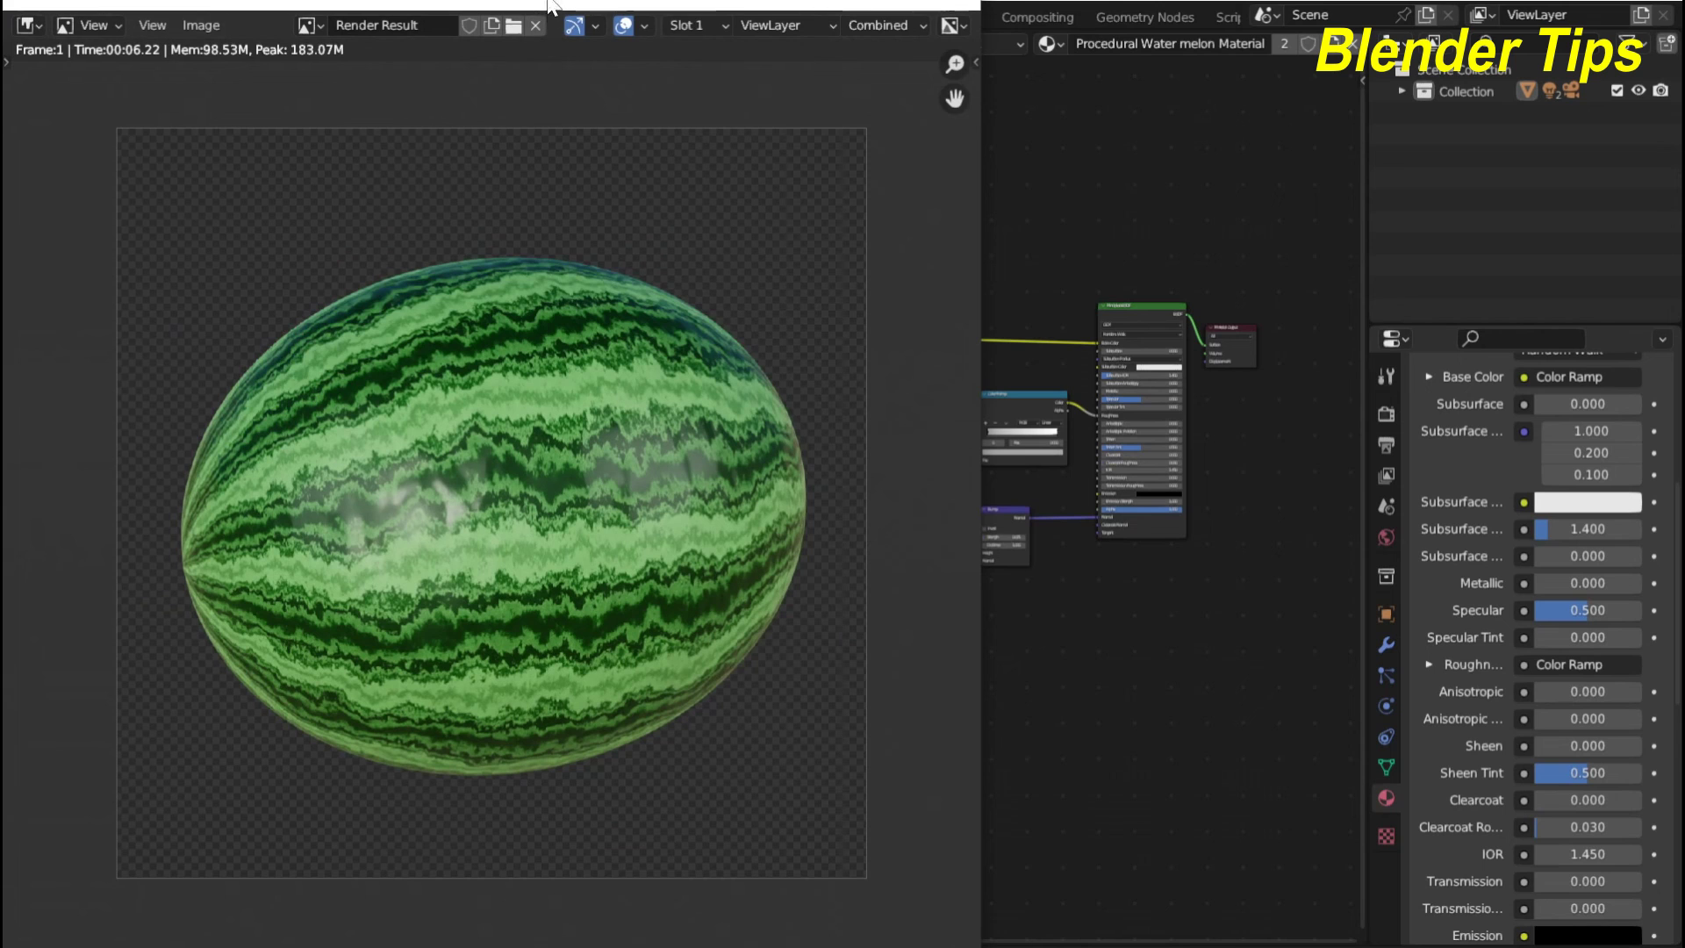
Enlarge the render window to fill the screen and examine the watermelon render up close and as a whole
drag(555, 4, 760, 0)
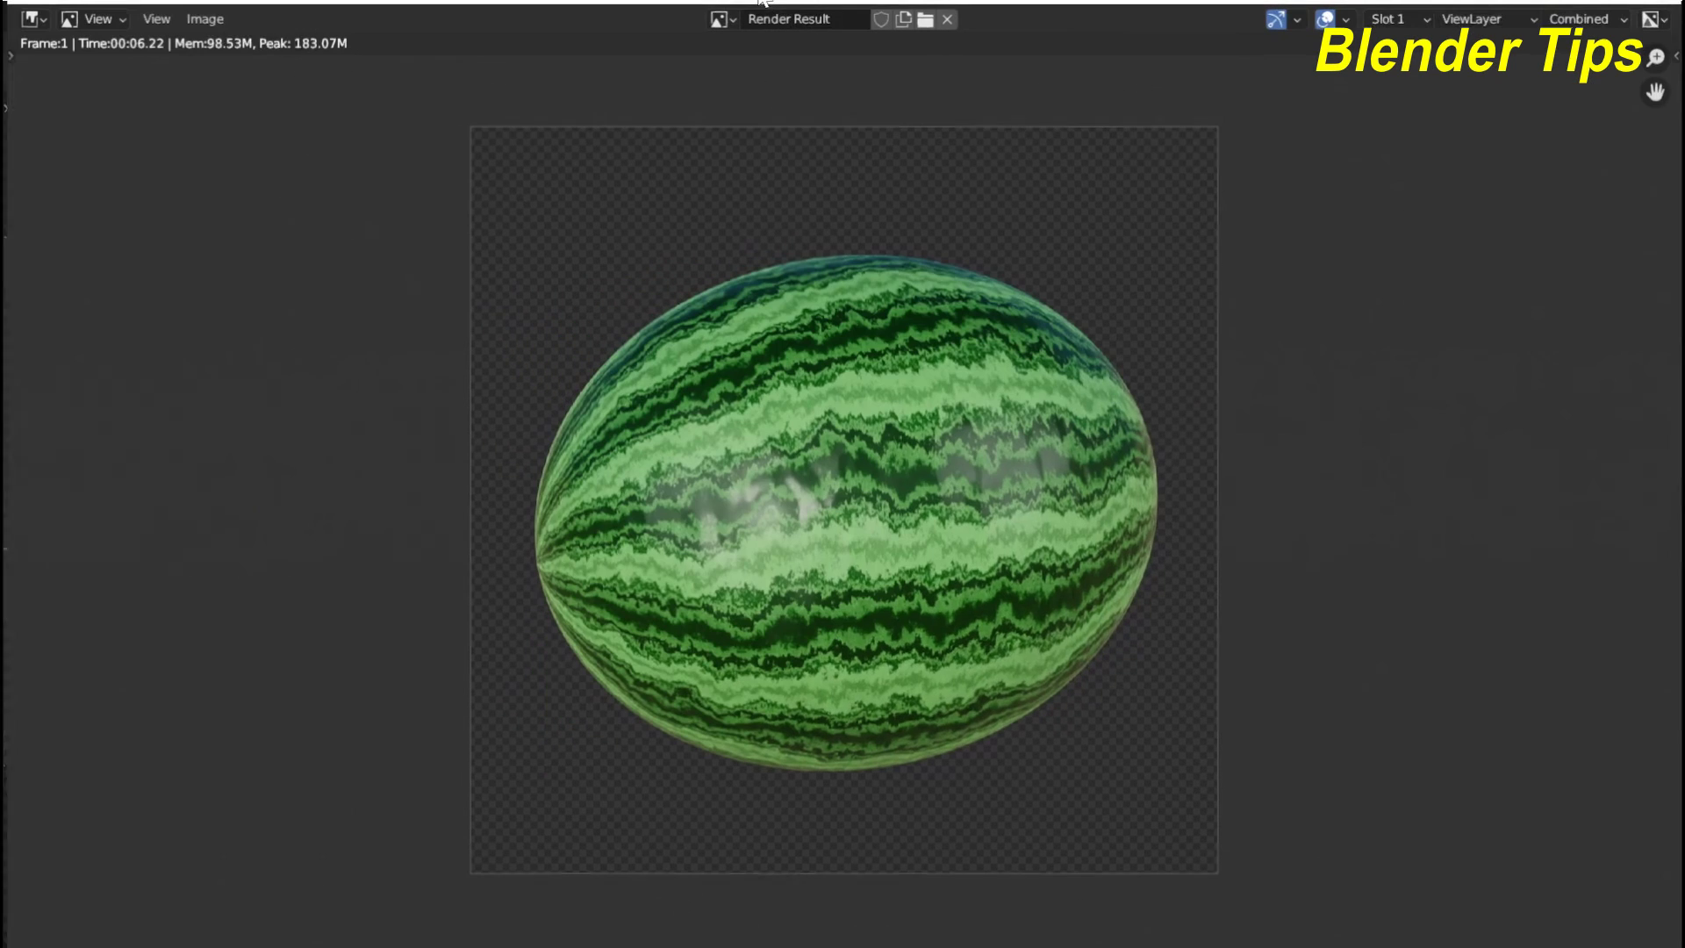
scroll(777, 486, up, 3)
scroll(776, 484, down, 3)
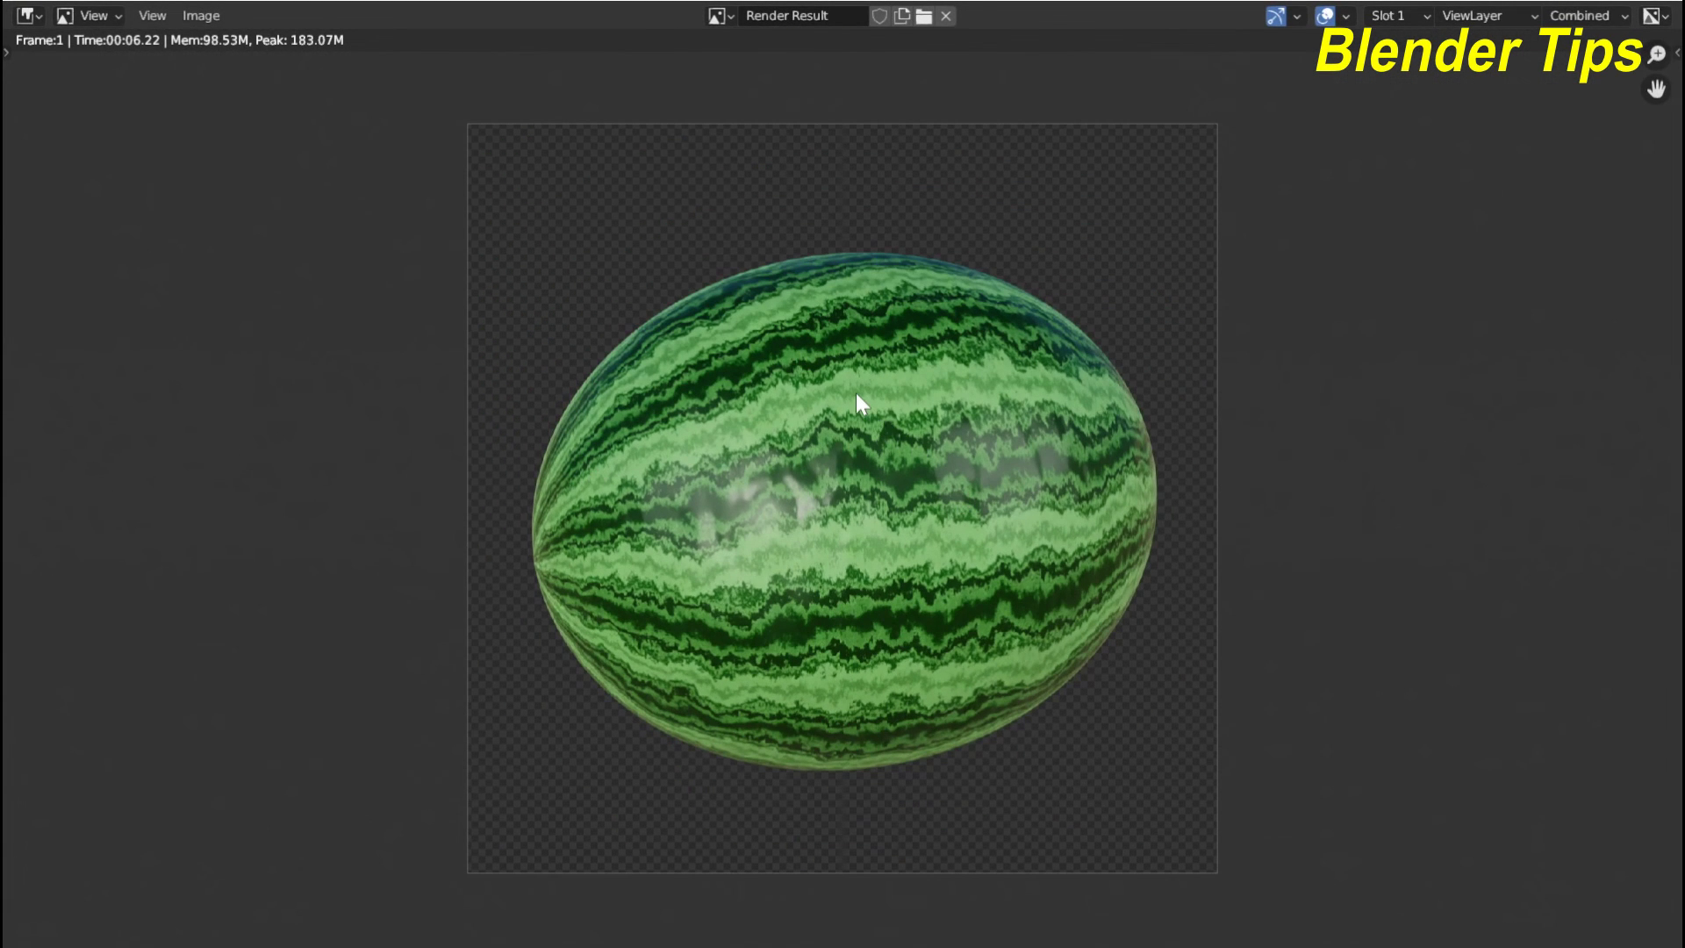
scroll(855, 393, up, 1)
scroll(856, 393, down, 2)
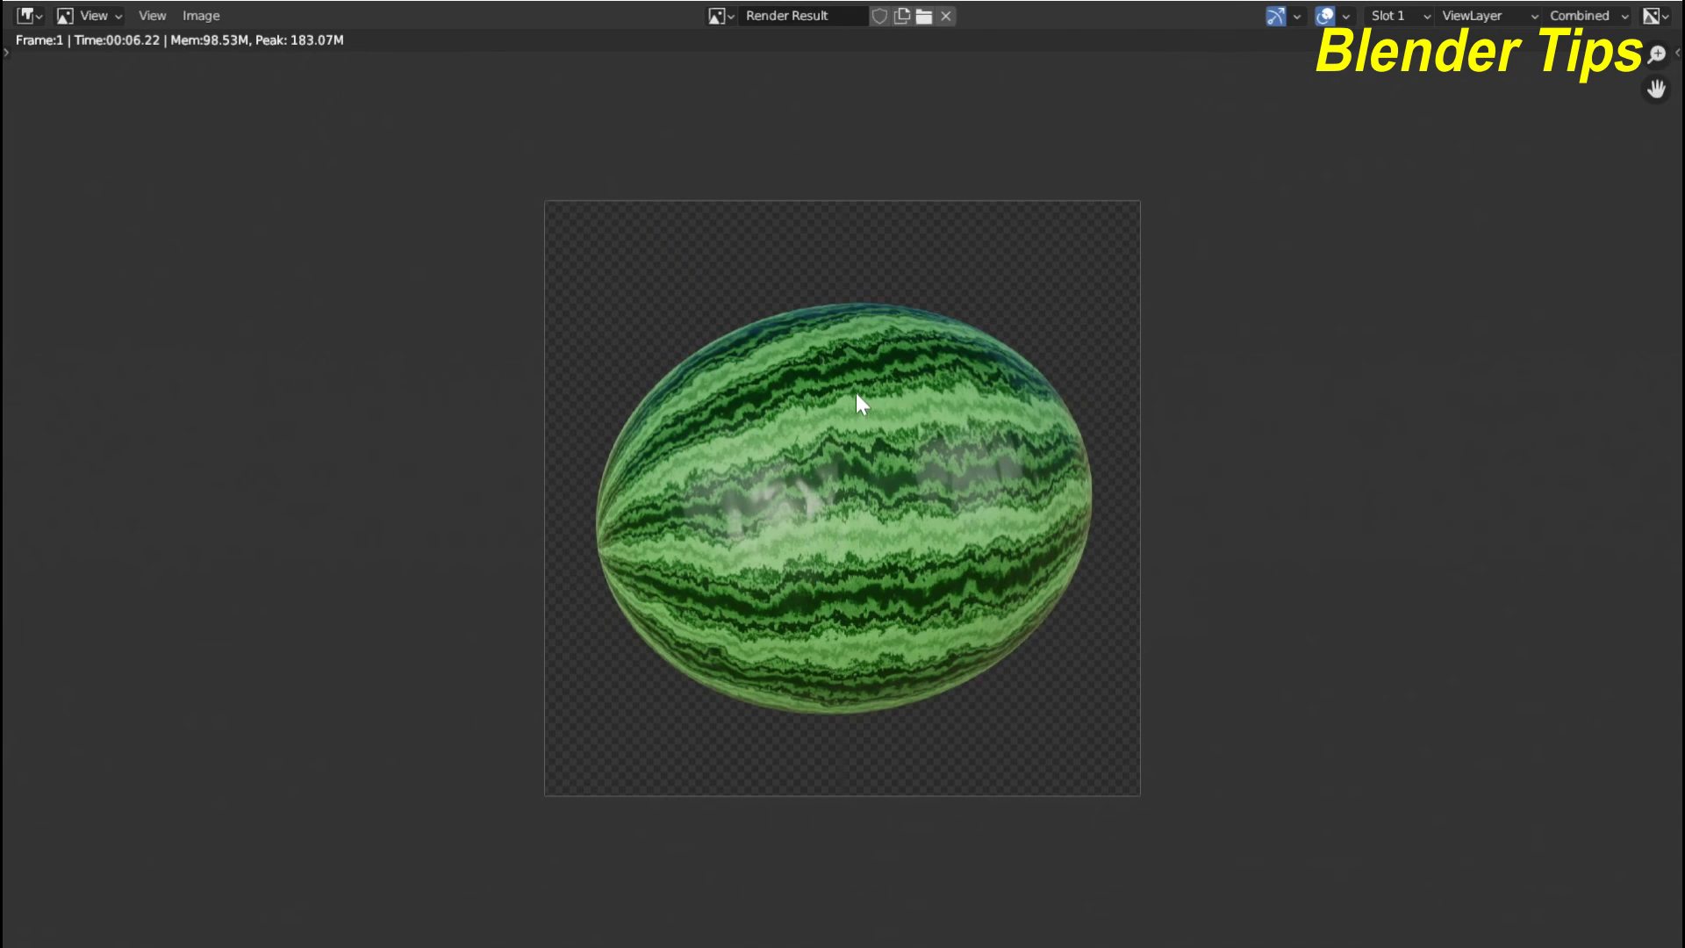